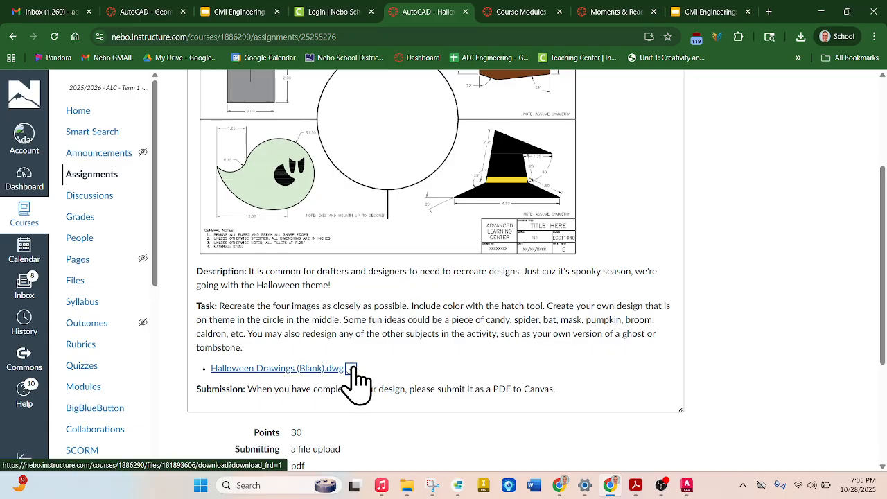
# Step: Review the AutoCAD - Halloween Shapes assignment page and switch to AutoCAD with the blank Halloween drawing
pyautogui.scroll(3, 455, 333)
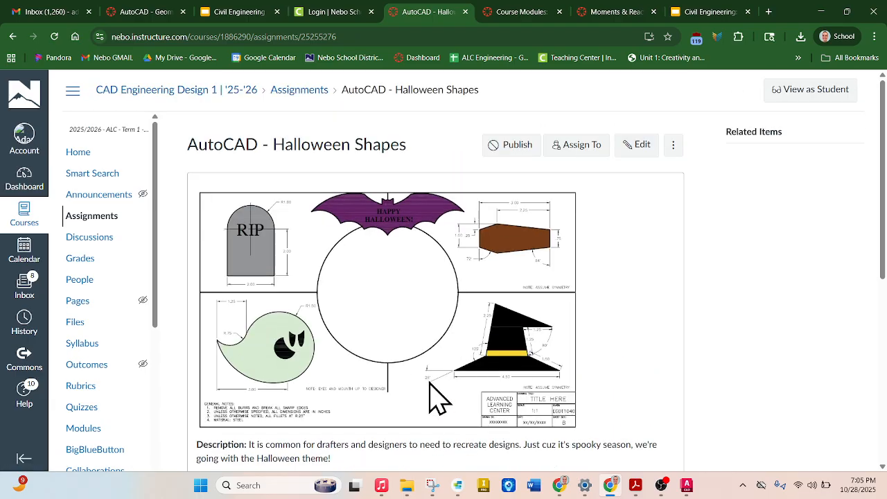
pyautogui.scroll(-1, 442, 343)
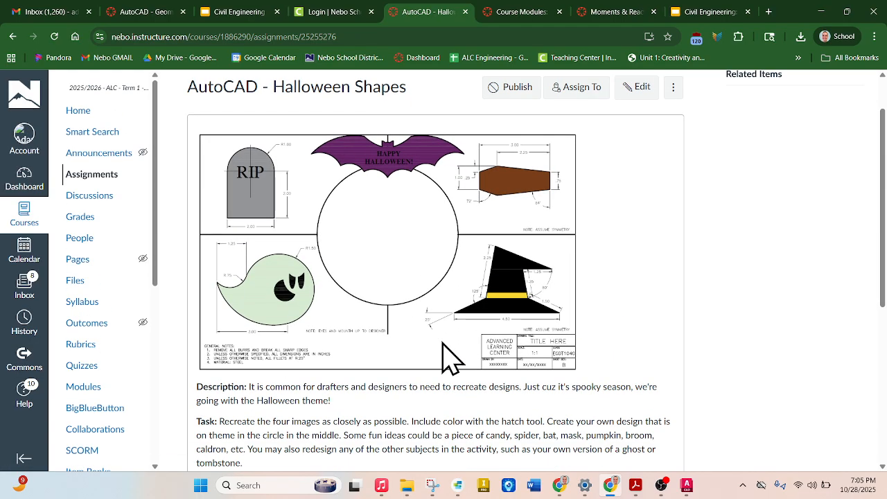
pyautogui.click(687, 485)
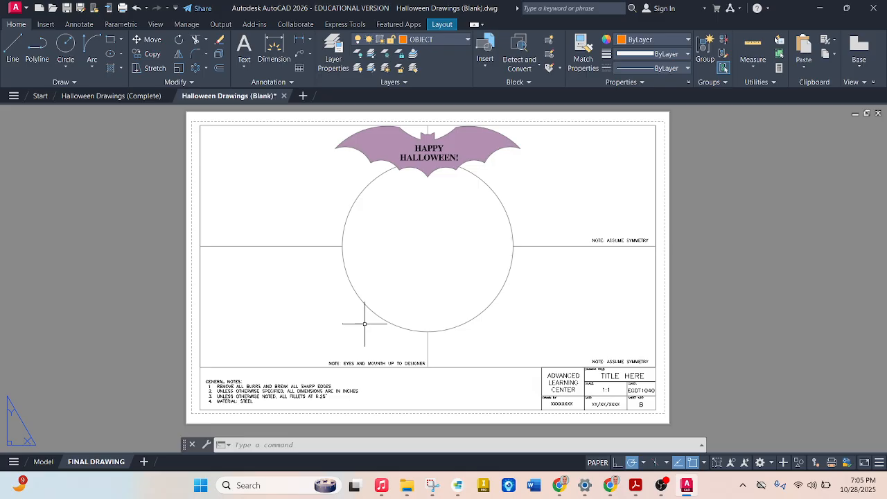
# Step: Examine the tombstone dimensions in the Halloween Drawings (Complete) file and return to the Halloween Drawings (Blank) file
pyautogui.click(113, 97)
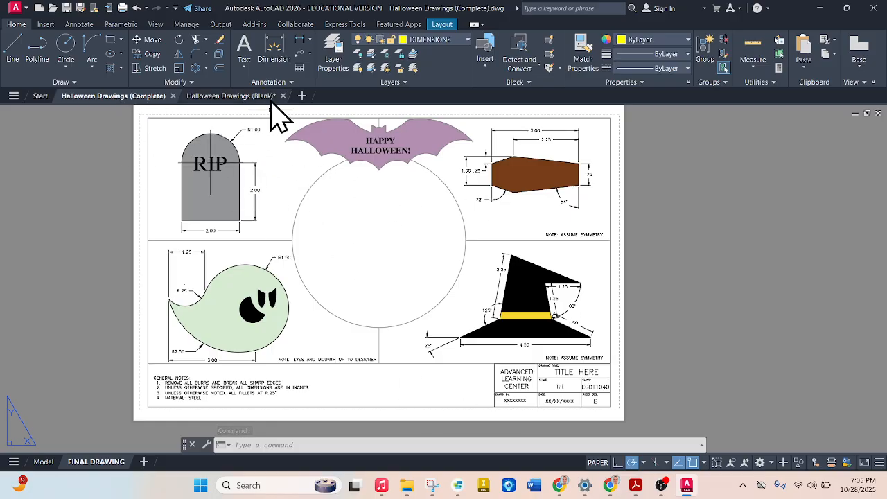
pyautogui.moveTo(240, 99)
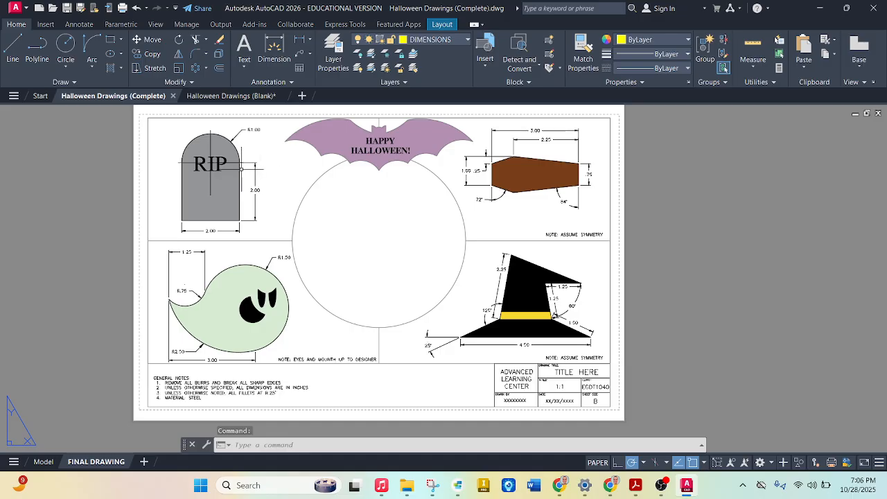
pyautogui.click(230, 97)
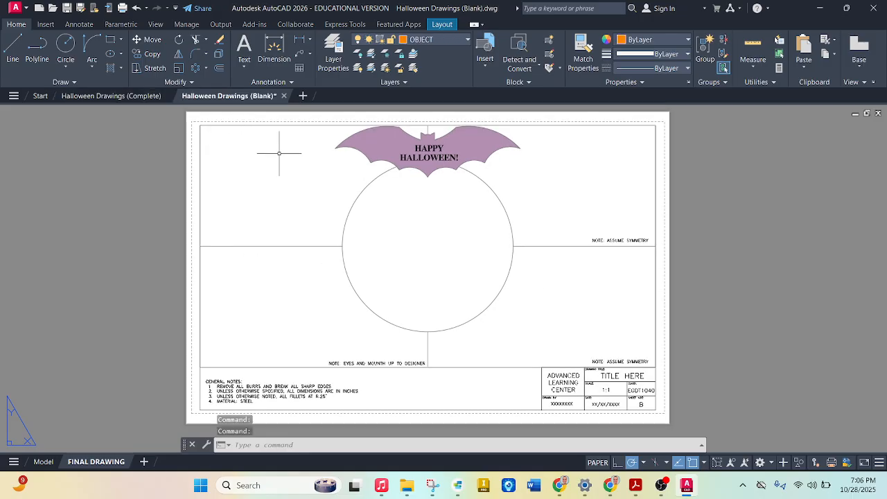
pyautogui.click(37, 54)
pyautogui.scroll(2, 254, 165)
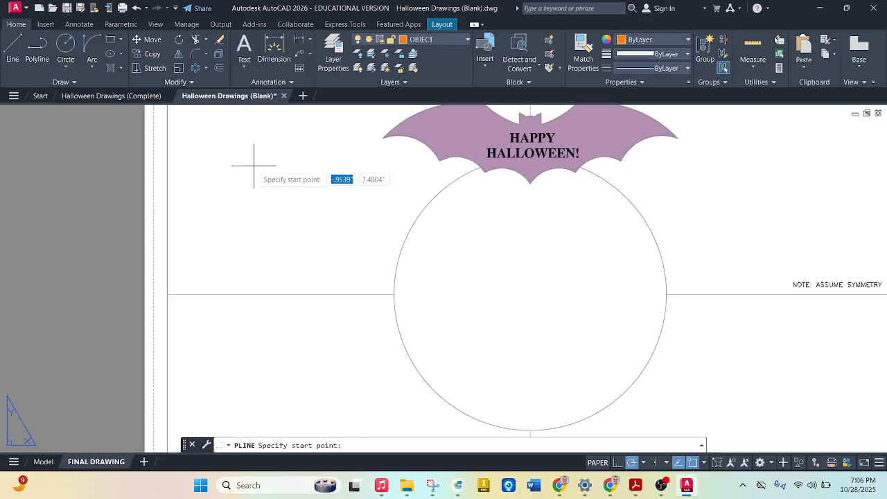
pyautogui.click(223, 164)
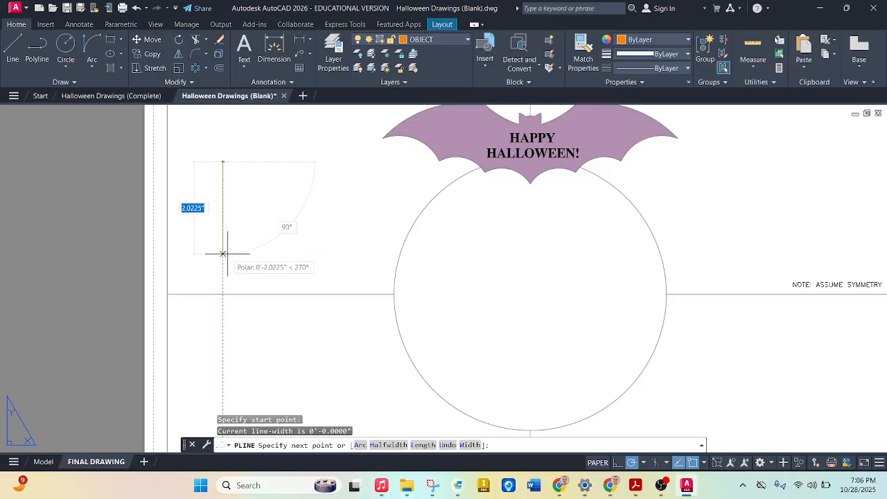
pyautogui.press('Escape')
pyautogui.scroll(-1, 239, 250)
pyautogui.scroll(5, 333, 214)
pyautogui.scroll(-7, 333, 218)
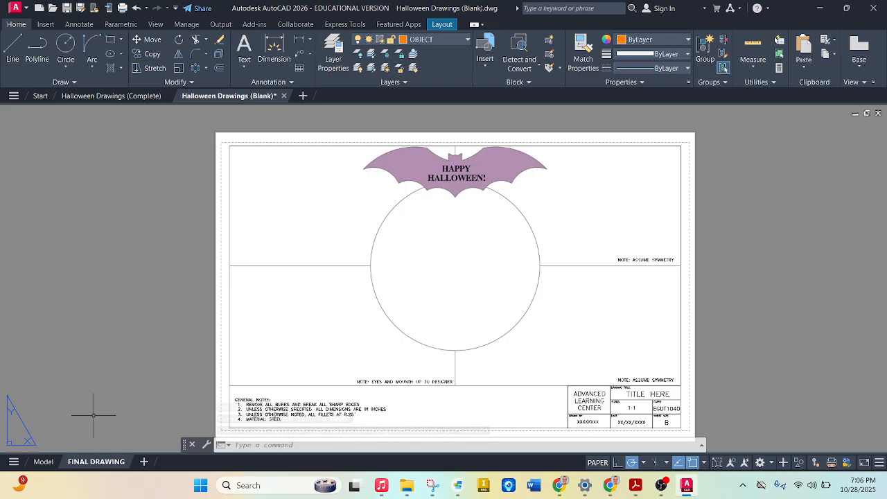
# Step: In model space, start a polyline in the upper-left section with a 2-inch segment straight down as the tombstone's left side
pyautogui.click(43, 461)
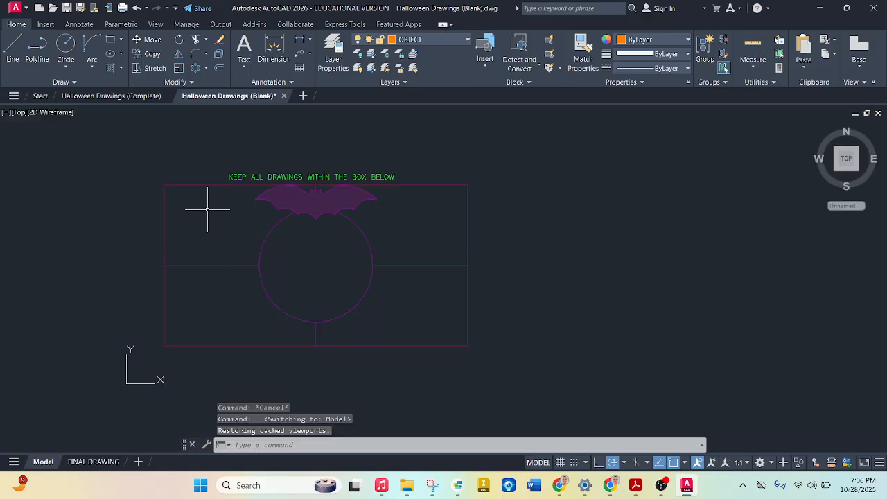
pyautogui.scroll(2, 180, 222)
pyautogui.scroll(2, 192, 228)
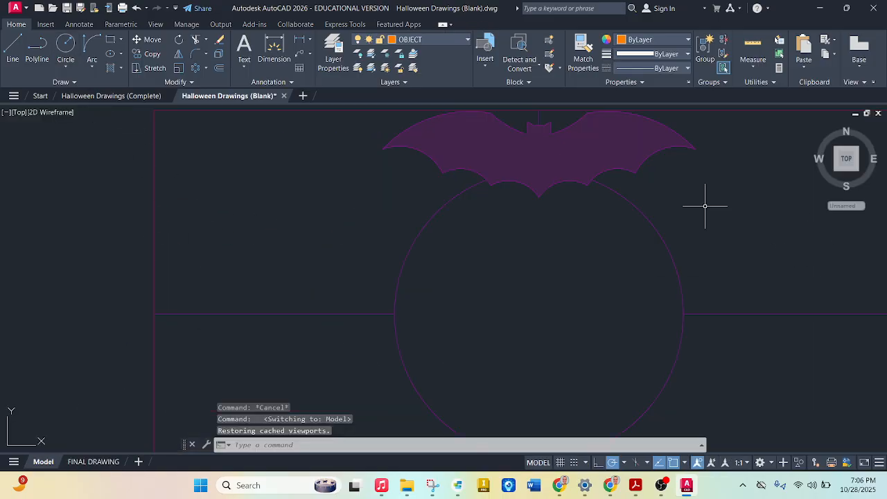
pyautogui.click(35, 52)
pyautogui.click(218, 177)
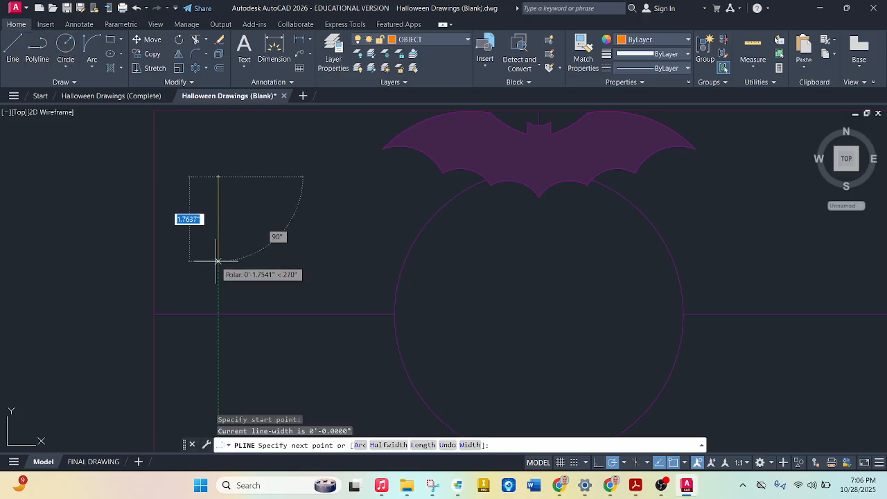
pyautogui.write('2')
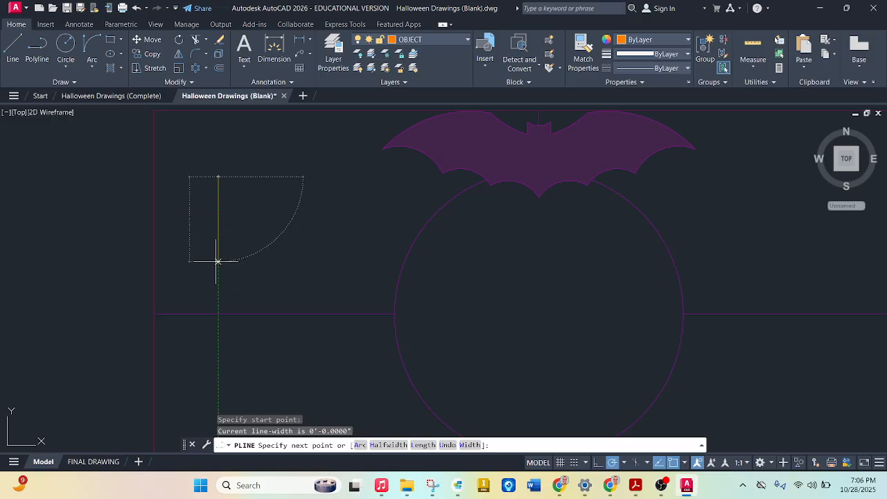
pyautogui.press('Tab')
pyautogui.write('90')
pyautogui.press('Return')
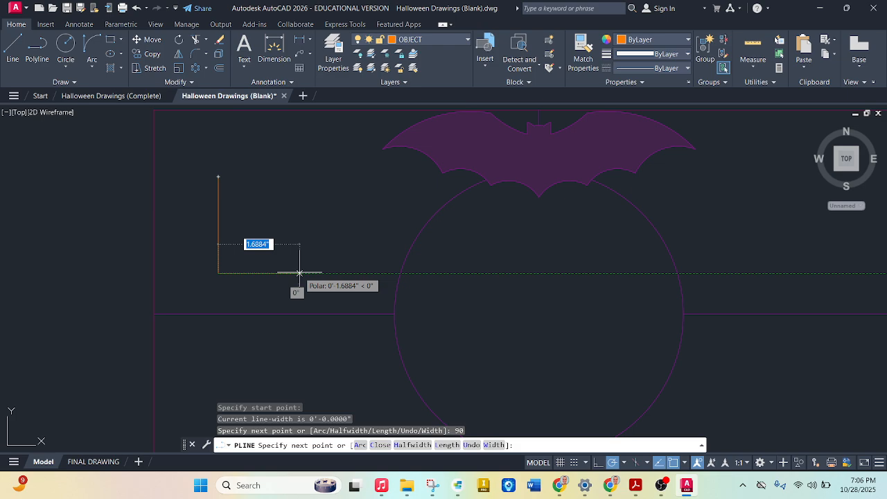
# Step: Continue the tombstone polyline with a 2-inch base to the right at 0° and a 2-inch right side straight up at 90°
pyautogui.write('2')
pyautogui.press('Tab')
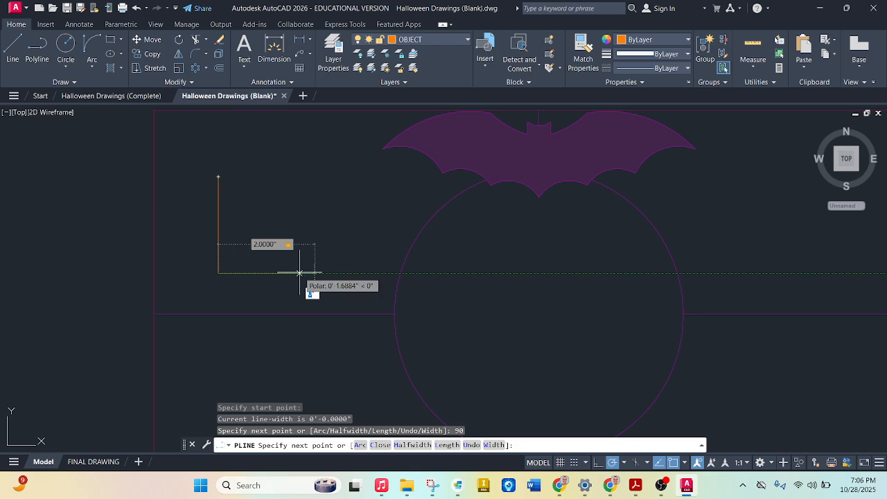
pyautogui.write('0')
pyautogui.press('Return')
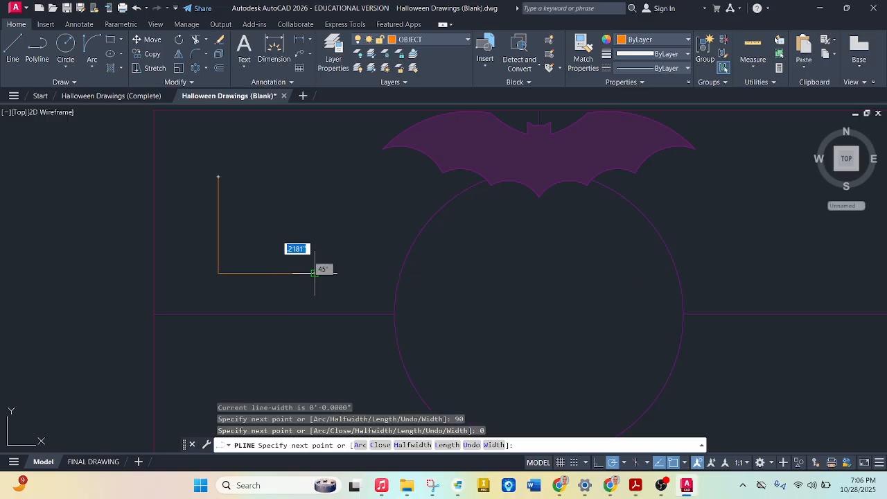
pyautogui.write('2')
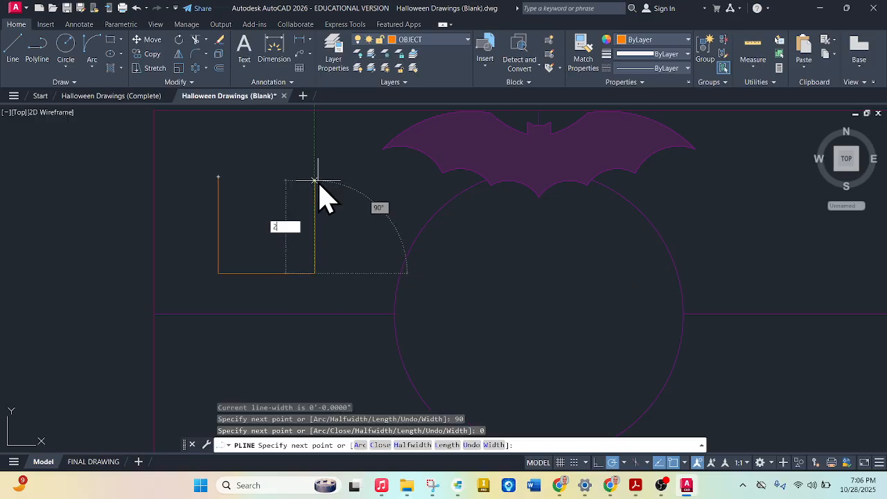
pyautogui.press('Tab')
pyautogui.write('90')
pyautogui.press('Return')
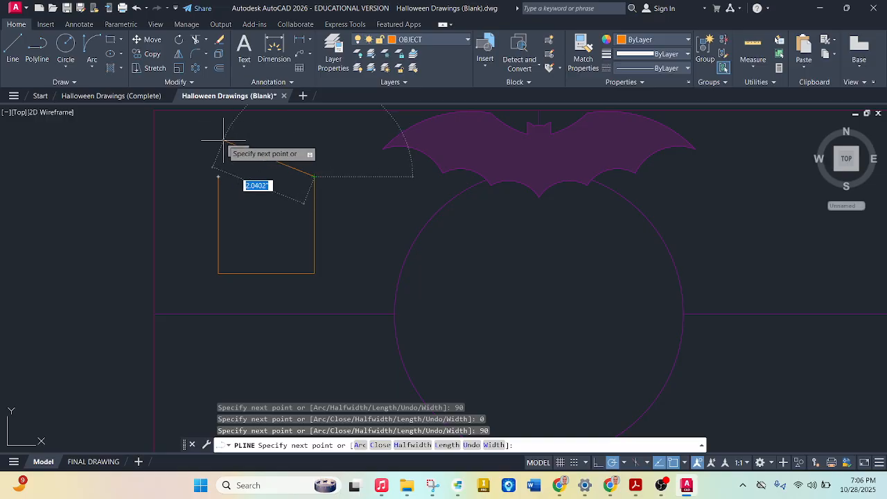
# Step: Finish the tombstone outline with a polyline arc over the top, 2 inches across at 180°, ending at the start point
pyautogui.press('Down')
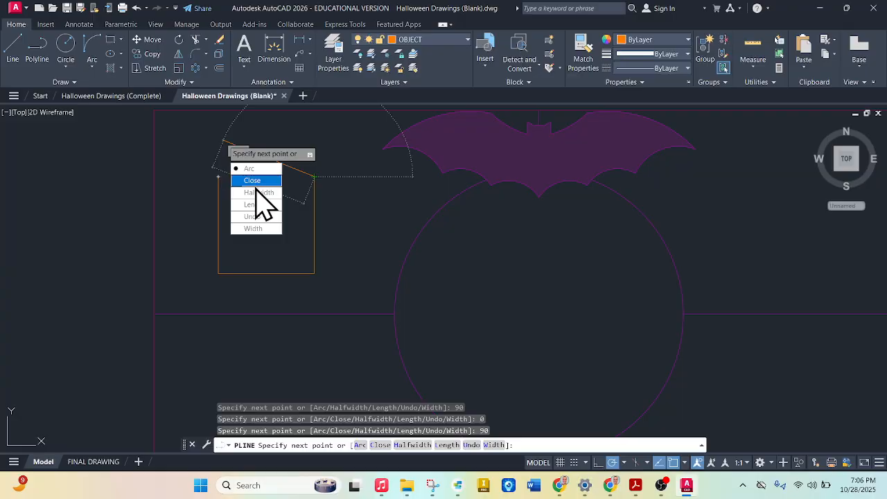
pyautogui.click(251, 169)
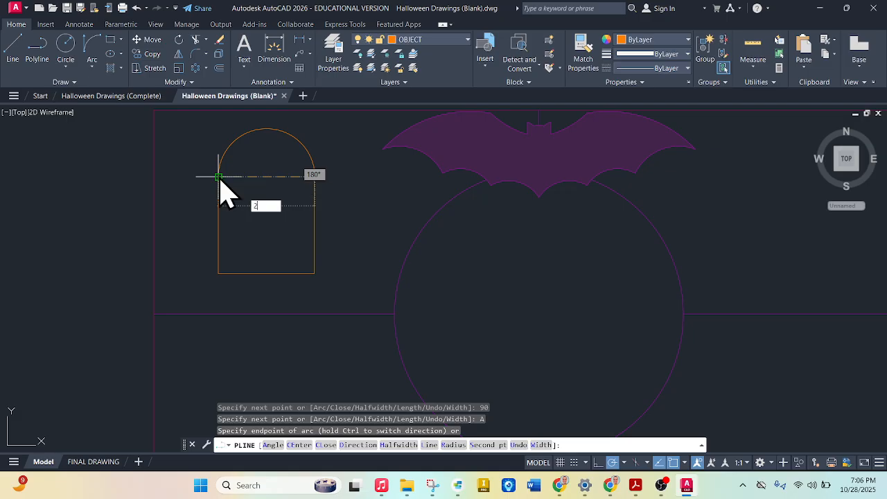
pyautogui.press('Tab')
pyautogui.write('180')
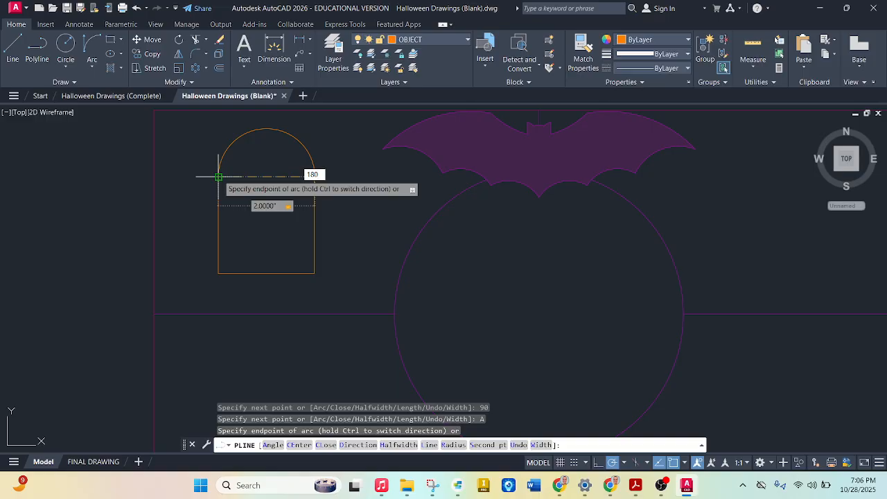
pyautogui.press('Return')
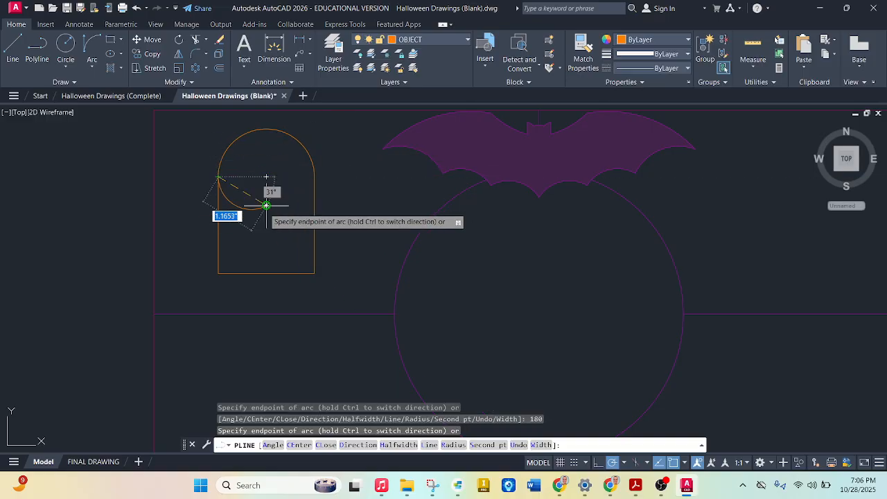
pyautogui.press('Escape')
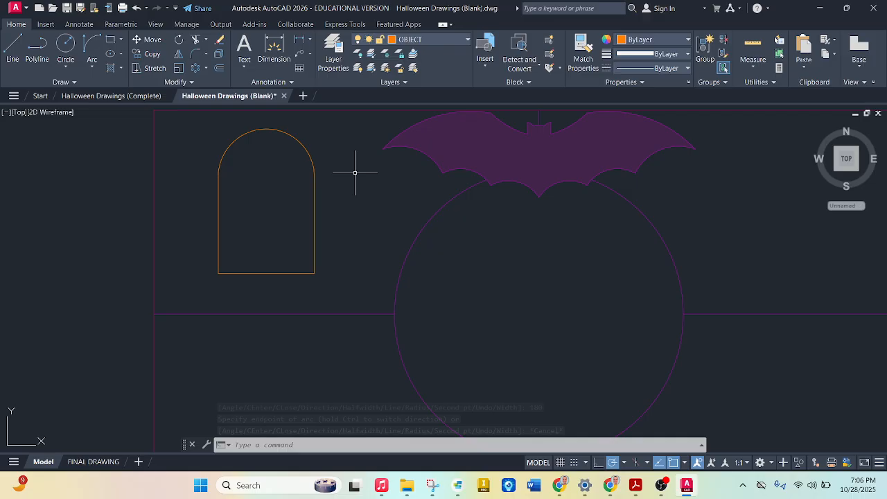
# Step: Fill the tombstone outline with a SOLID hatch in colour 147,149,152
pyautogui.click(110, 69)
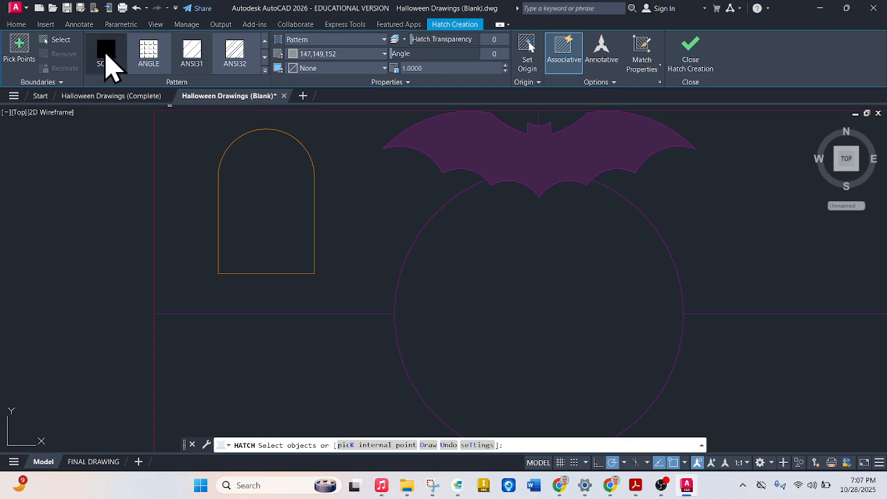
pyautogui.click(110, 65)
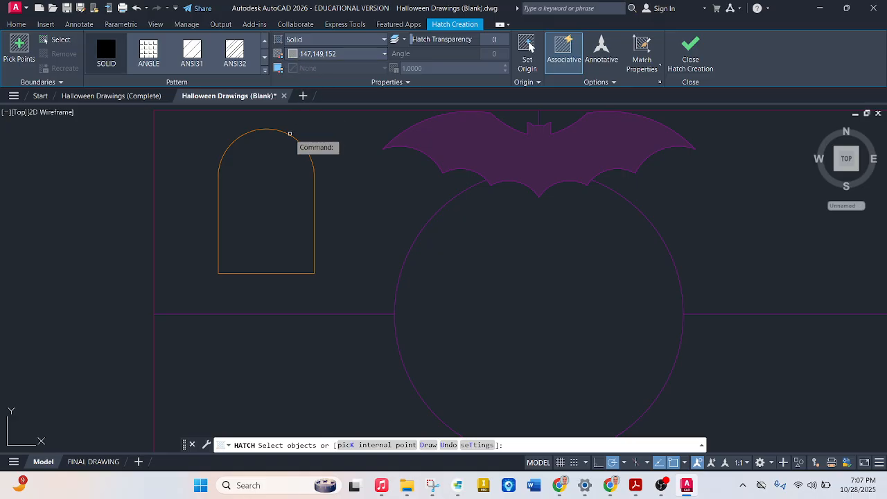
pyautogui.click(297, 140)
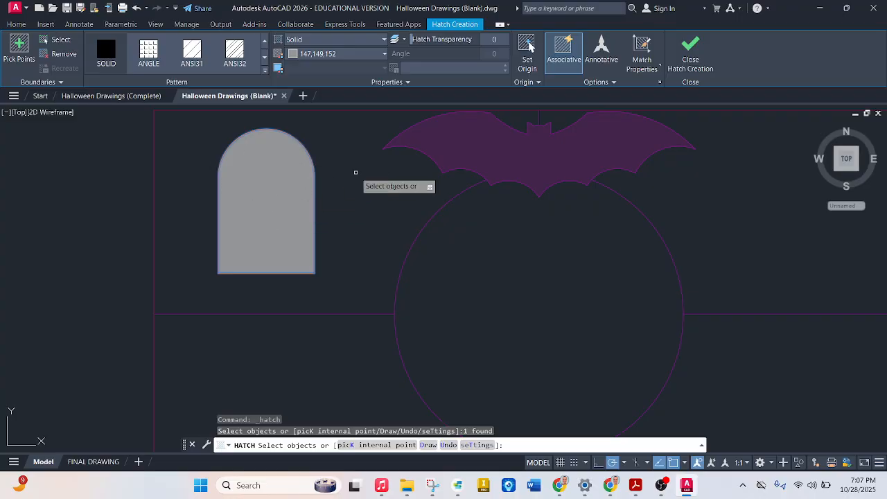
pyautogui.press('Return')
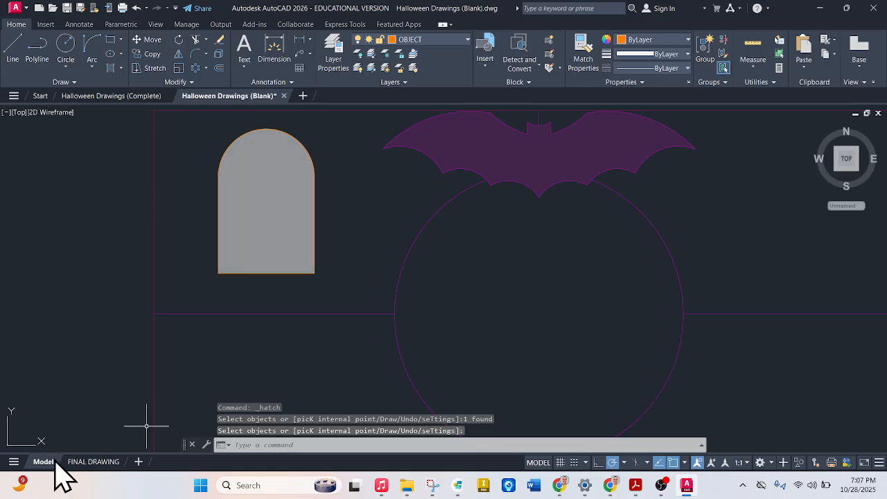
# Step: Compare the filled tombstone between the FINAL DRAWING layout and model space, finishing in the layout
pyautogui.click(88, 462)
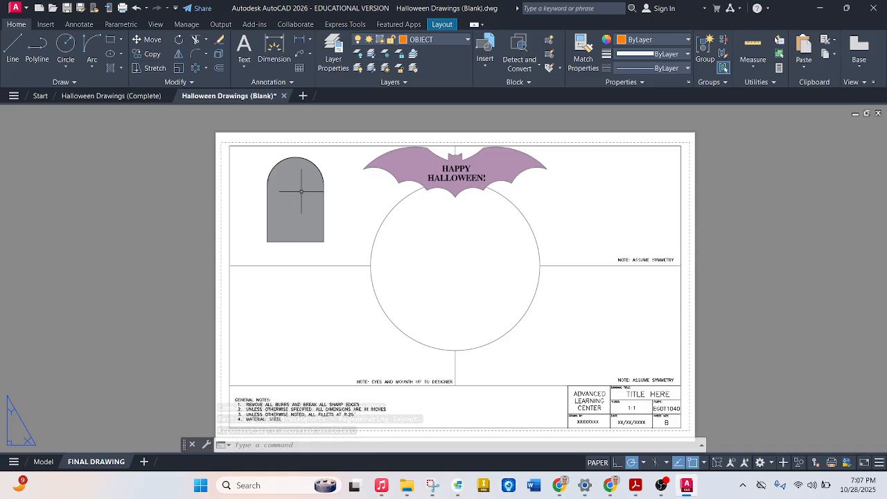
pyautogui.click(44, 463)
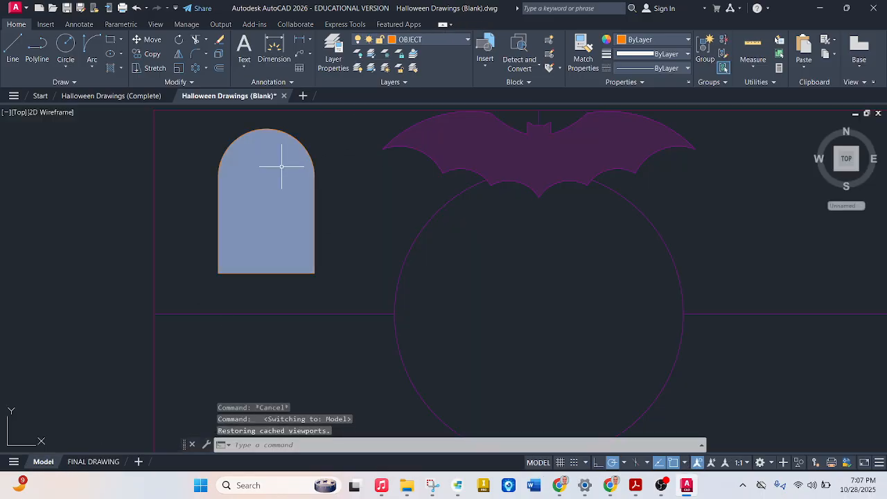
pyautogui.click(94, 461)
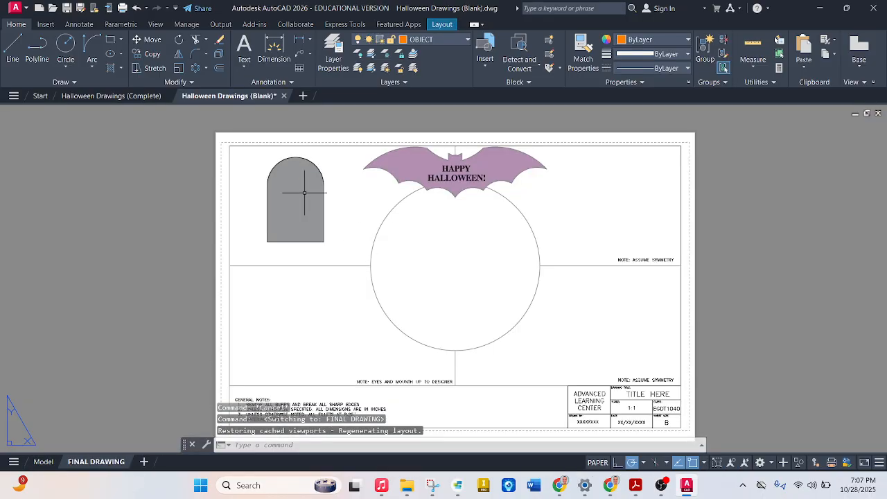
# Step: Add multiline text reading RIP across the upper part of the tombstone in the FINAL DRAWING layout
pyautogui.scroll(5, 293, 179)
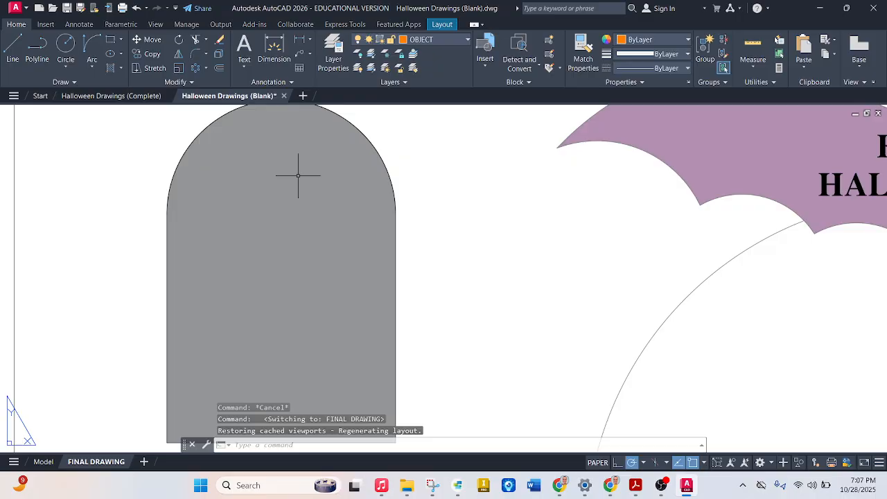
pyautogui.click(248, 65)
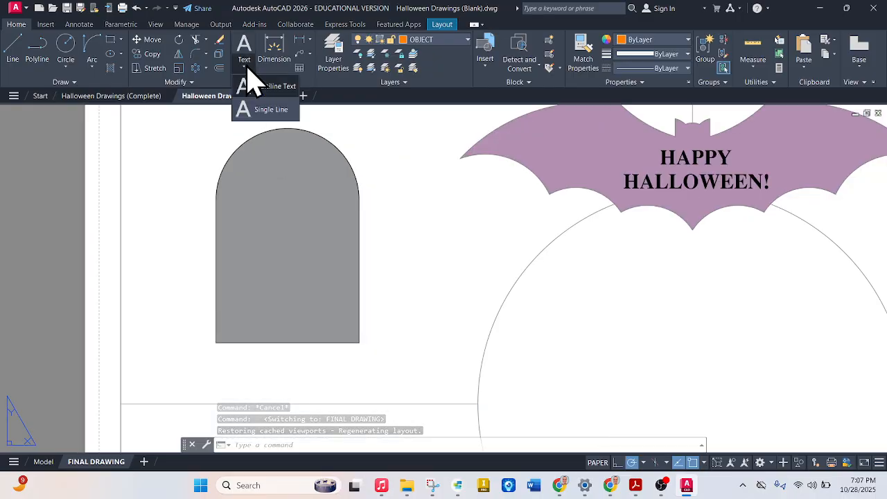
pyautogui.click(265, 87)
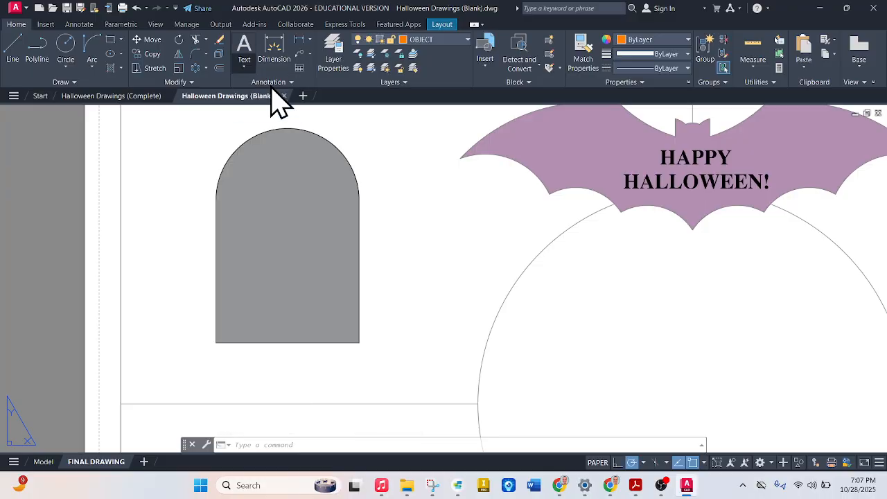
pyautogui.click(244, 176)
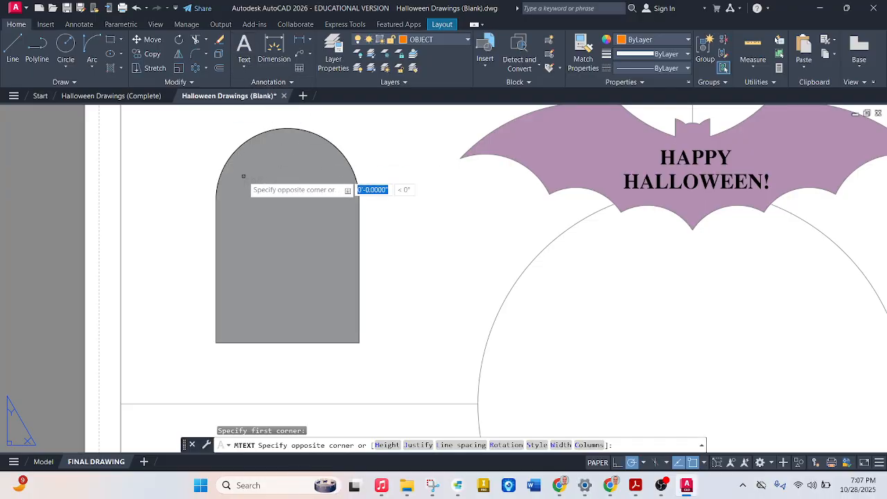
pyautogui.click(336, 231)
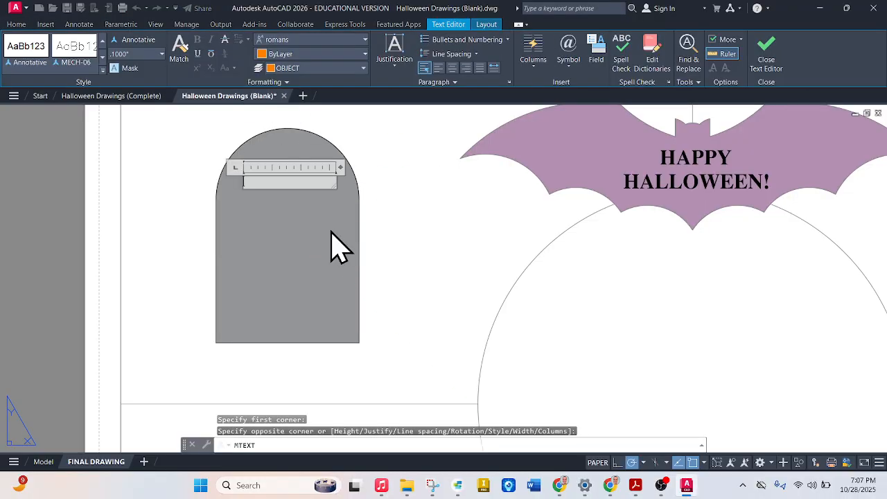
pyautogui.write('RIP')
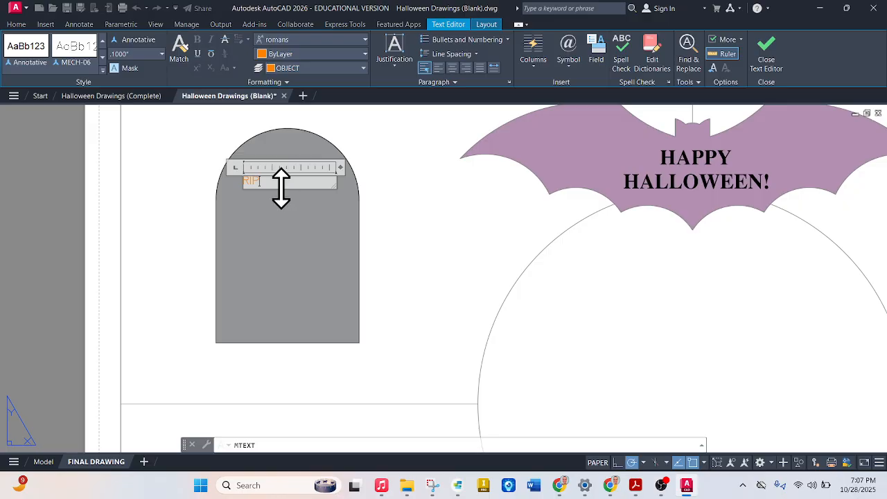
# Step: Format the RIP text in the Romantic font with black colour 0,0,0
pyautogui.moveTo(279, 183); pyautogui.dragTo(244, 183)
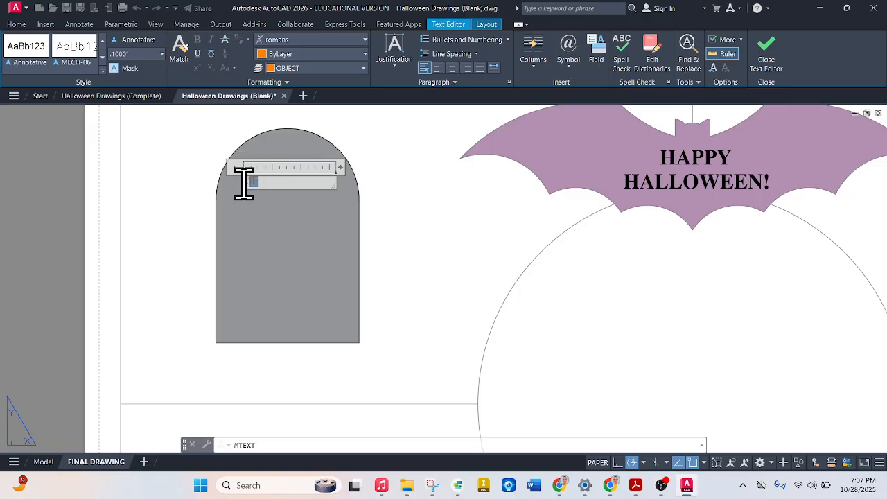
pyautogui.click(364, 39)
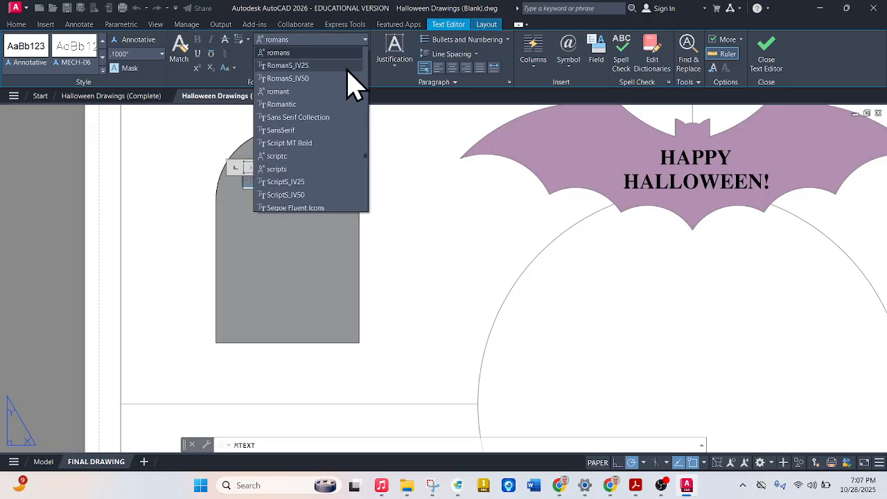
pyautogui.click(284, 104)
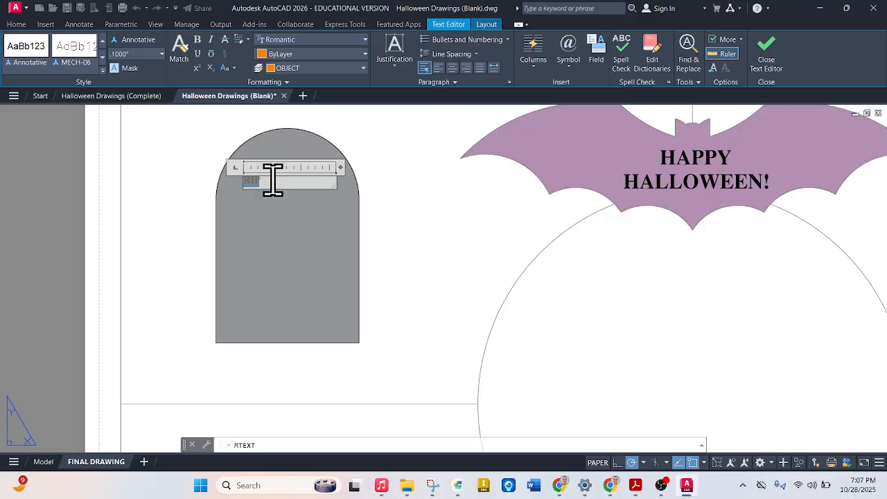
pyautogui.click(280, 56)
pyautogui.click(263, 88)
# Step: Set the height of the RIP text to .5 inch
pyautogui.click(162, 54)
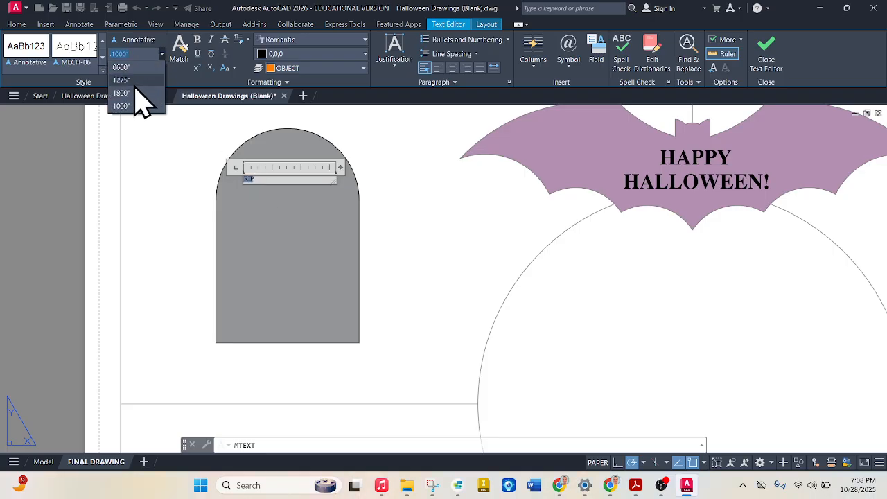
pyautogui.click(131, 54)
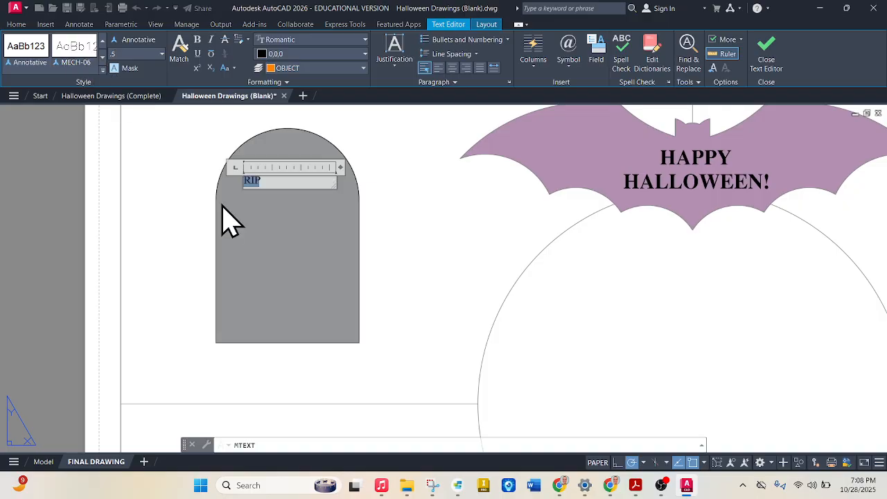
pyautogui.click(271, 180)
pyautogui.moveTo(271, 180); pyautogui.dragTo(234, 191)
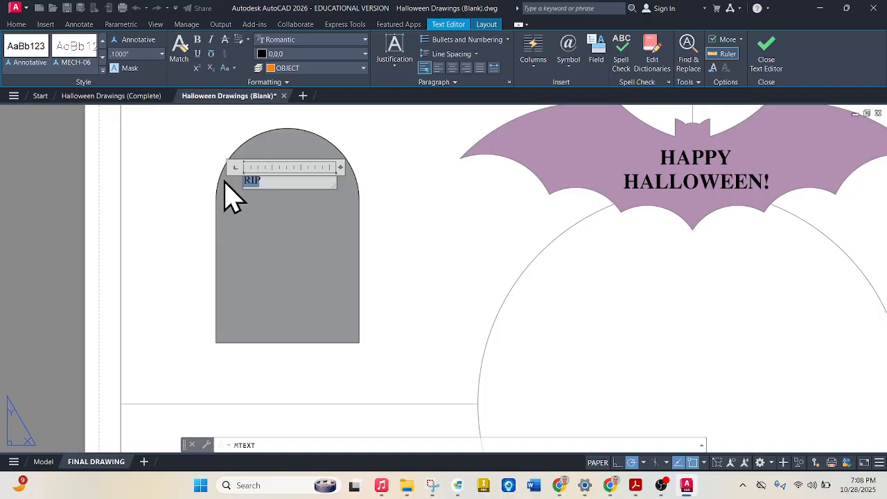
pyautogui.click(108, 56)
pyautogui.write('.5')
pyautogui.press('Return')
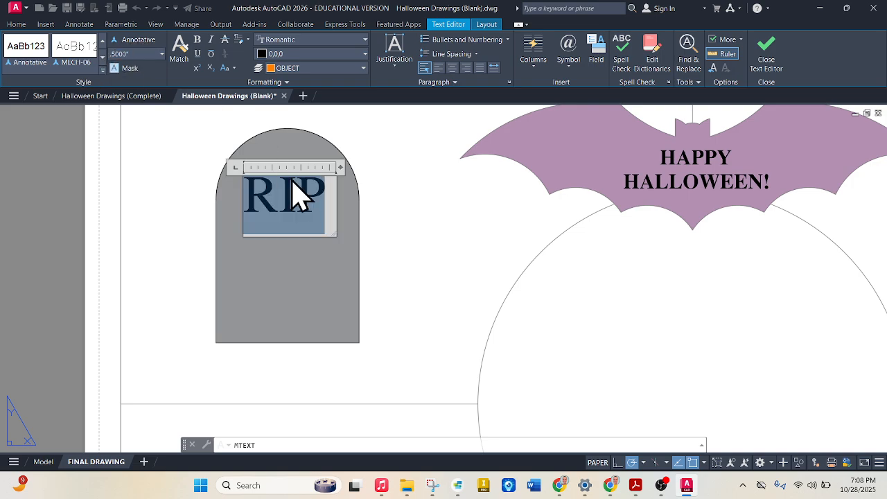
# Step: Centre the RIP text with Middle Center justification and save the text changes
pyautogui.click(452, 67)
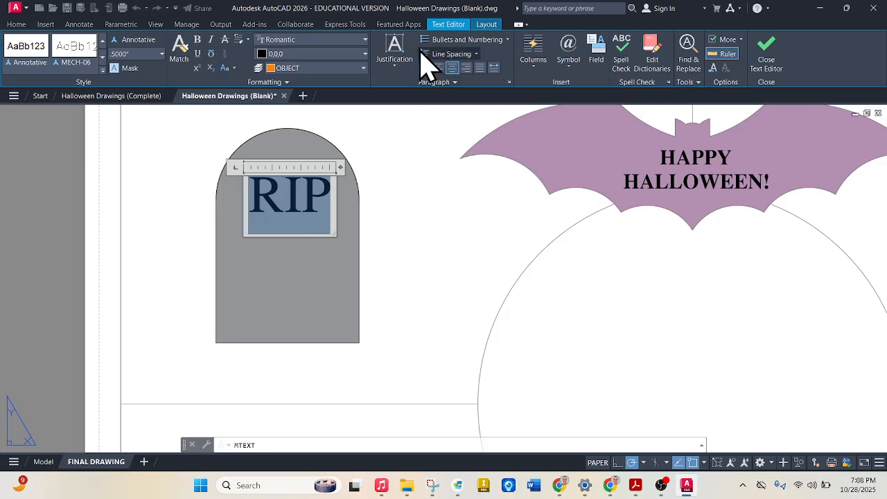
pyautogui.click(394, 55)
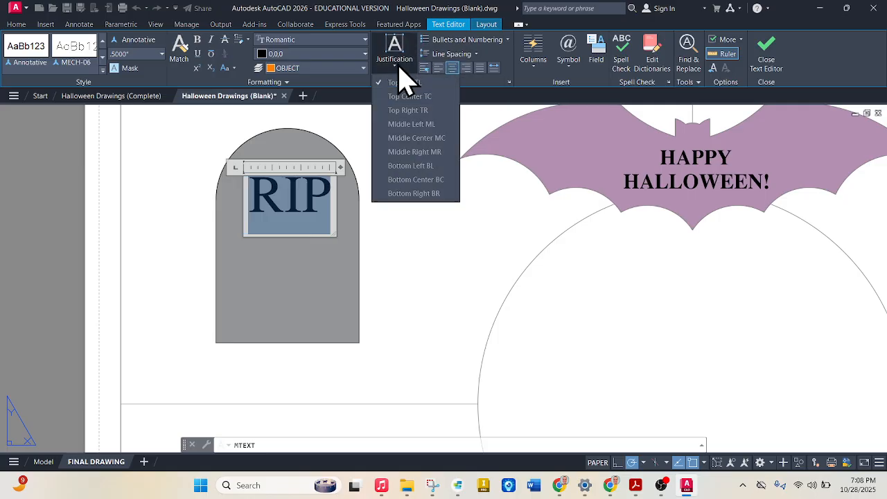
pyautogui.click(444, 141)
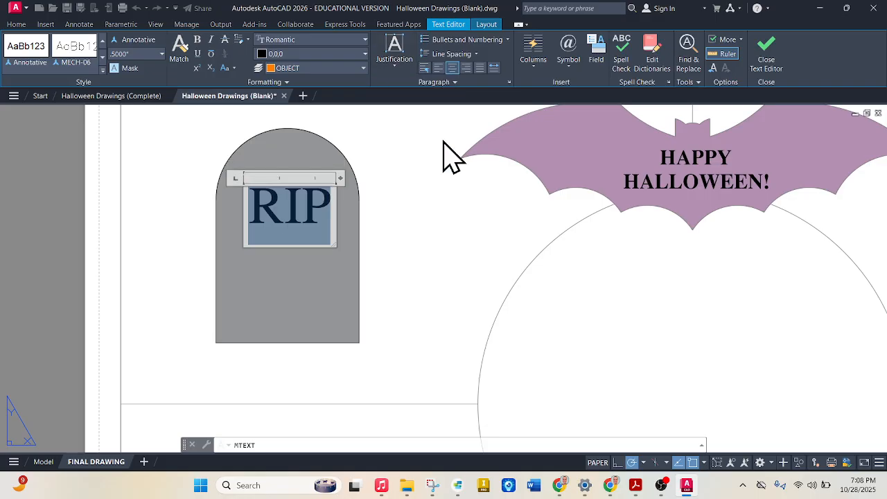
pyautogui.press('Escape')
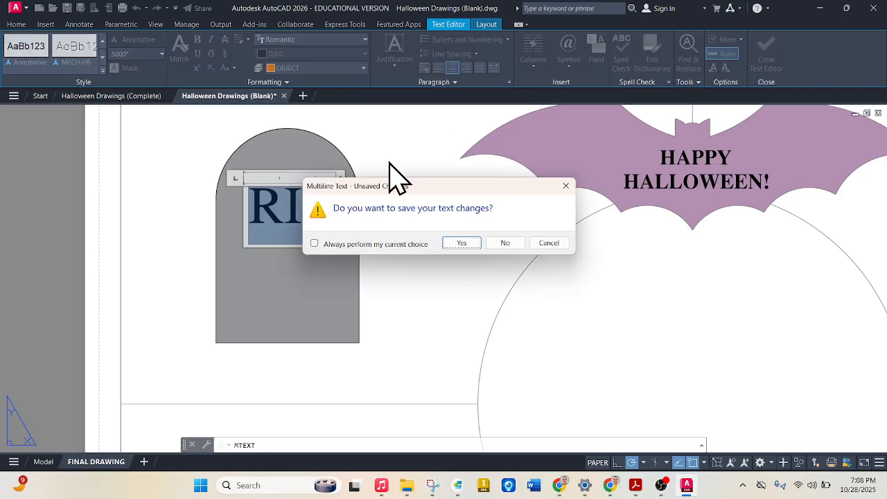
pyautogui.click(474, 243)
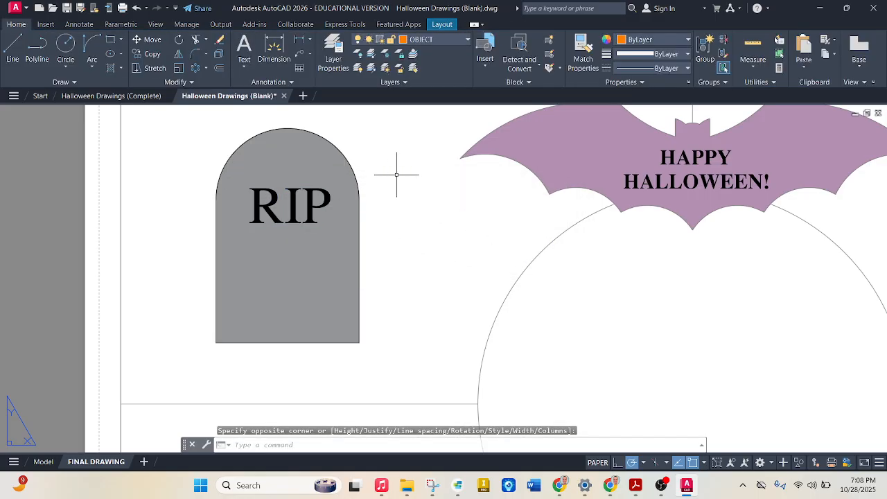
# Step: Return the blank drawing to model space and examine the coffin's dimensions and angles in the Halloween Drawings (Complete) file
pyautogui.scroll(-4, 397, 174)
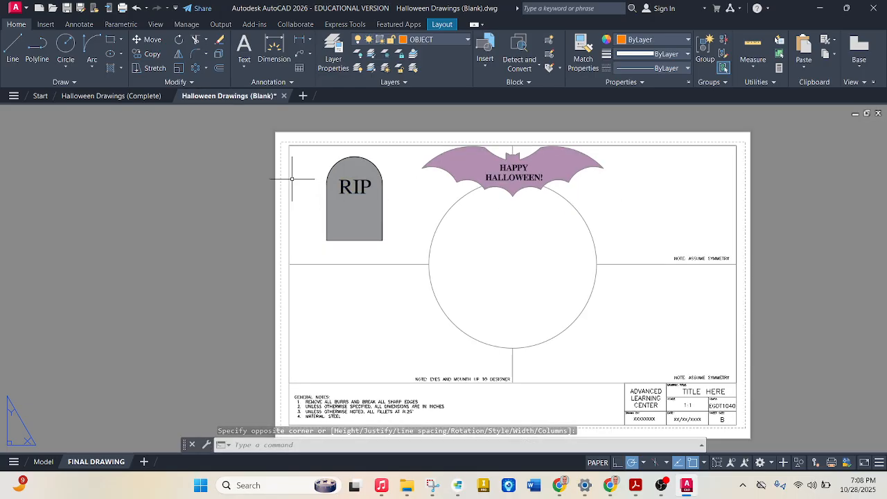
pyautogui.scroll(-3, 267, 271)
pyautogui.scroll(3, 486, 216)
pyautogui.scroll(2, 487, 217)
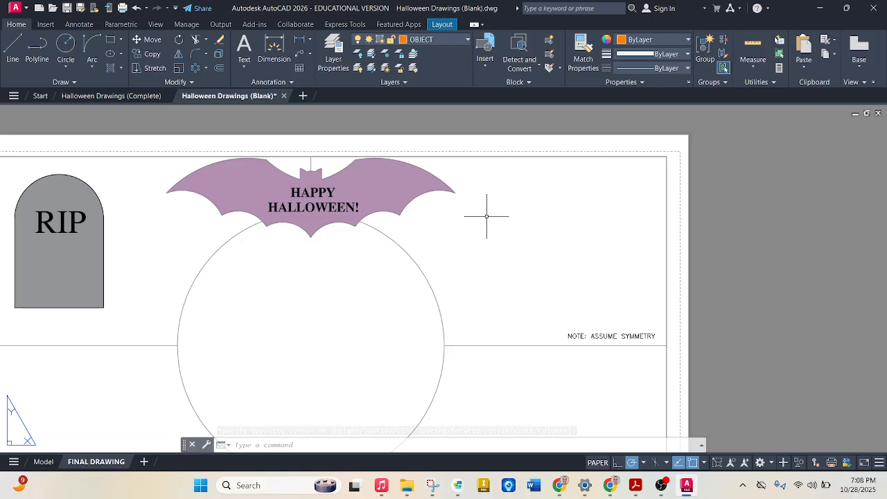
pyautogui.click(42, 462)
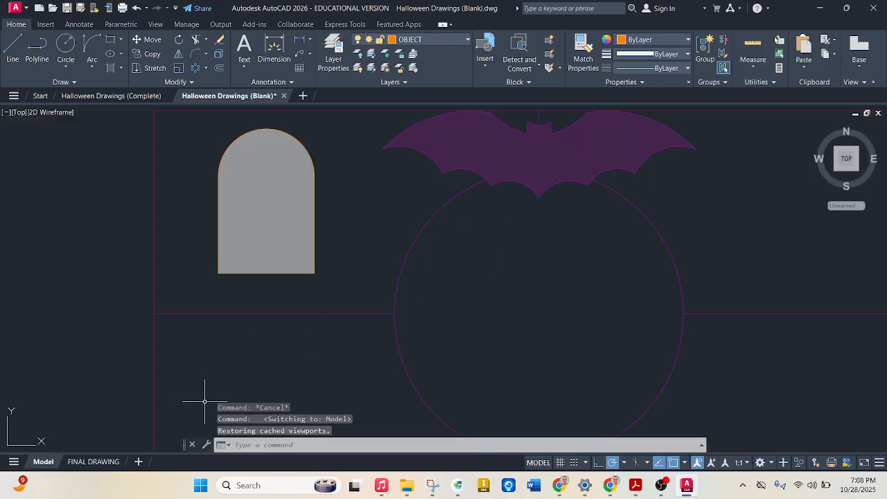
pyautogui.scroll(-2, 119, 436)
pyautogui.click(113, 95)
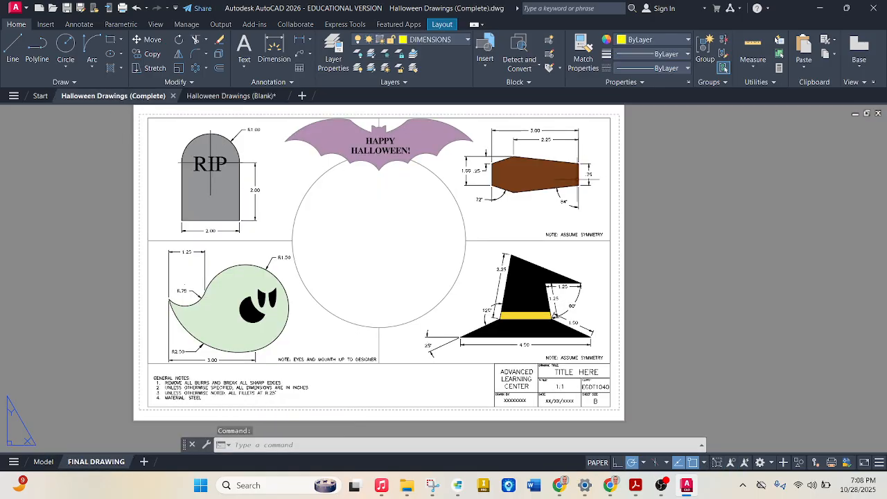
pyautogui.scroll(3, 590, 134)
pyautogui.scroll(-2, 513, 250)
pyautogui.scroll(3, 545, 235)
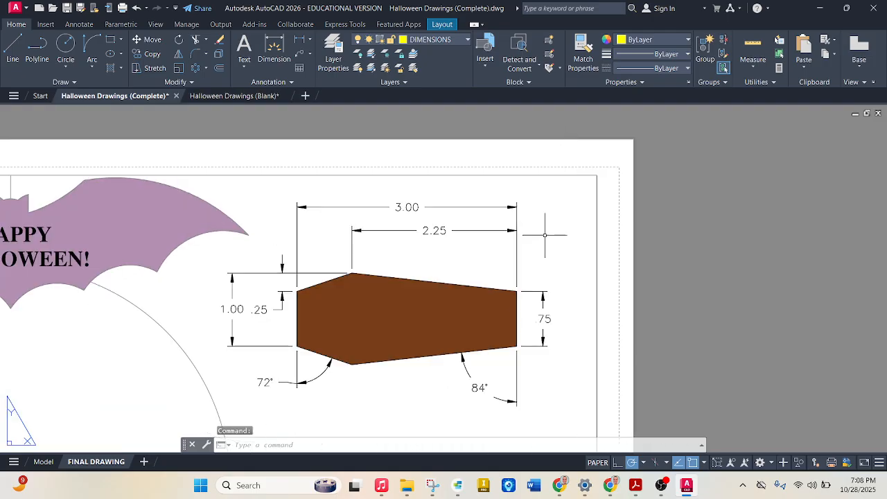
pyautogui.scroll(-2, 351, 406)
pyautogui.scroll(2, 354, 412)
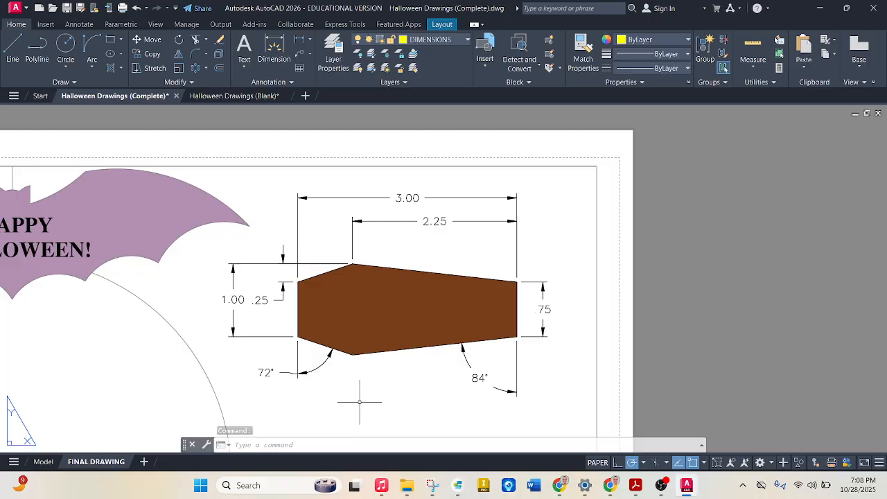
# Step: In the blank drawing, draw a six-sided polygon circumscribed about a circle of about 0.89 inch radius, in the box's upper-right section beside the bat
pyautogui.click(223, 97)
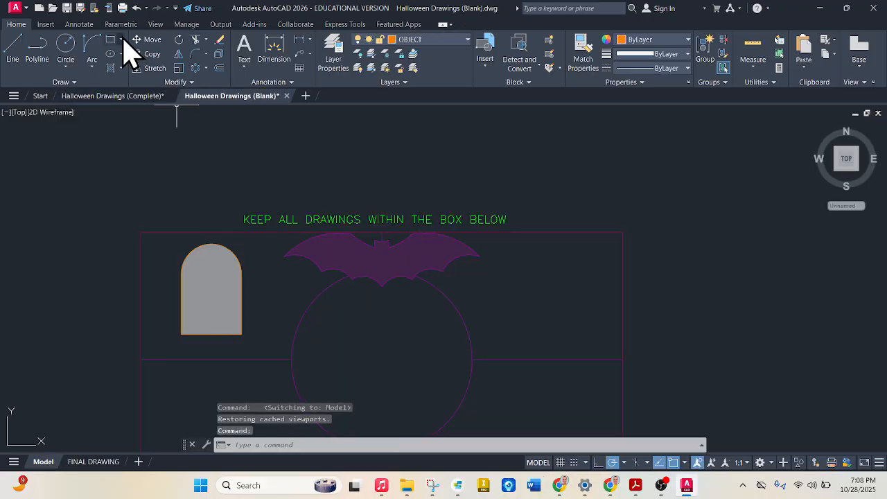
pyautogui.scroll(2, 568, 397)
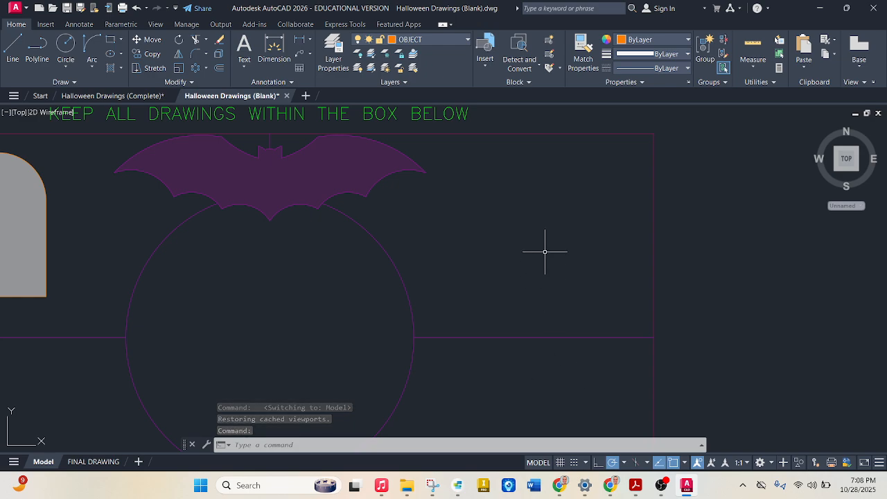
pyautogui.click(120, 40)
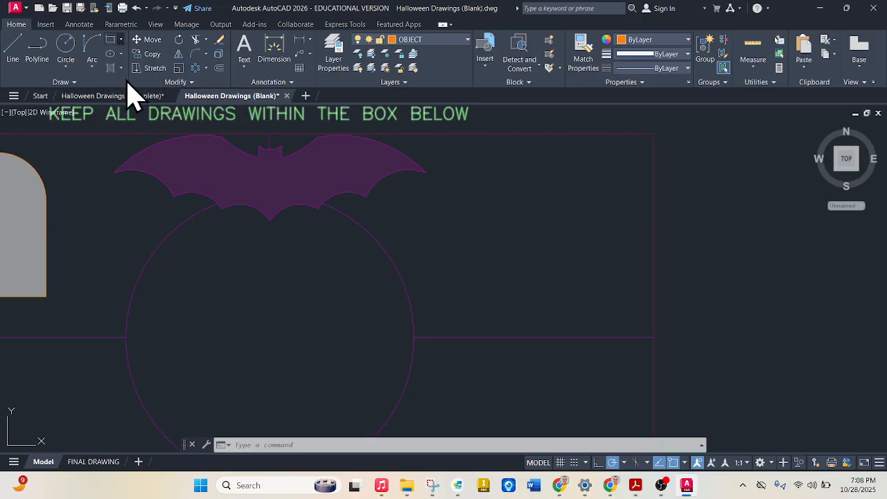
pyautogui.click(129, 89)
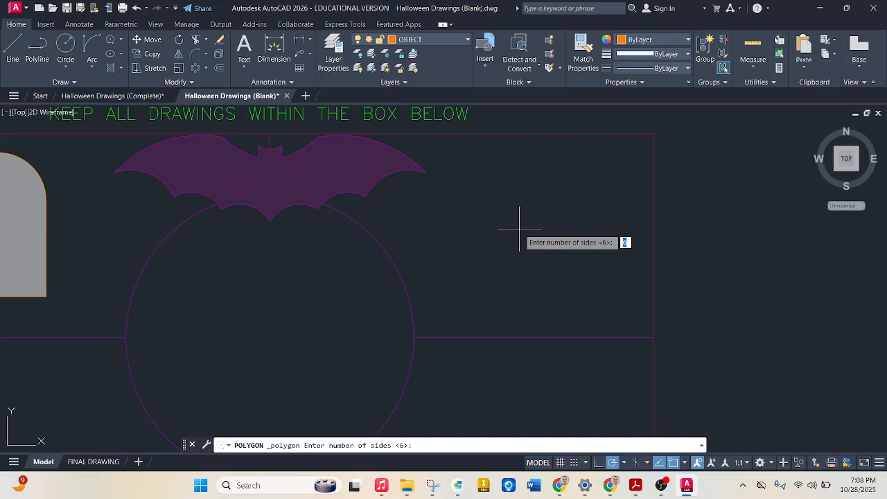
pyautogui.press('Return')
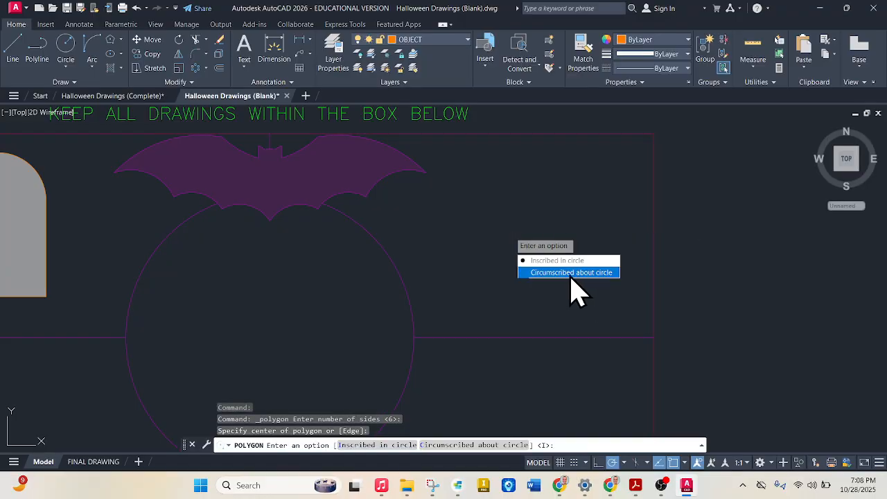
pyautogui.click(571, 273)
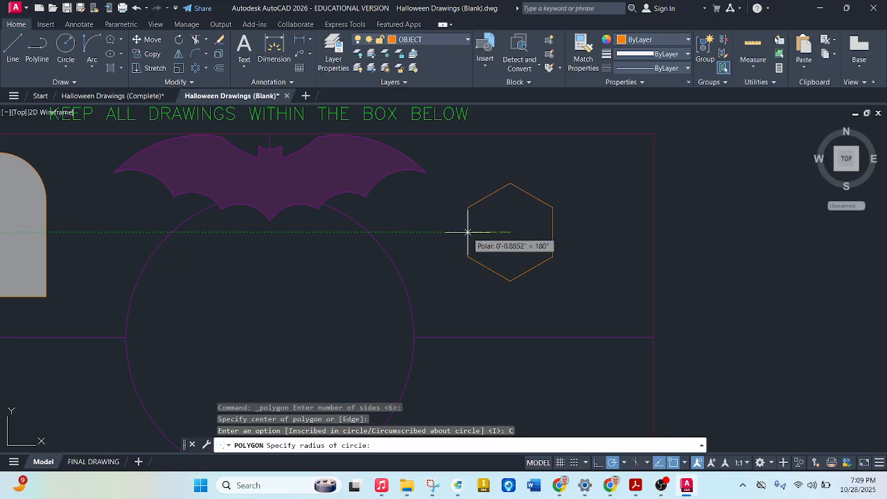
pyautogui.click(468, 232)
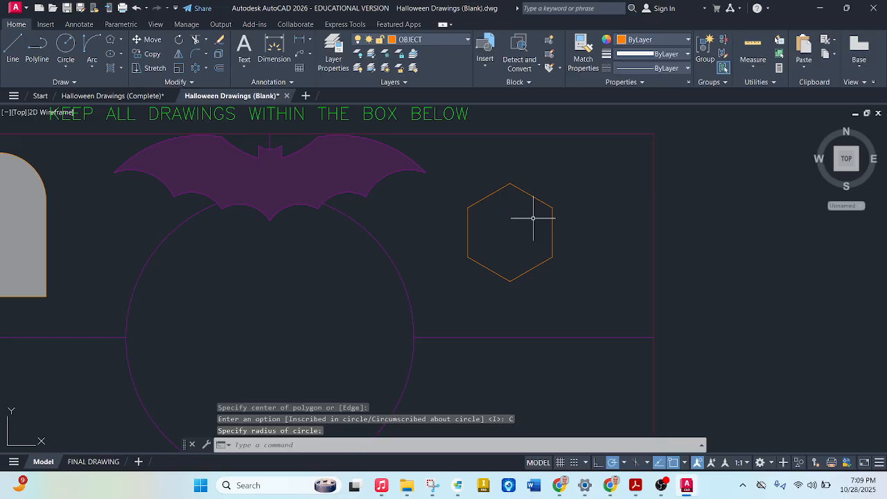
# Step: Apply vertical geometric constraints to the left and right sides of the hexagon
pyautogui.click(123, 25)
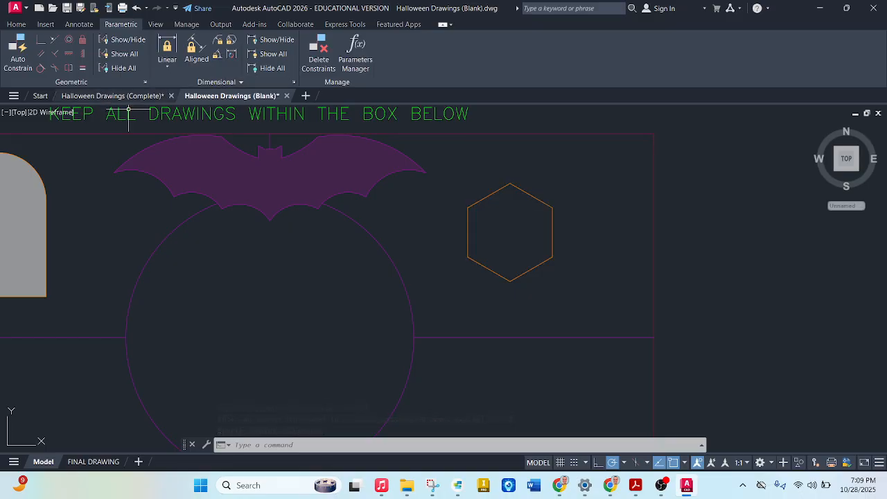
pyautogui.click(83, 54)
pyautogui.click(468, 221)
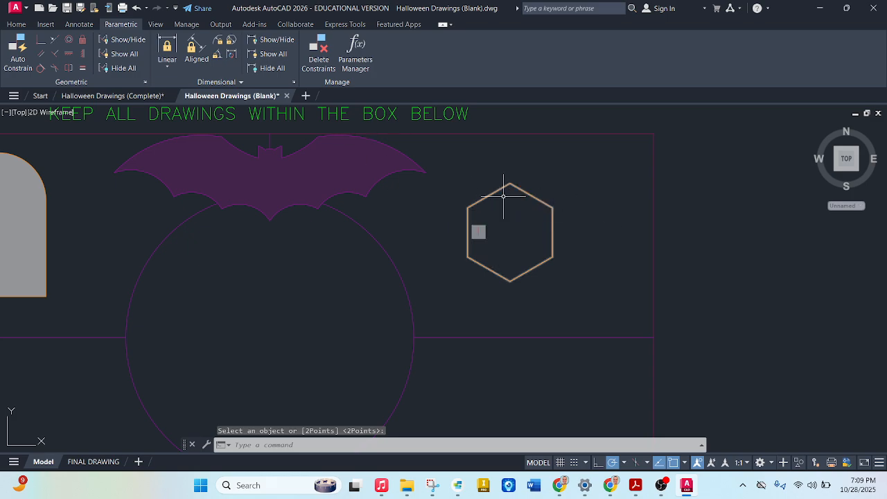
pyautogui.press('space')
pyautogui.click(554, 227)
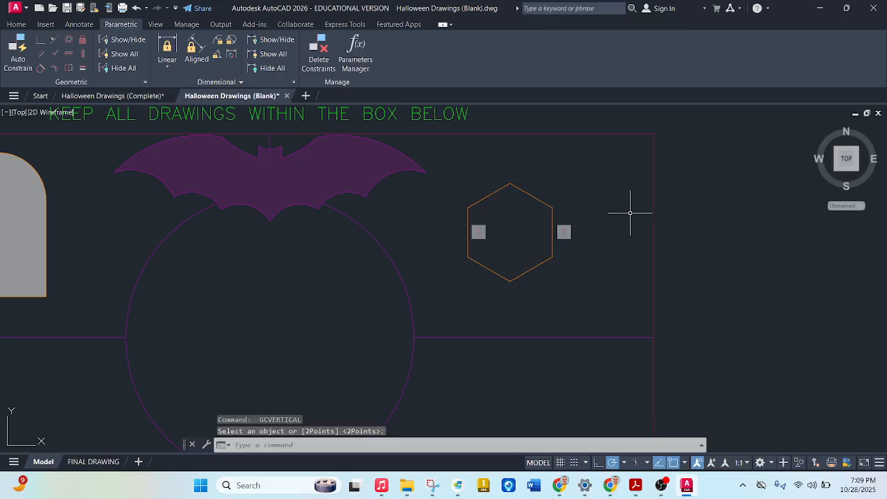
pyautogui.press('Escape')
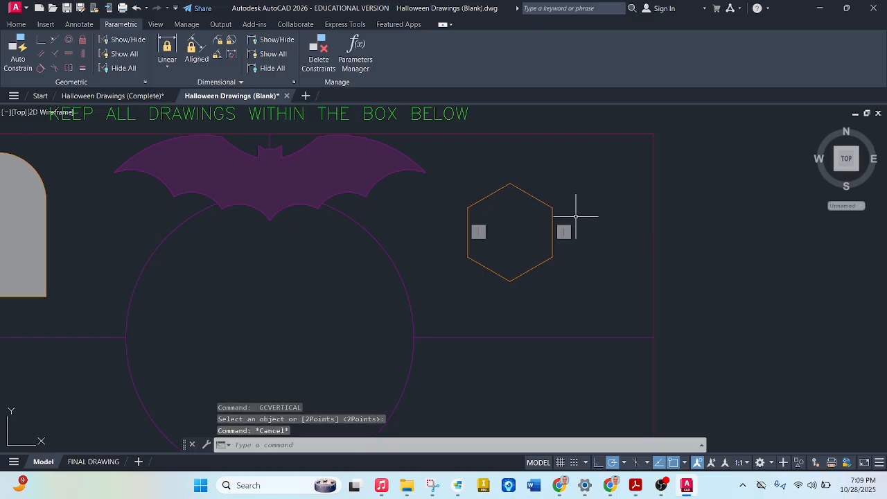
# Step: Stretch the hexagon horizontally, moving its right side outward about 1.4 inches and its left side outward about 0.55 inch
pyautogui.click(554, 225)
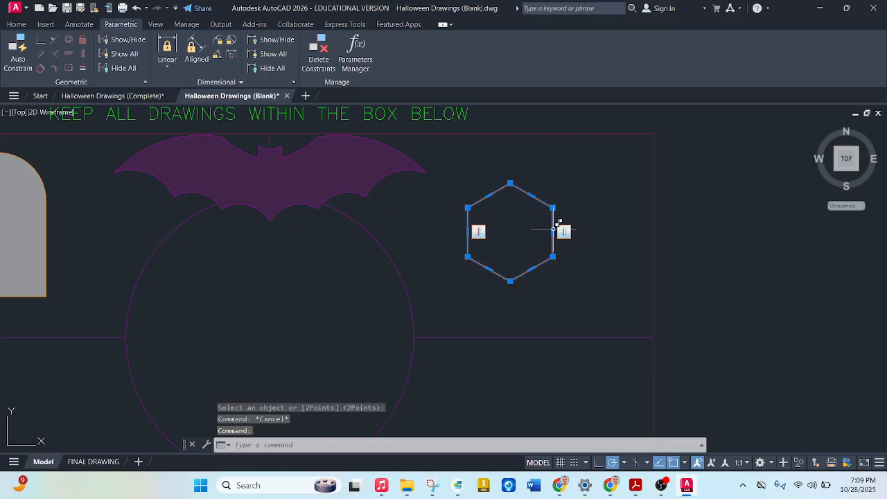
pyautogui.click(552, 231)
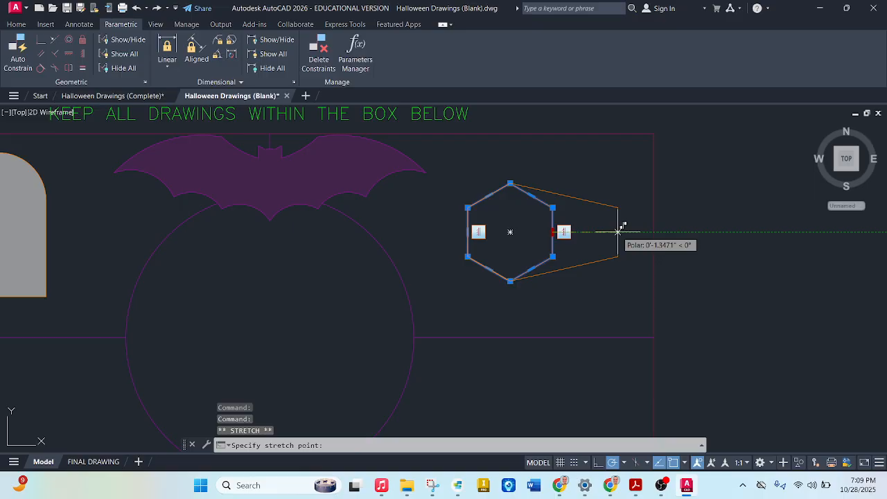
pyautogui.click(619, 232)
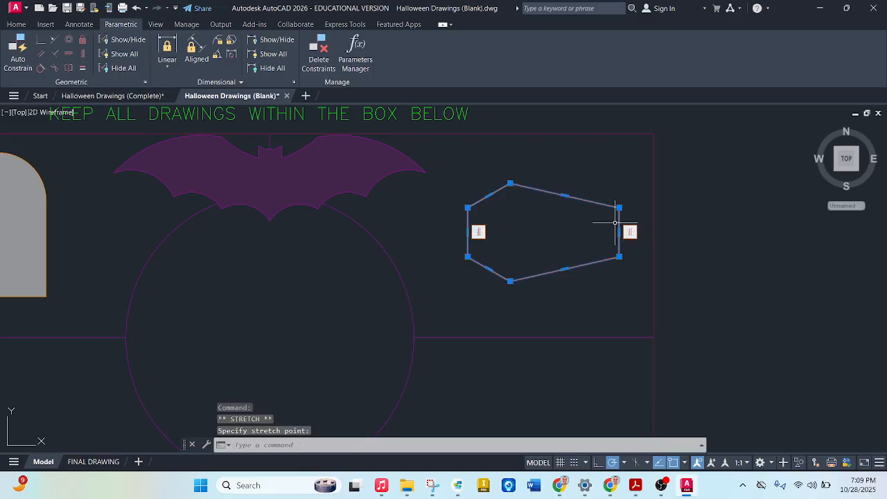
pyautogui.click(468, 232)
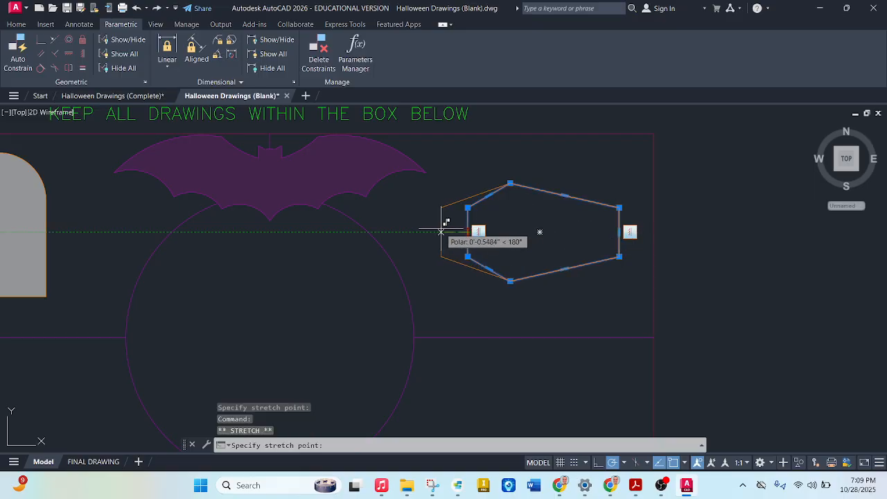
pyautogui.click(440, 231)
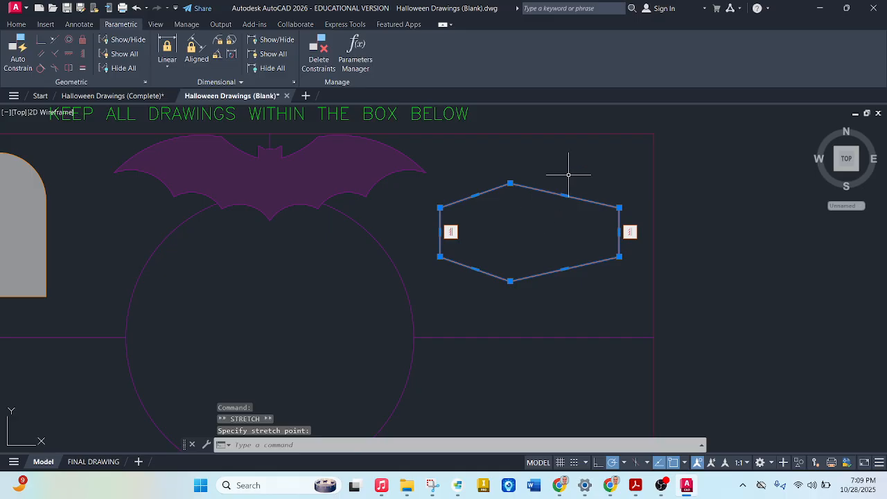
# Step: Apply equal constraints to the two long slanted sides and to the two short slanted sides of the coffin outline
pyautogui.click(82, 68)
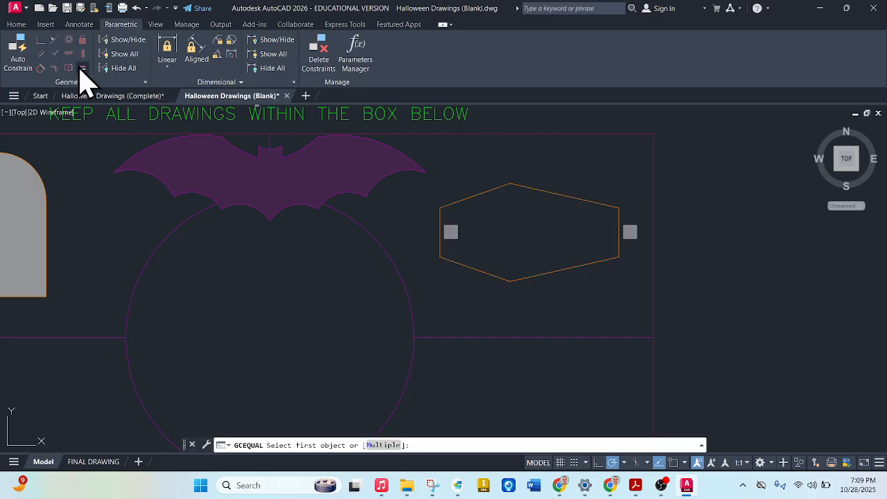
pyautogui.click(550, 192)
pyautogui.click(584, 264)
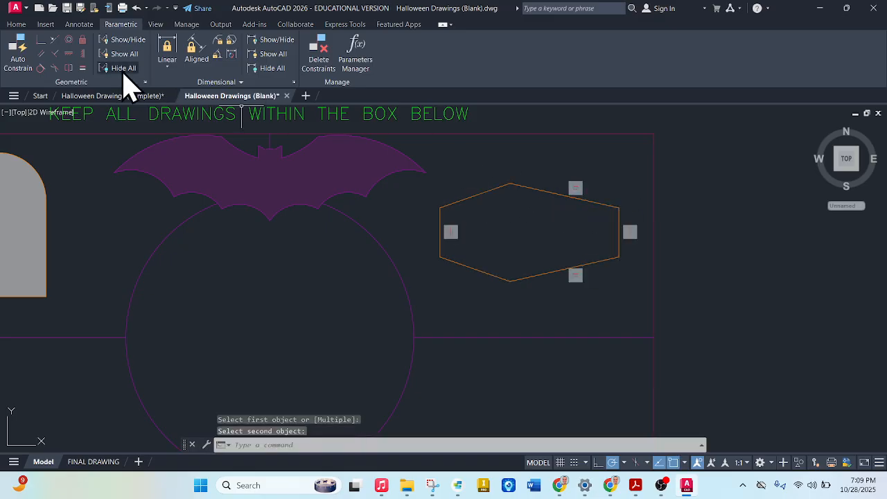
pyautogui.press('Return')
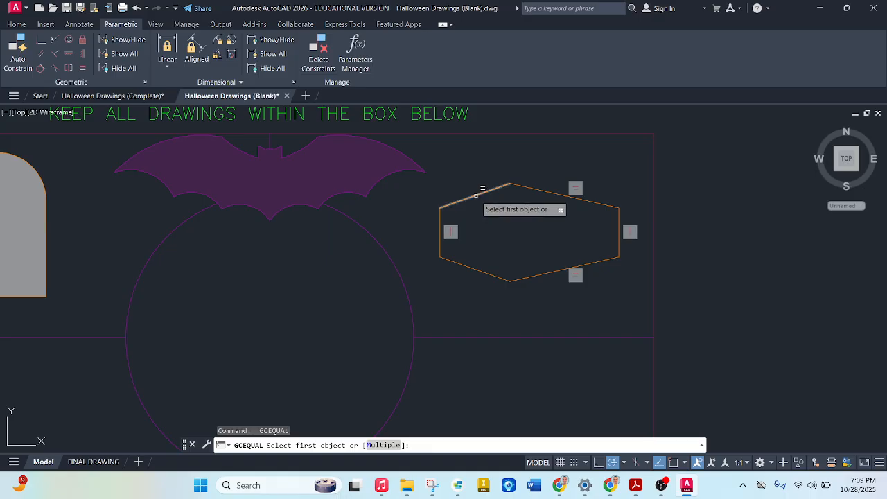
pyautogui.click(480, 194)
pyautogui.click(477, 261)
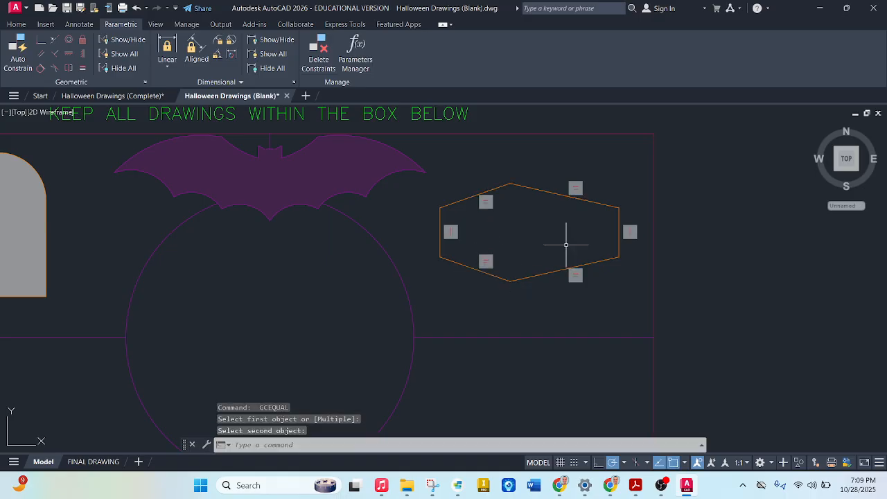
pyautogui.press('Escape')
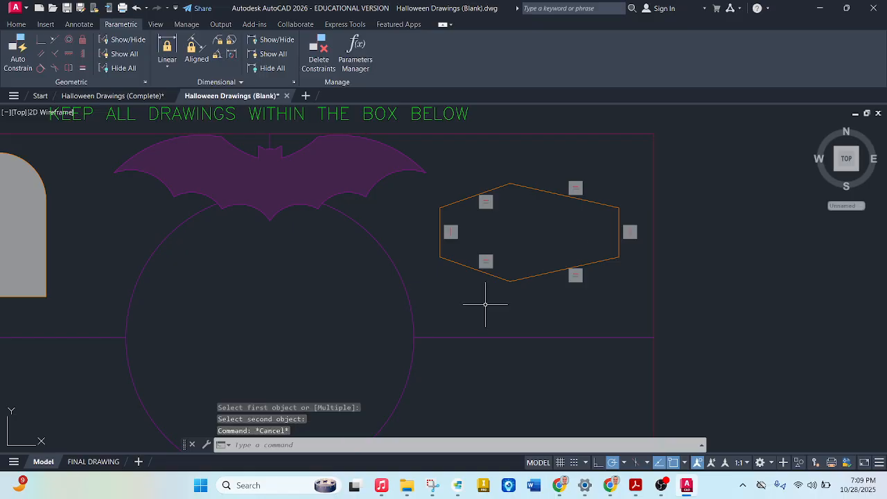
# Step: Check the coffin in Halloween Drawings (Complete), and in the blank drawing constrain the horizontal distance from its top vertex to its upper-right corner to 2.25 inches
pyautogui.click(114, 96)
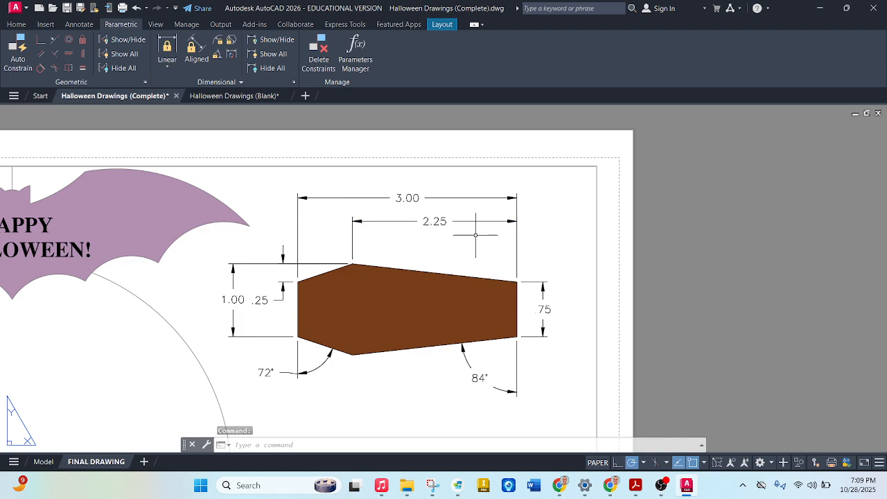
pyautogui.click(238, 97)
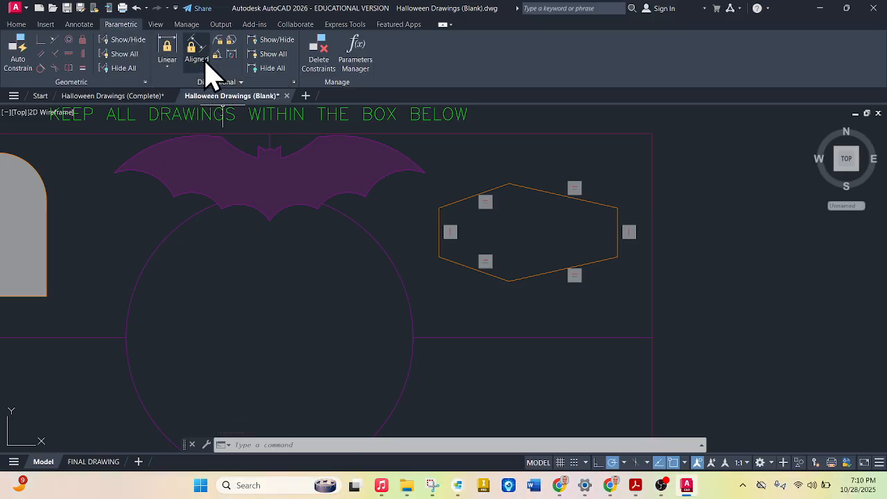
pyautogui.click(76, 24)
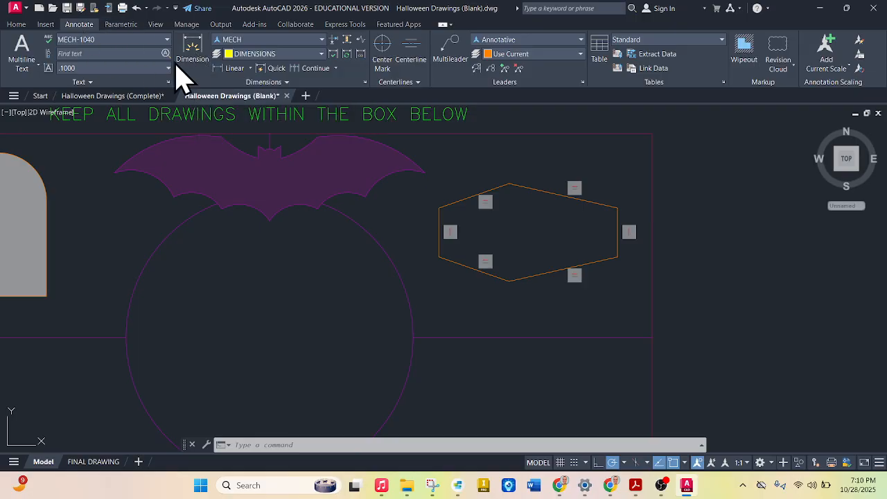
pyautogui.click(120, 25)
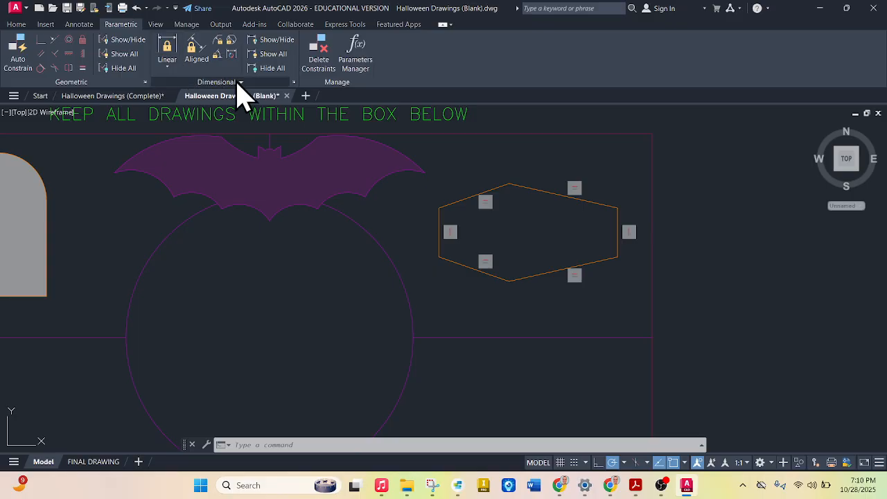
pyautogui.click(170, 50)
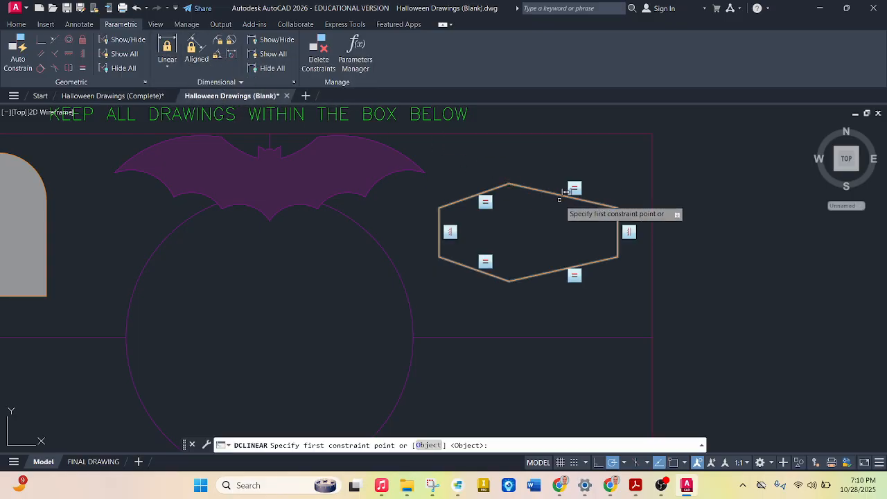
pyautogui.click(617, 208)
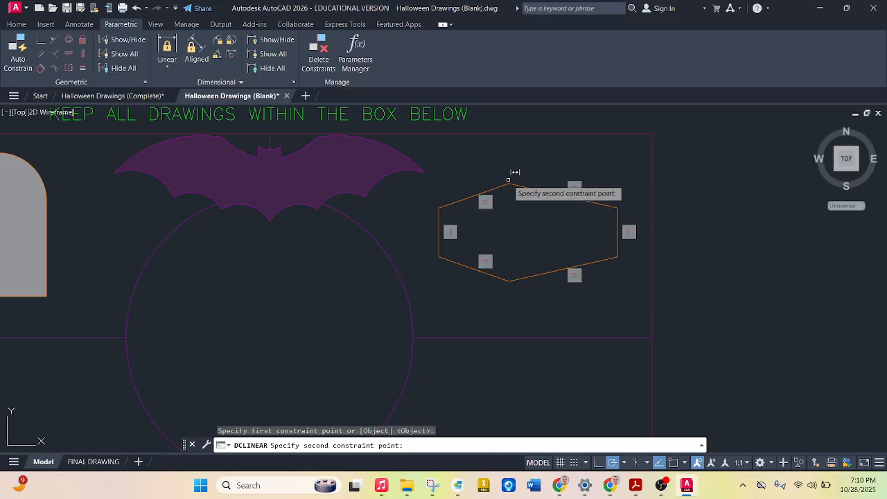
pyautogui.click(509, 183)
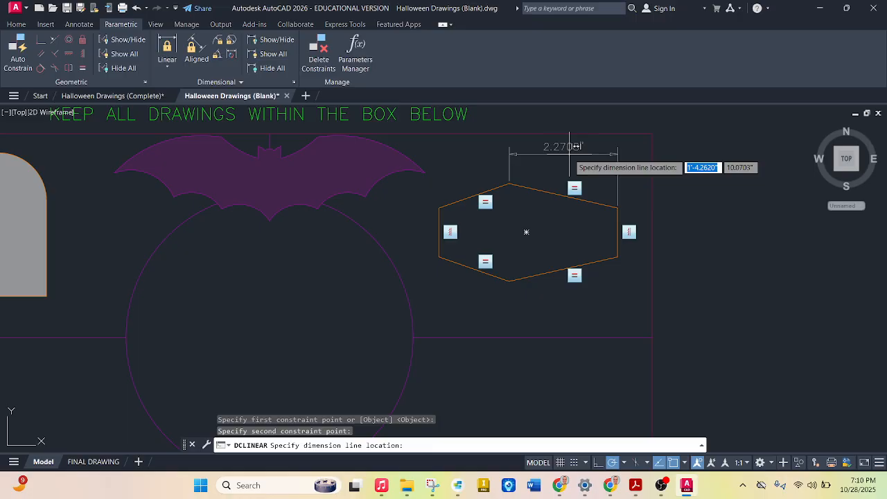
pyautogui.click(614, 166)
pyautogui.write('2.')
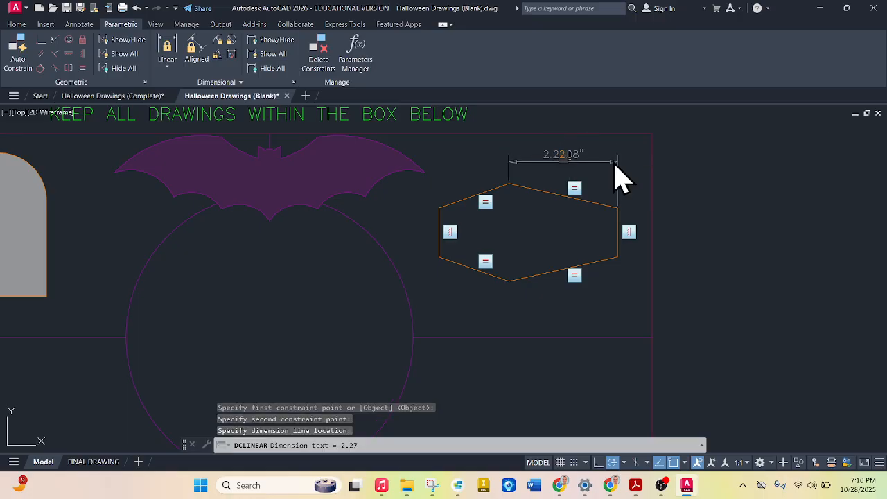
pyautogui.write('25')
pyautogui.press('Return')
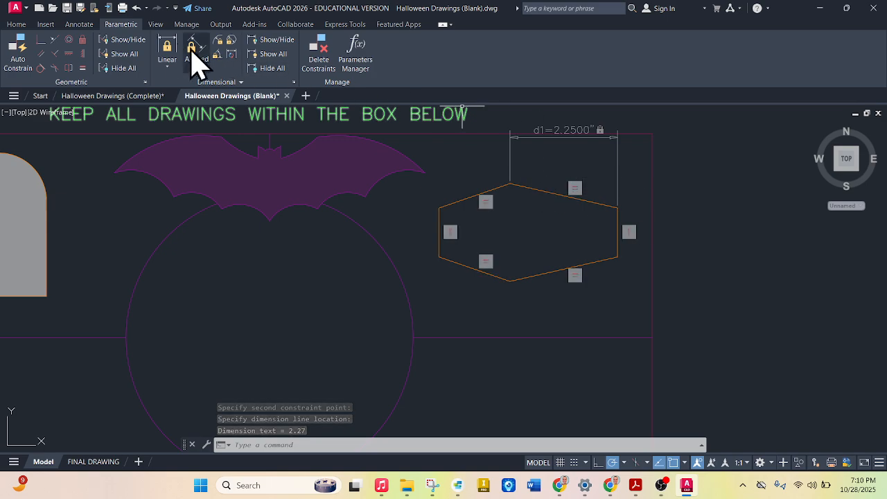
# Step: Add a linear dimensional constraint of 3 inches for the coffin's overall length between its upper-right and upper-left corners
pyautogui.click(171, 53)
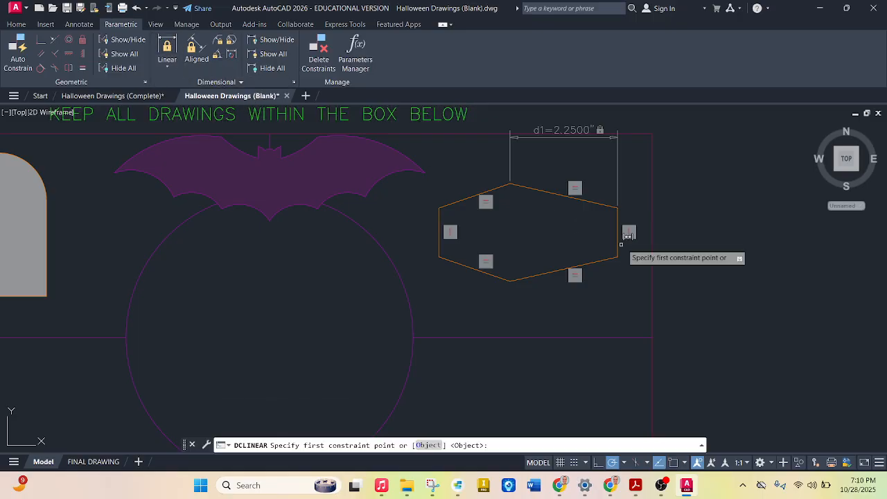
pyautogui.click(618, 206)
pyautogui.click(441, 207)
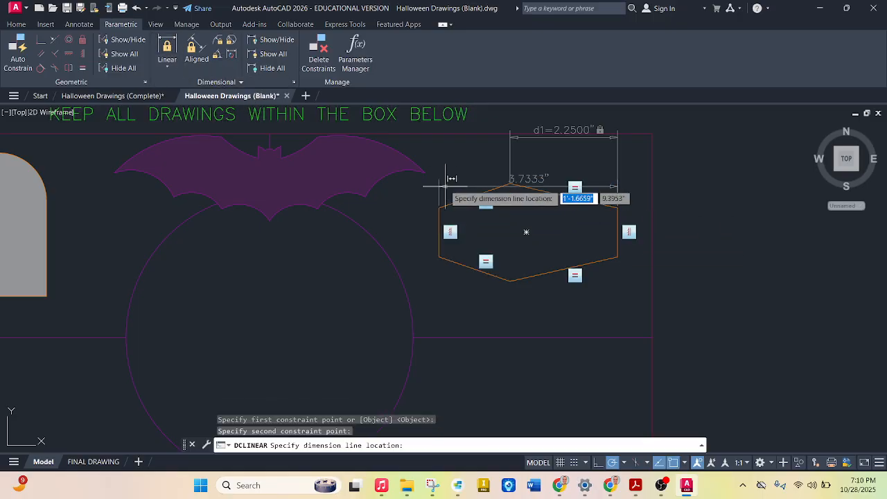
pyautogui.click(488, 114)
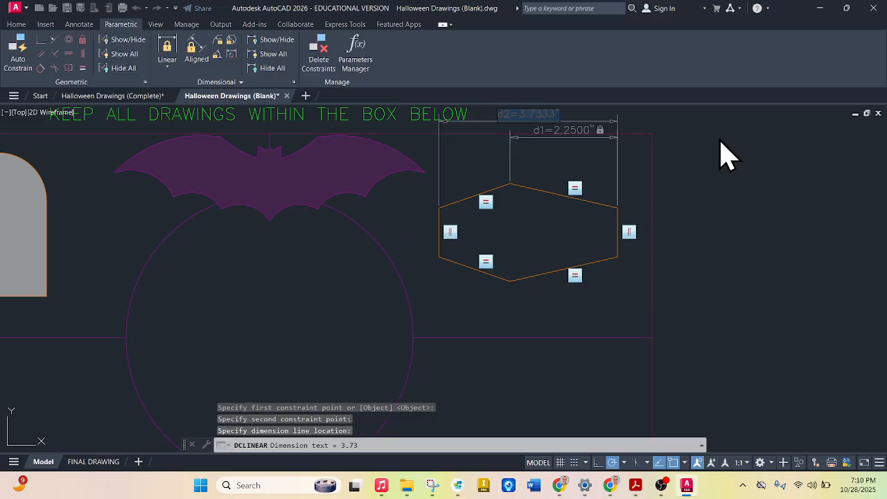
pyautogui.write('3')
pyautogui.press('Return')
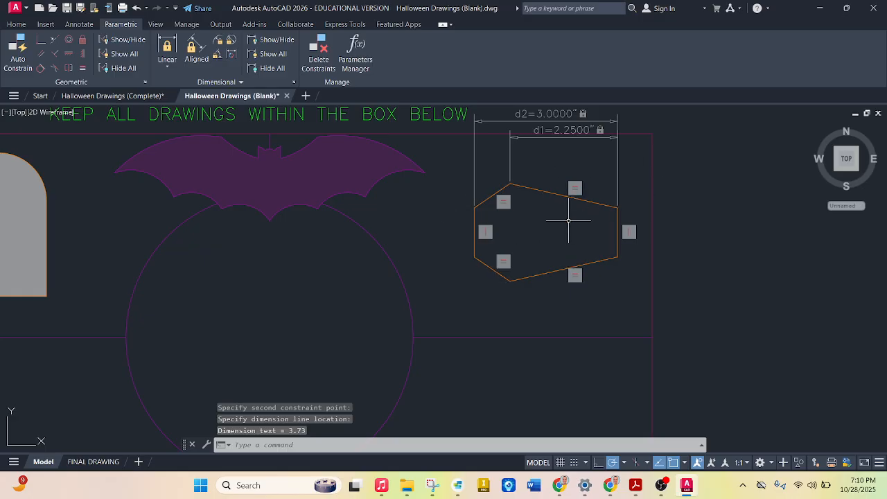
# Step: Check the coffin's remaining dimensions in the Halloween Drawings (Complete) file and return to the blank drawing
pyautogui.scroll(2, 608, 240)
pyautogui.scroll(-2, 626, 168)
pyautogui.scroll(2, 633, 168)
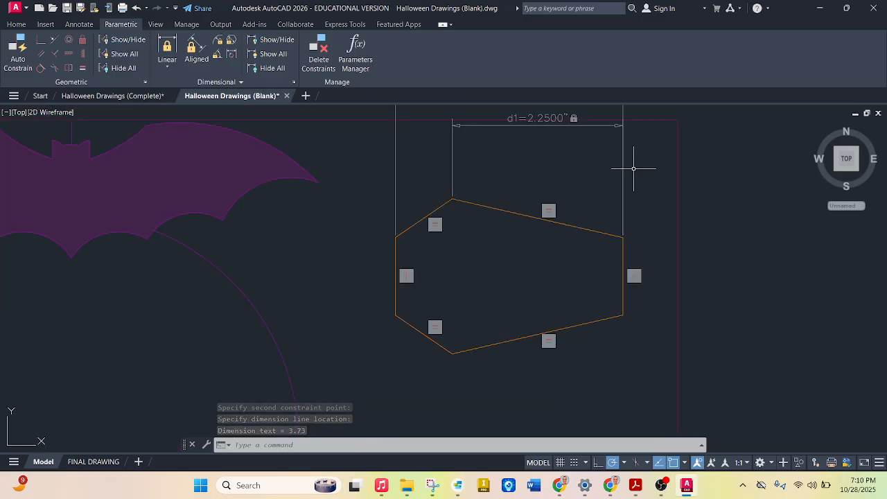
pyautogui.scroll(-2, 633, 168)
pyautogui.click(136, 95)
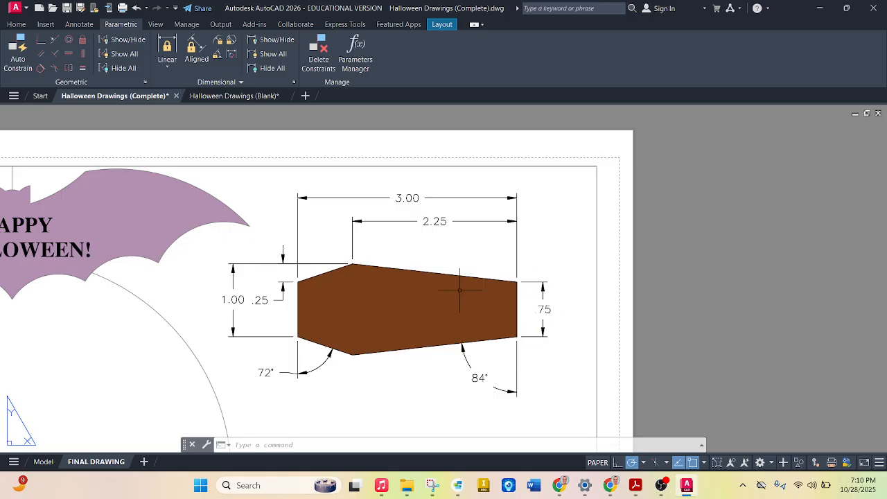
pyautogui.moveTo(228, 106)
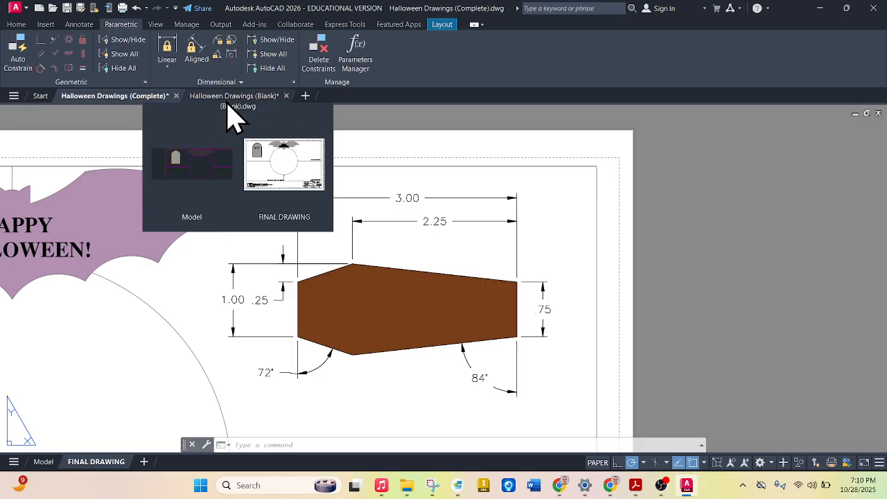
pyautogui.click(234, 98)
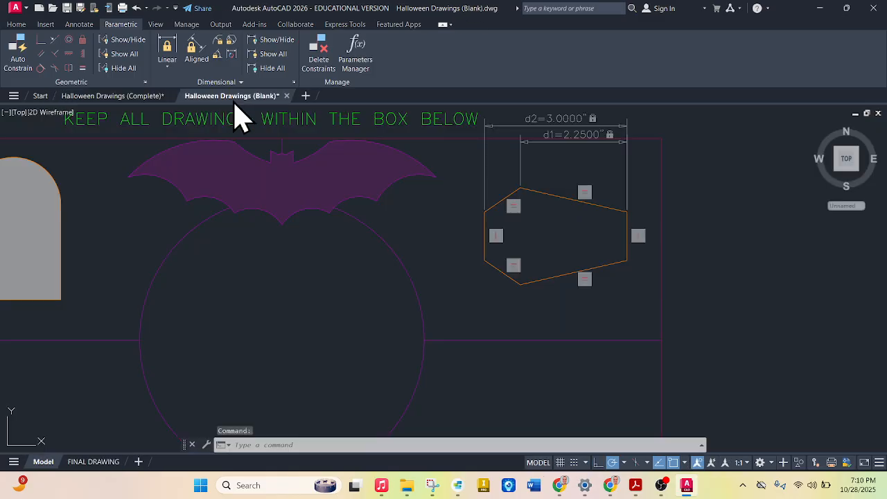
# Step: Add a linear dimensional constraint to the coffin's left vertical side and set its height to 0.75 inch
pyautogui.click(170, 52)
pyautogui.scroll(-2, 475, 228)
pyautogui.scroll(4, 487, 214)
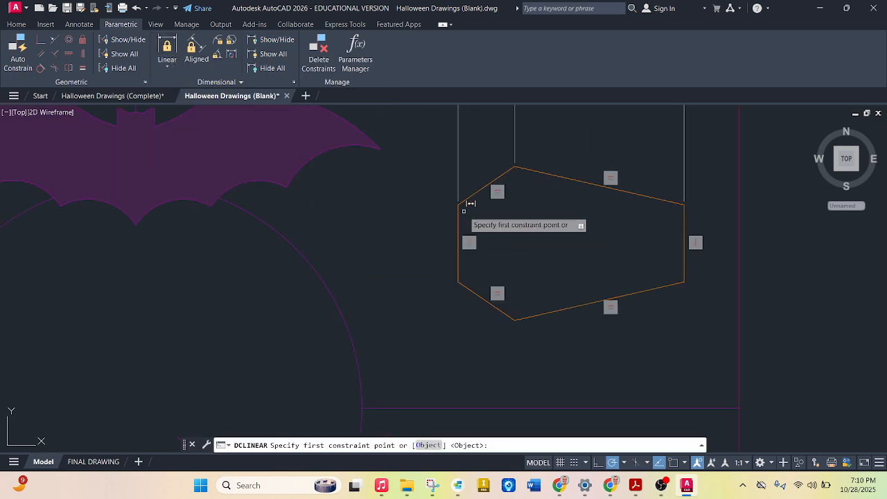
pyautogui.click(447, 246)
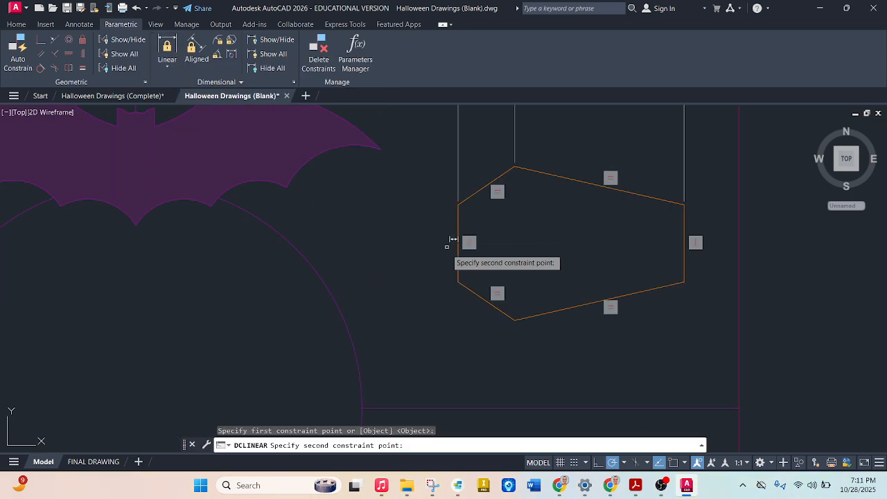
pyautogui.click(459, 281)
pyautogui.click(431, 239)
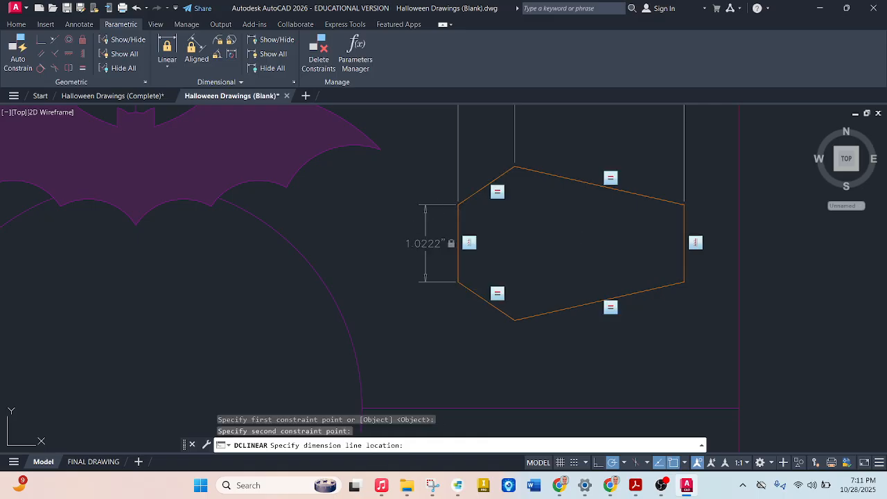
pyautogui.press('Return')
pyautogui.press('Return')
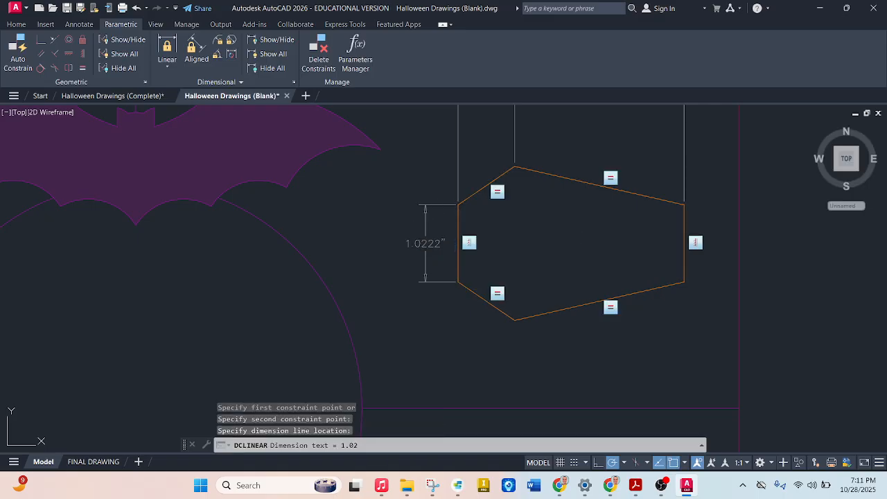
# Step: Apply an equal constraint between the coffin's left and right vertical sides
pyautogui.click(82, 68)
pyautogui.click(458, 220)
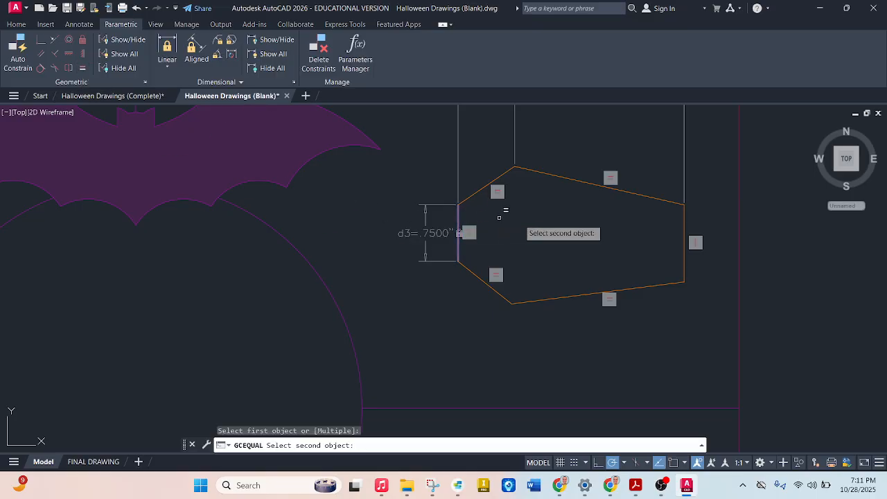
pyautogui.click(685, 225)
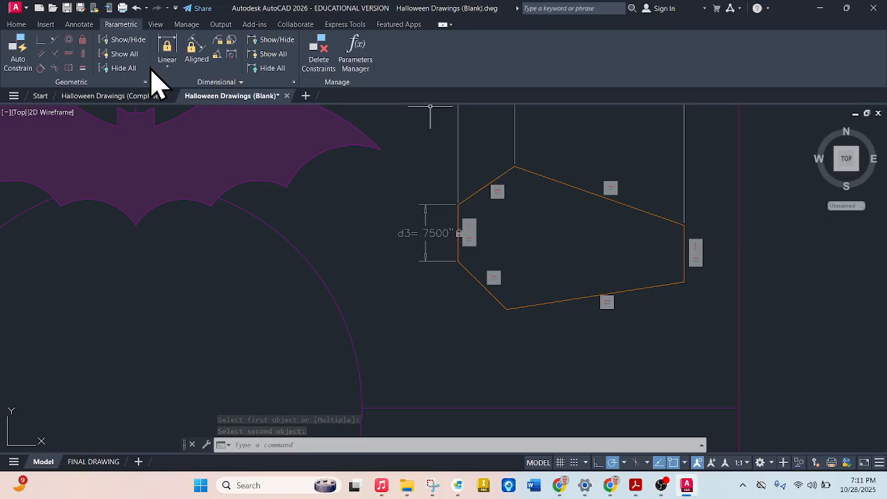
# Step: Add a vertical linear dimensional constraint of 0.25 inch between the coffin's upper-left corner and its upper vertex
pyautogui.click(170, 50)
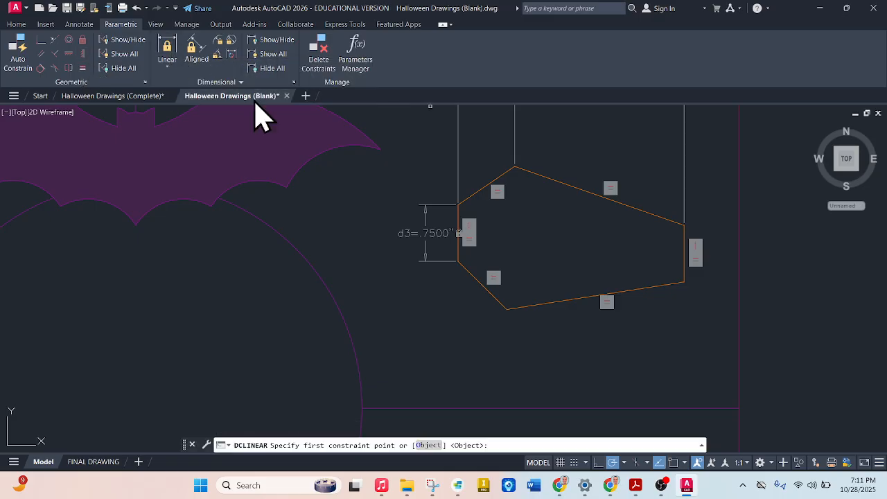
pyautogui.click(460, 200)
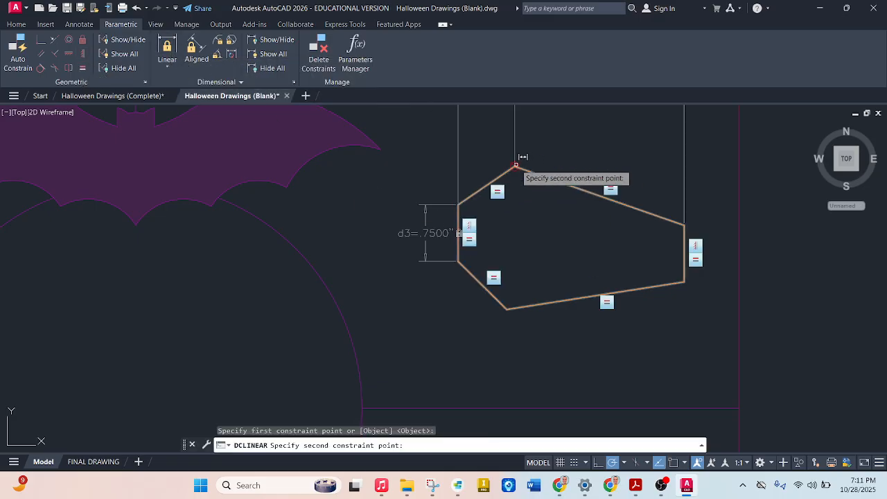
pyautogui.click(514, 167)
pyautogui.click(394, 172)
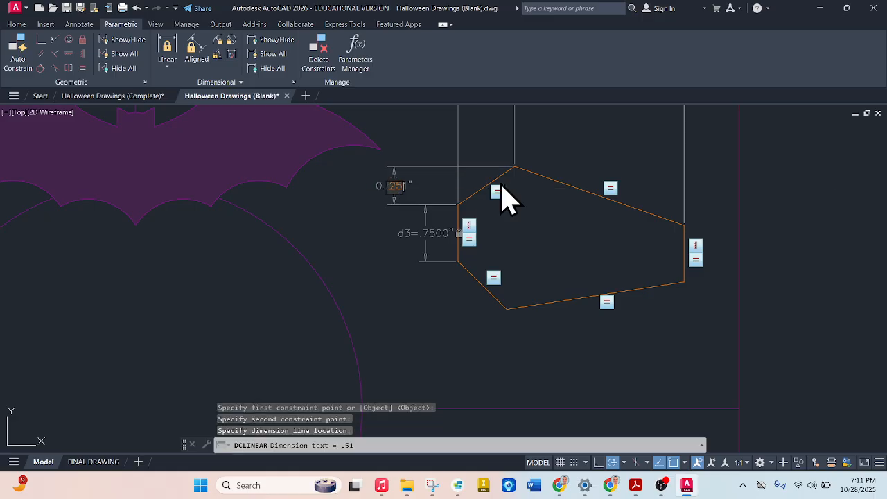
pyautogui.press('Return')
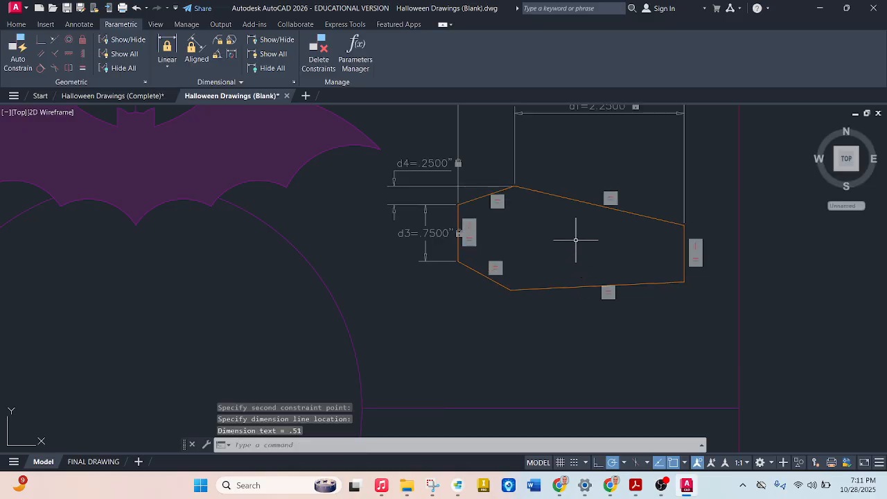
# Step: Add a vertical linear dimensional constraint of 0.25 inch between the coffin's lower-left corner and its lower vertex
pyautogui.click(169, 50)
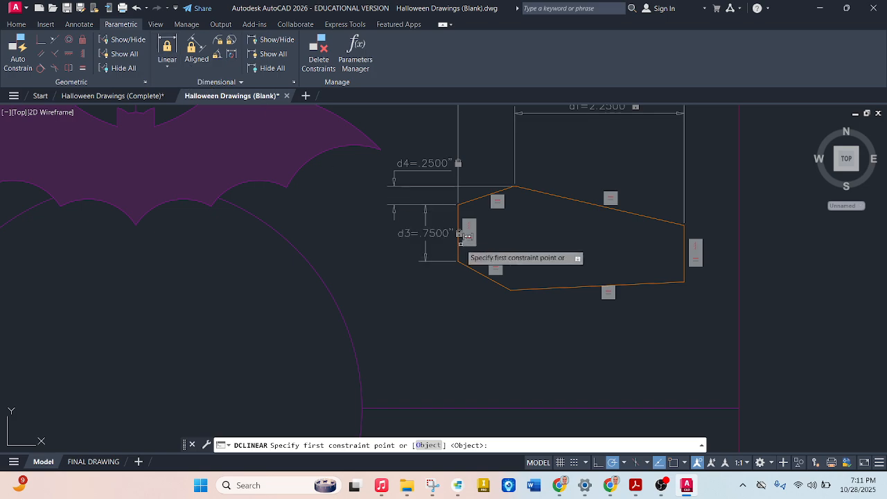
pyautogui.click(460, 261)
pyautogui.click(510, 290)
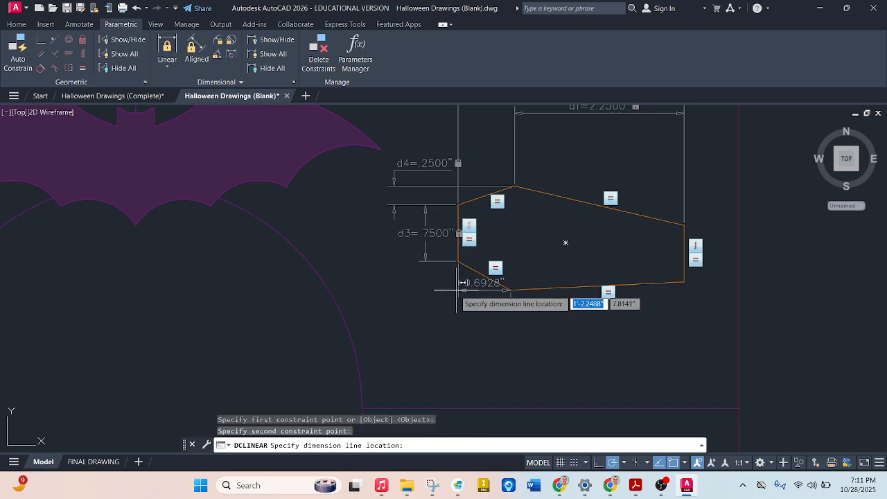
pyautogui.click(409, 291)
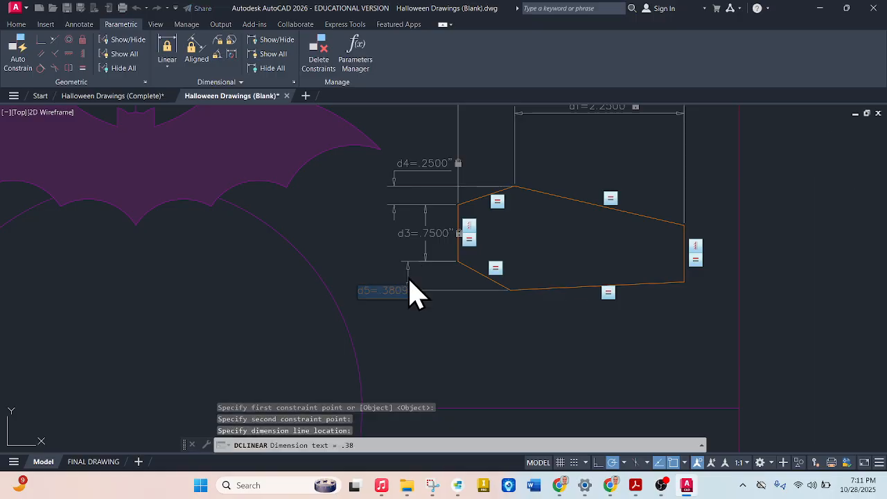
pyautogui.write('.25')
pyautogui.press('Return')
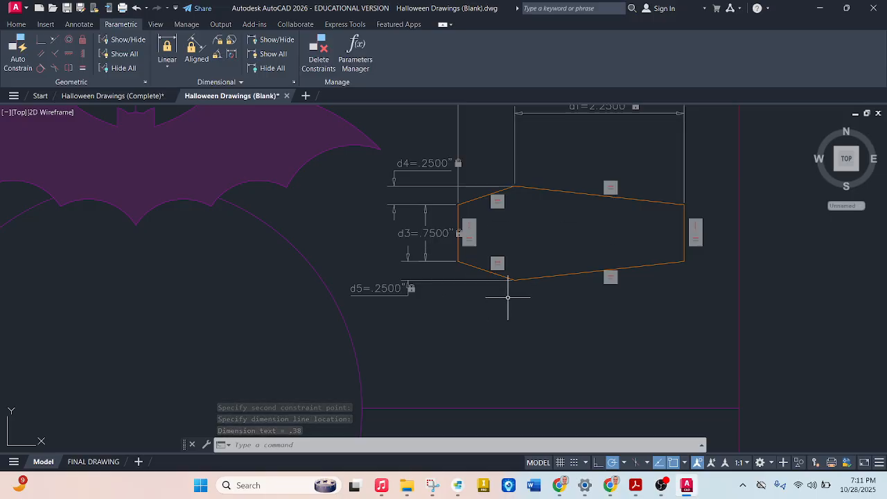
# Step: Check the coffin's angle dimensions in the Halloween Drawings (Complete) file and return to the blank drawing
pyautogui.scroll(1, 526, 325)
pyautogui.scroll(-2, 554, 291)
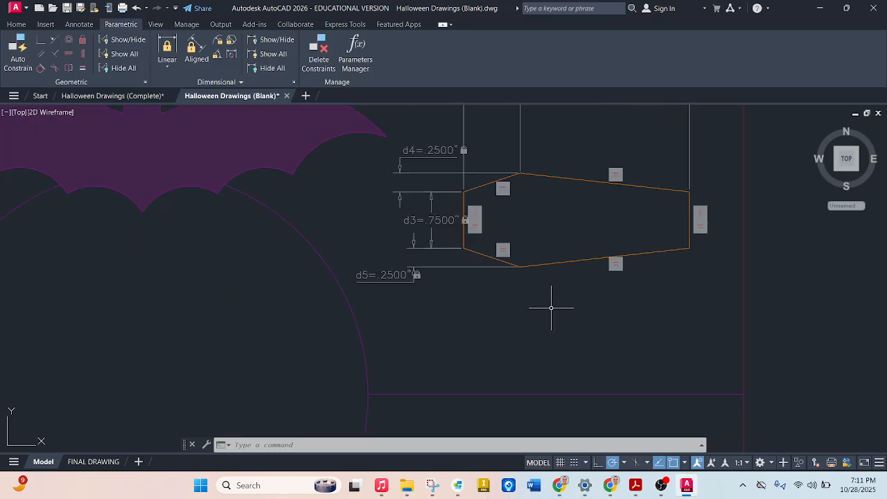
pyautogui.scroll(1, 582, 208)
pyautogui.click(146, 96)
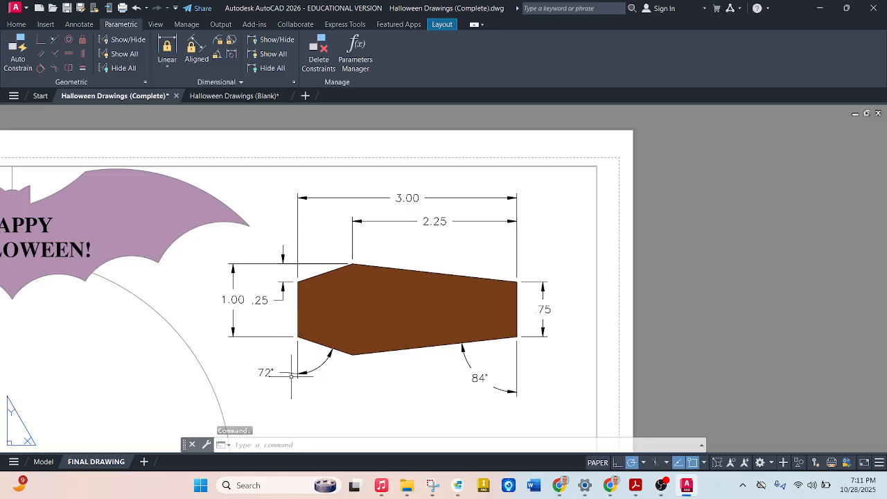
pyautogui.click(233, 97)
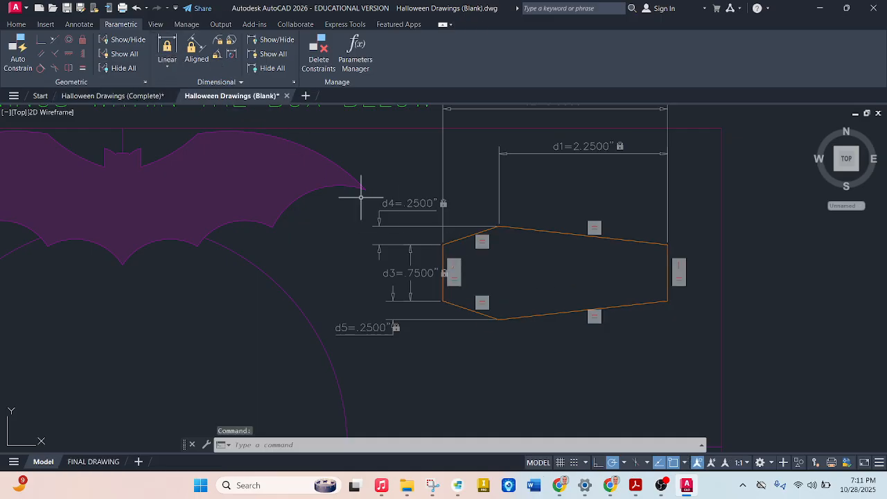
# Step: Add an angular constraint between the coffin's right vertical side and its long lower edge, keeping it as a reference dimension
pyautogui.scroll(2, 684, 291)
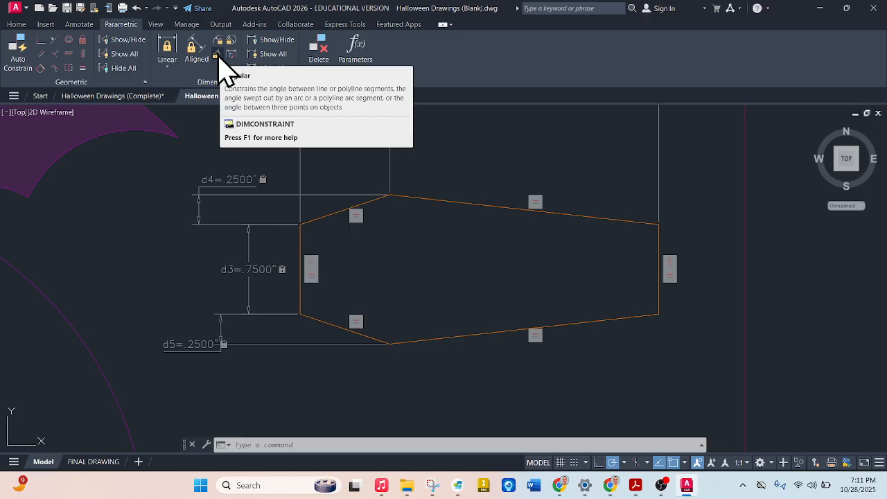
pyautogui.click(217, 56)
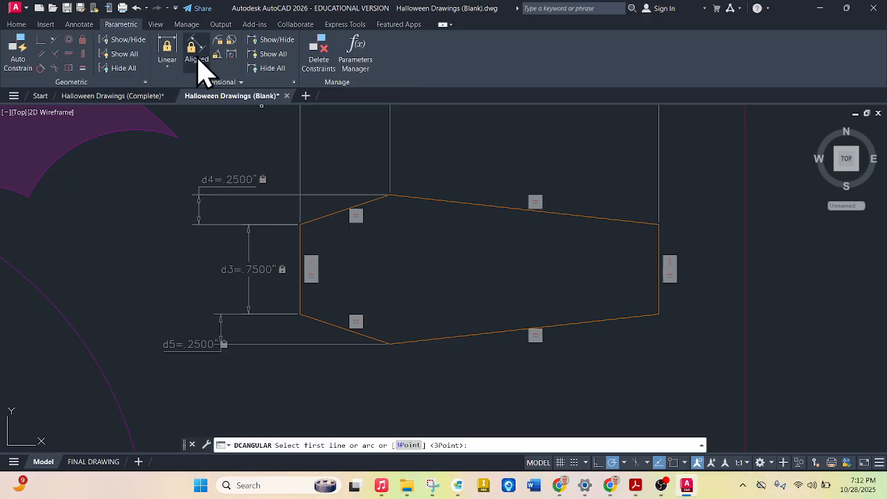
pyautogui.click(660, 305)
pyautogui.click(644, 315)
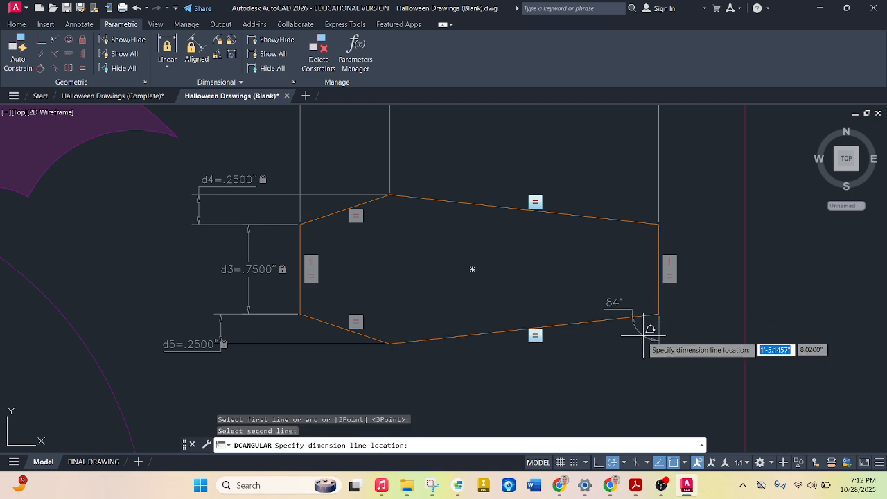
pyautogui.click(594, 350)
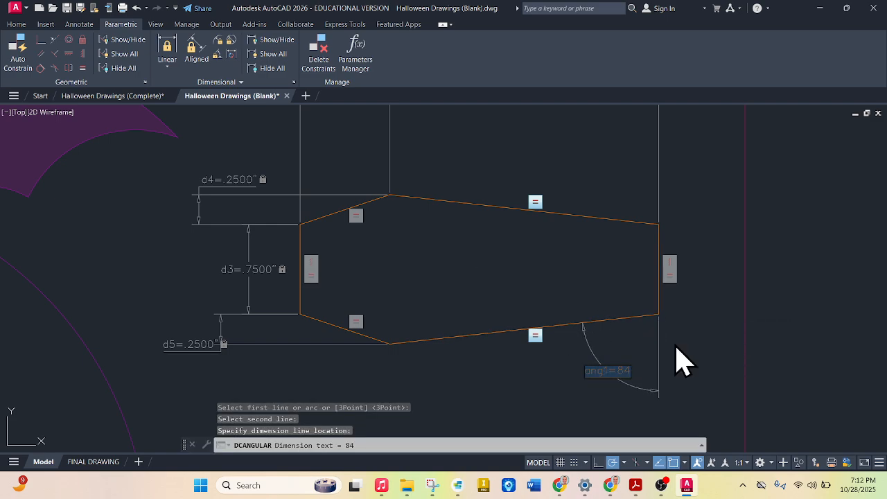
pyautogui.press('Return')
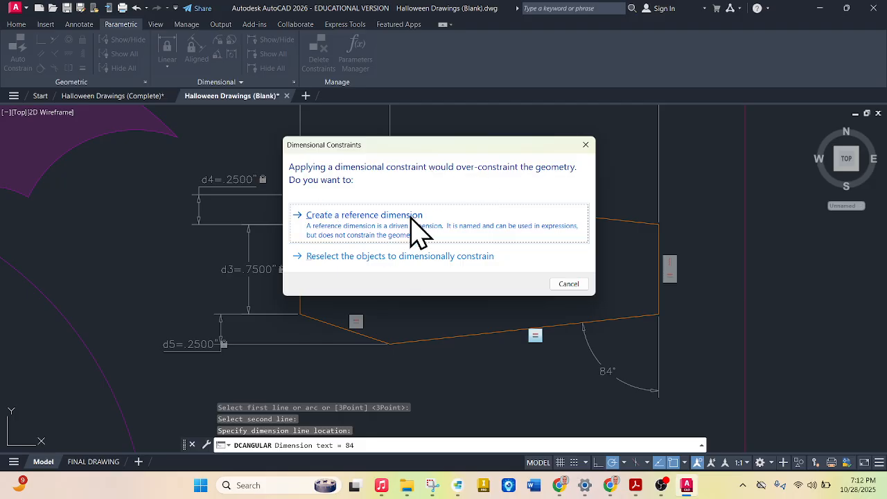
pyautogui.click(342, 219)
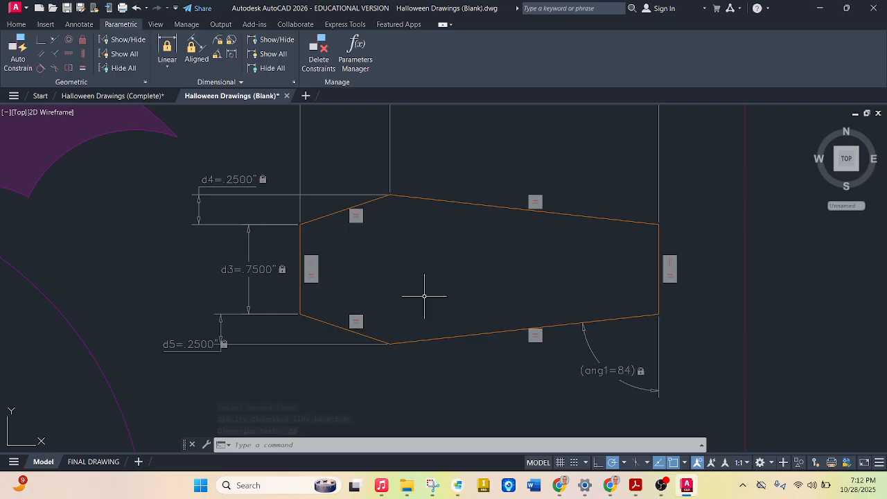
# Step: Add an angular constraint between the coffin's left vertical side and its short lower edge, keeping it as a reference dimension
pyautogui.click(216, 55)
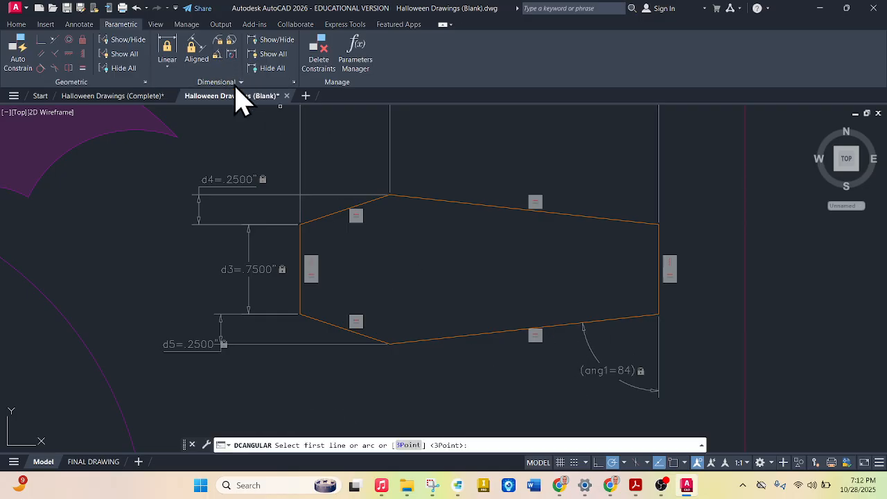
pyautogui.click(305, 296)
pyautogui.click(324, 320)
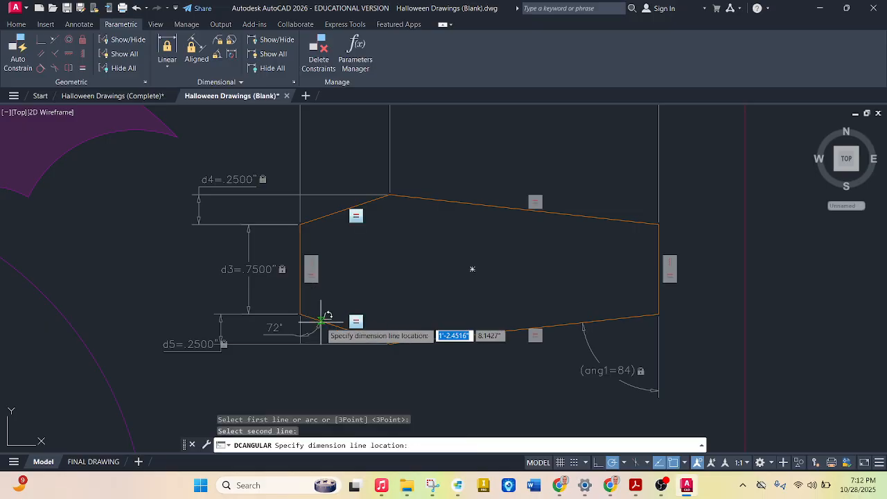
pyautogui.click(341, 367)
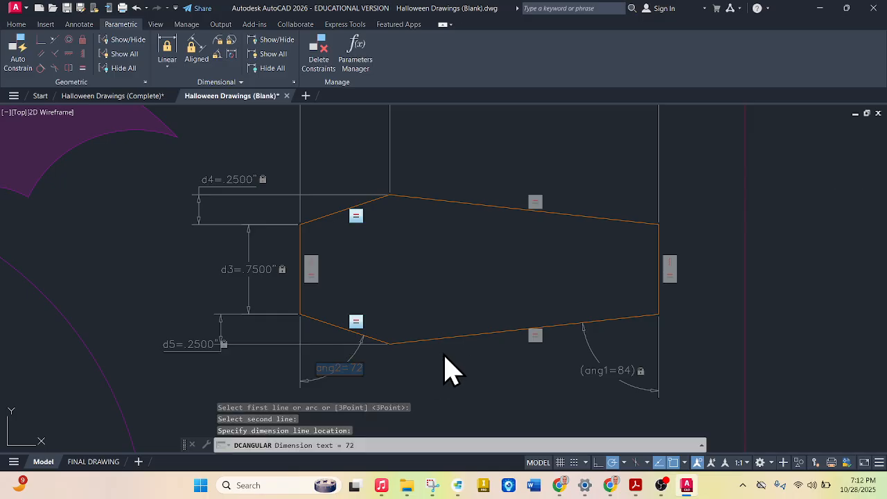
pyautogui.press('Return')
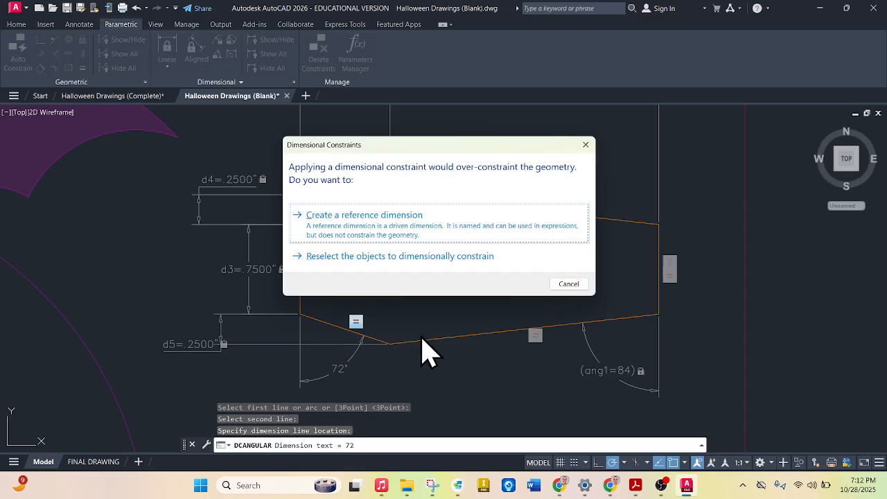
pyautogui.click(363, 216)
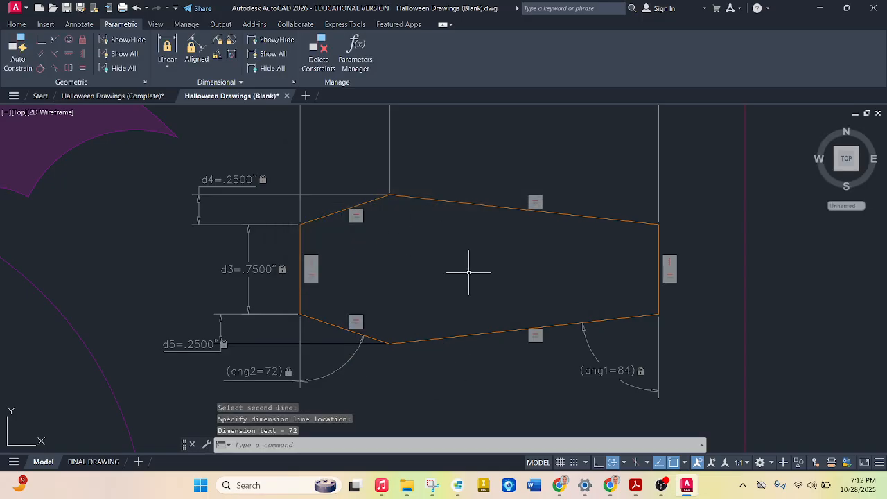
# Step: Hatch the coffin outline with a solid fill in the brown true color 143,96,66
pyautogui.scroll(-2, 508, 298)
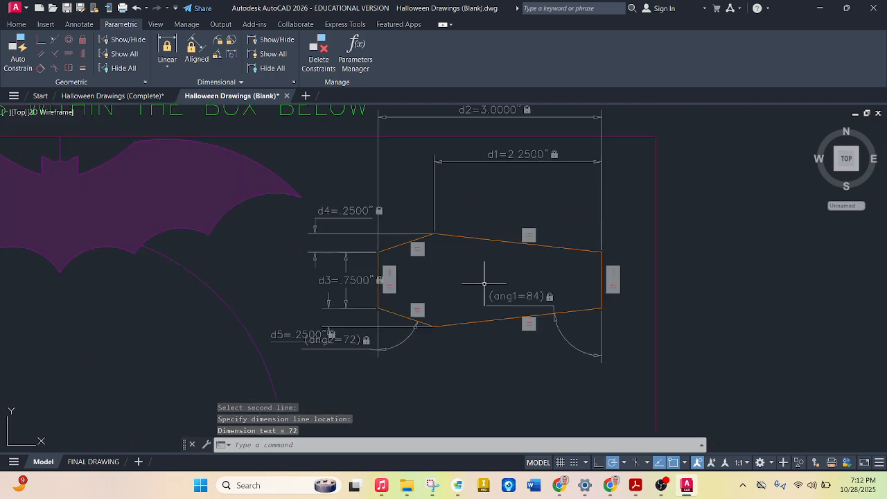
pyautogui.click(16, 25)
pyautogui.click(111, 68)
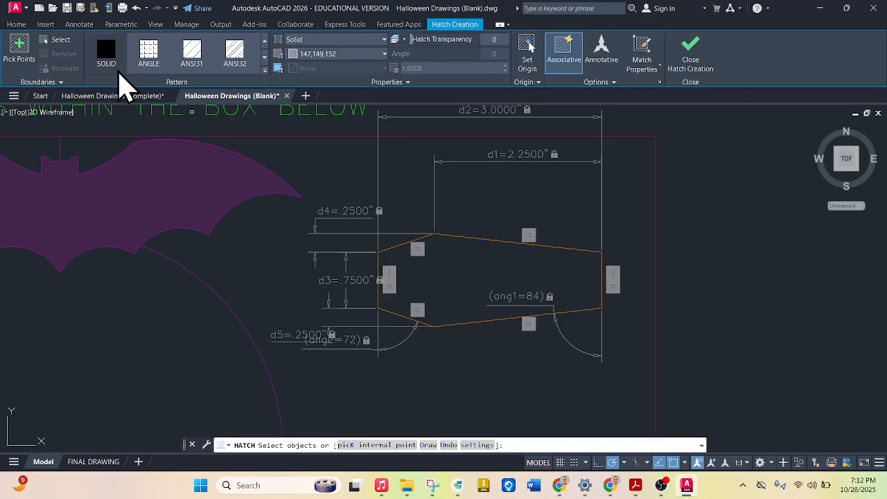
pyautogui.click(298, 55)
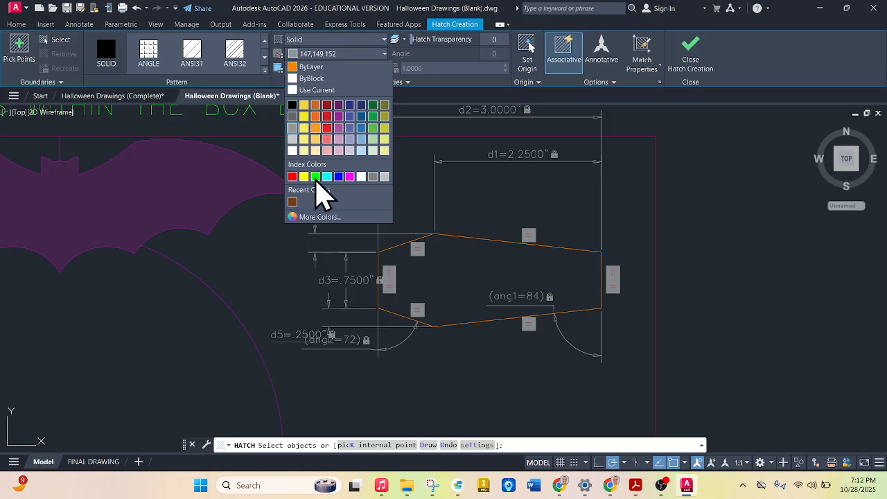
pyautogui.click(317, 218)
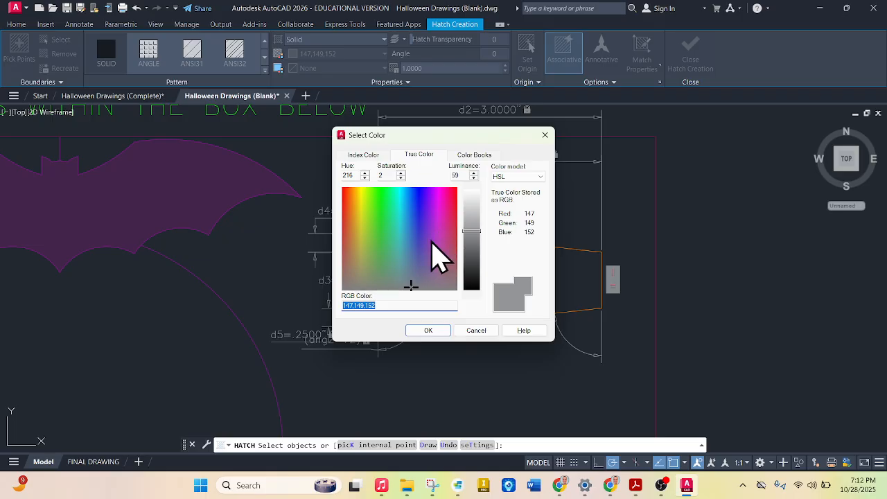
pyautogui.moveTo(414, 285); pyautogui.dragTo(350, 251)
pyautogui.moveTo(474, 234); pyautogui.dragTo(474, 248)
pyautogui.click(443, 329)
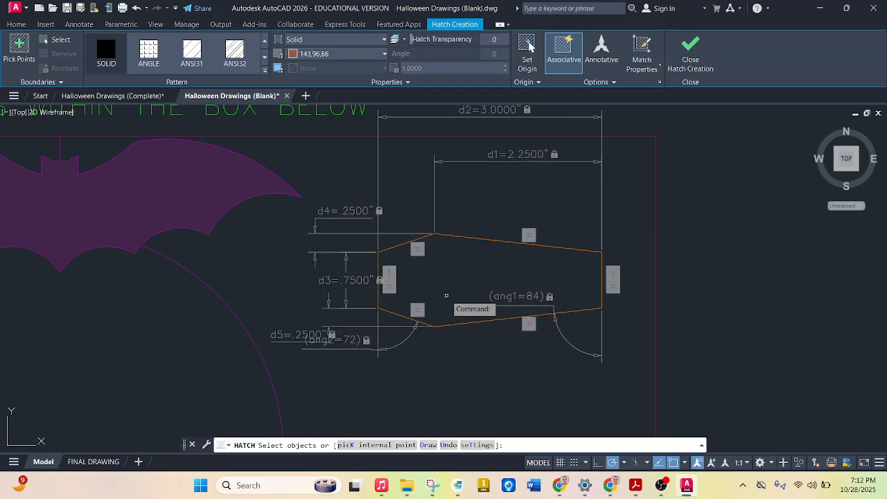
pyautogui.click(475, 239)
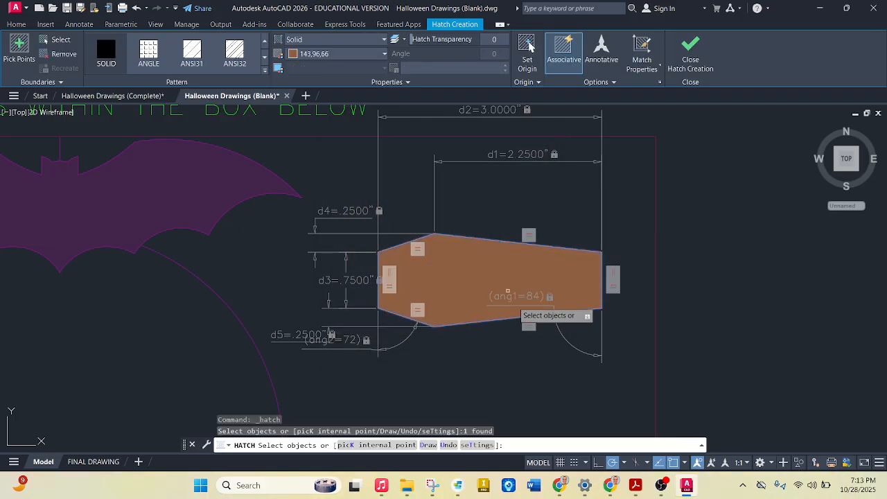
pyautogui.press('Return')
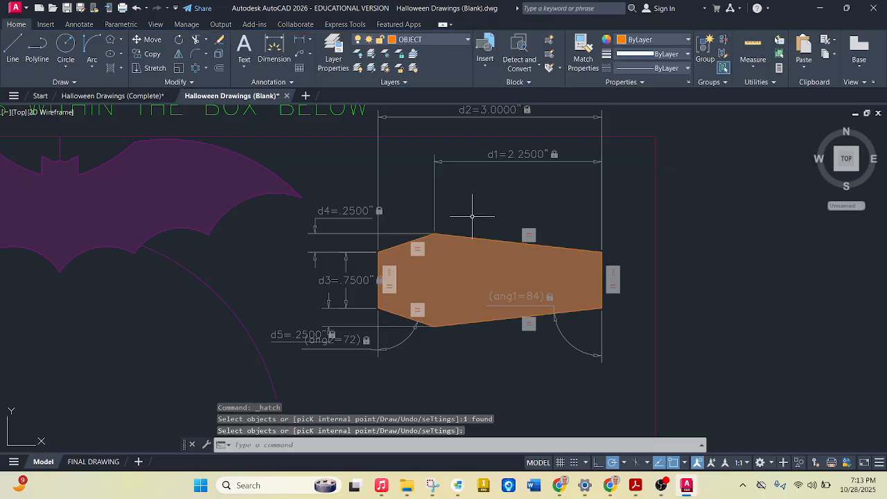
# Step: Compare the coffin in the FINAL DRAWING layout with the Halloween Drawings (Complete) file, and return to the blank drawing's model space
pyautogui.scroll(-2, 472, 216)
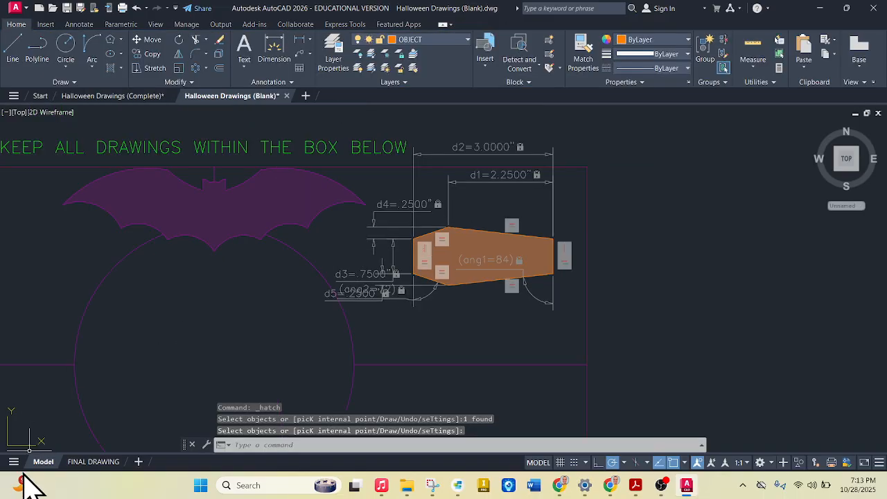
pyautogui.click(91, 462)
pyautogui.scroll(2, 632, 228)
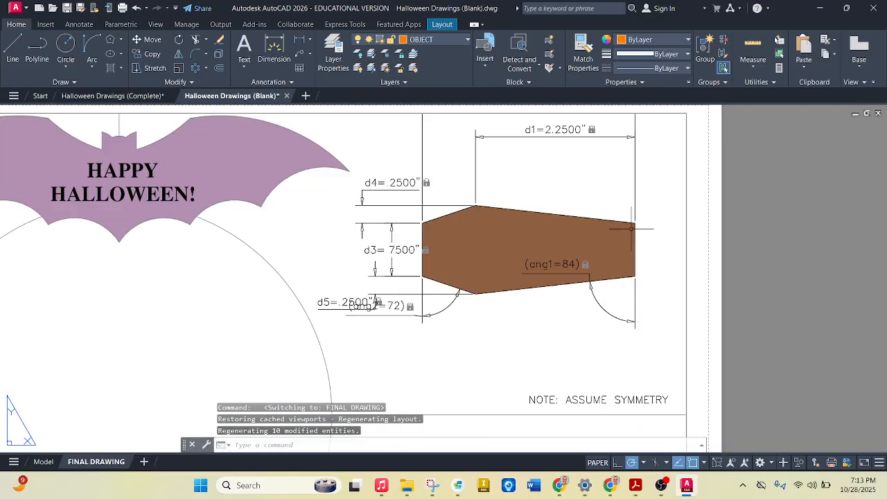
pyautogui.scroll(-1, 616, 221)
pyautogui.scroll(1, 621, 197)
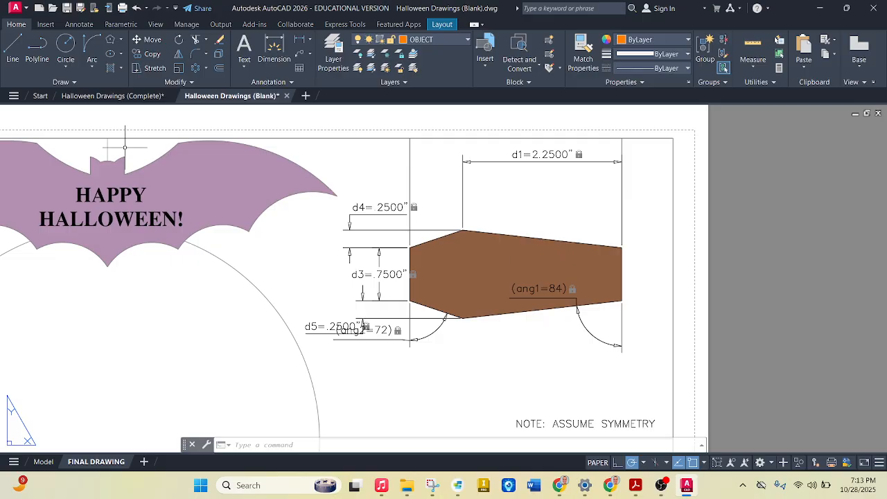
pyautogui.click(122, 96)
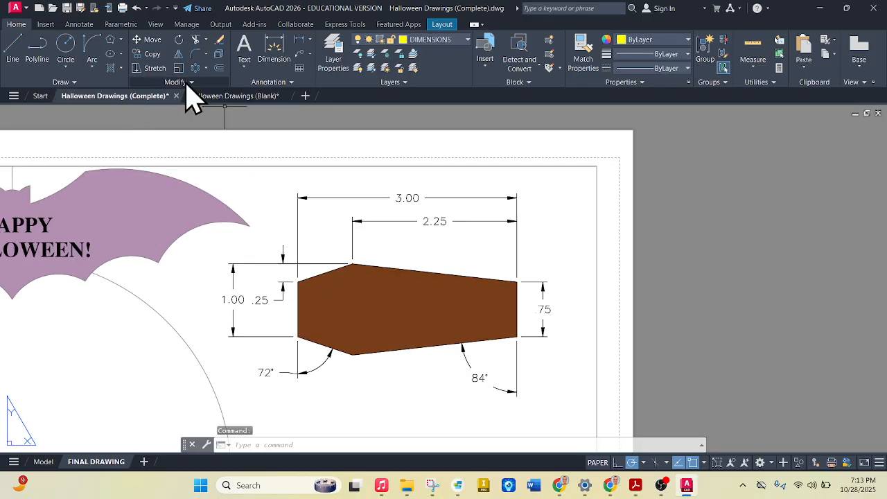
pyautogui.click(215, 96)
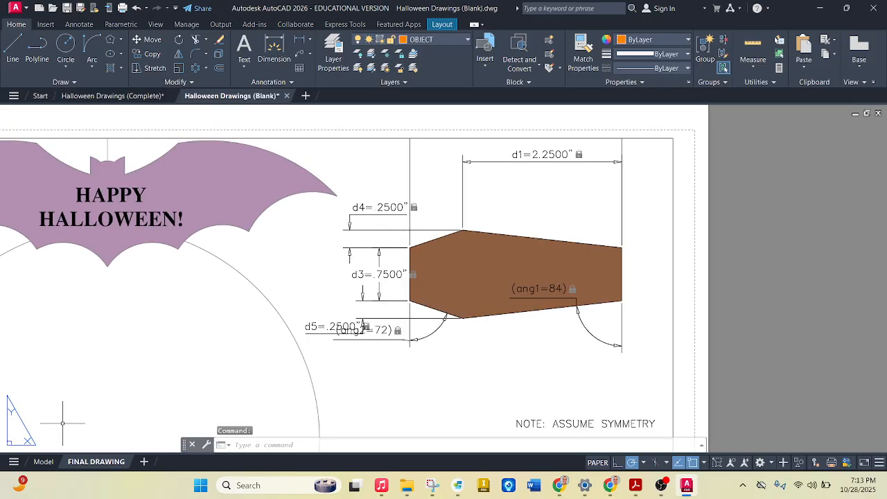
pyautogui.click(43, 462)
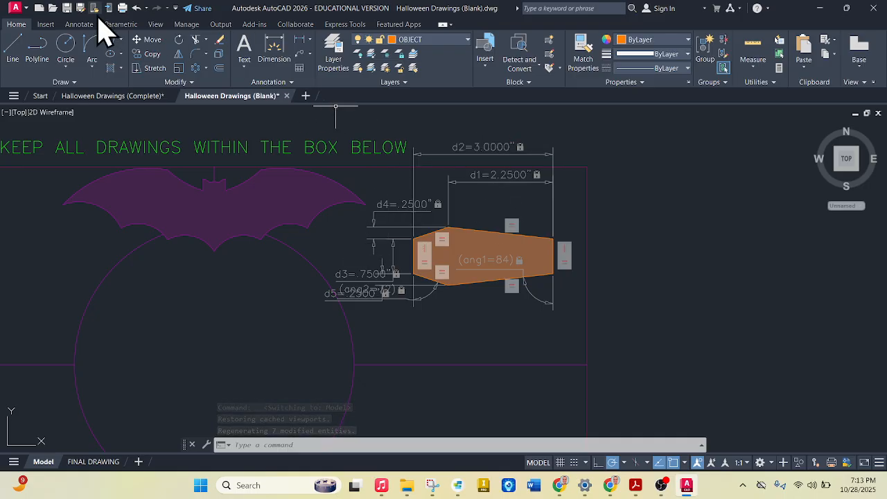
# Step: Hide all geometric and dimensional constraints on the coffin
pyautogui.click(122, 24)
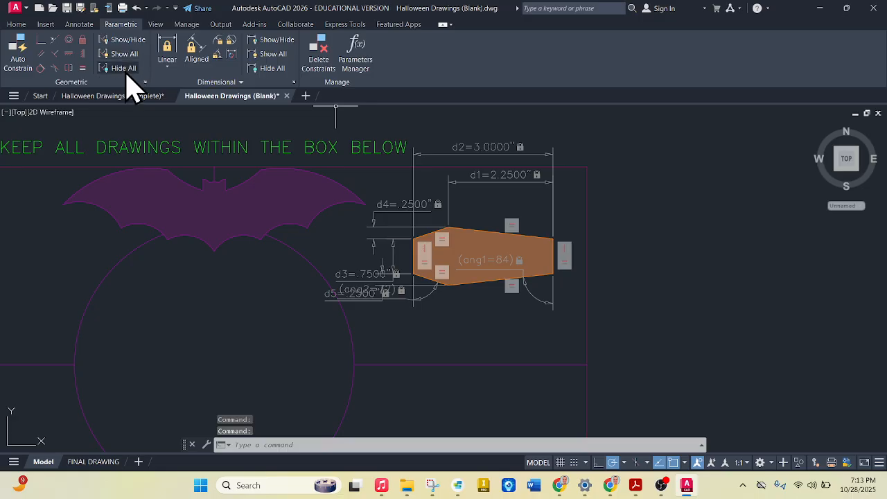
pyautogui.click(124, 69)
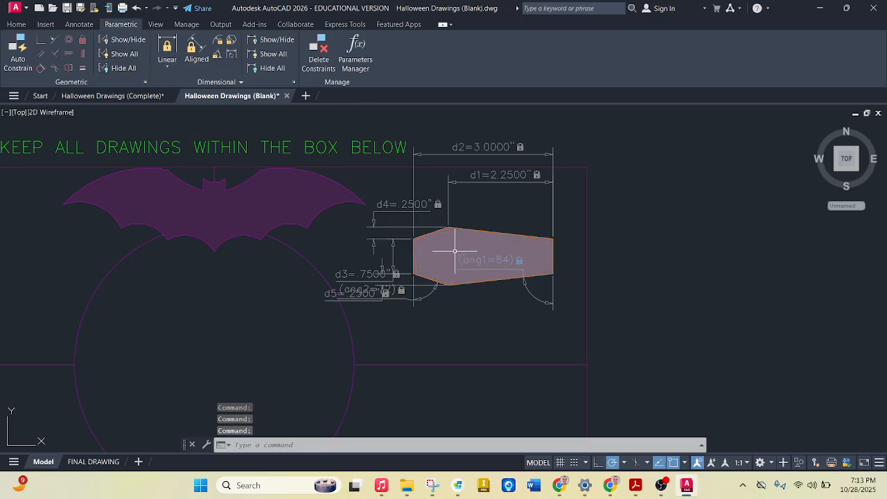
pyautogui.click(277, 69)
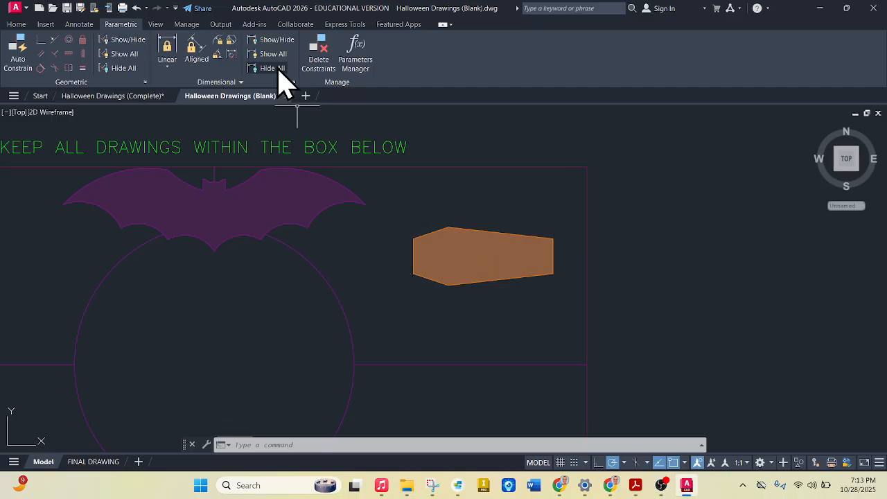
# Step: Review the blank file's FINAL DRAWING layout, examine the ghost's dimensions in the Halloween Drawings (Complete) file, and return to the blank drawing
pyautogui.click(104, 463)
pyautogui.scroll(-4, 537, 281)
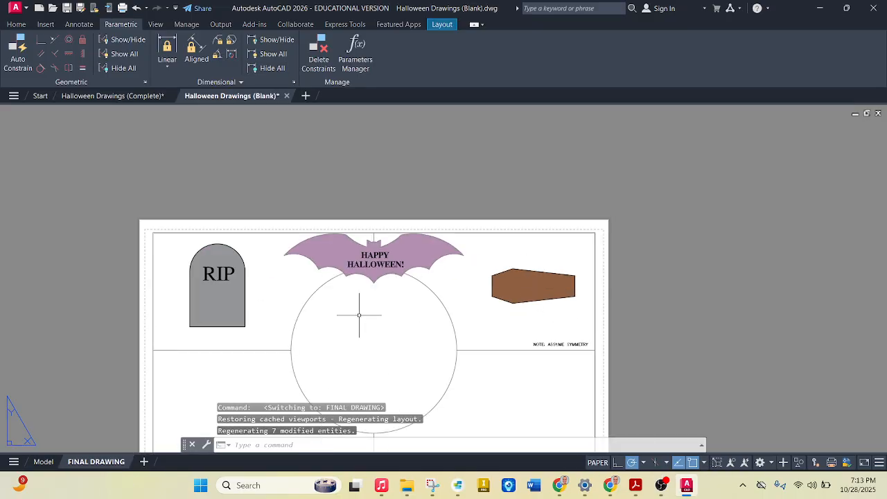
pyautogui.scroll(-2, 443, 173)
pyautogui.scroll(2, 404, 314)
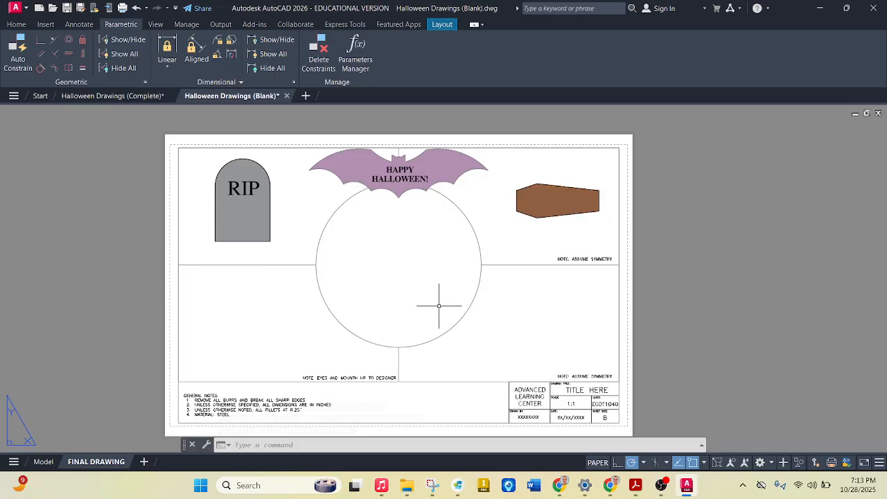
pyautogui.click(119, 98)
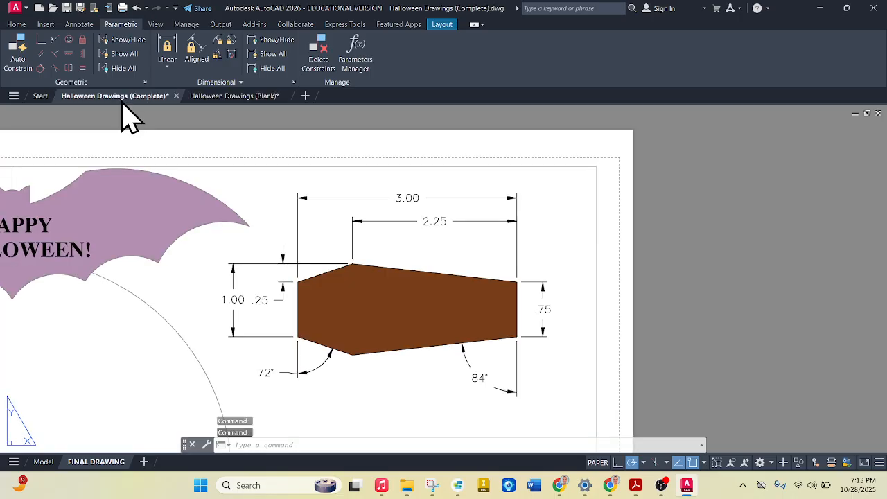
pyautogui.scroll(-5, 583, 242)
pyautogui.scroll(3, 402, 368)
pyautogui.scroll(-1, 366, 371)
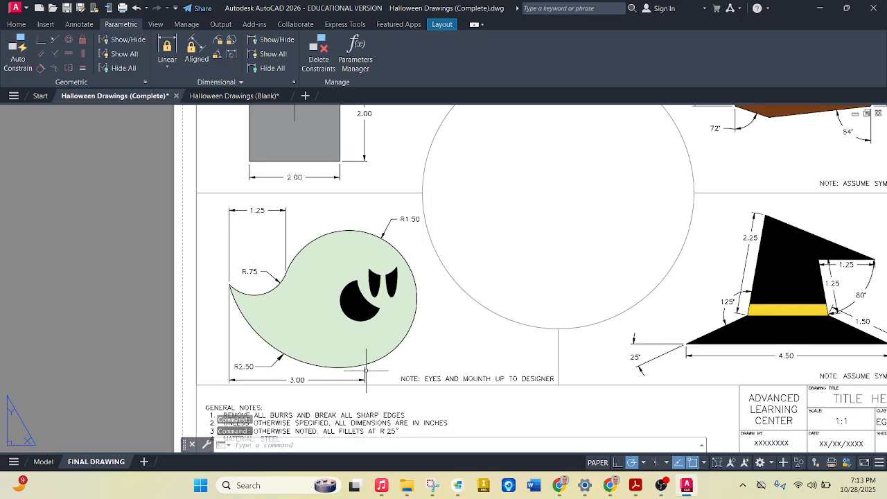
pyautogui.scroll(2, 275, 331)
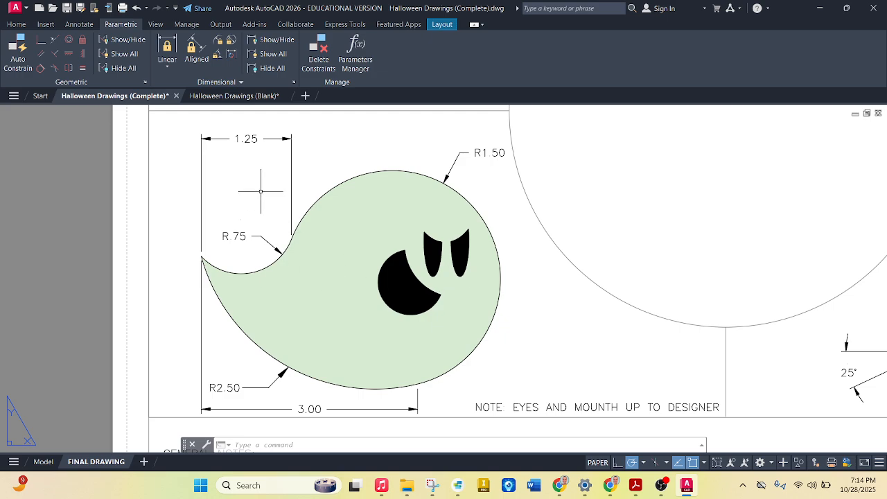
pyautogui.click(240, 97)
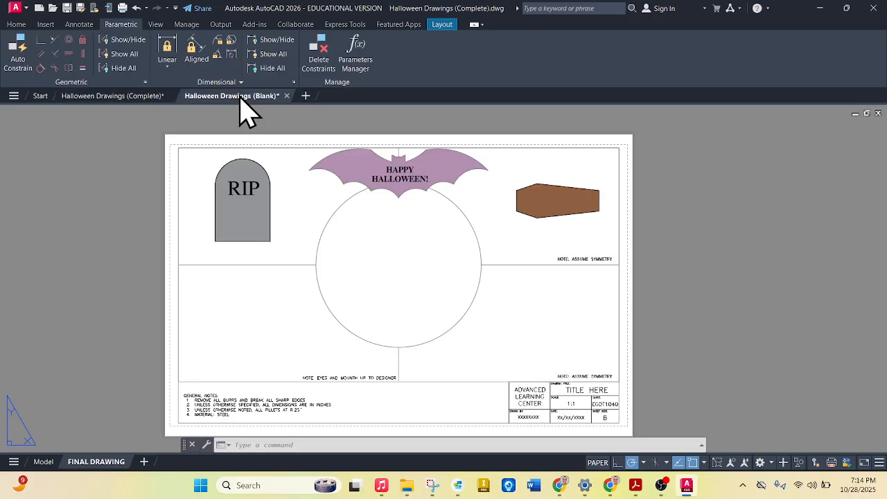
# Step: Draw the ghost's small concave tail arc with Start, End, Direction in the empty area below the tombstone
pyautogui.scroll(2, 190, 393)
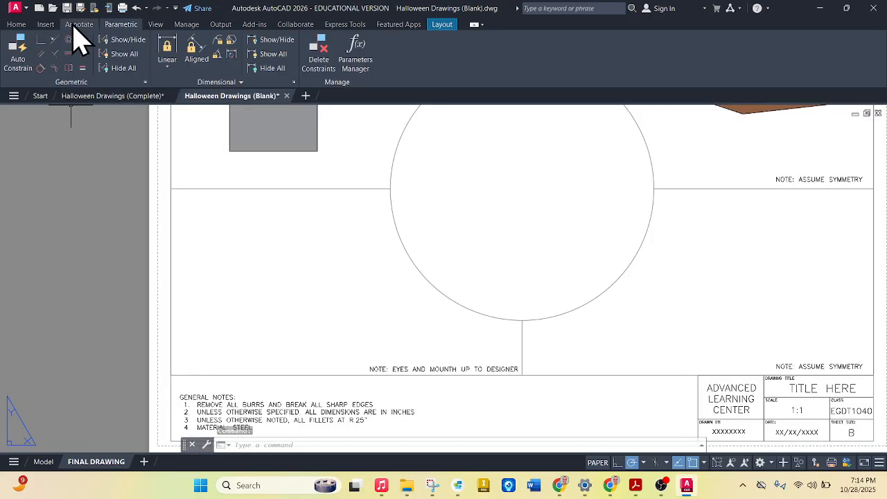
pyautogui.click(15, 25)
pyautogui.click(92, 68)
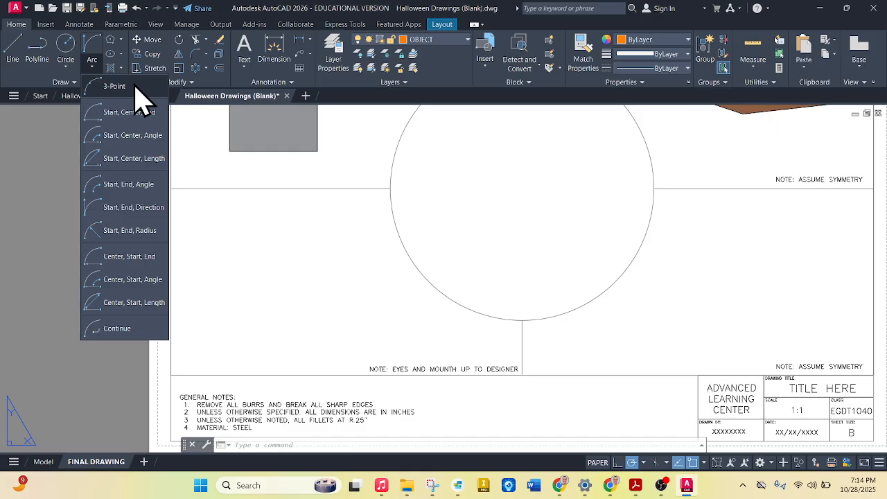
pyautogui.click(142, 229)
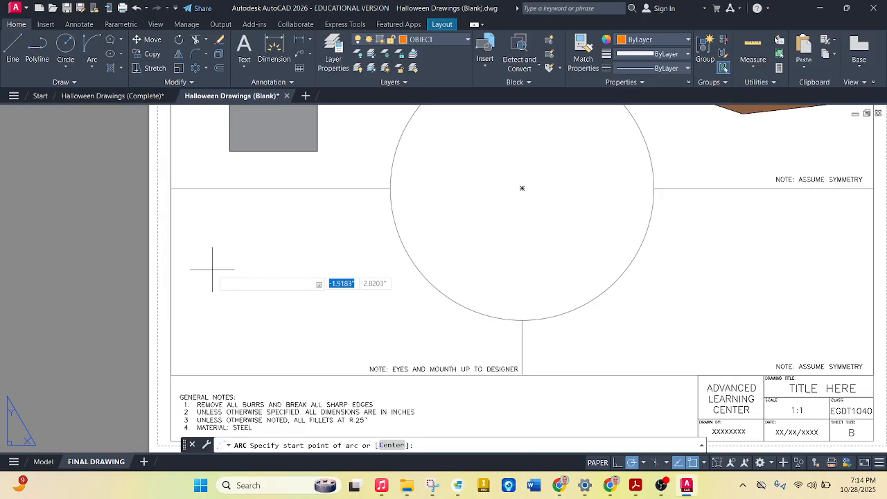
pyautogui.click(215, 281)
pyautogui.click(264, 264)
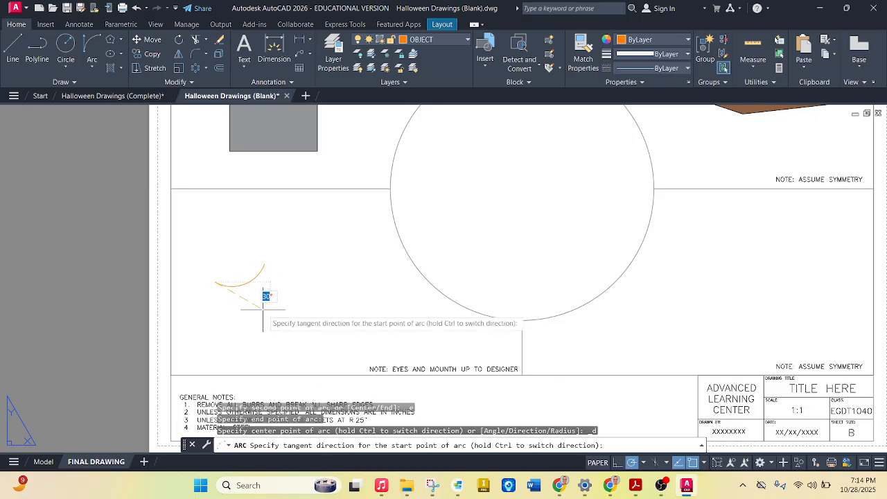
pyautogui.click(257, 293)
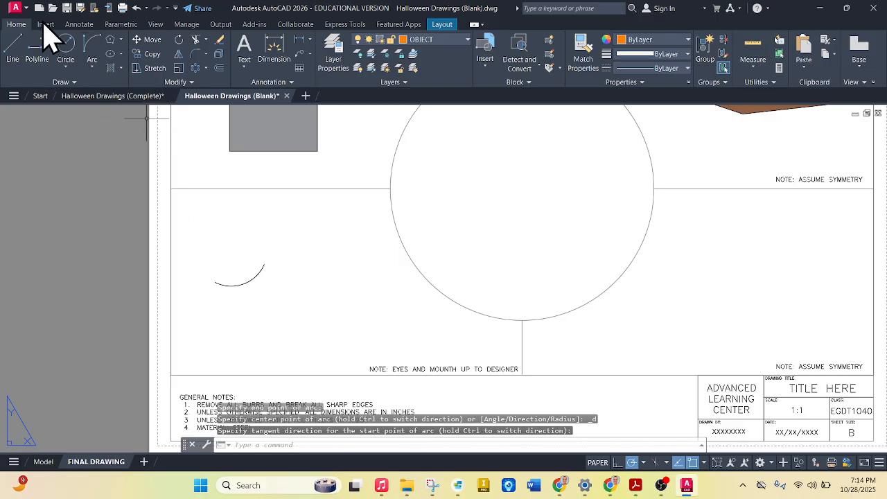
# Step: Draw the ghost's large round body arc from the tail arc's upper end using a start, end and tangent direction
pyautogui.click(92, 48)
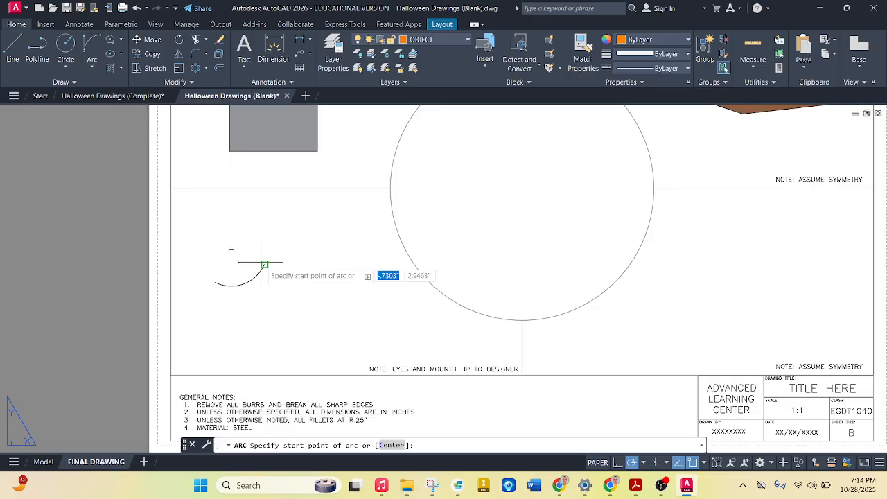
pyautogui.click(261, 263)
pyautogui.write('e')
pyautogui.press('Return')
pyautogui.click(307, 342)
pyautogui.write('d point of arc:')
pyautogui.press('Return')
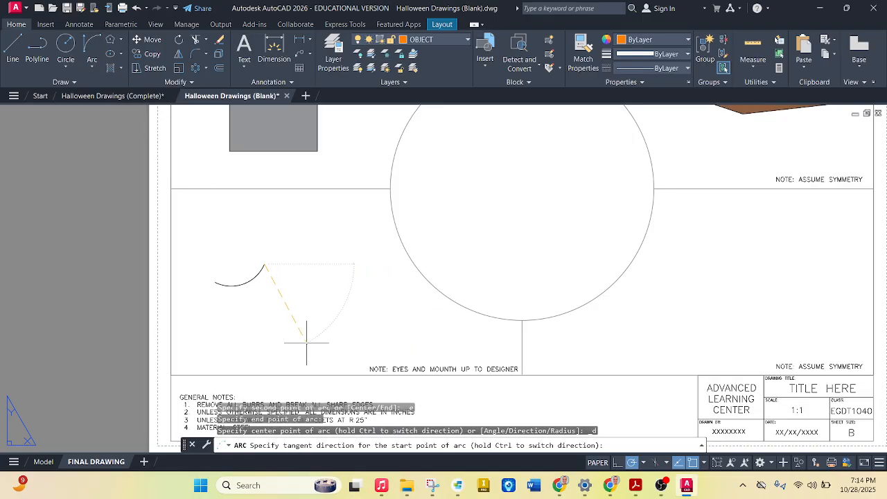
pyautogui.click(276, 211)
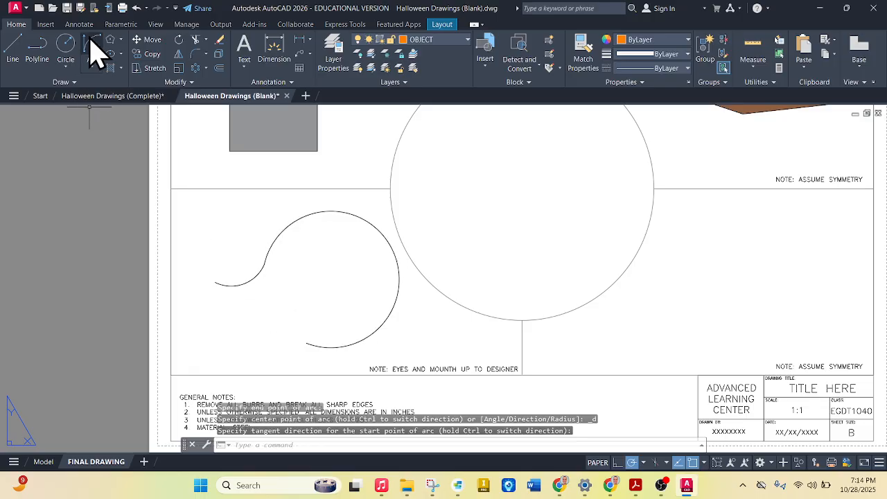
# Step: Draw a three-point arc from the ghost's tail tip through the body arc's lower end, ending just inside the body
pyautogui.press('Return')
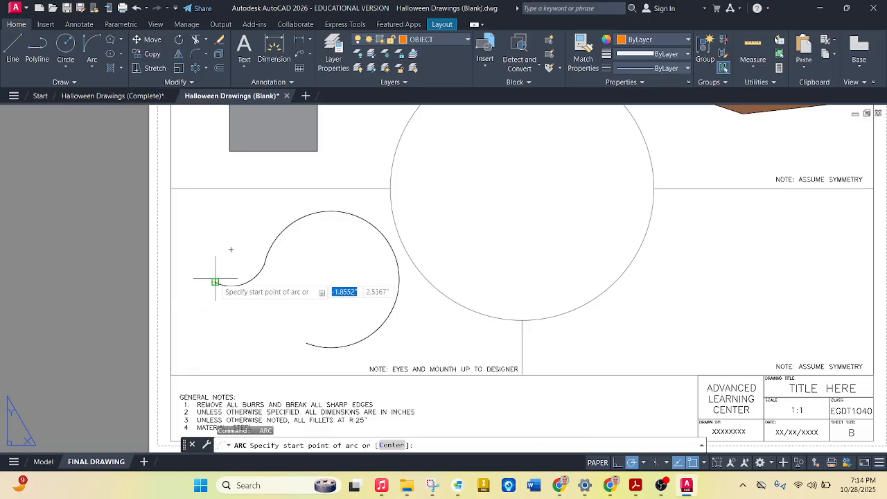
pyautogui.click(215, 280)
pyautogui.click(305, 343)
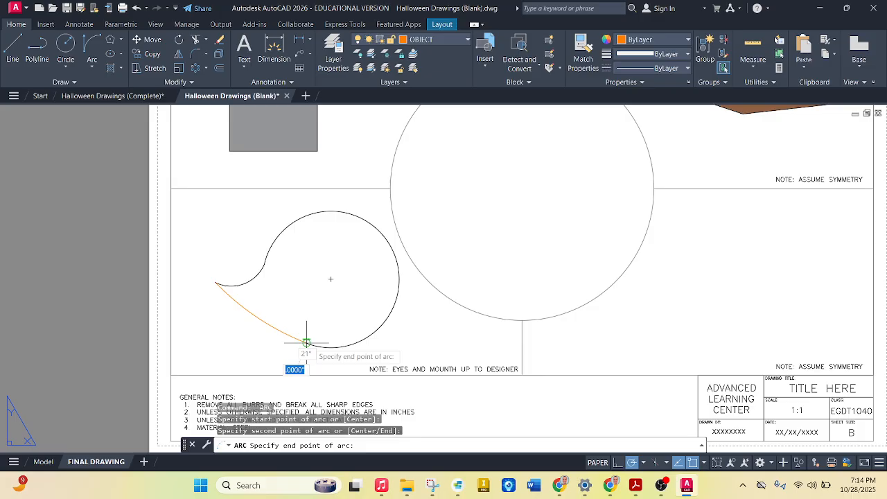
pyautogui.click(341, 343)
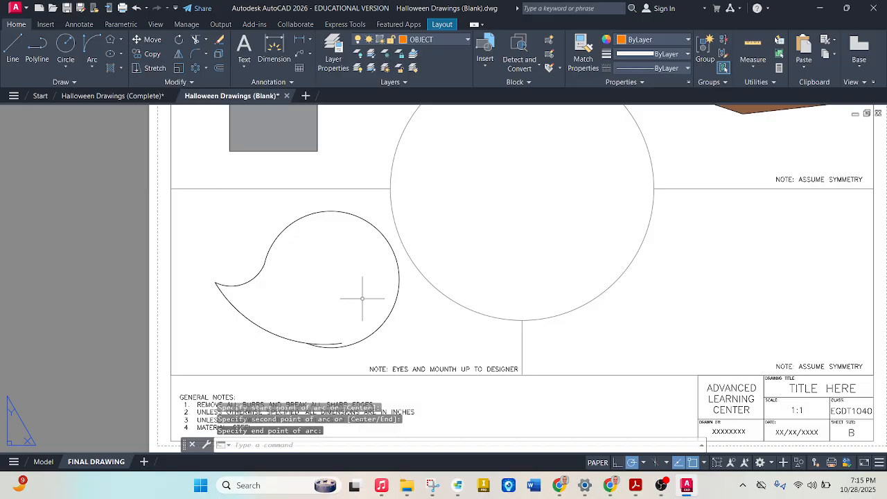
pyautogui.press('Escape')
# Step: Cut the three ghost arcs from the FINAL DRAWING layout to the clipboard
pyautogui.scroll(1, 255, 264)
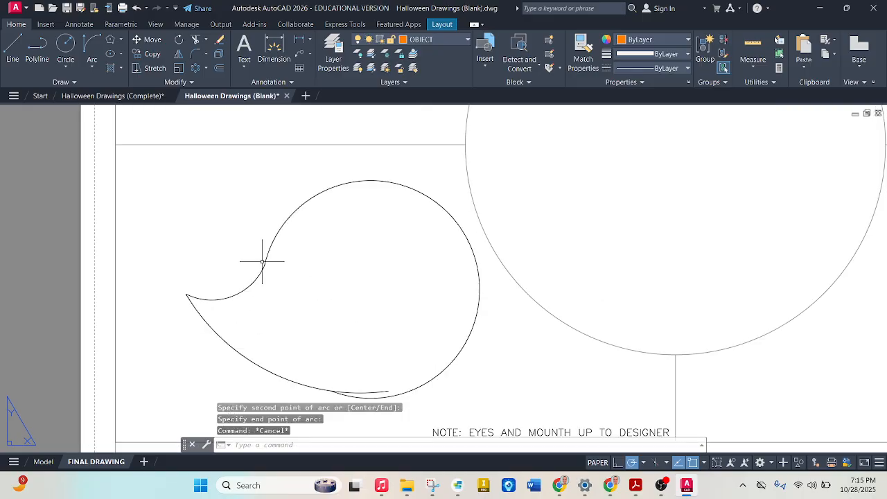
pyautogui.scroll(-1, 312, 352)
pyautogui.scroll(2, 324, 330)
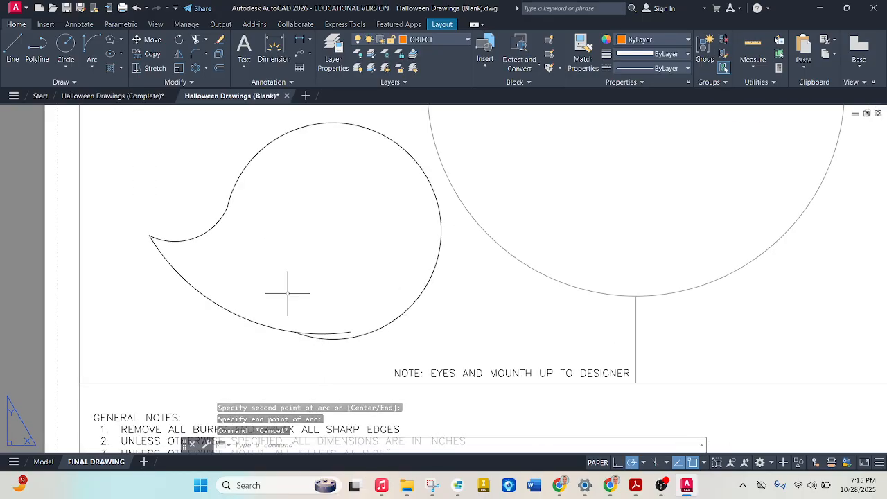
pyautogui.scroll(-3, 269, 263)
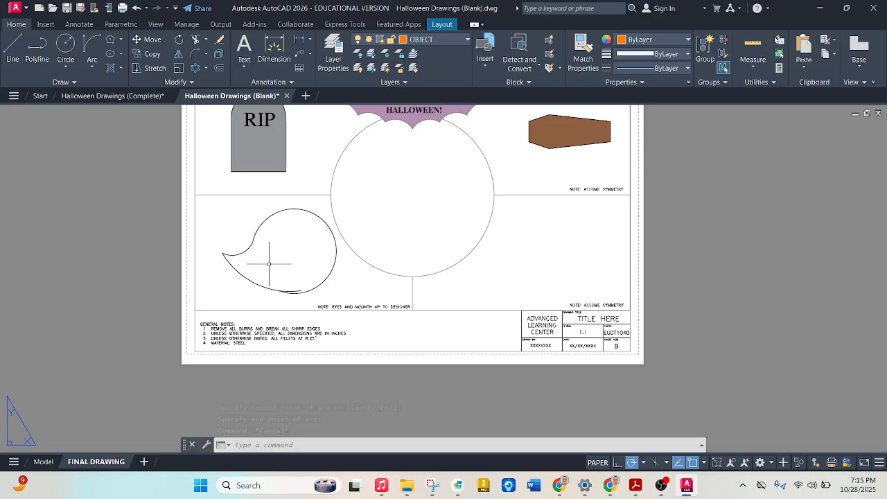
pyautogui.scroll(2, 269, 263)
pyautogui.scroll(-4, 257, 240)
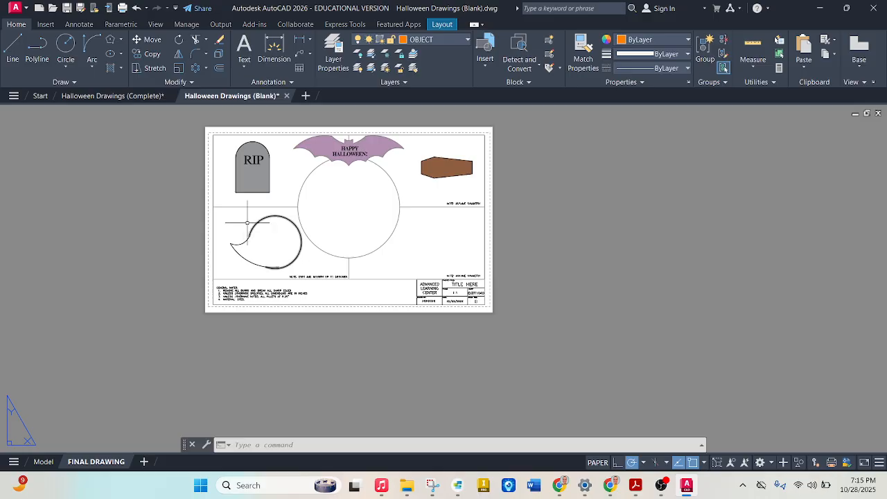
pyautogui.scroll(2, 260, 228)
pyautogui.click(232, 234)
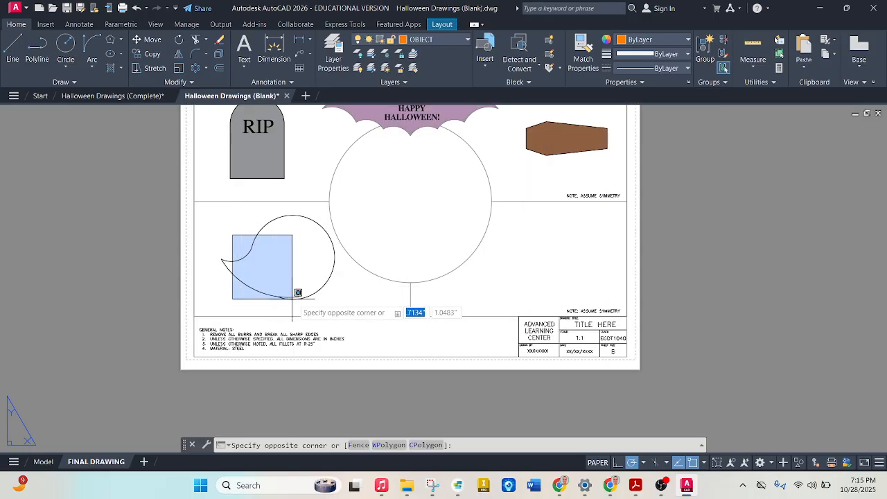
pyautogui.click(311, 289)
pyautogui.click(312, 289)
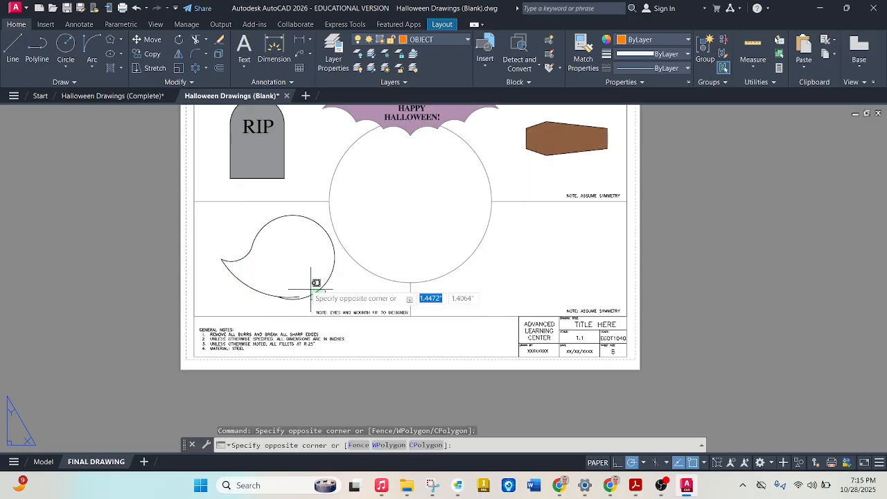
pyautogui.click(233, 234)
pyautogui.press('Escape')
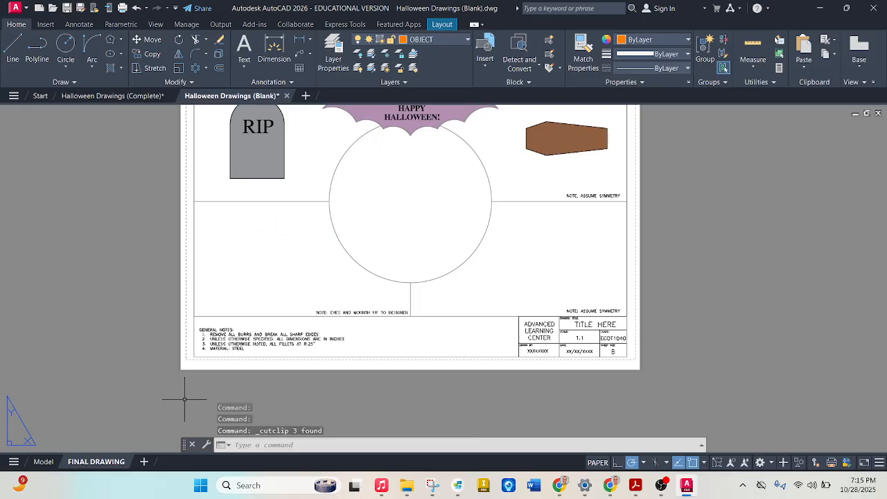
# Step: Paste the three ghost arcs into model space, in the empty boxed area below the tombstone
pyautogui.click(43, 462)
pyautogui.scroll(-3, 353, 278)
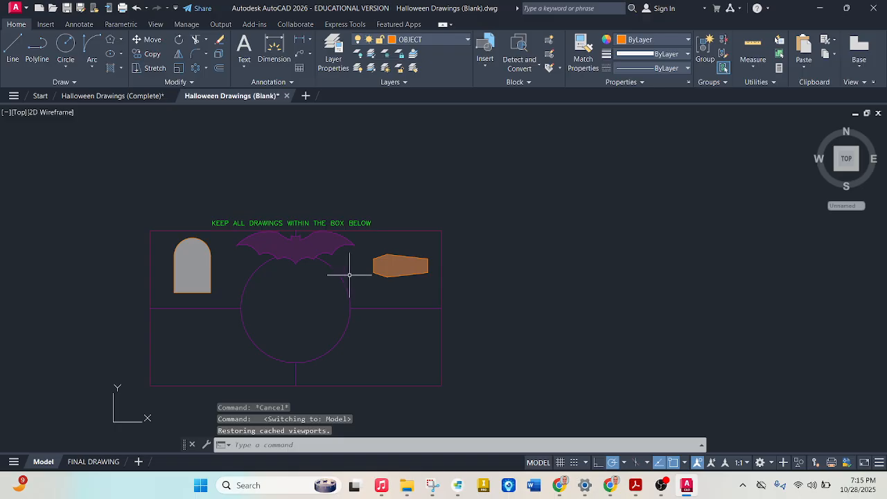
pyautogui.scroll(3, 232, 270)
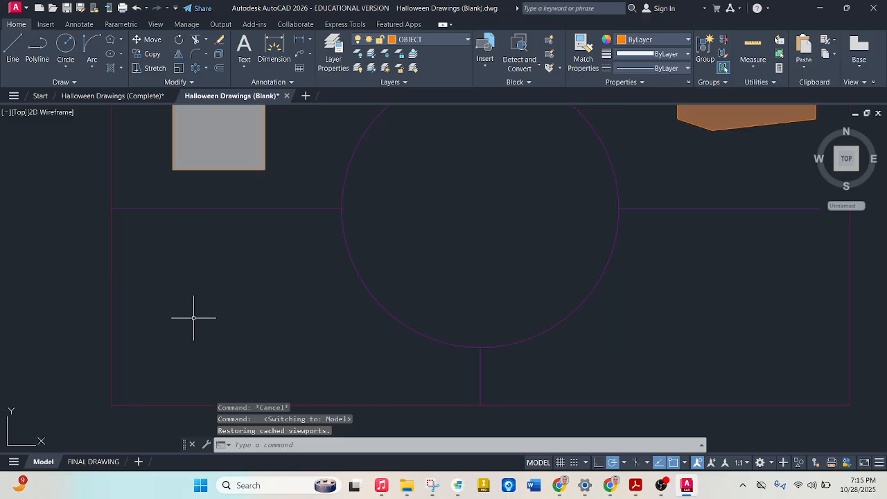
pyautogui.hotkey('ctrl', 'v')
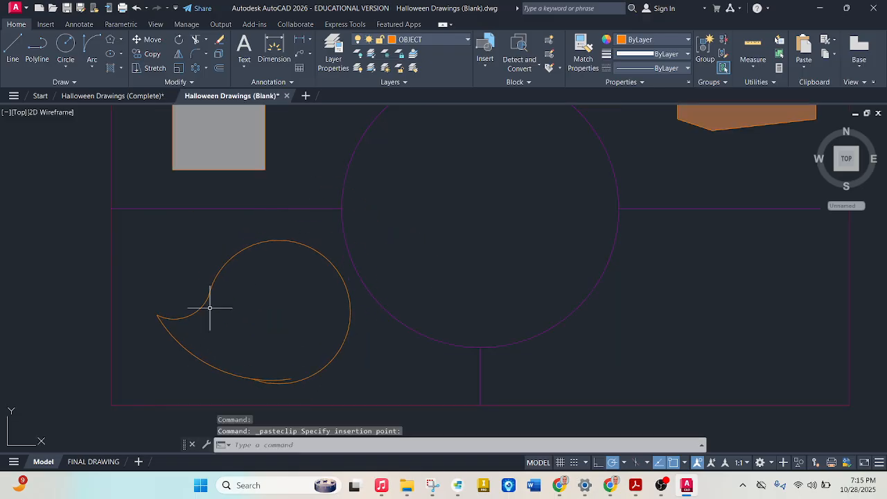
pyautogui.scroll(-2, 276, 304)
pyautogui.scroll(2, 259, 344)
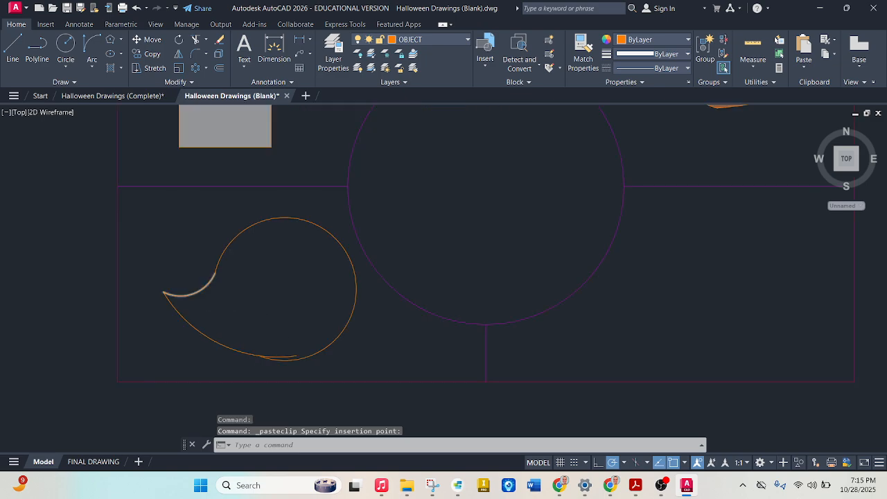
pyautogui.scroll(2, 211, 277)
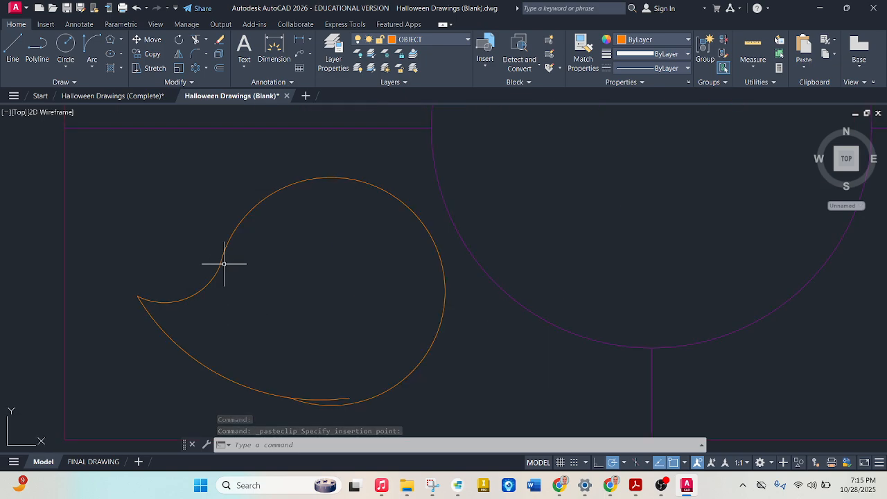
# Step: Move the ghost's small tail arc slightly up and outward, apart from the other two arcs
pyautogui.press('Escape')
pyautogui.click(205, 289)
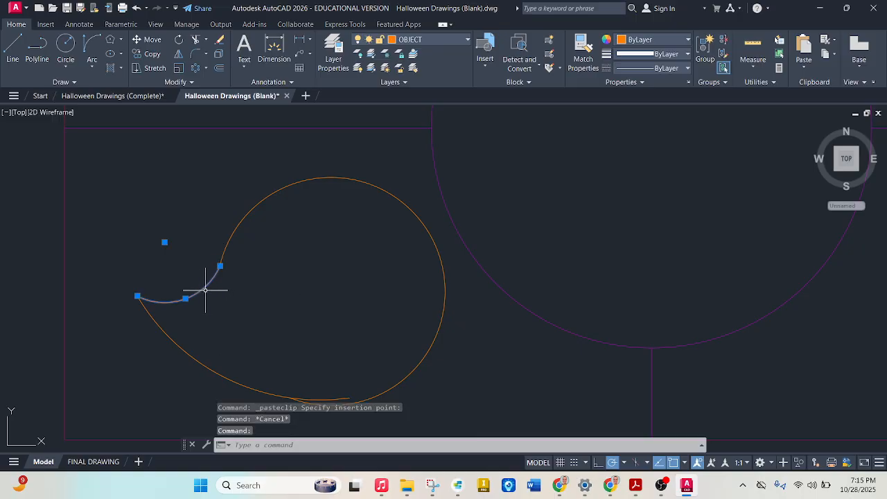
pyautogui.moveTo(205, 289)
pyautogui.mouseDown()
pyautogui.moveTo(192, 291)
pyautogui.moveTo(186, 275)
pyautogui.moveTo(198, 281)
pyautogui.mouseUp()
pyautogui.click(186, 275)
# Step: Stretch the lower end of the ghost's body arc along the curve, leaving a small gap to the bottom arc's end
pyautogui.click(261, 313)
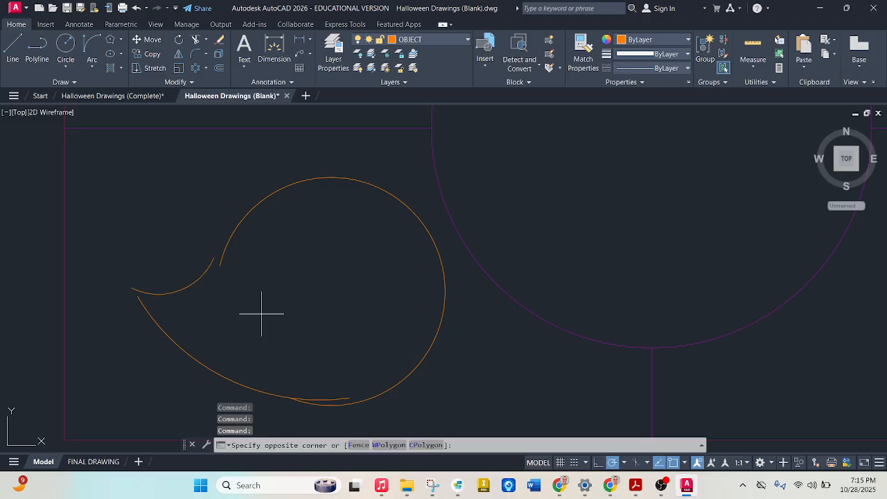
pyautogui.click(314, 355)
pyautogui.click(340, 405)
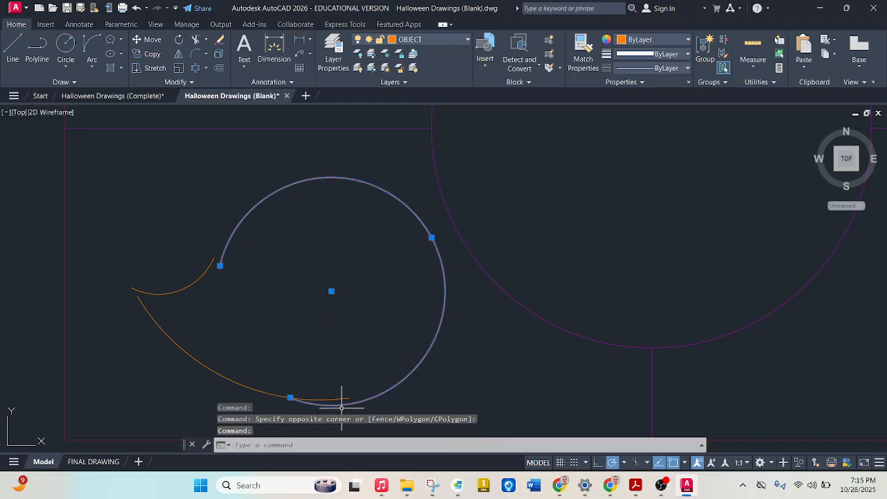
pyautogui.click(291, 398)
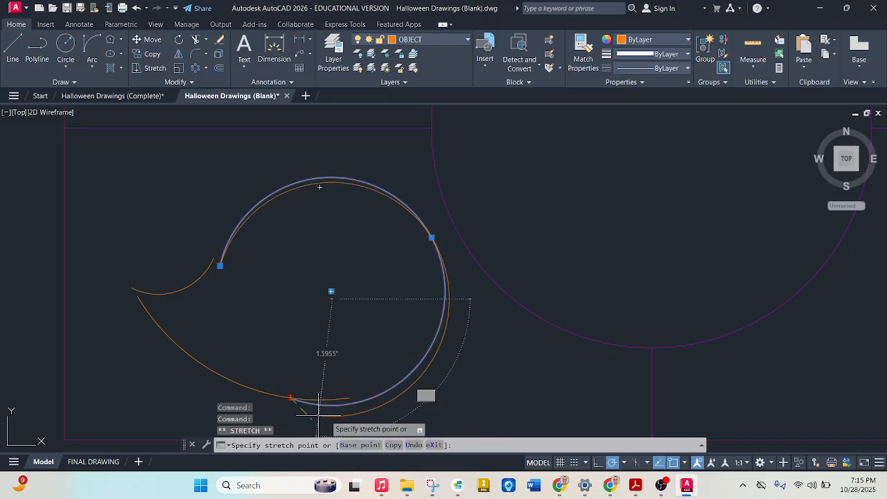
pyautogui.click(362, 392)
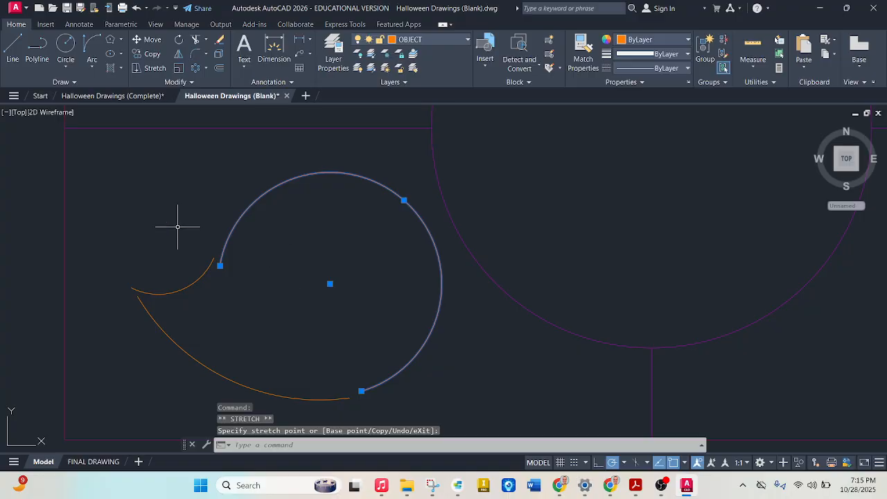
# Step: Apply a coincident constraint joining the upper end of the ghost's tail arc to the adjacent end of the body arc
pyautogui.click(193, 209)
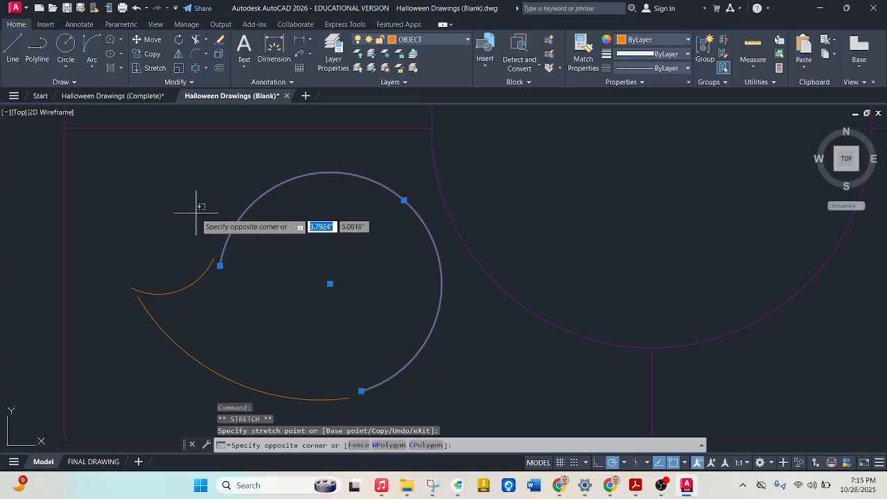
pyautogui.press('Escape')
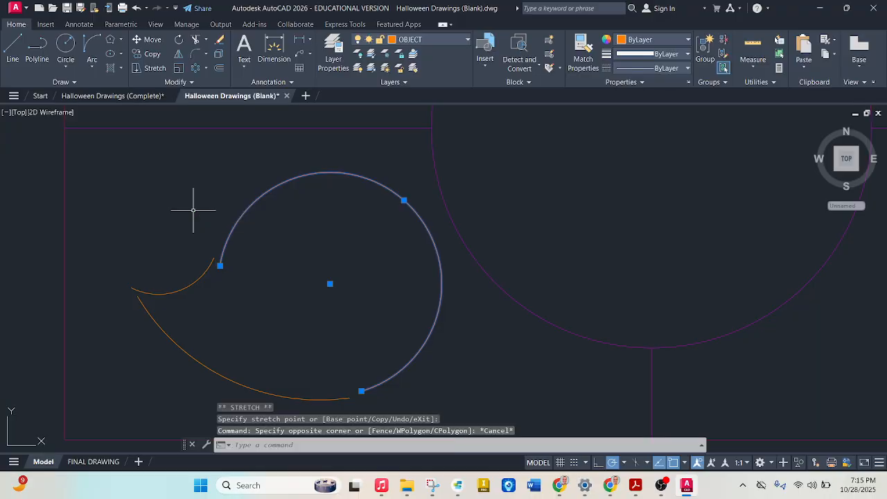
pyautogui.click(193, 209)
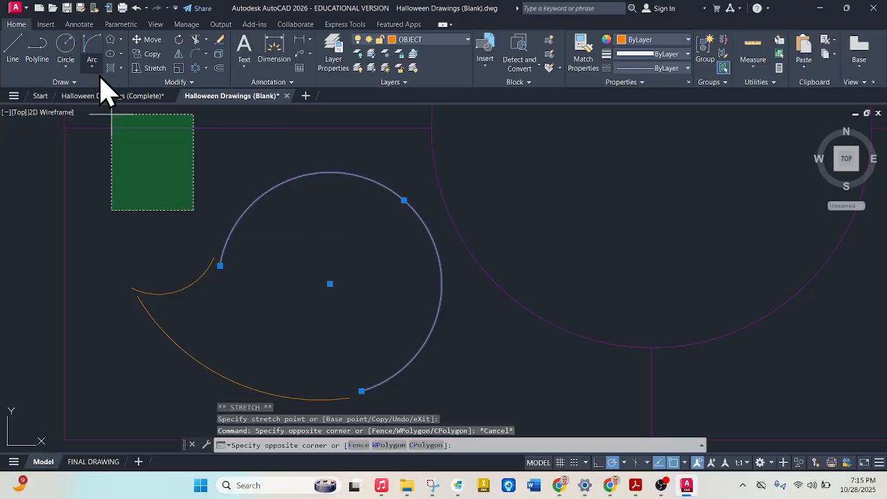
pyautogui.click(121, 24)
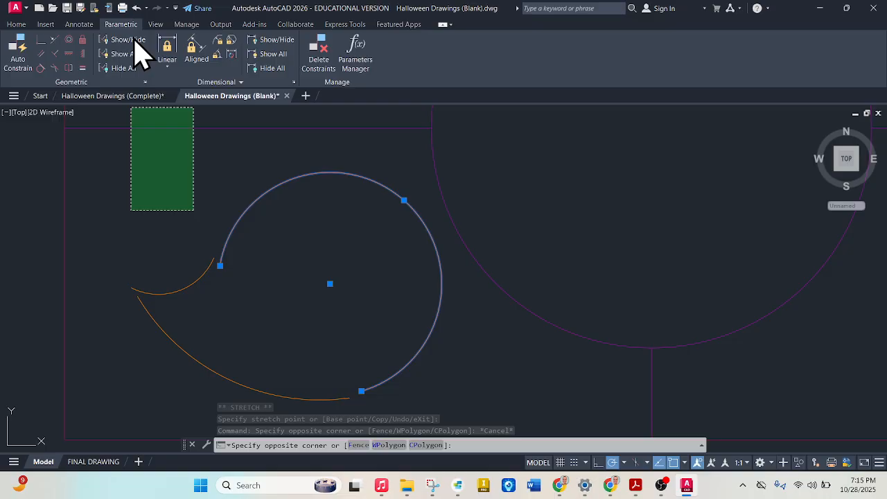
pyautogui.click(198, 235)
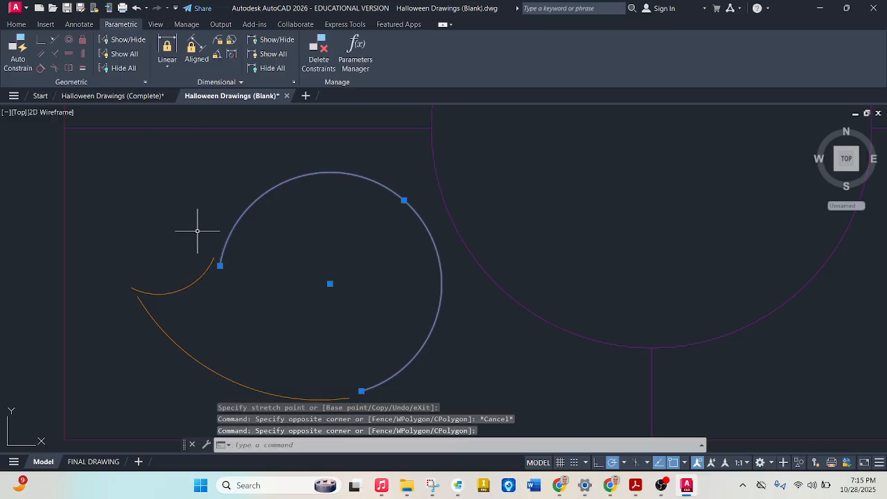
pyautogui.click(41, 40)
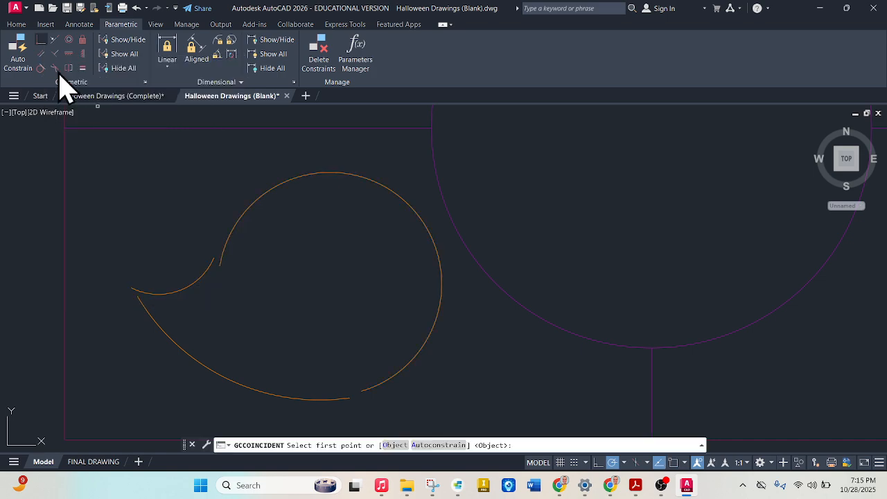
pyautogui.click(216, 254)
pyautogui.click(218, 262)
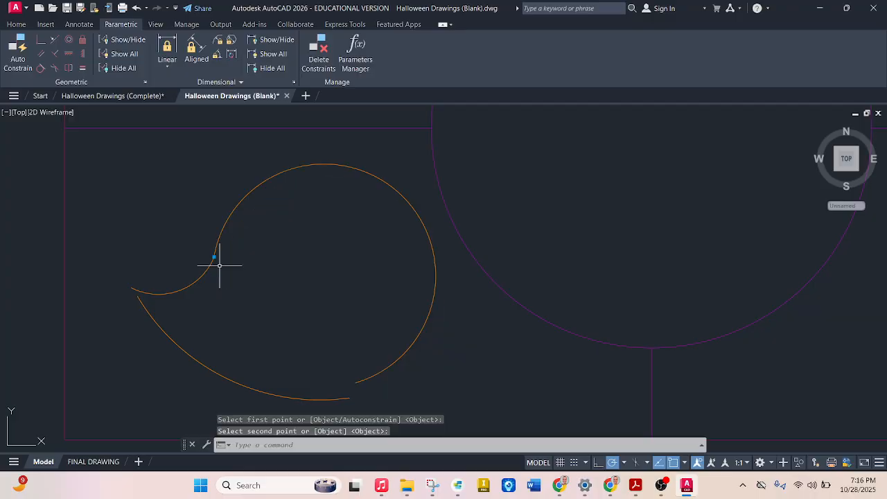
# Step: Join the tail tip to the bottom arc and the bottom arc's other end to the body arc with coincident constraints
pyautogui.press('Return')
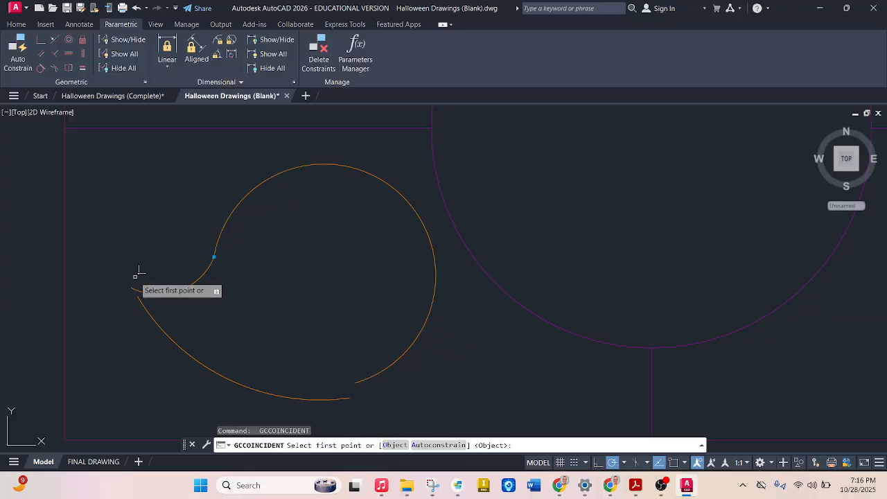
pyautogui.click(135, 283)
pyautogui.click(139, 295)
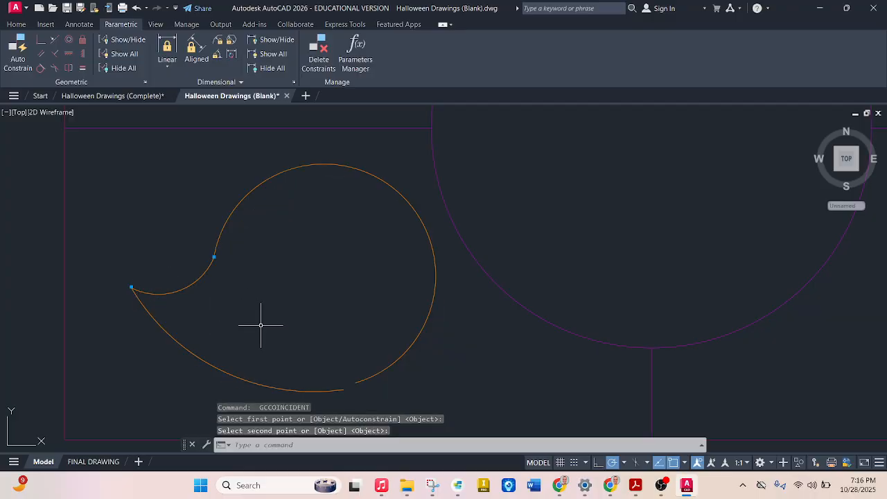
pyautogui.press('Return')
pyautogui.click(352, 384)
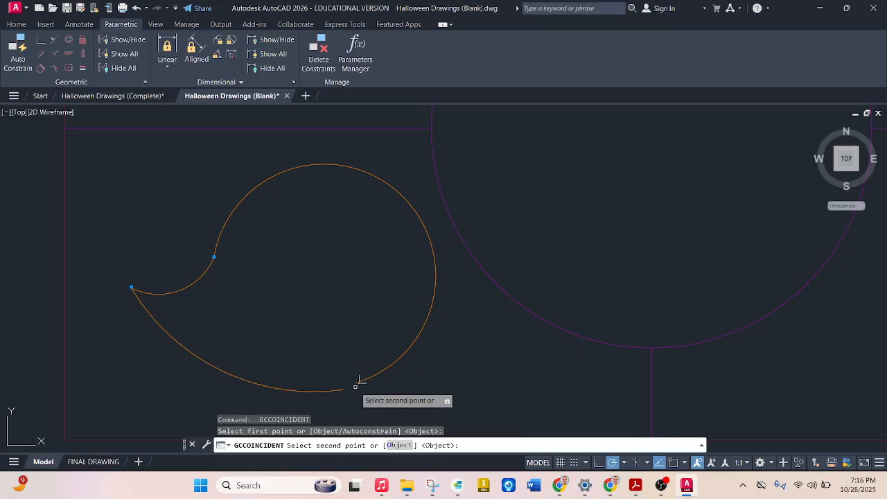
pyautogui.click(356, 381)
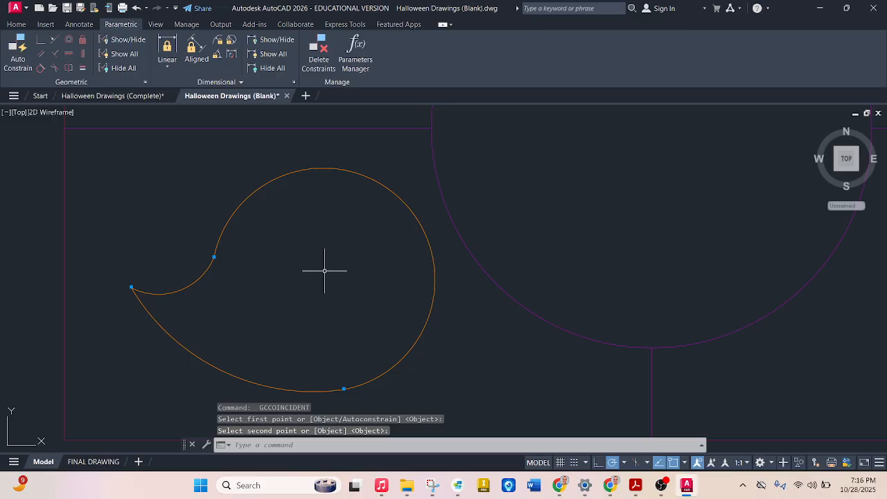
pyautogui.press('Escape')
# Step: Move the joined ghost outline slightly downward within its box
pyautogui.click(240, 210)
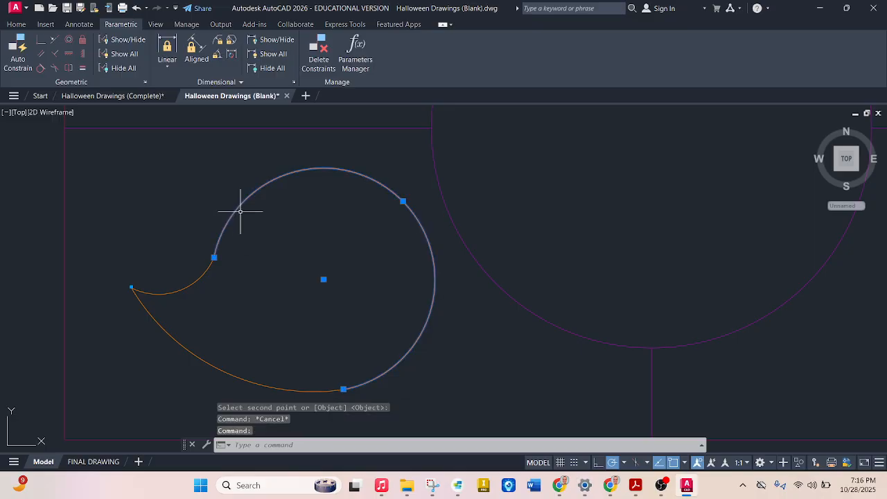
pyautogui.moveTo(238, 206); pyautogui.dragTo(251, 230)
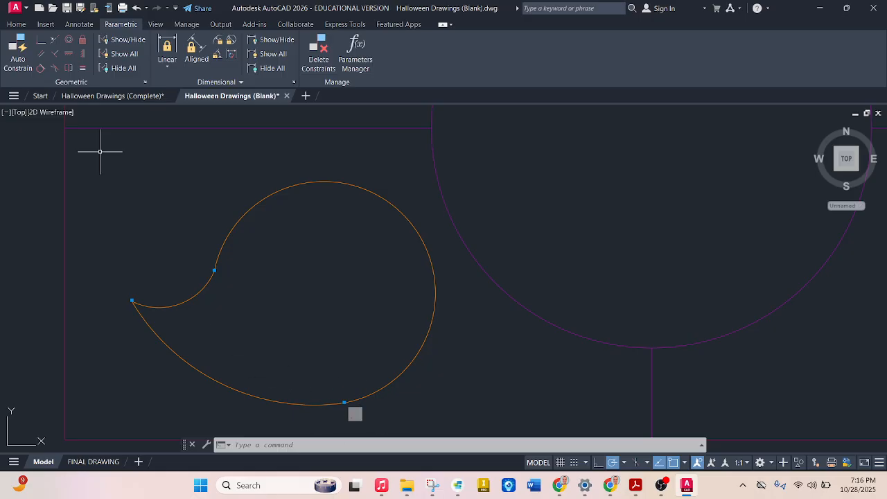
# Step: Apply tangent constraints between the ghost's body arc and tail arc, and between its bottom arc and body arc
pyautogui.click(41, 68)
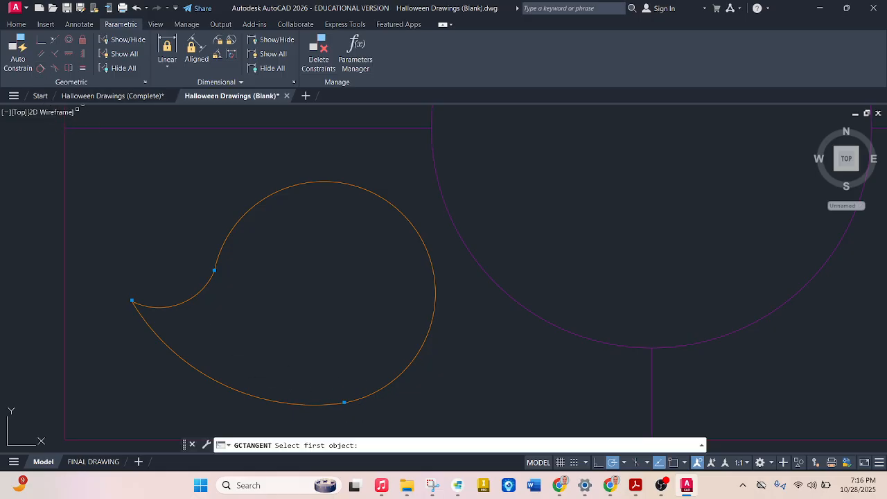
pyautogui.click(223, 231)
pyautogui.click(221, 235)
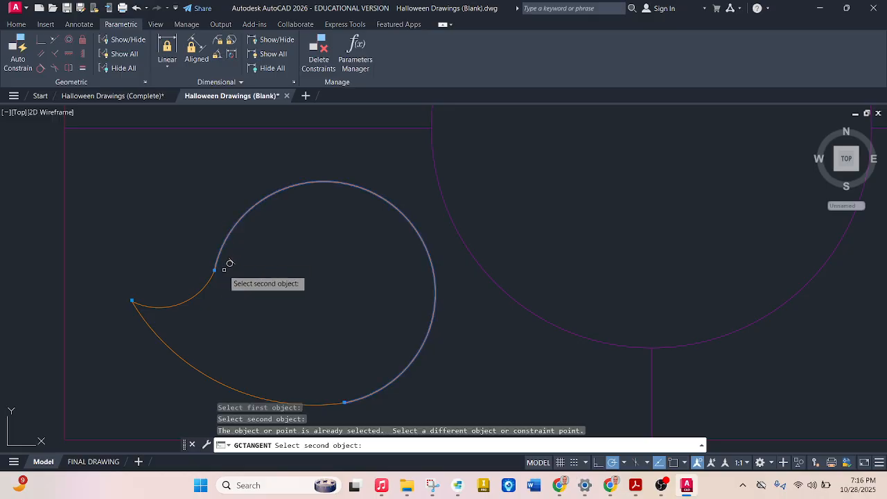
pyautogui.click(224, 269)
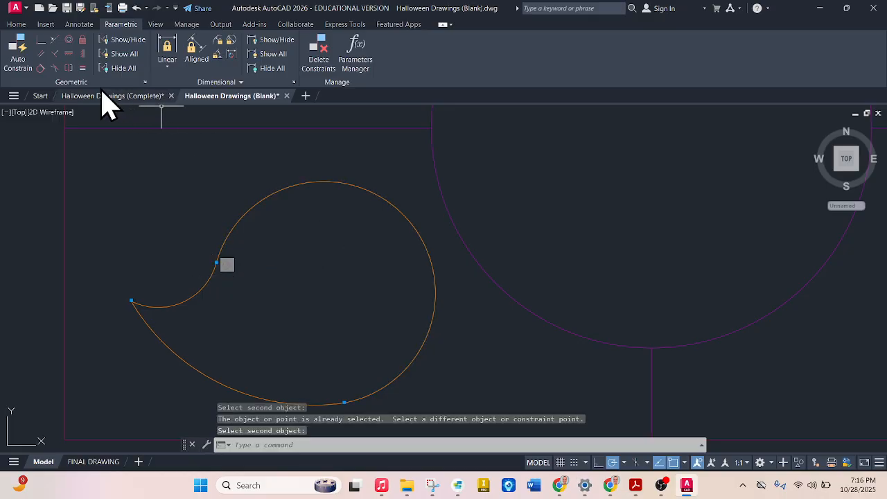
pyautogui.click(40, 68)
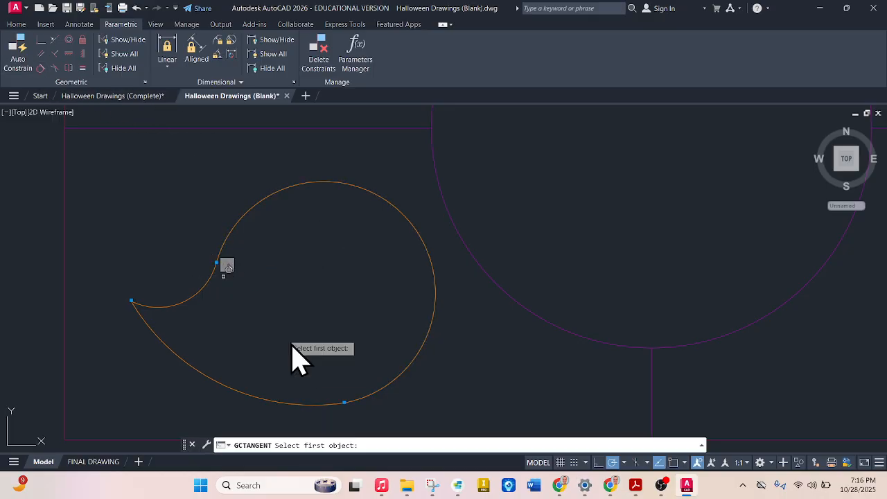
pyautogui.click(312, 398)
pyautogui.click(378, 392)
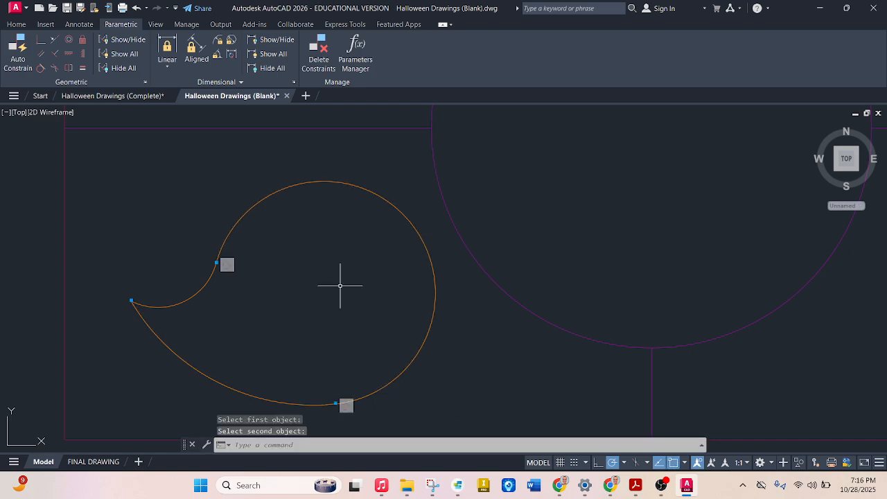
pyautogui.press('Escape')
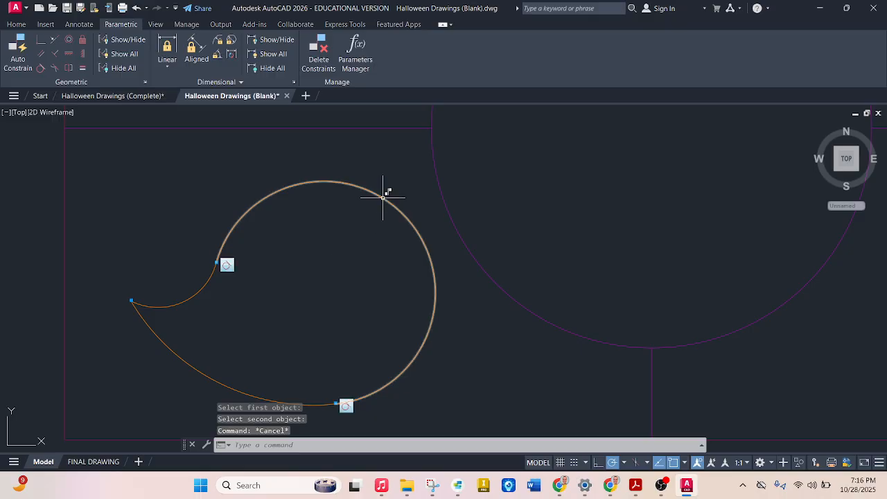
# Step: Stretch the ghost's body arc inward from its midpoint to a radius of about 1.4 in, keeping the constraints
pyautogui.click(394, 217)
pyautogui.click(410, 220)
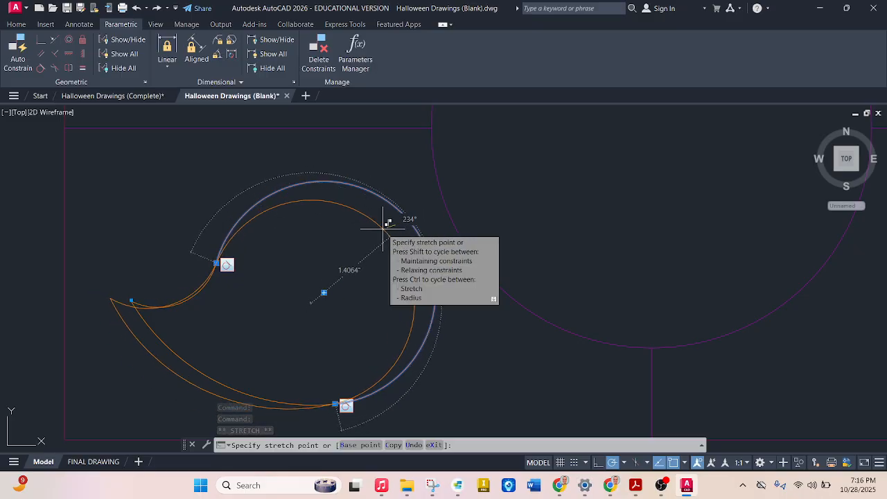
pyautogui.click(385, 223)
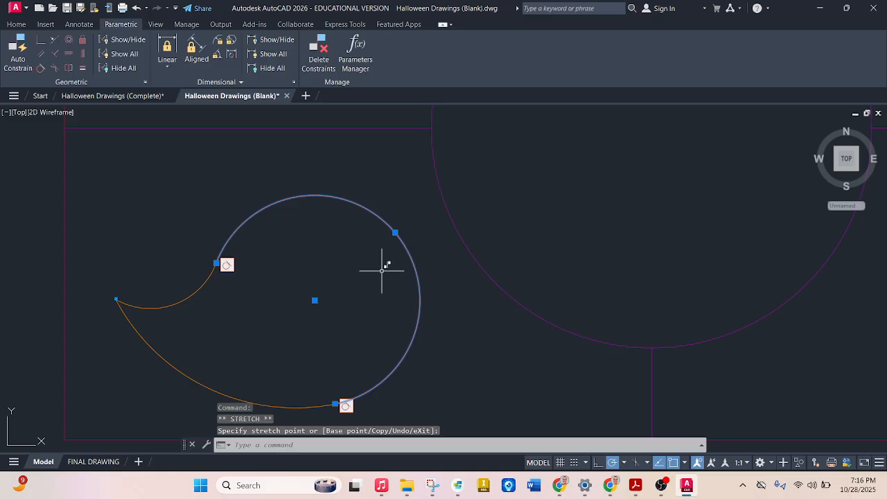
pyautogui.scroll(-2, 382, 270)
pyautogui.scroll(2, 308, 321)
pyautogui.press('Escape')
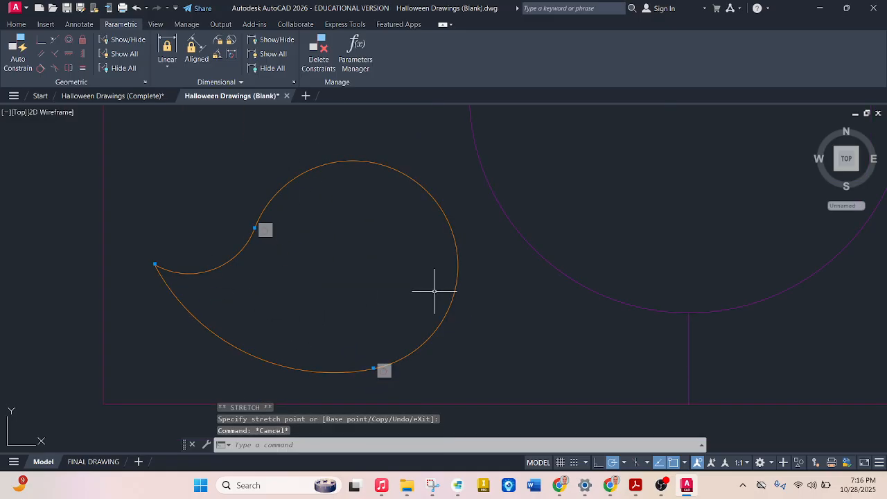
# Step: Check the ghost's dimensions in the completed drawing and constrain the blank drawing's tail arc to a radius of 0.75 in
pyautogui.click(136, 98)
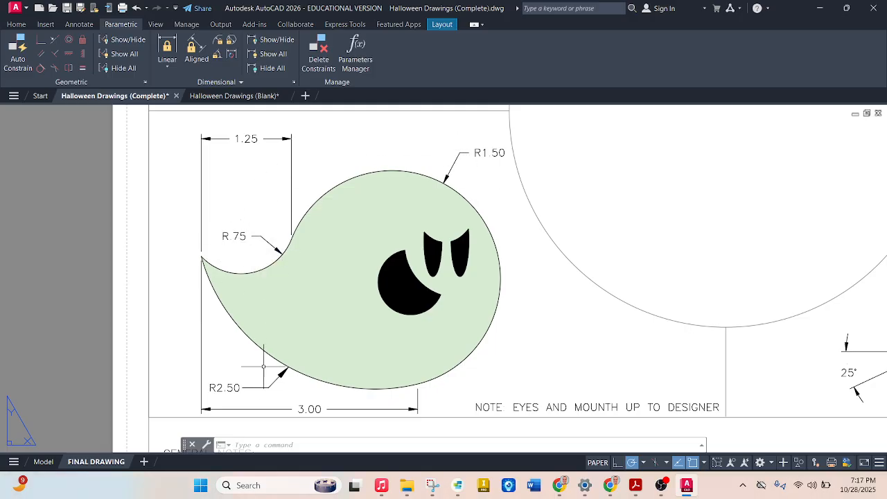
pyautogui.click(236, 97)
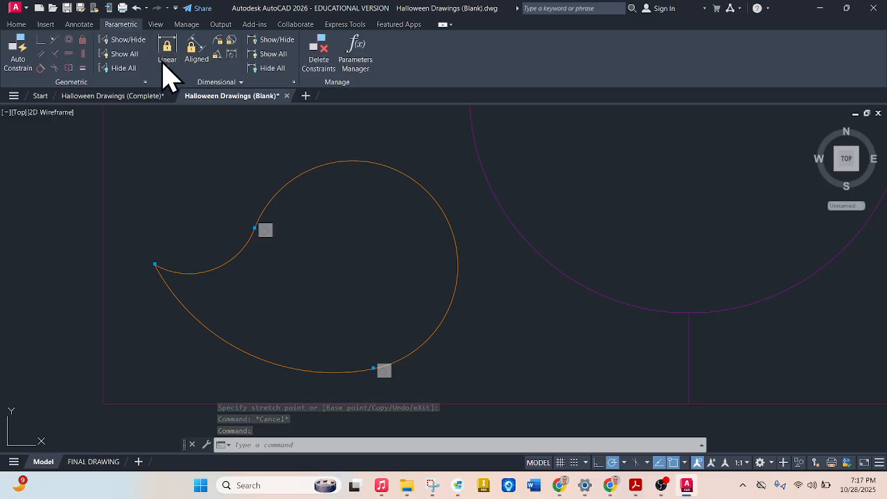
pyautogui.click(223, 40)
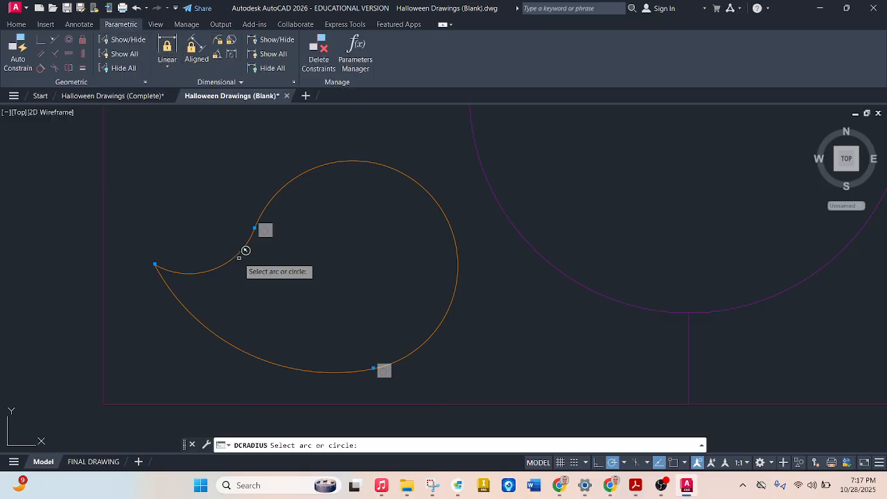
pyautogui.click(242, 245)
pyautogui.click(209, 229)
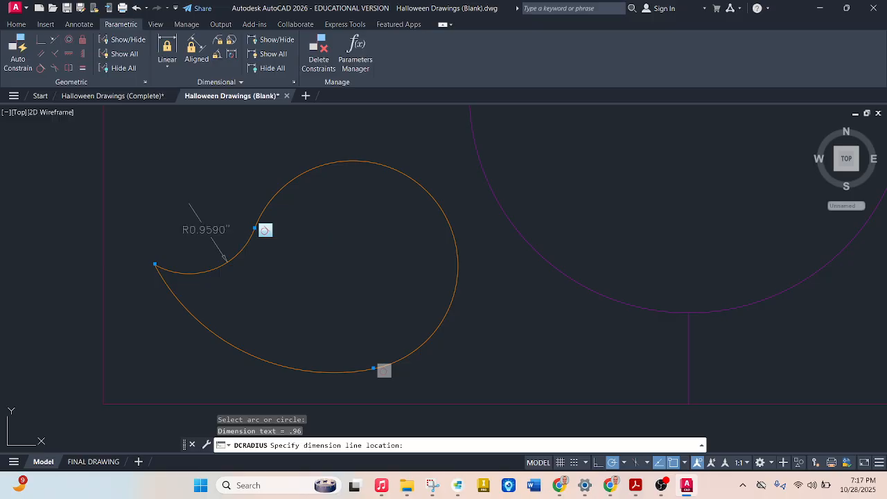
pyautogui.press('Return')
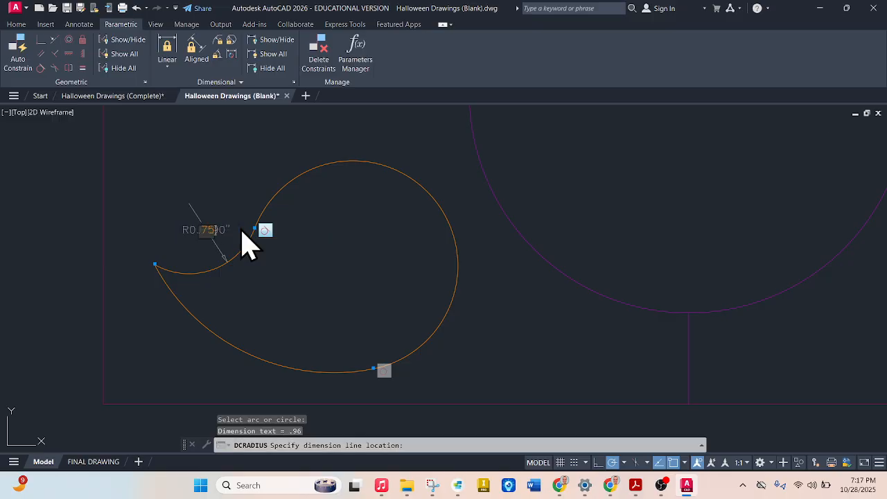
pyautogui.press('Return')
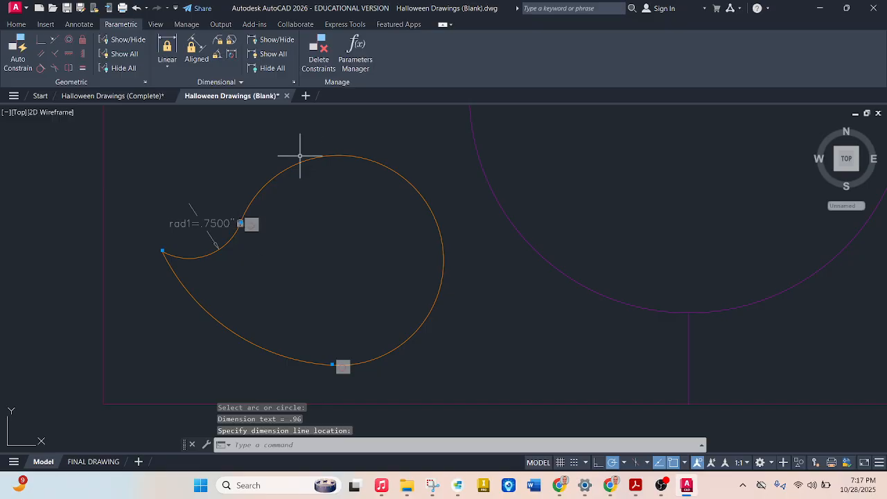
# Step: Add a radius constraint of 1.5 in to the ghost's large body arc
pyautogui.click(224, 54)
pyautogui.click(384, 161)
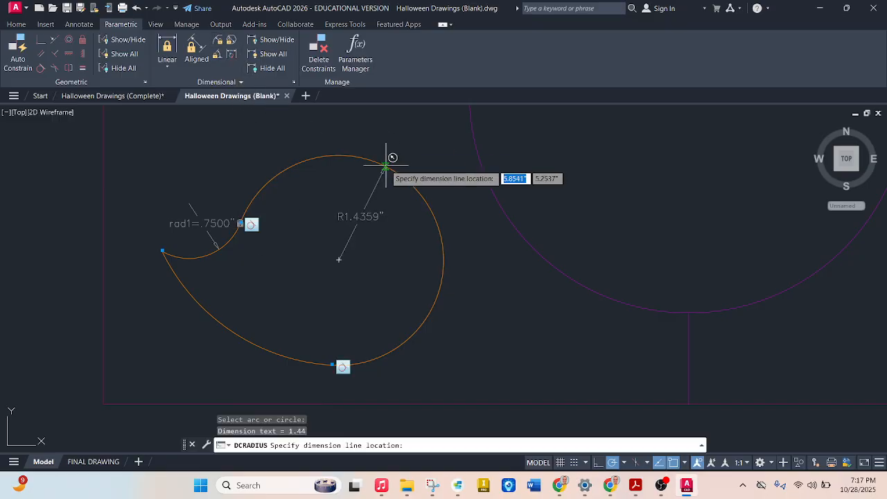
pyautogui.click(397, 146)
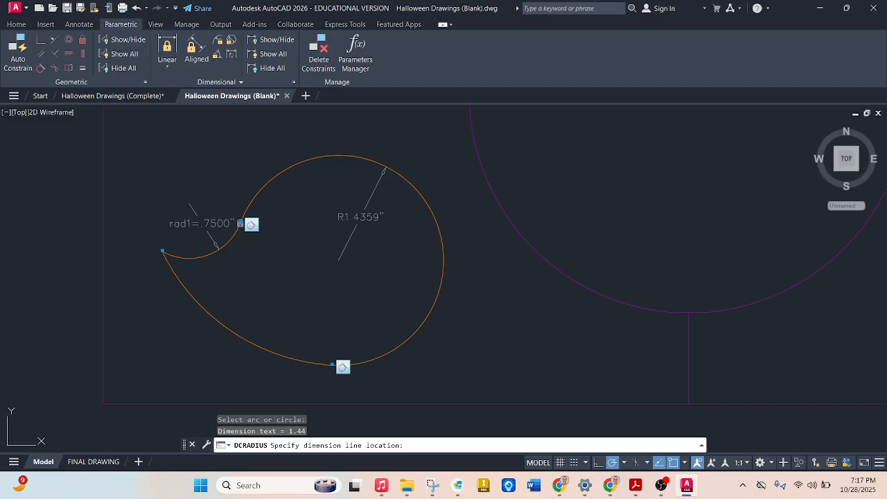
pyautogui.write('1.5')
pyautogui.press('Return')
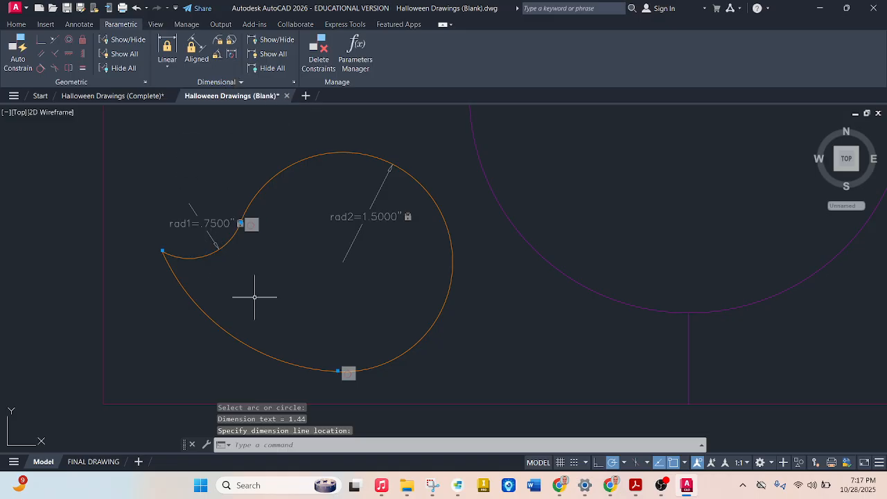
# Step: Add a radius constraint of 2.5 in to the ghost's bottom arc
pyautogui.press('Return')
pyautogui.click(234, 323)
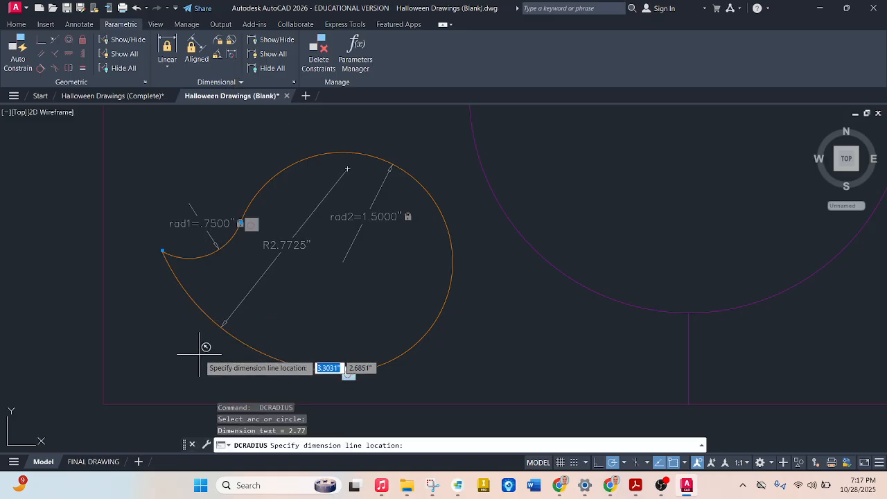
pyautogui.click(212, 352)
pyautogui.write('2')
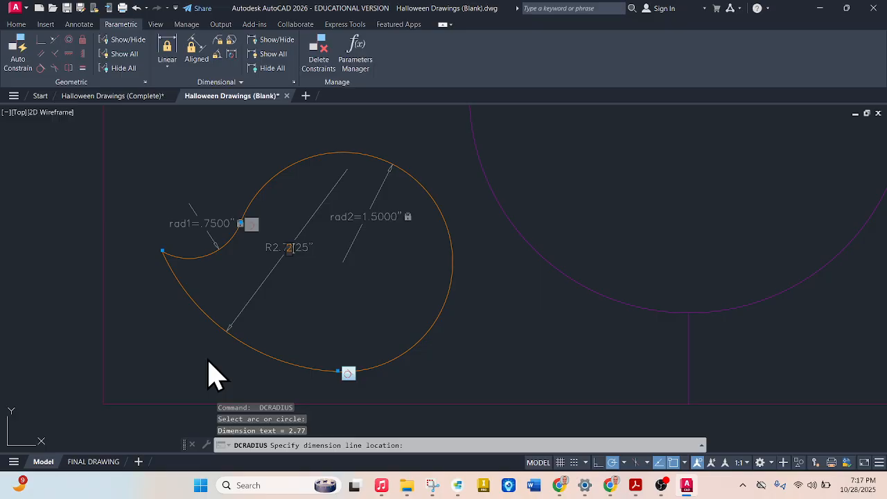
pyautogui.write('.5')
pyautogui.press('Return')
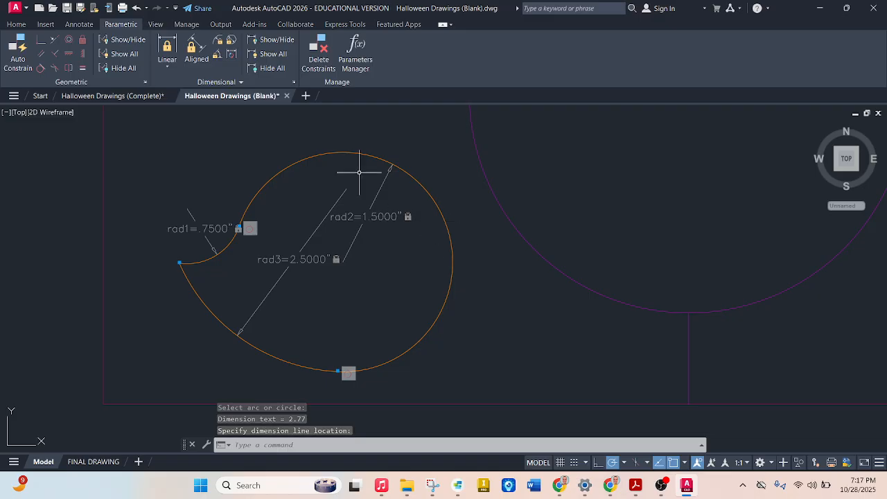
# Step: Check the ghost's dimensions in the completed drawing and add a 1.5 in horizontal constraint between the blank drawing's tail arc endpoints
pyautogui.click(138, 96)
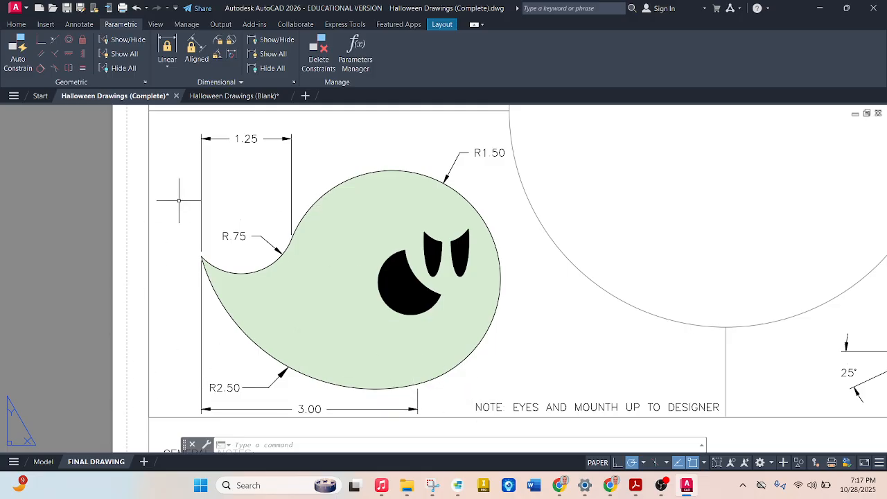
pyautogui.click(231, 99)
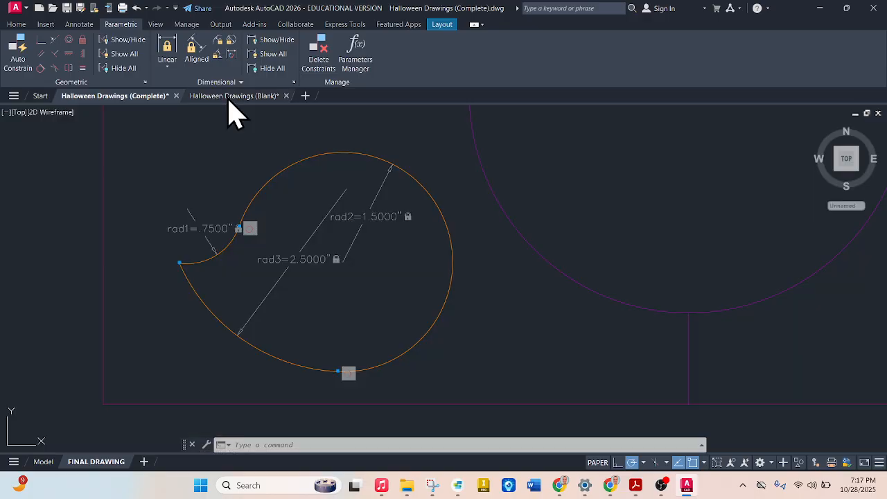
pyautogui.click(179, 56)
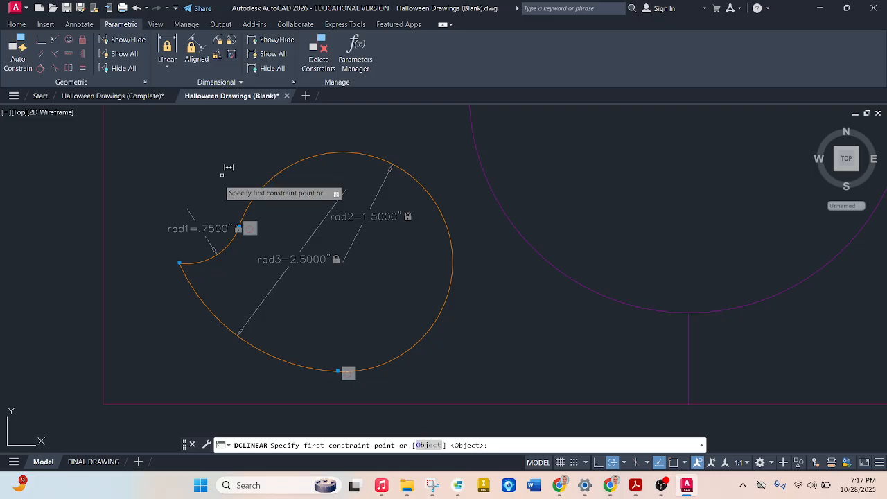
pyautogui.click(180, 262)
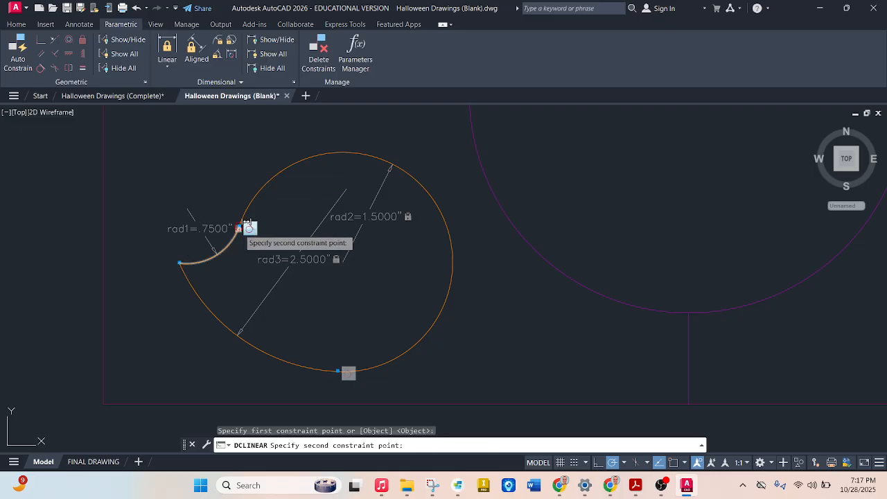
pyautogui.click(246, 219)
pyautogui.click(189, 156)
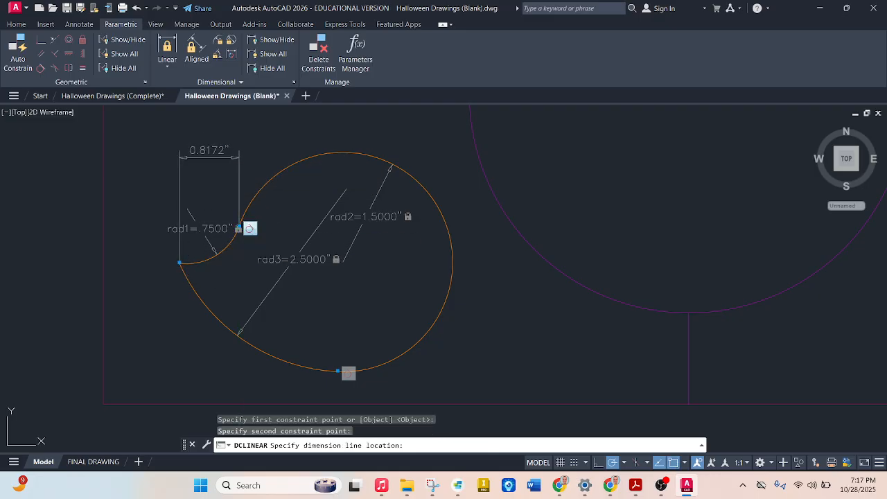
pyautogui.write('1')
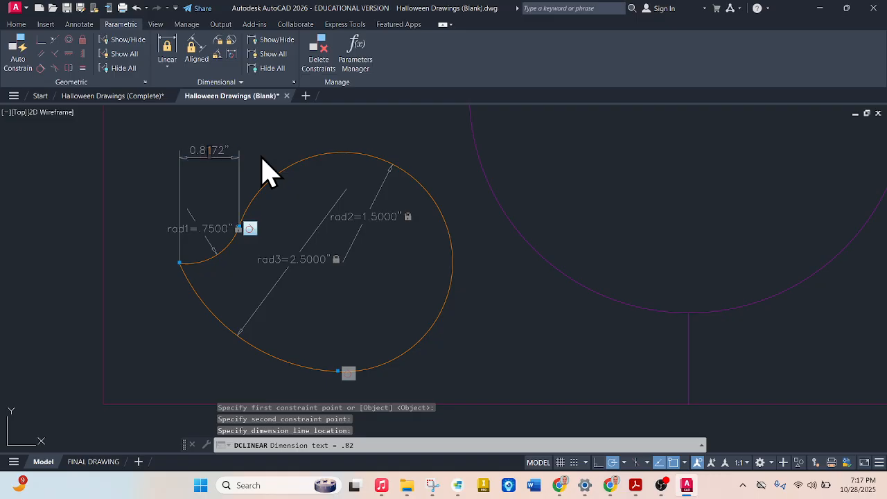
pyautogui.write('.5')
pyautogui.press('Return')
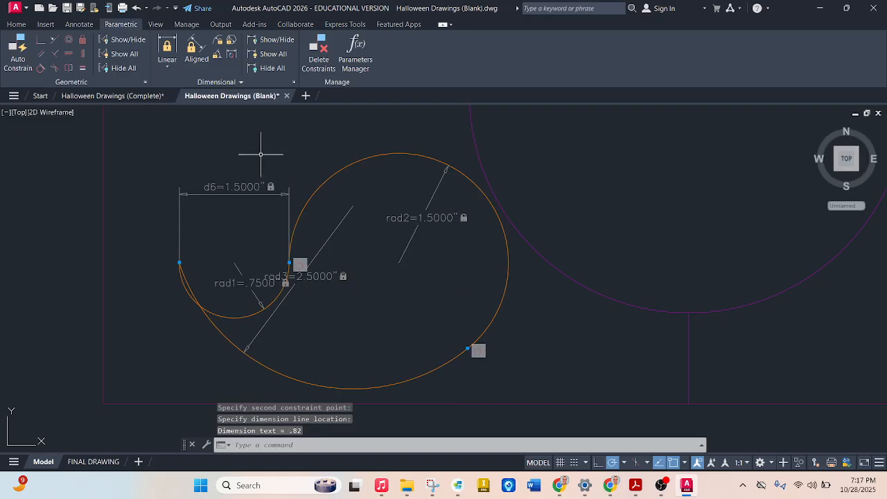
# Step: Recheck the completed ghost and set the horizontal constraint across the blank drawing's tail arc to 0.75 in
pyautogui.click(111, 96)
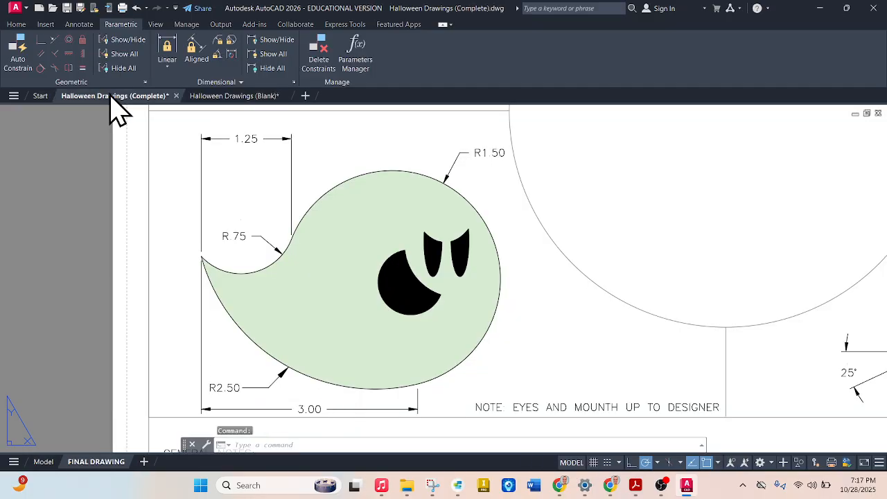
pyautogui.click(227, 97)
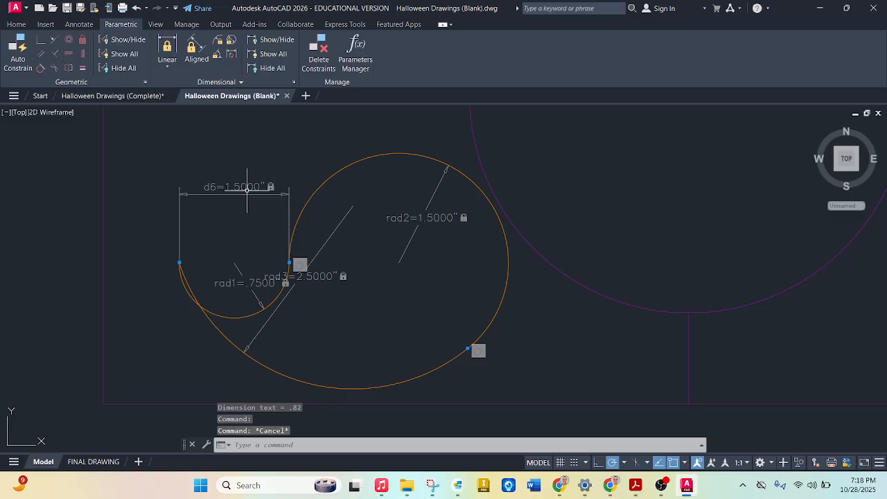
pyautogui.doubleClick(248, 193)
pyautogui.write('.7')
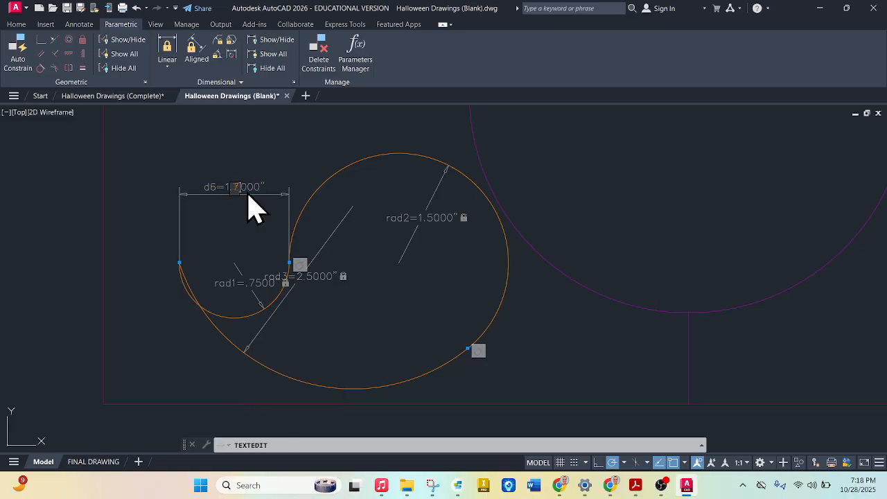
pyautogui.write('5')
pyautogui.press('Return')
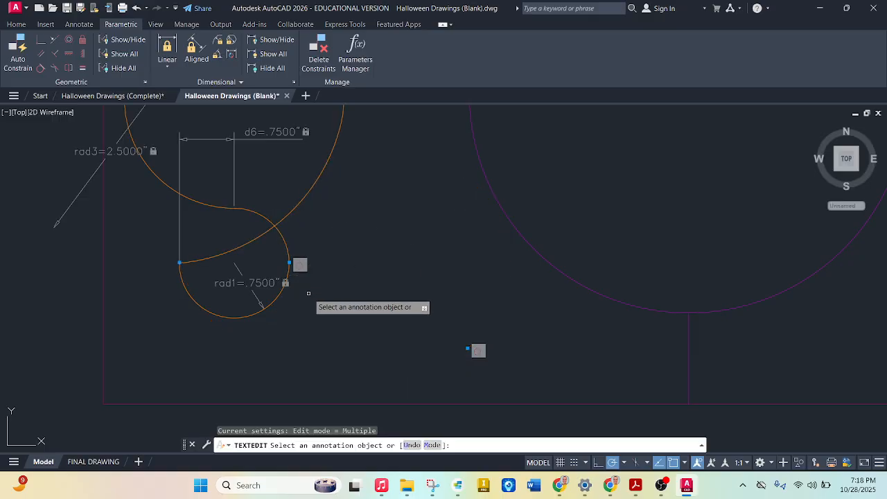
# Step: Undo the edit of the tail arc's horizontal constraint and the constraint itself
pyautogui.scroll(-3, 306, 291)
pyautogui.scroll(1, 323, 251)
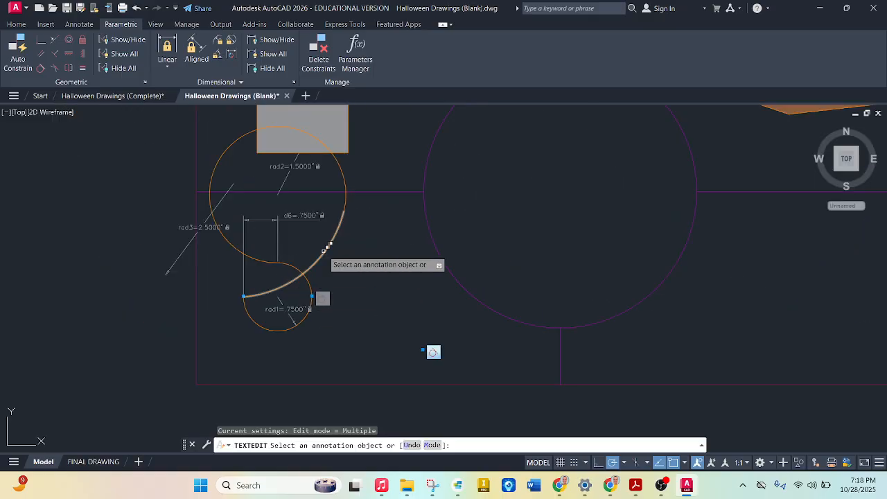
pyautogui.hotkey('ctrl', 'z')
pyautogui.hotkey('ctrl', 'z')
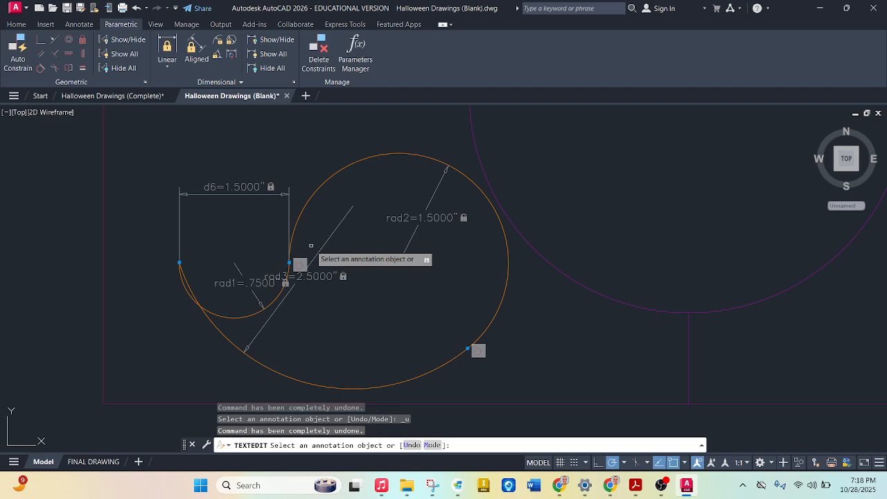
pyautogui.press('Escape')
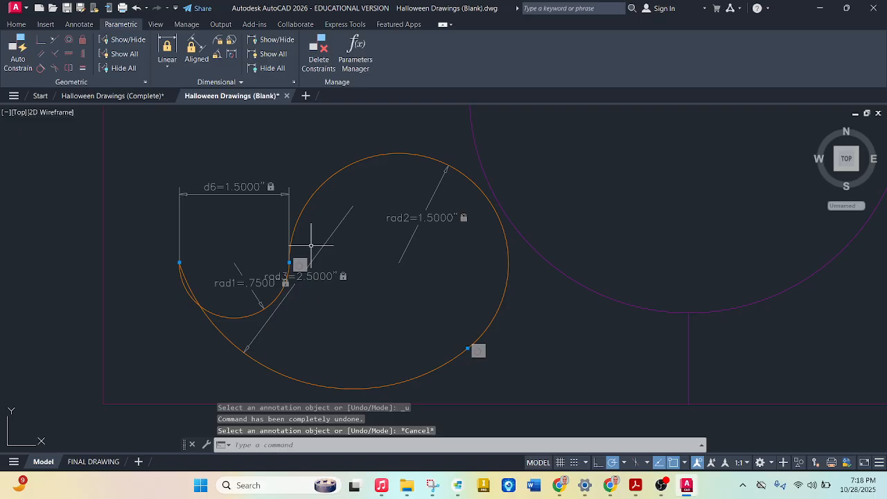
pyautogui.hotkey('ctrl', 'z')
pyautogui.hotkey('ctrl', 'z')
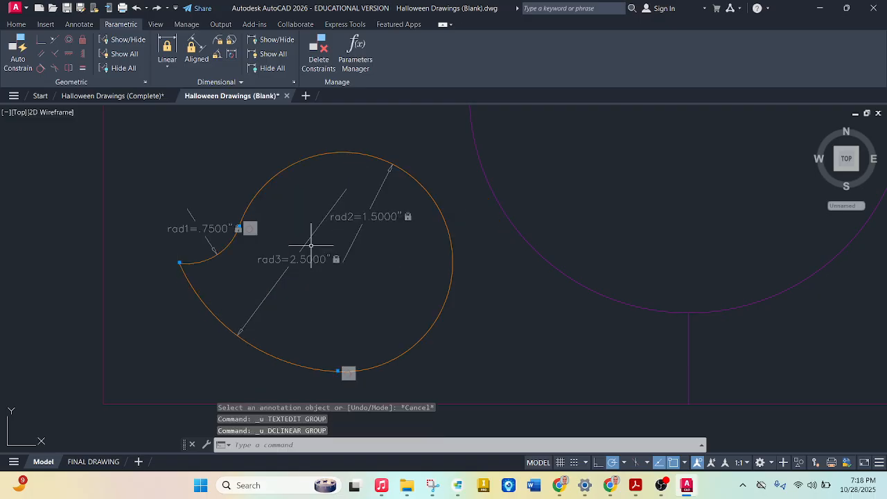
# Step: Add a horizontal linear constraint of 0.75 in between the two endpoints of the ghost's tail arc
pyautogui.click(169, 47)
pyautogui.click(180, 262)
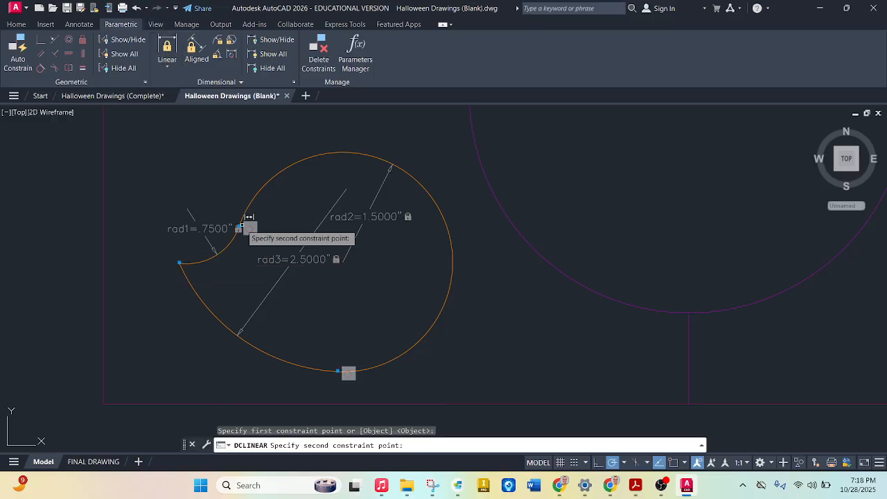
pyautogui.click(240, 224)
pyautogui.click(202, 184)
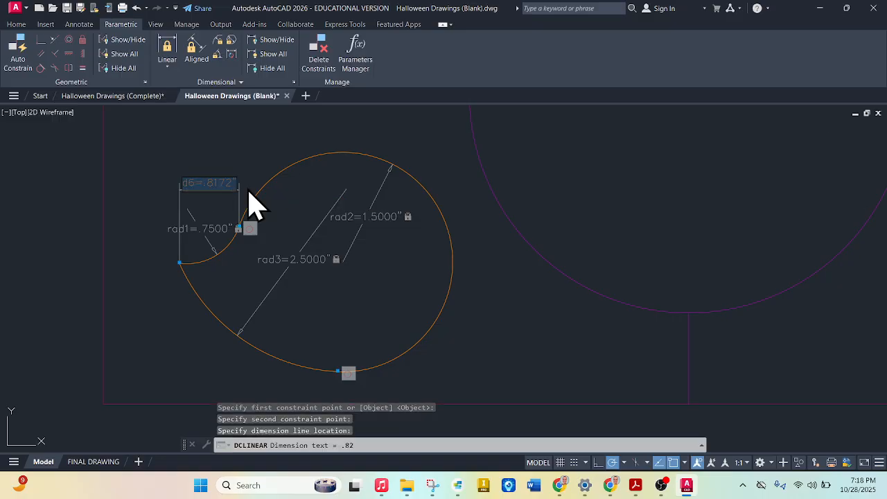
pyautogui.press('Return')
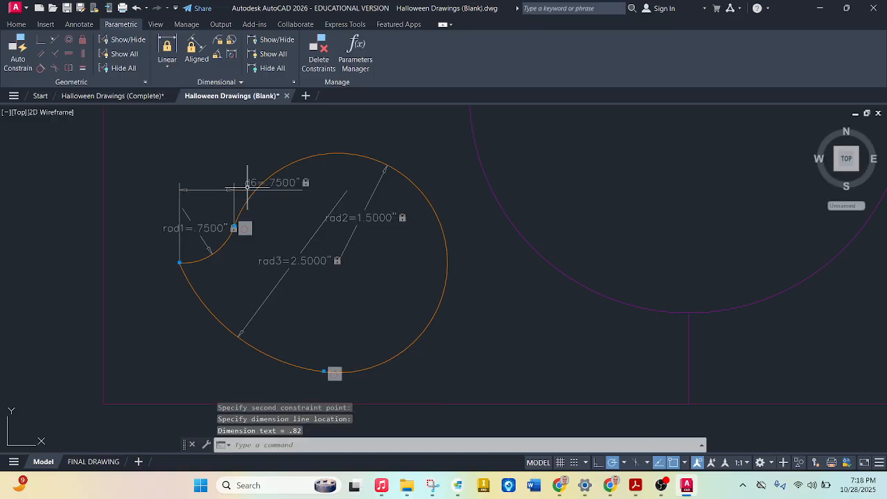
# Step: Add a 2 in horizontal constraint from the ghost's tail tip to the point where the bottom arc meets the body arc
pyautogui.click(170, 52)
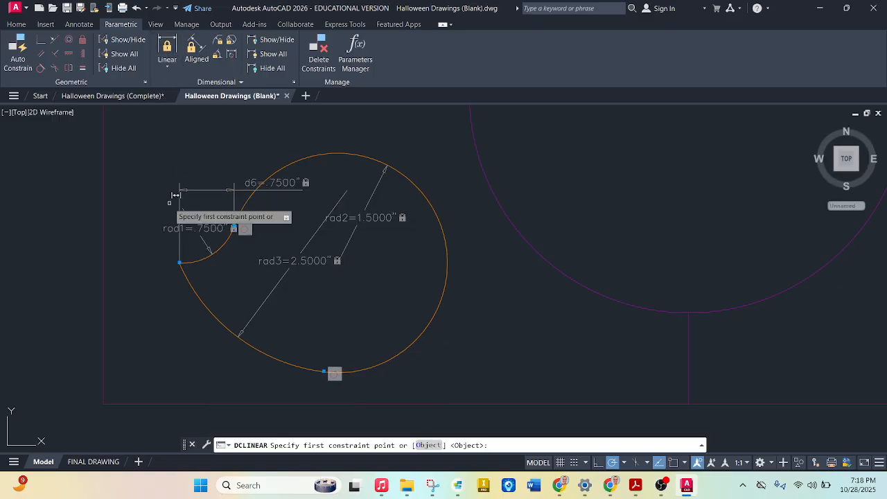
pyautogui.click(181, 261)
pyautogui.click(328, 372)
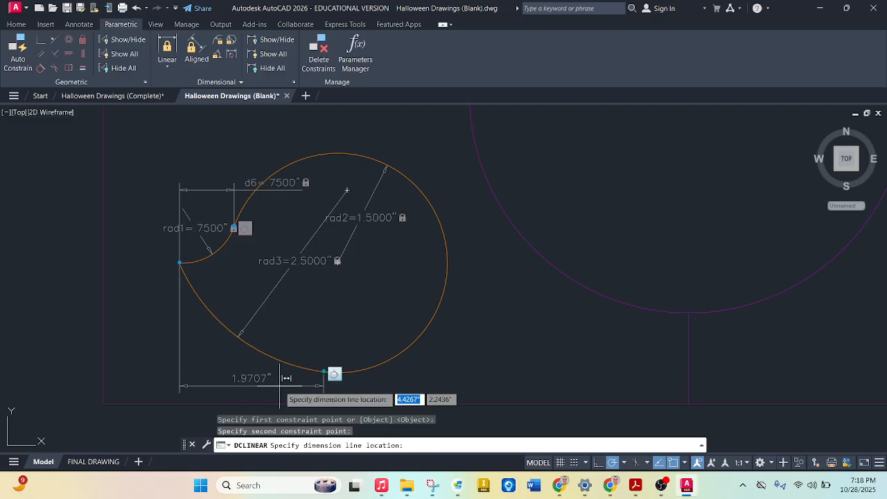
pyautogui.click(277, 383)
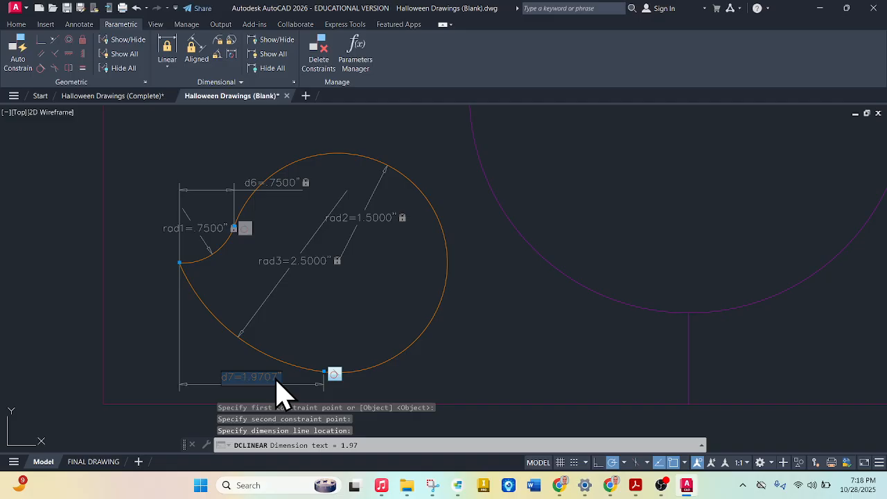
pyautogui.write('2')
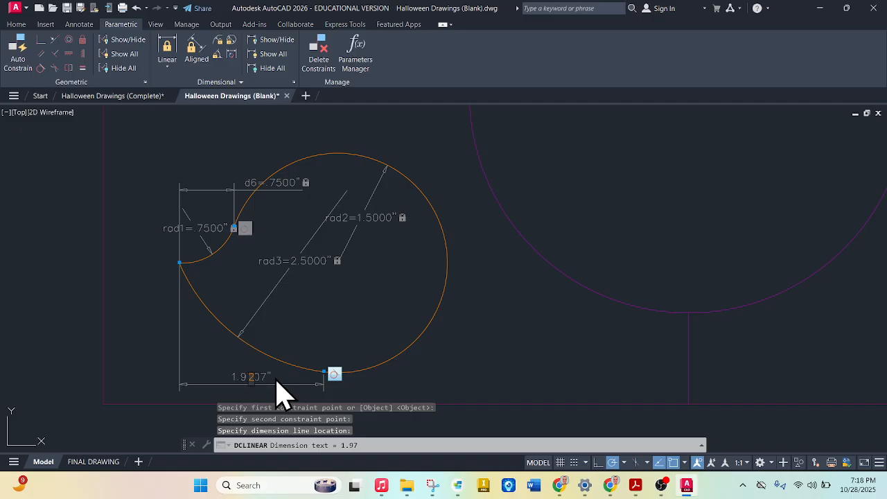
pyautogui.press('Return')
# Step: Check the completed ghost's overall dimension and set the blank drawing's lower horizontal constraint to 3 in
pyautogui.click(118, 96)
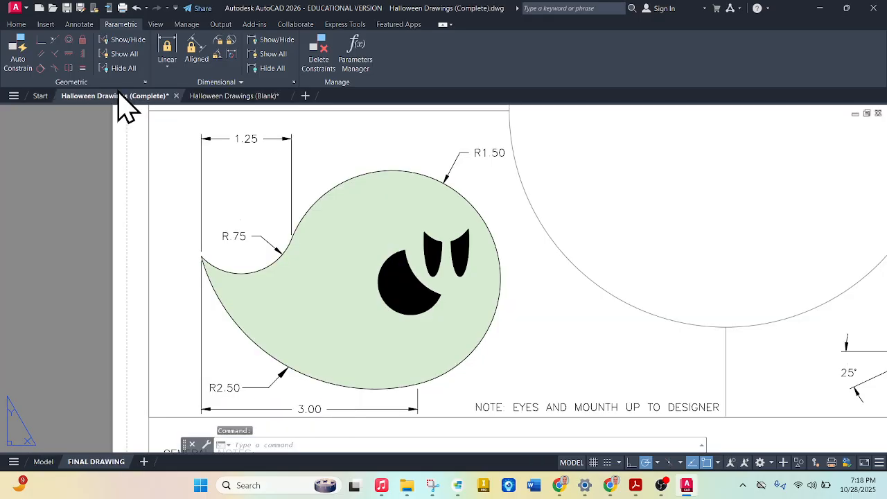
pyautogui.click(251, 97)
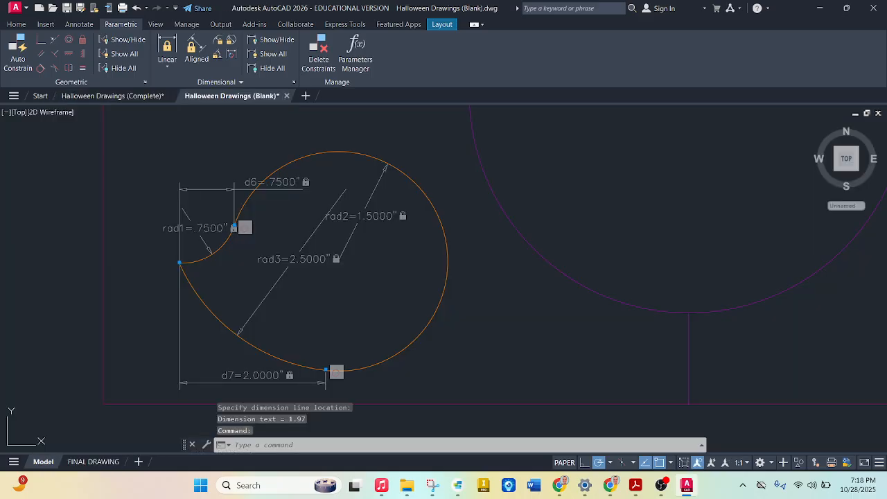
pyautogui.click(264, 375)
pyautogui.doubleClick(263, 378)
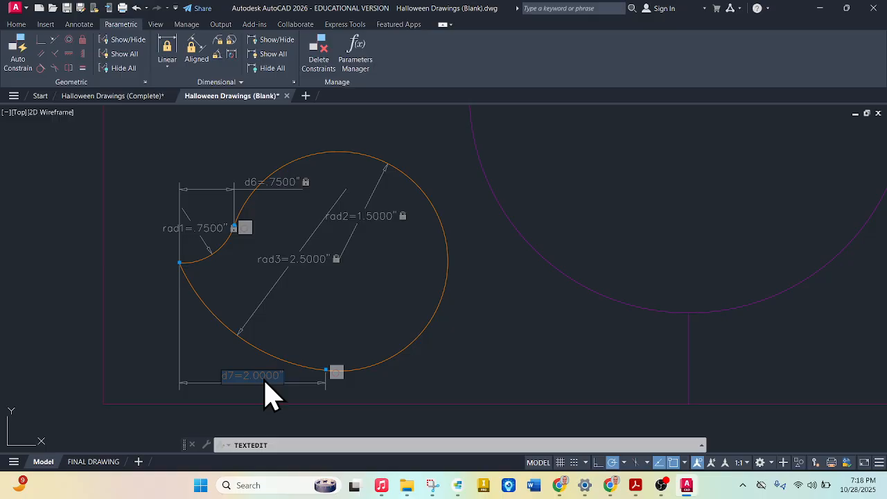
pyautogui.write('3')
pyautogui.press('Return')
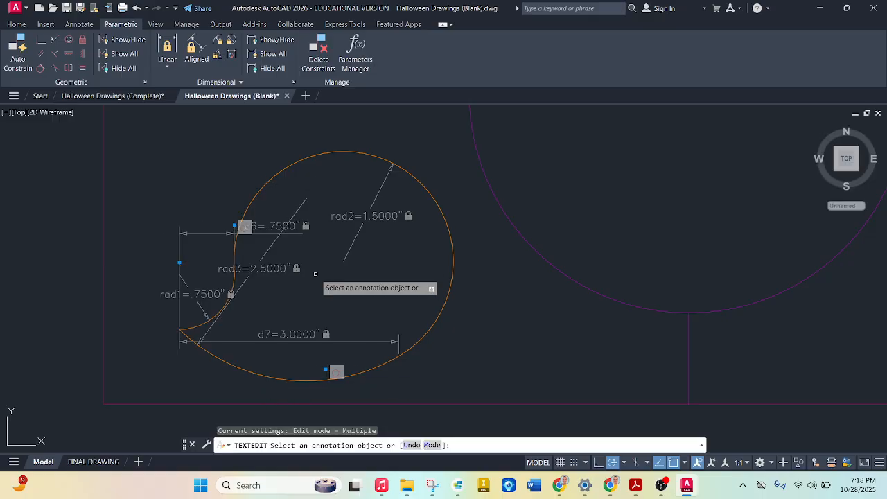
pyautogui.press('Escape')
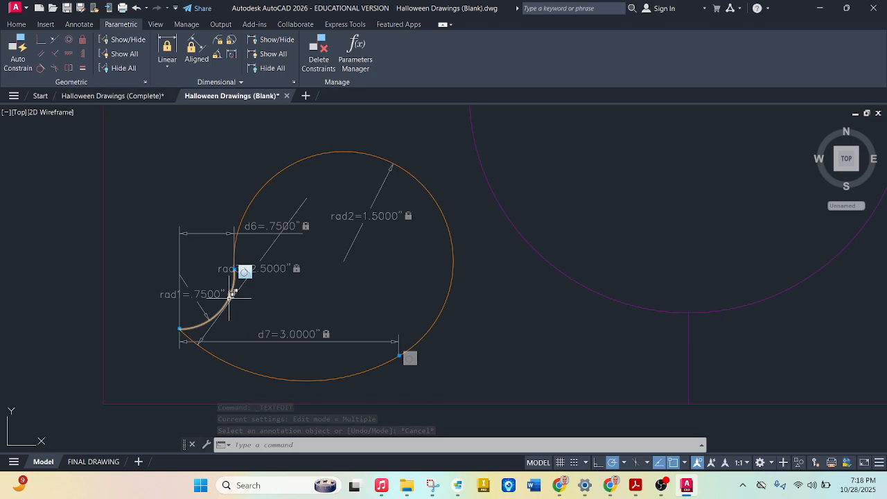
pyautogui.press('Escape')
# Step: Try to stretch the ghost's tail tip upward and outward, using the bottom arc's endpoint
pyautogui.click(180, 329)
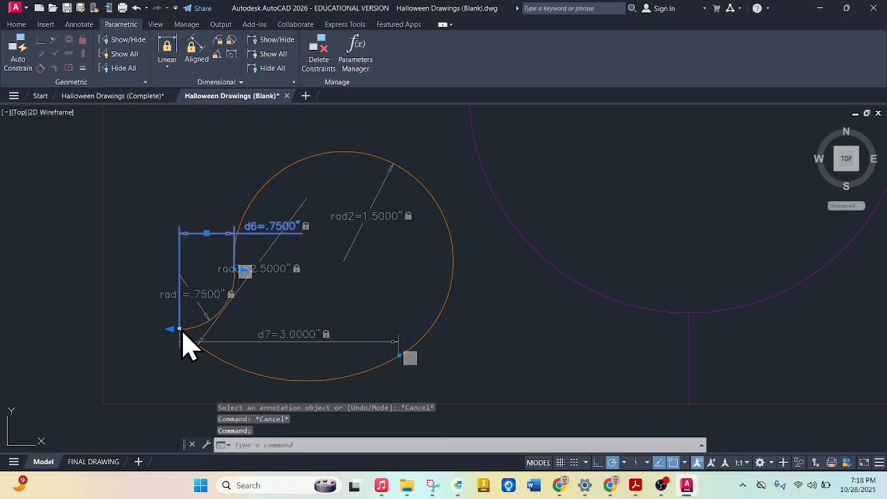
pyautogui.click(179, 330)
pyautogui.moveTo(179, 329); pyautogui.dragTo(165, 308)
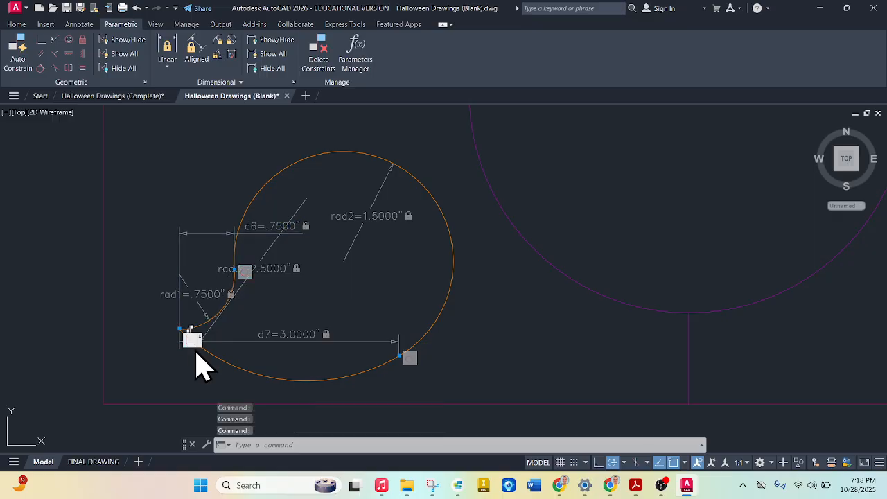
pyautogui.press('Escape')
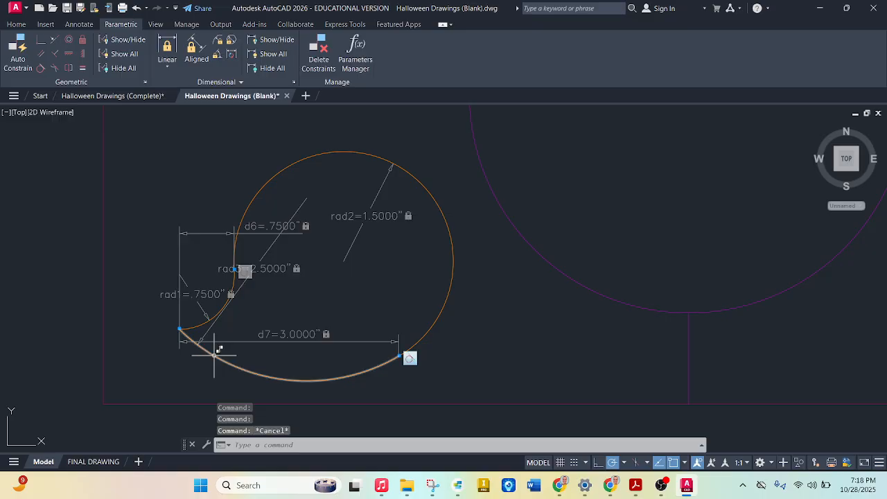
pyautogui.click(191, 342)
pyautogui.click(179, 330)
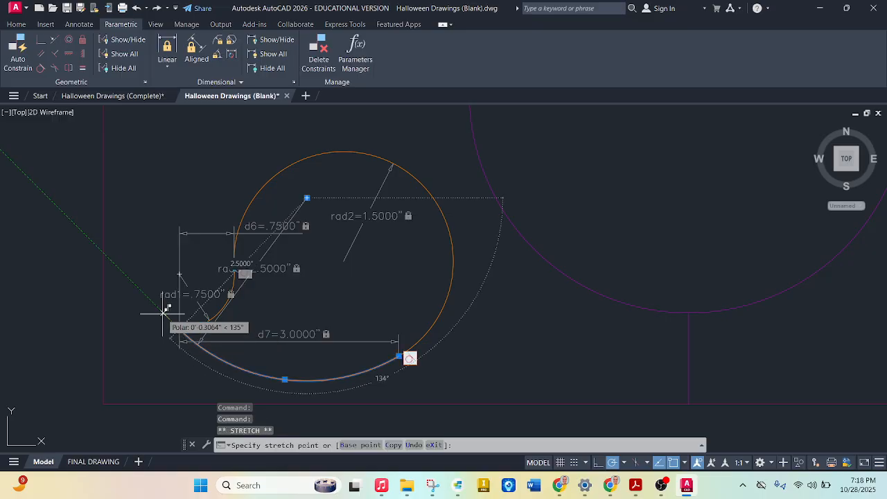
pyautogui.click(138, 228)
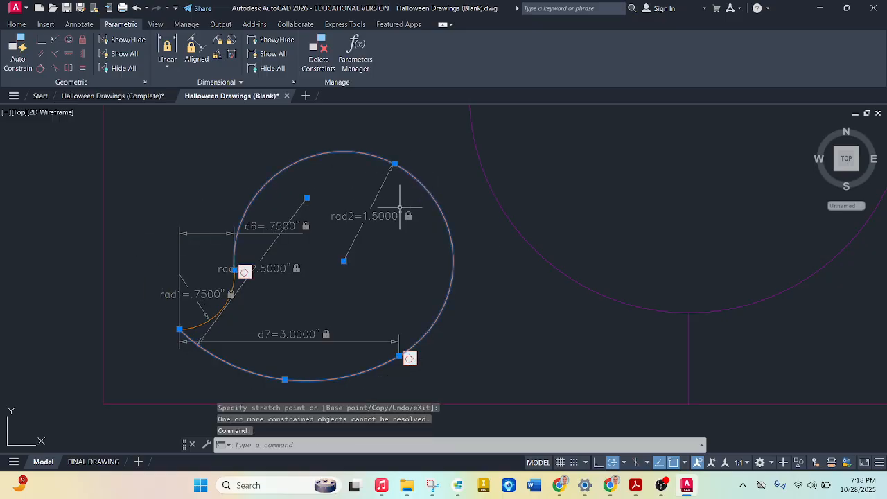
# Step: Check the ghost in the completed drawing, and delete the 0.75 in horizontal constraint across the tail arc in the blank drawing
pyautogui.press('Escape')
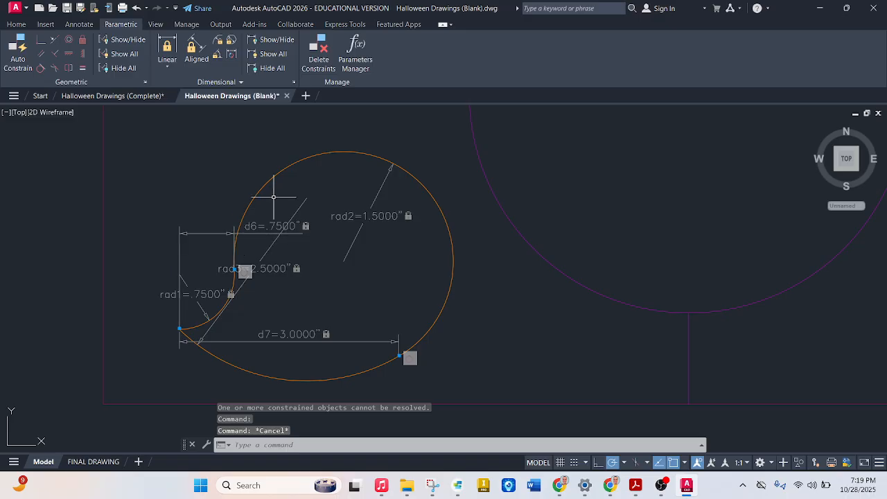
pyautogui.scroll(-2, 290, 183)
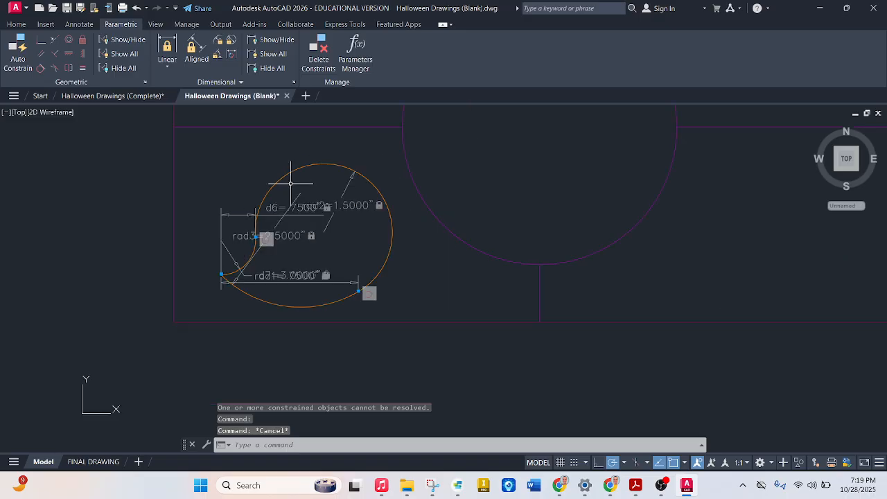
pyautogui.click(131, 101)
pyautogui.click(251, 99)
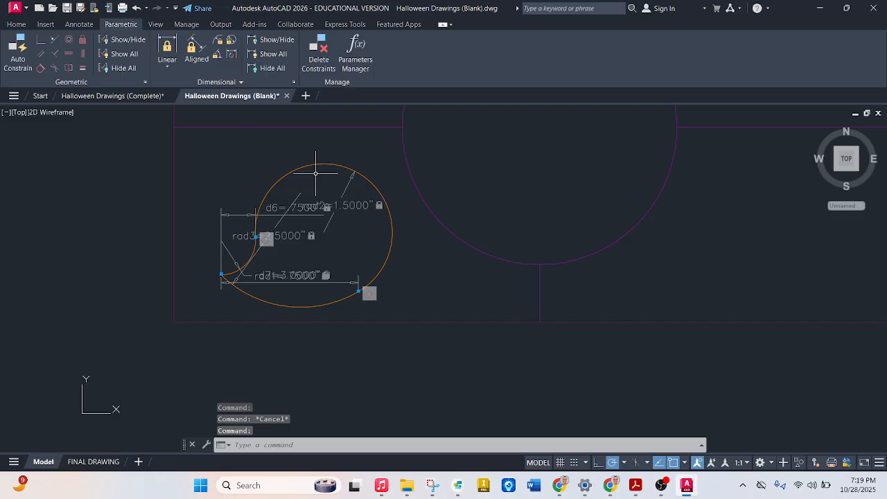
pyautogui.scroll(2, 315, 174)
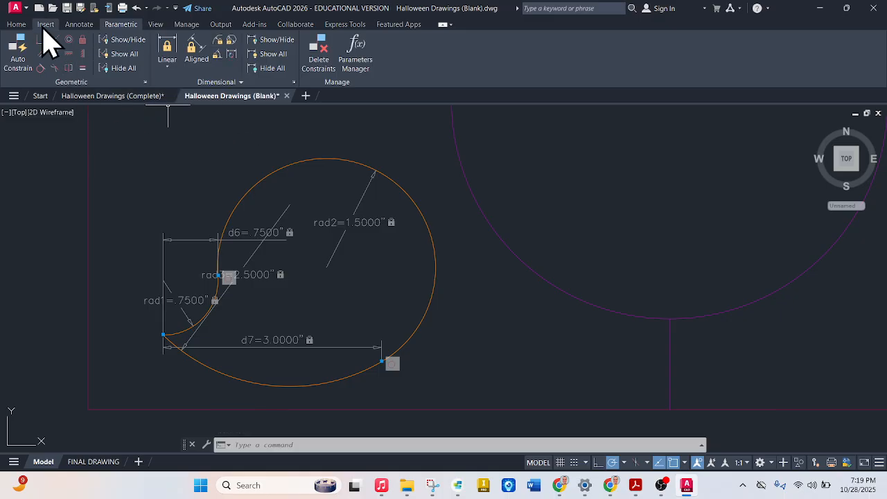
pyautogui.press('Escape')
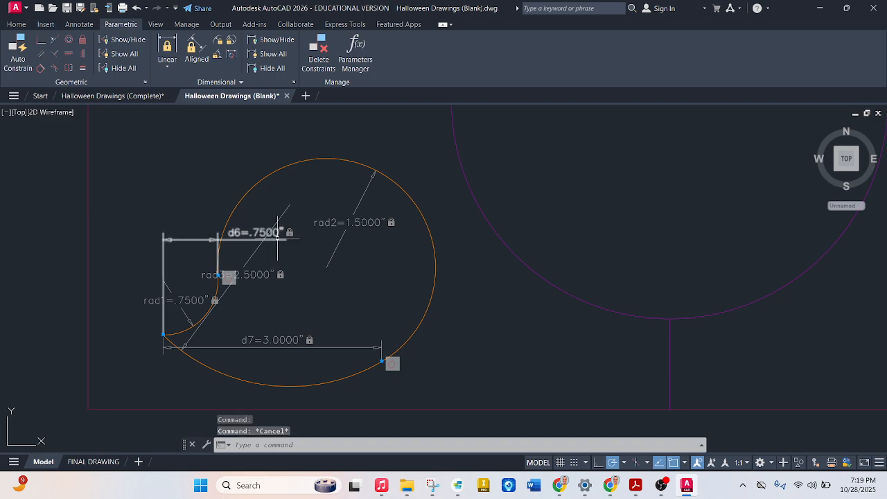
pyautogui.click(265, 233)
pyautogui.press('Delete')
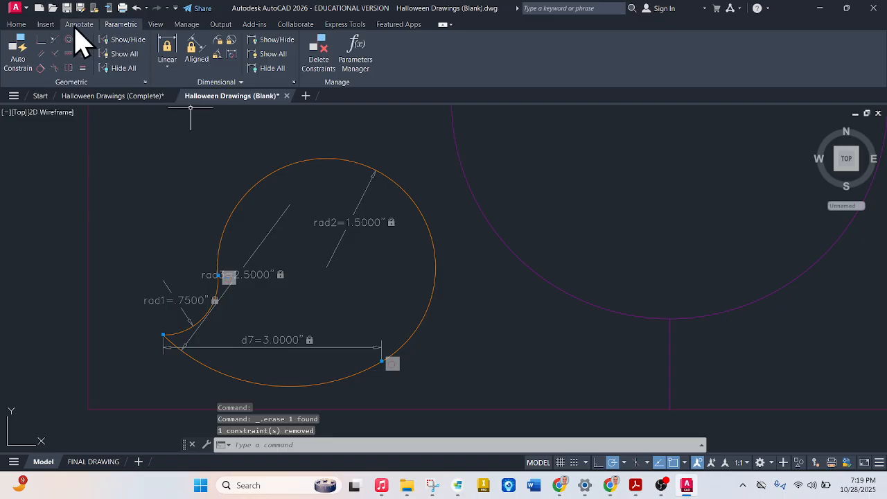
# Step: Rotate the whole ghost outline with its constraints, using the tail tip as the base point
pyautogui.click(16, 24)
pyautogui.click(179, 39)
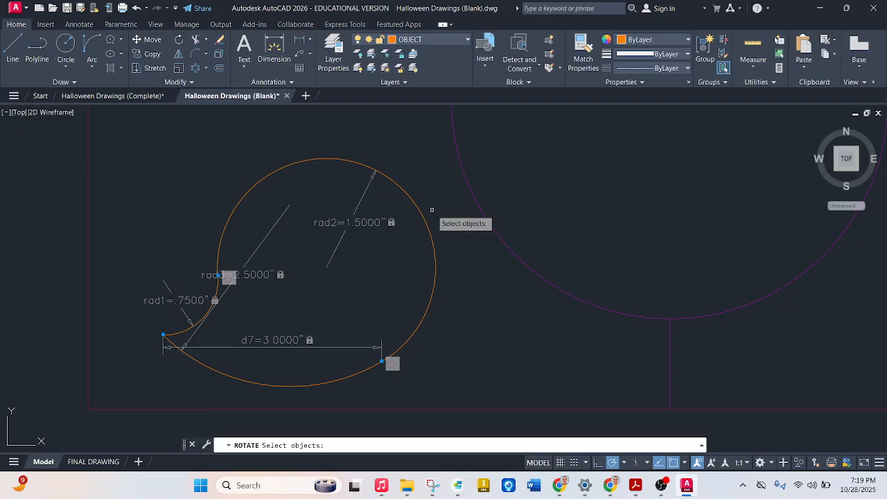
pyautogui.click(437, 268)
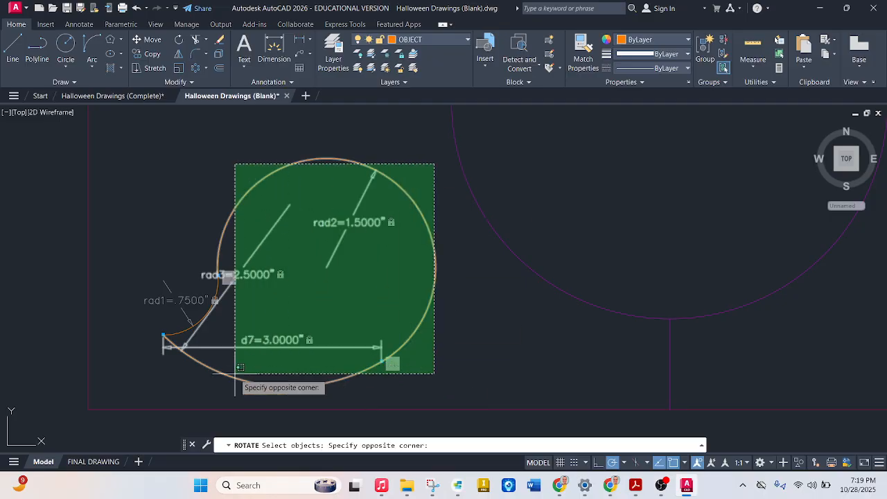
pyautogui.click(162, 374)
pyautogui.press('Return')
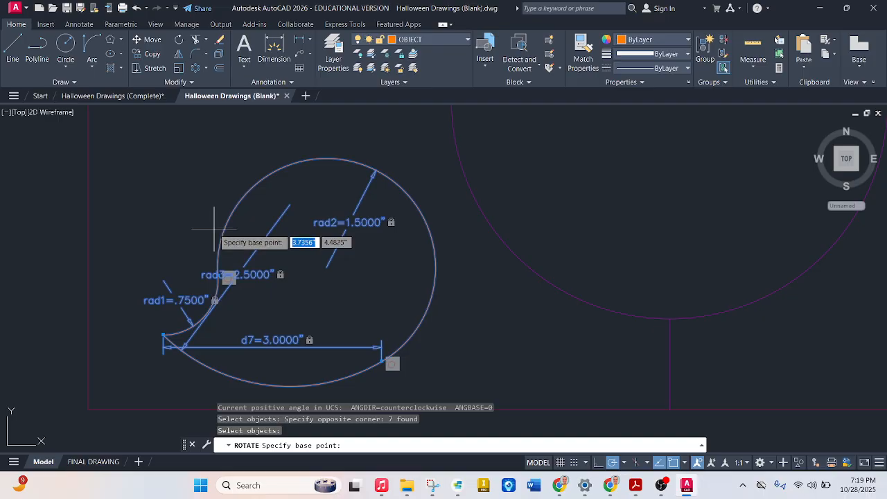
pyautogui.click(163, 335)
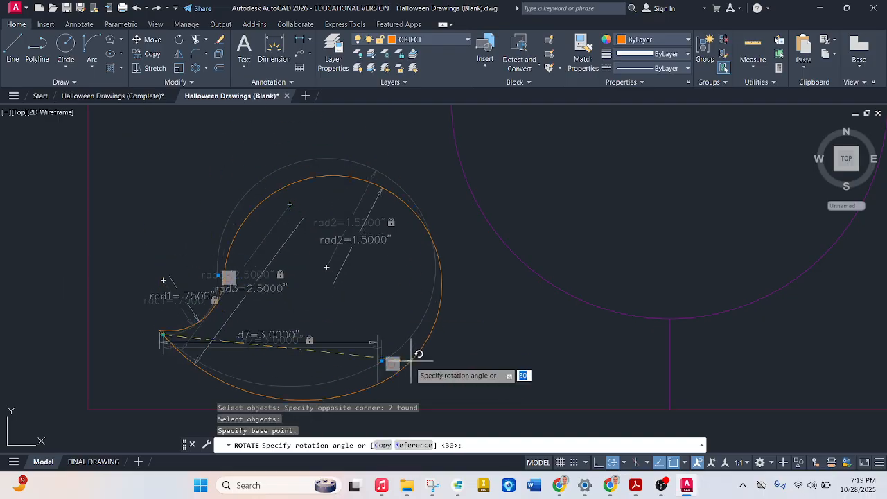
# Step: Rotate the constrained ghost outline clockwise so its tail tips upward, and move it up clear of the cell's lower border
pyautogui.click(323, 380)
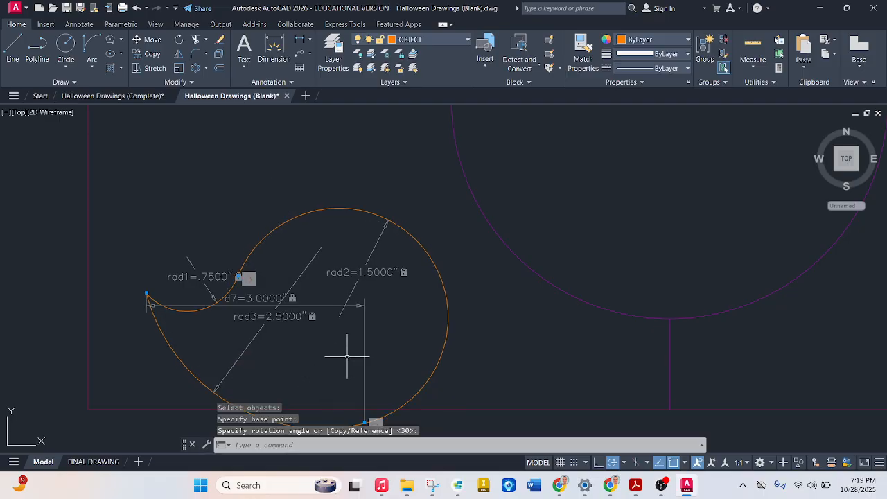
pyautogui.press('Escape')
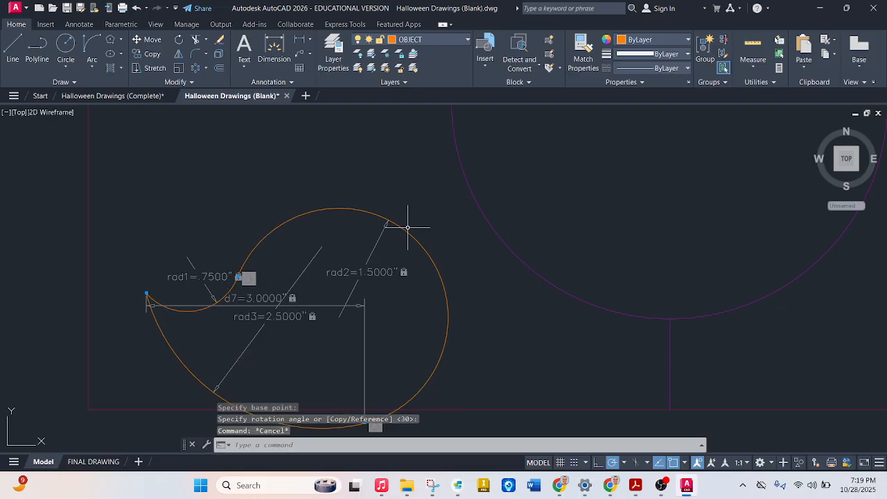
pyautogui.click(361, 206)
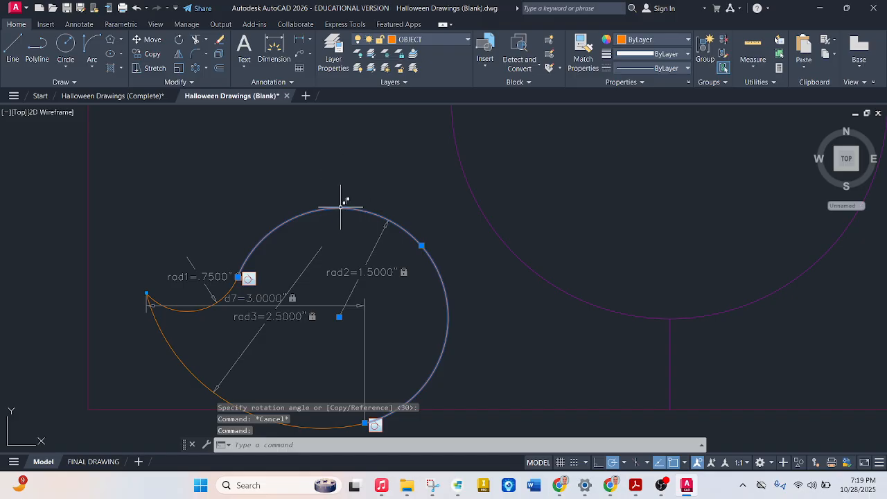
pyautogui.moveTo(341, 206); pyautogui.dragTo(328, 154)
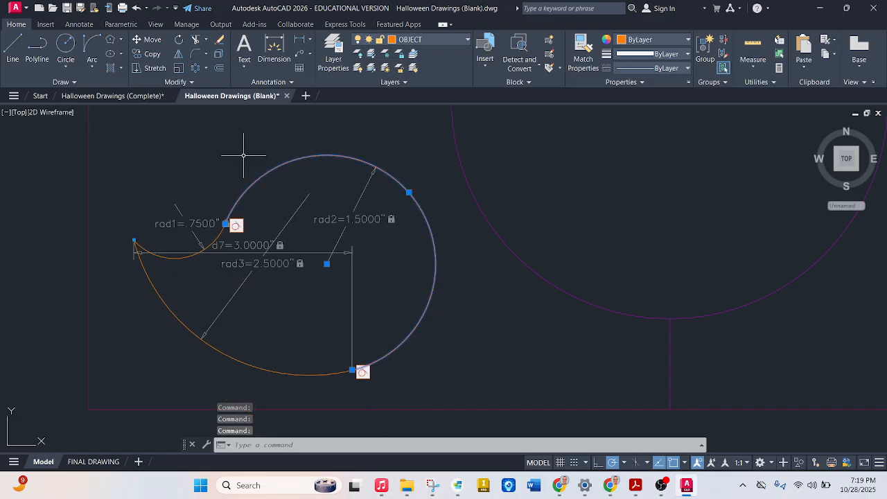
pyautogui.press('Escape')
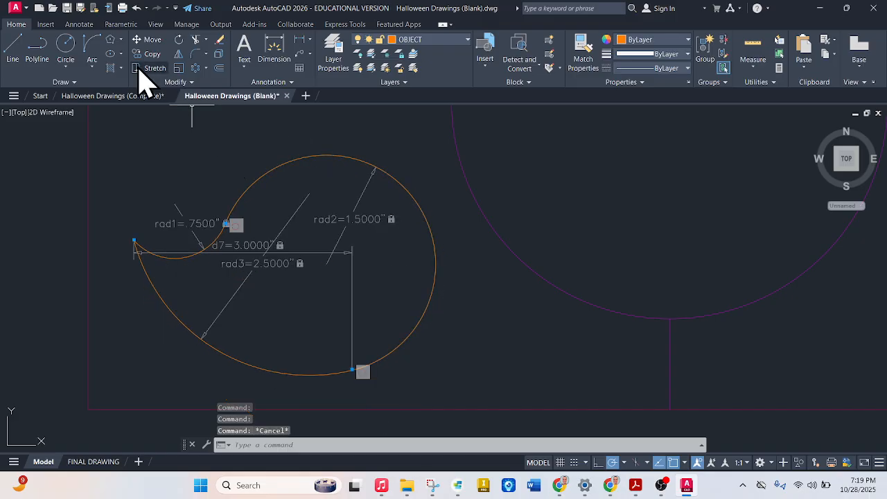
# Step: Add a horizontal linear constraint of .75" between the tail tip and the joint where the small arc meets the head arc
pyautogui.click(116, 25)
pyautogui.click(167, 50)
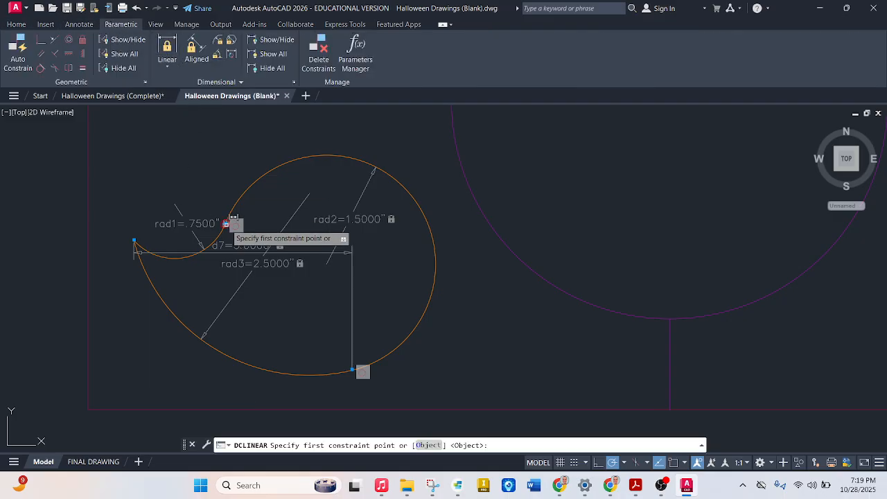
pyautogui.click(228, 222)
pyautogui.click(135, 241)
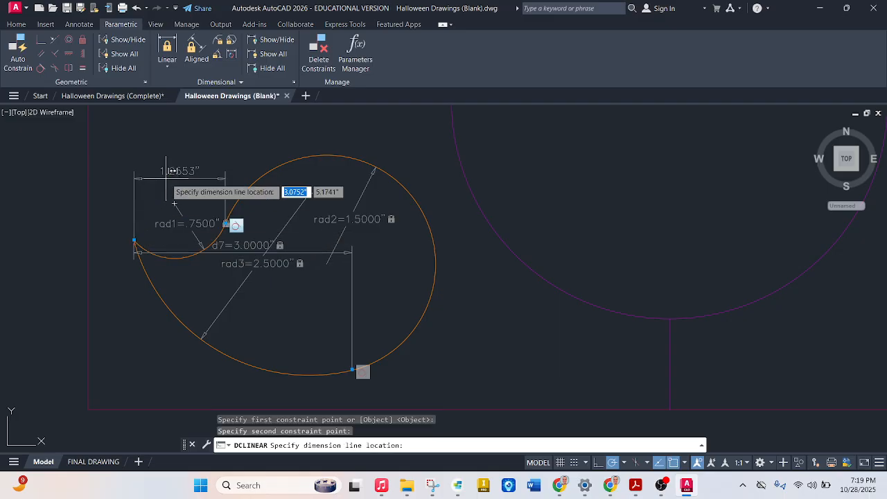
pyautogui.click(183, 173)
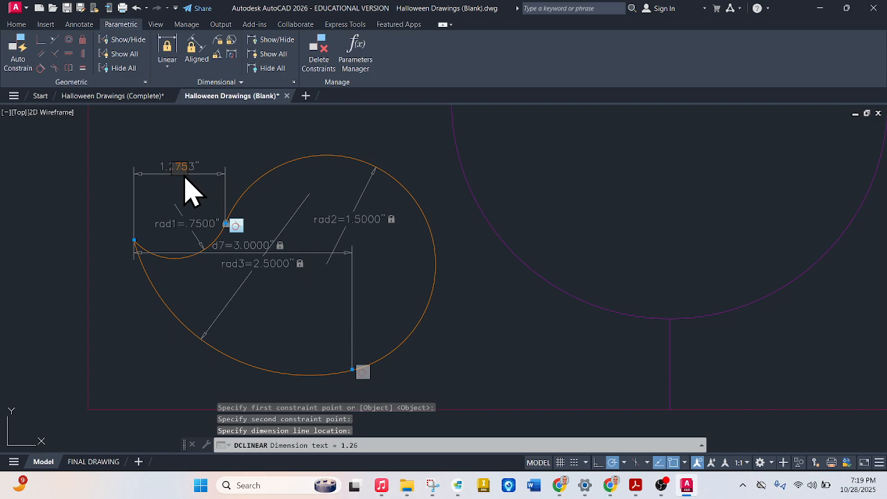
pyautogui.write('.75')
pyautogui.press('Return')
# Step: Set the tail's horizontal constraint to 1.25" after checking the completed drawing, and shift the ghost outline slightly down in its cell
pyautogui.scroll(-2, 253, 314)
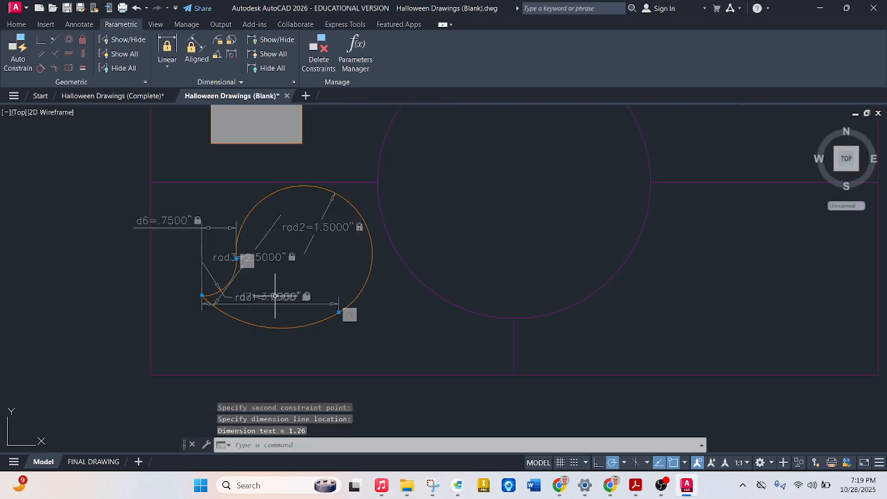
pyautogui.click(129, 96)
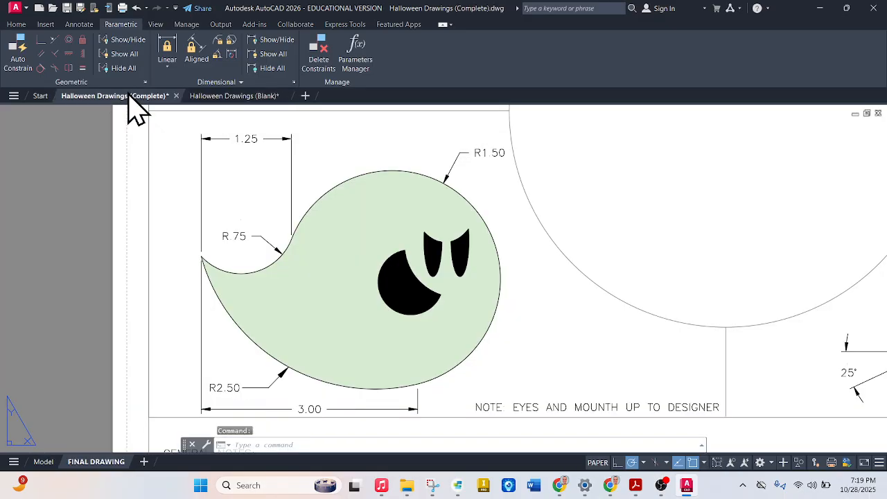
pyautogui.click(237, 97)
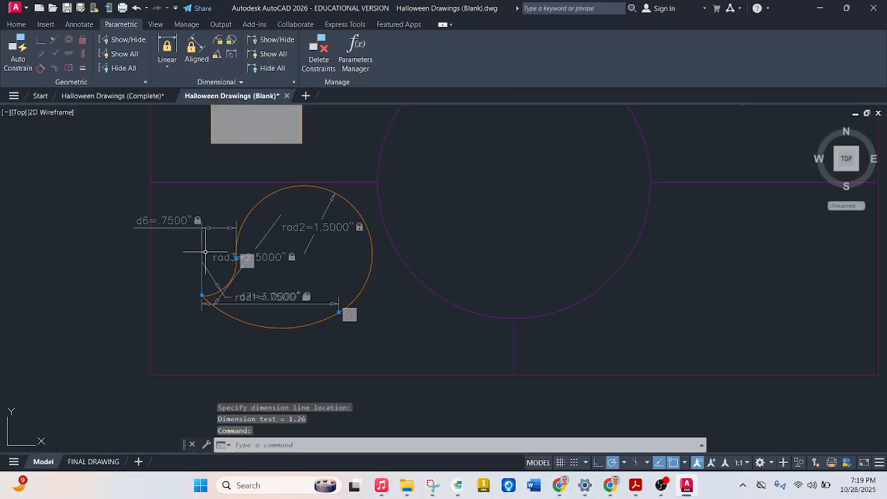
pyautogui.doubleClick(177, 222)
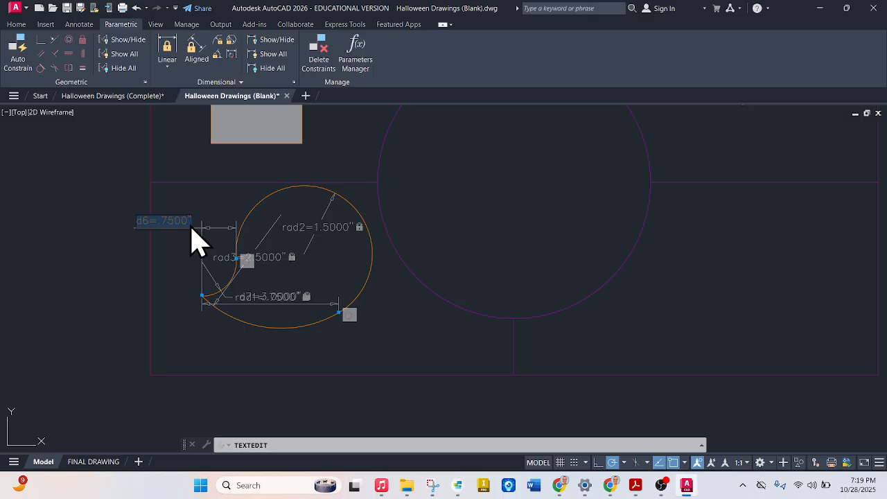
pyautogui.press('Return')
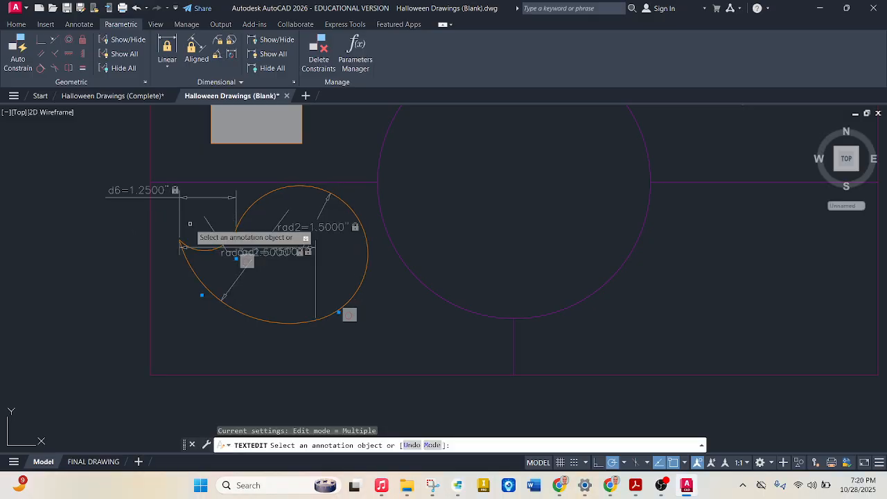
pyautogui.press('Escape')
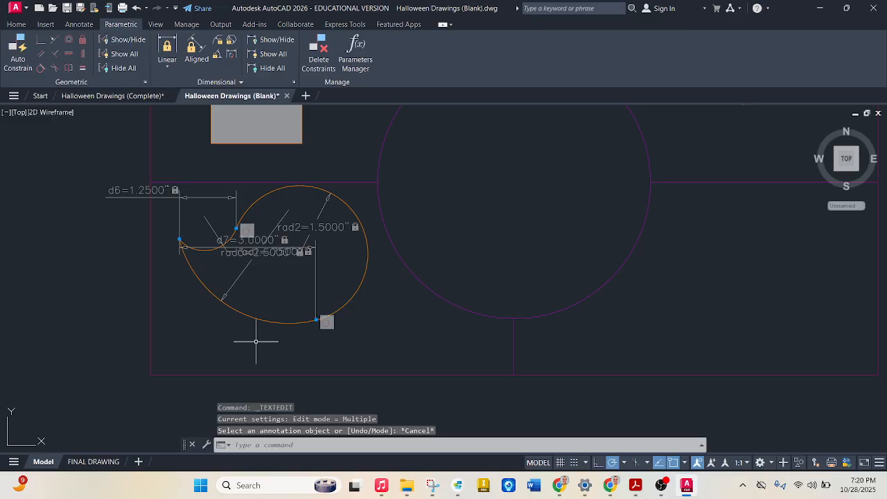
pyautogui.click(267, 323)
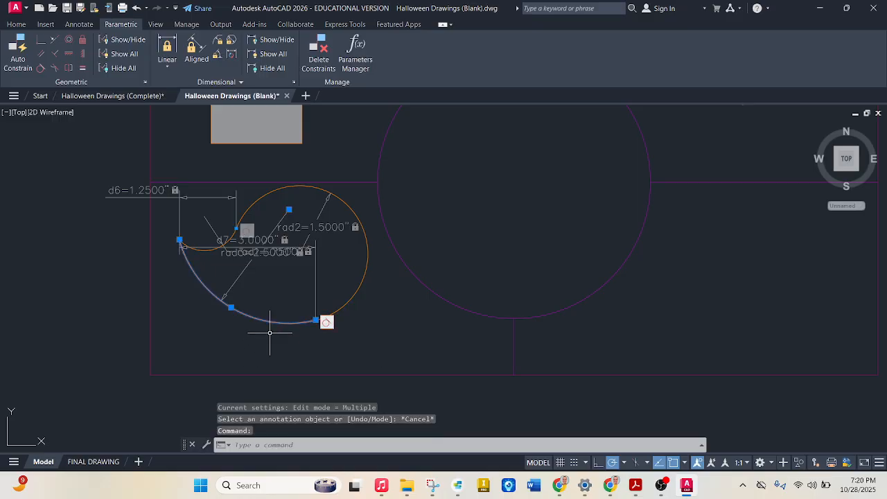
pyautogui.moveTo(277, 322); pyautogui.dragTo(277, 336)
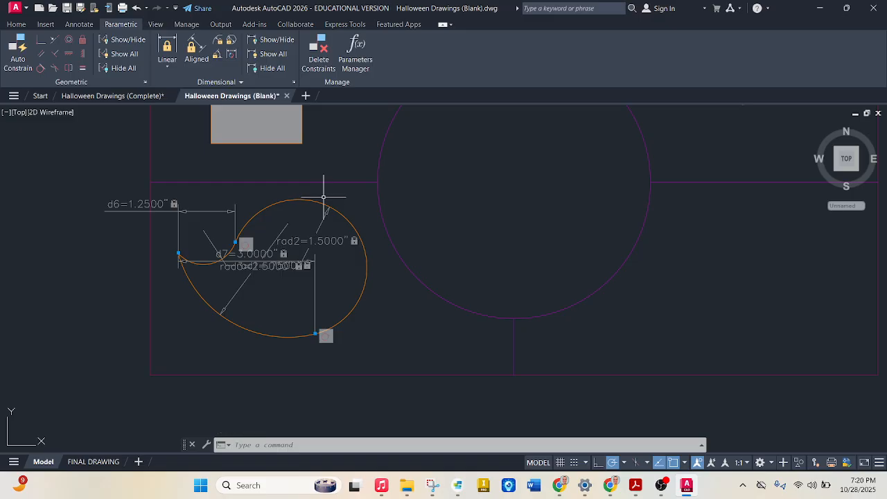
# Step: Fill the ghost with a solid hatch bounded by its three arcs, using the pale green colour 215,235,210
pyautogui.click(21, 26)
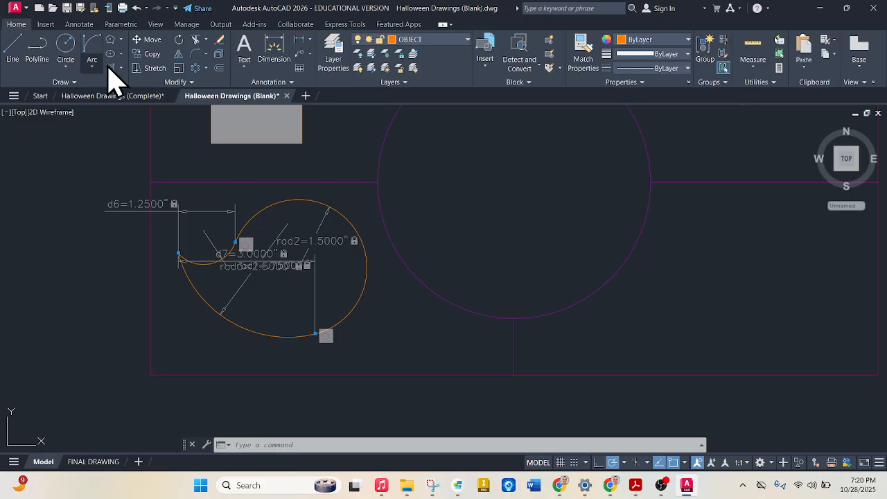
pyautogui.click(115, 78)
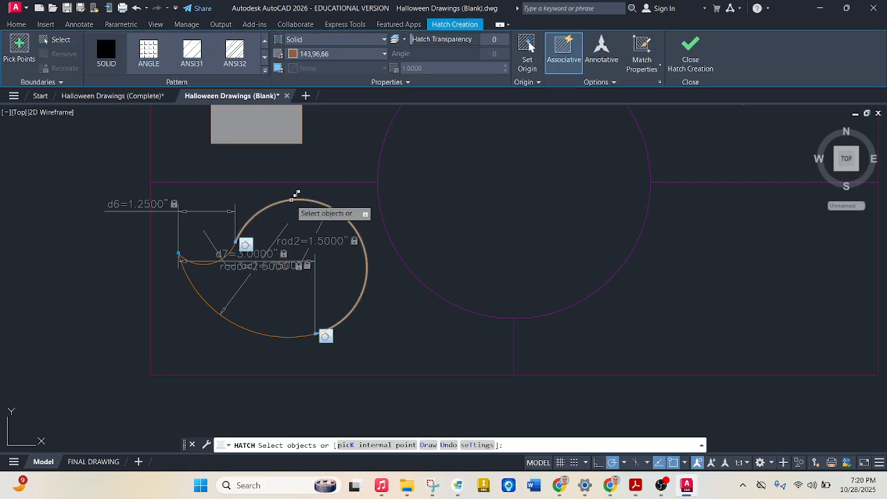
pyautogui.click(294, 196)
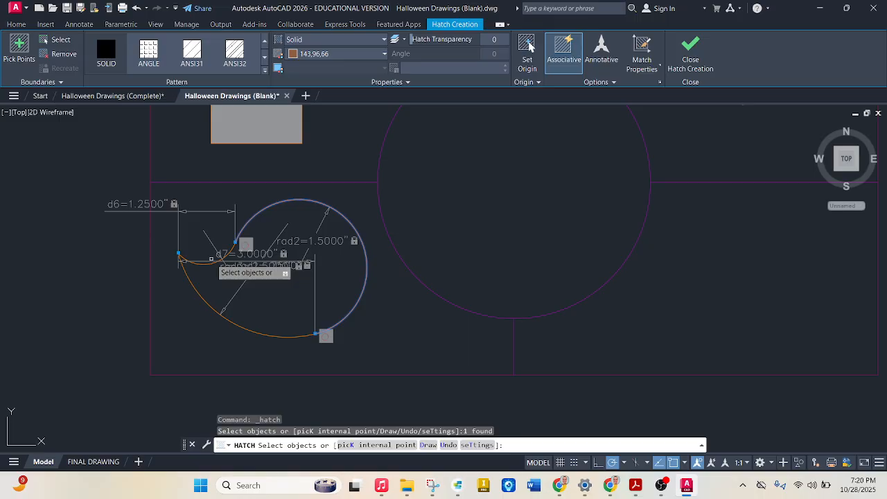
pyautogui.click(213, 260)
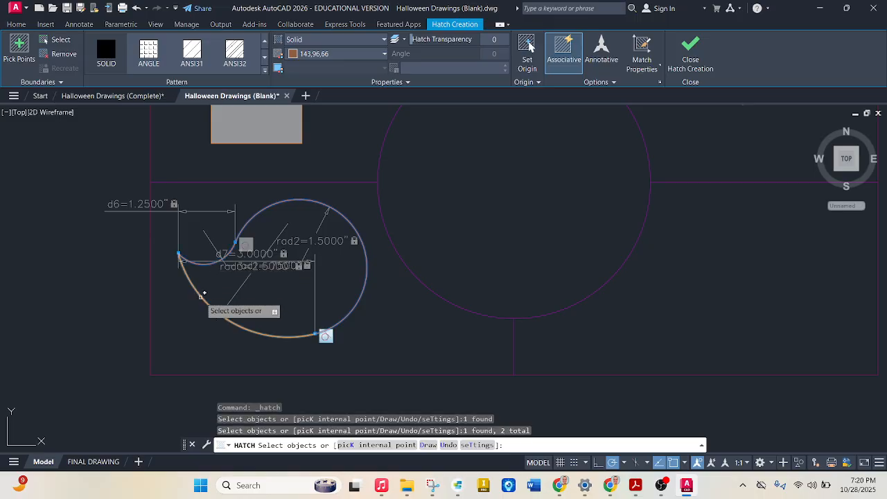
pyautogui.click(202, 295)
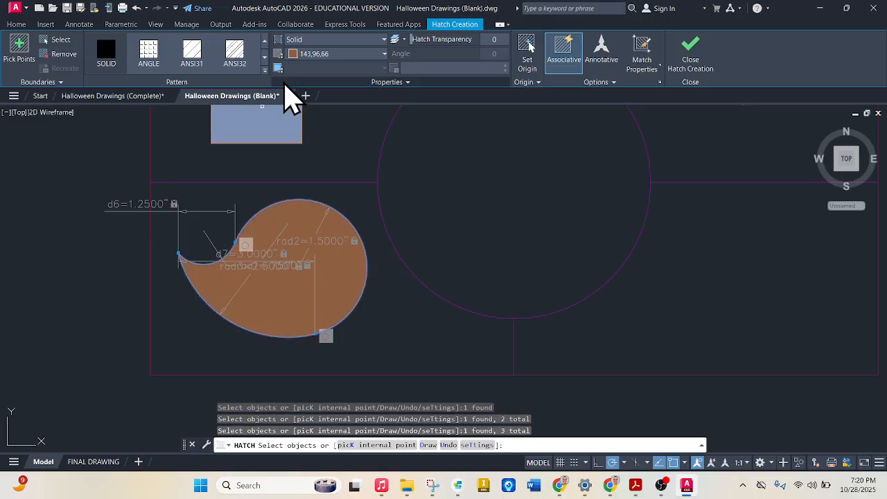
pyautogui.click(385, 54)
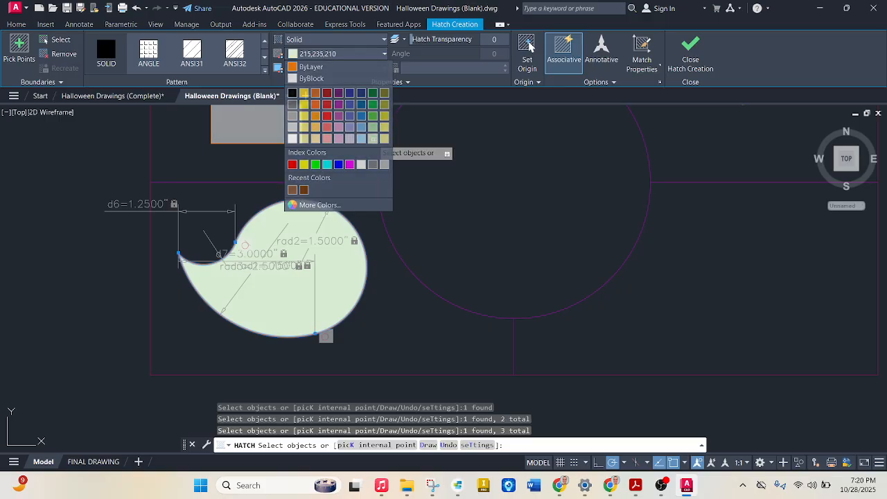
pyautogui.click(373, 138)
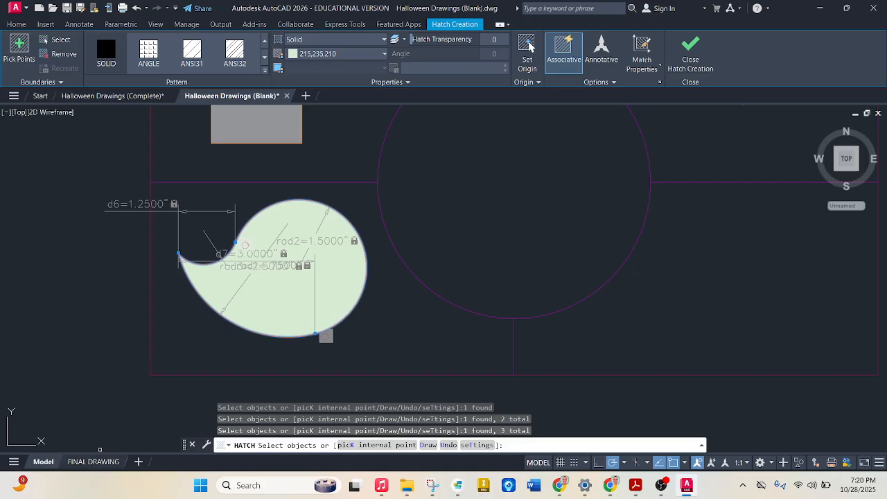
pyautogui.press('Return')
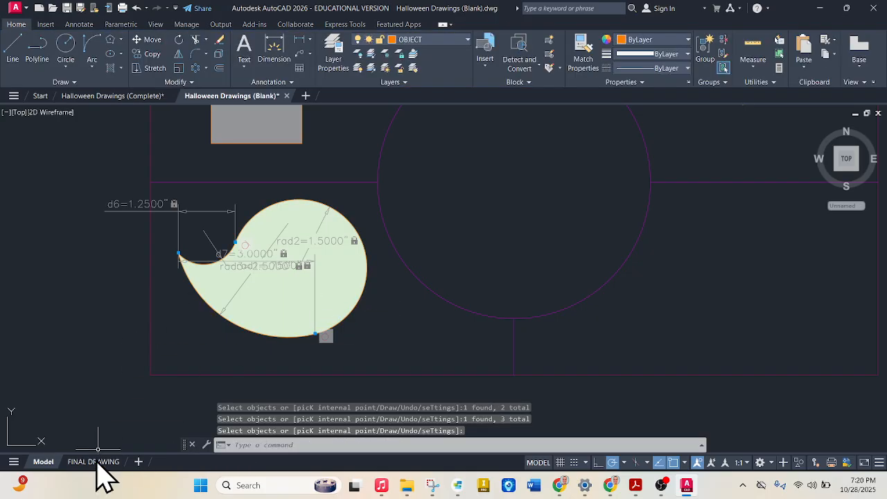
# Step: Check the ghost in the FINAL DRAWING layout, and hide all dimensional and geometric constraints from model space
pyautogui.click(94, 462)
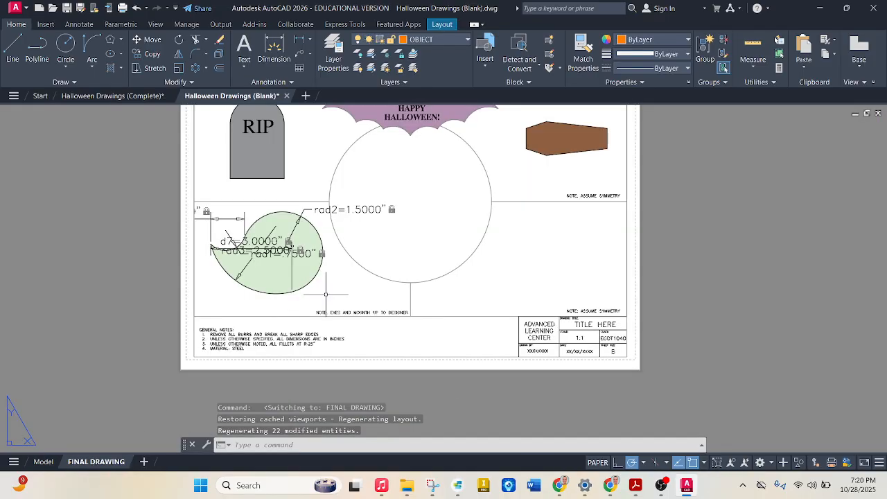
pyautogui.scroll(8, 281, 237)
pyautogui.scroll(-5, 282, 237)
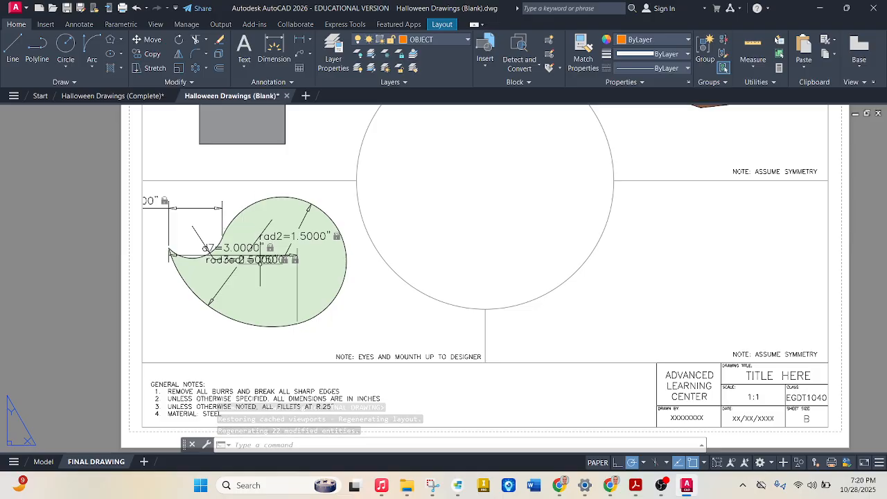
pyautogui.click(44, 462)
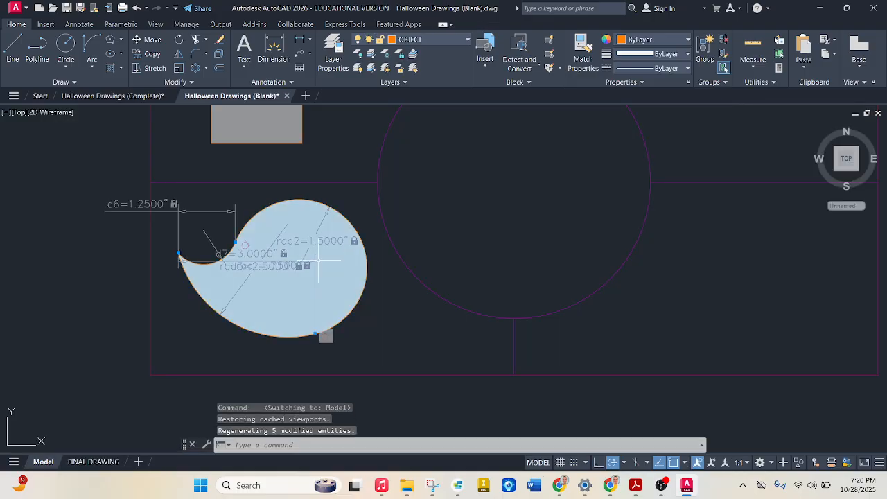
pyautogui.click(124, 25)
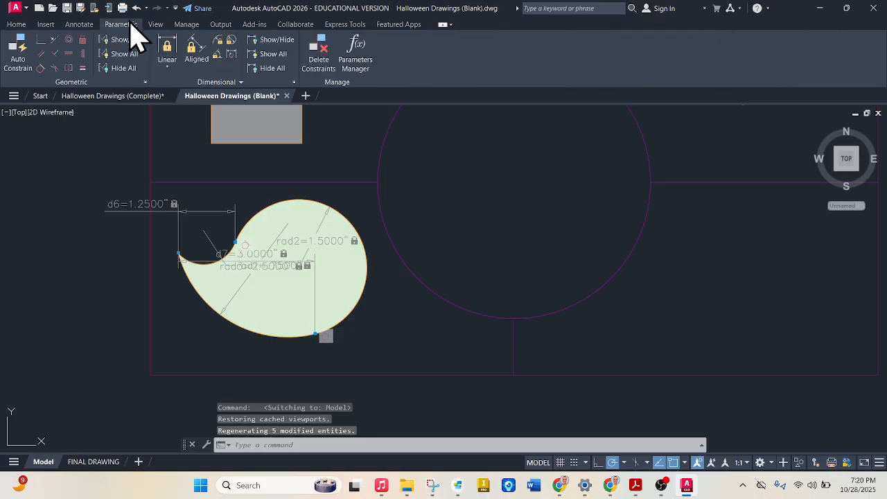
pyautogui.click(291, 70)
pyautogui.click(284, 68)
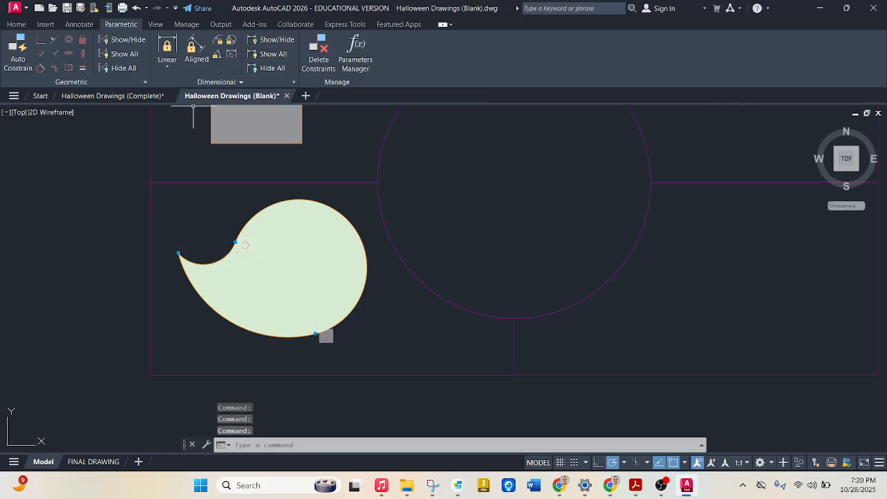
pyautogui.click(135, 72)
pyautogui.scroll(-4, 295, 244)
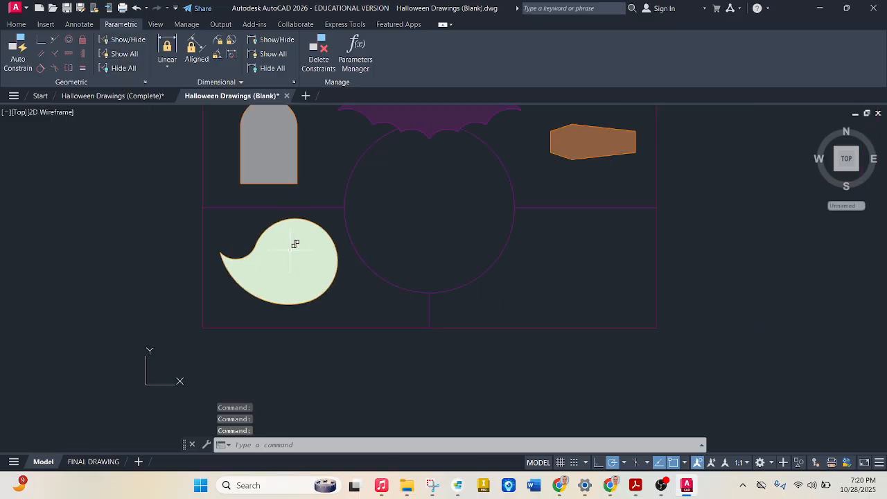
pyautogui.scroll(2, 295, 244)
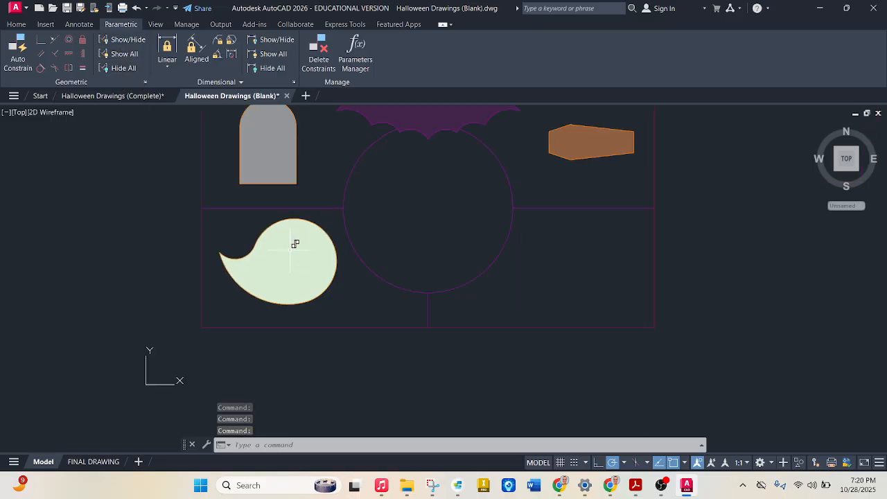
# Step: Review the hatched ghost in the FINAL DRAWING layout, and return to it in model space
pyautogui.click(94, 463)
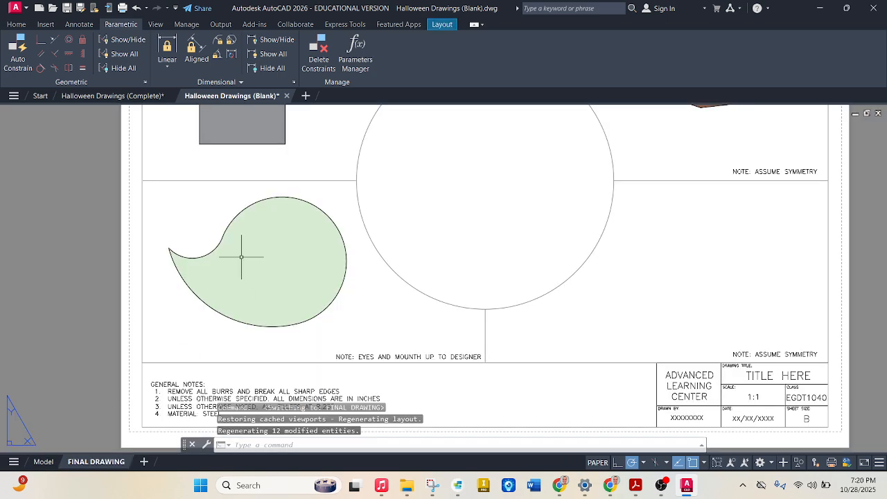
pyautogui.click(43, 462)
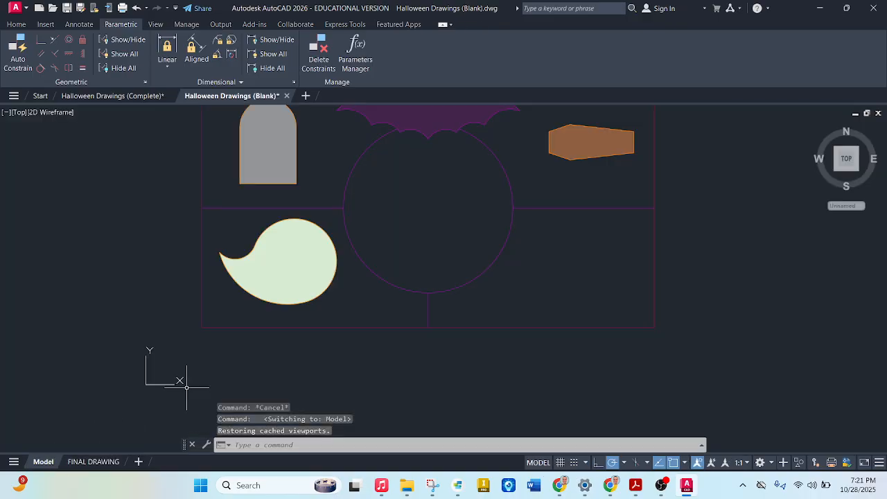
pyautogui.scroll(4, 345, 260)
pyautogui.scroll(-2, 345, 259)
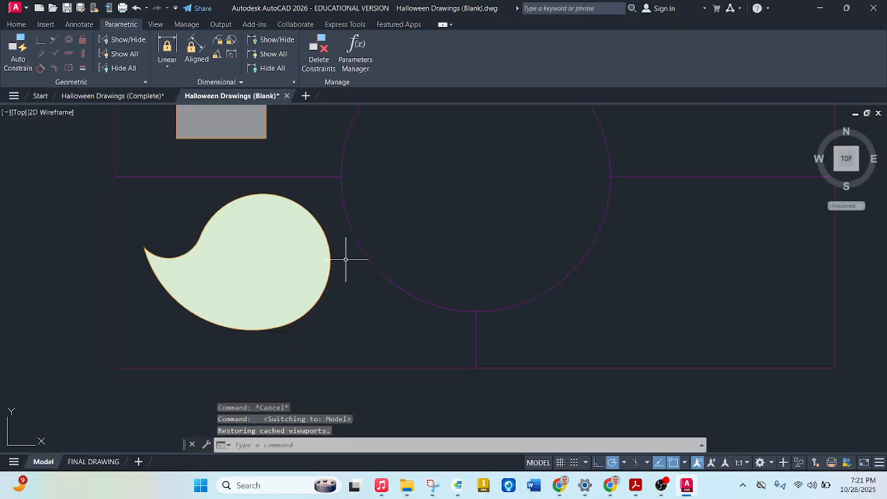
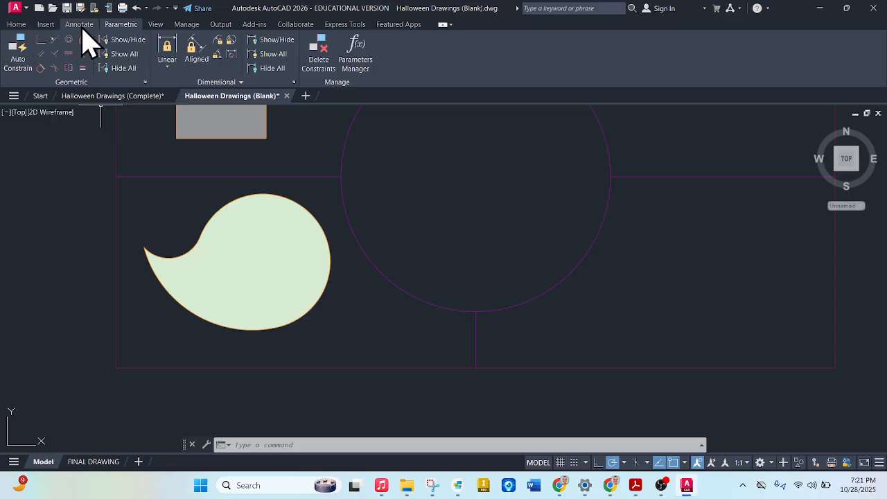
# Step: Draw a tall, narrow vertical ellipse by its center inside the large central circle, just right of the ghost's cell
pyautogui.click(18, 24)
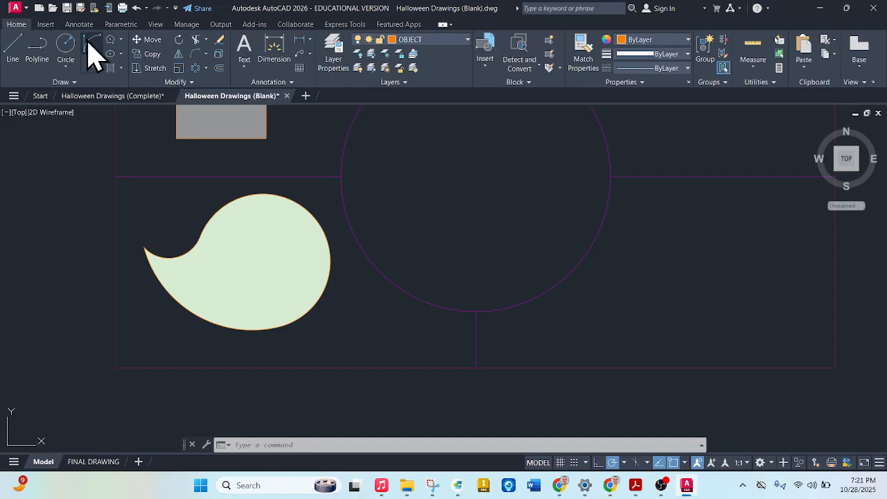
pyautogui.click(122, 54)
pyautogui.click(128, 88)
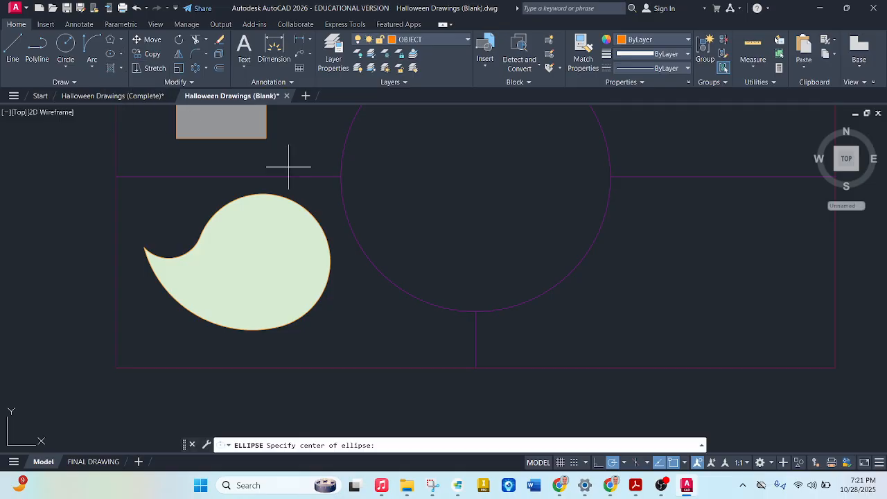
pyautogui.click(409, 183)
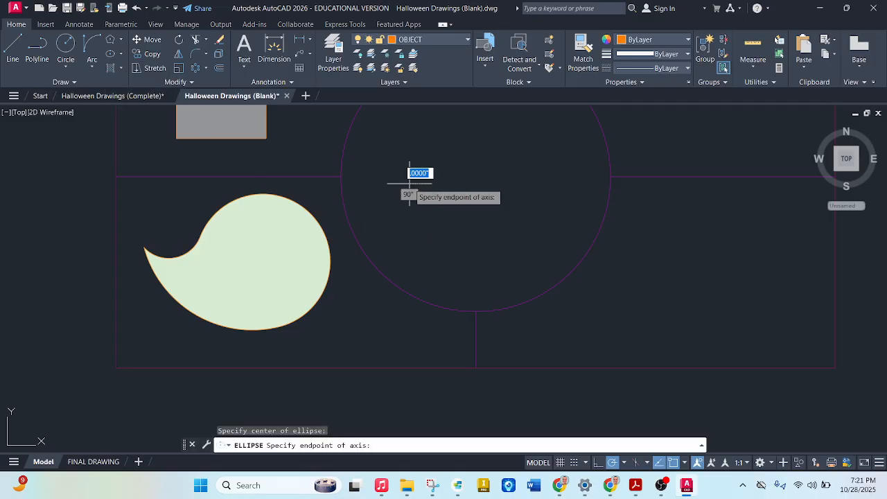
pyautogui.click(409, 230)
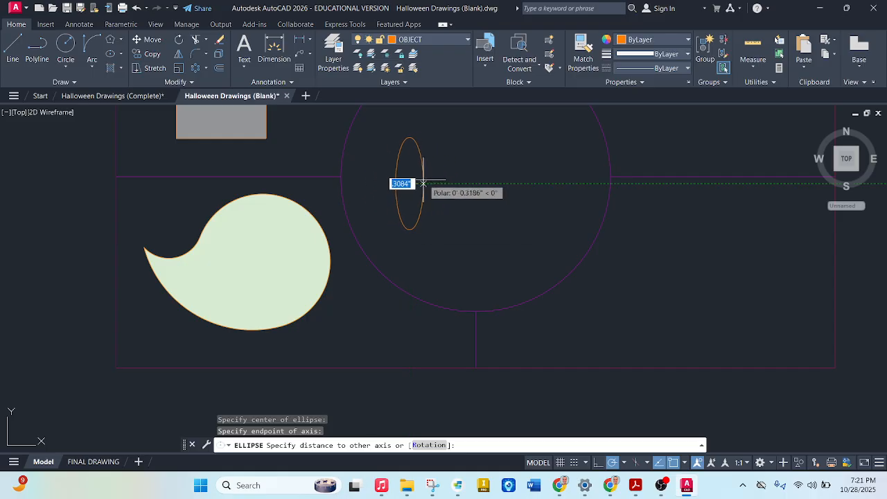
pyautogui.click(420, 183)
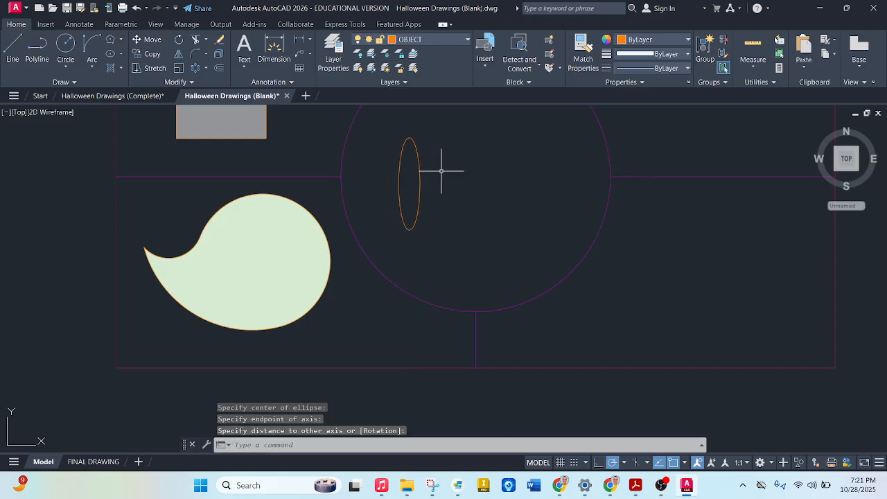
pyautogui.press('Escape')
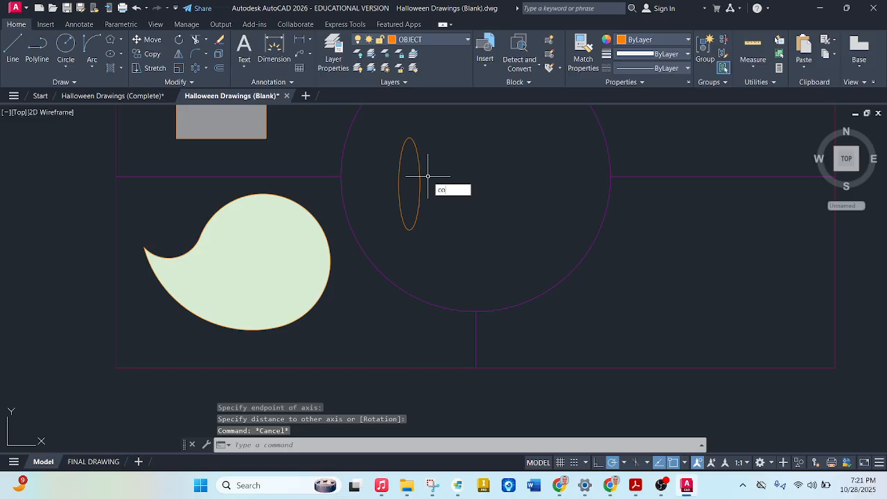
# Step: Copy the ellipse horizontally about 0.63" to the right to form the pair of ghost eyes
pyautogui.press('Return')
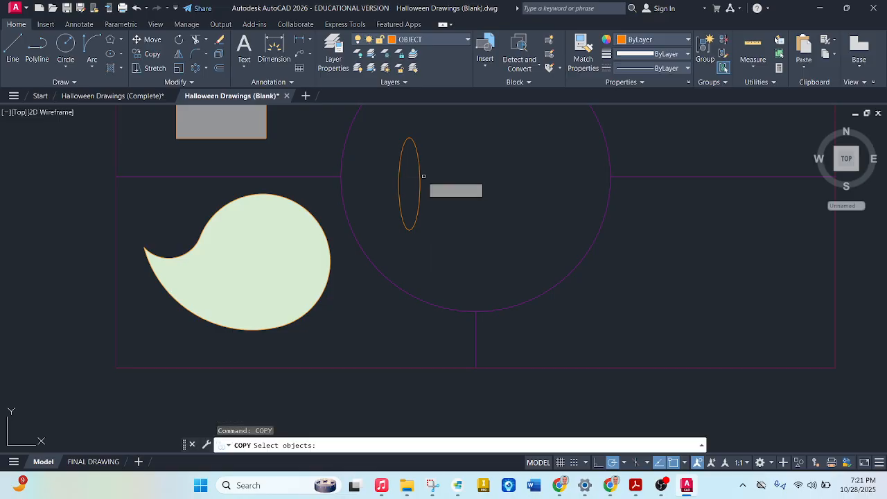
pyautogui.click(418, 179)
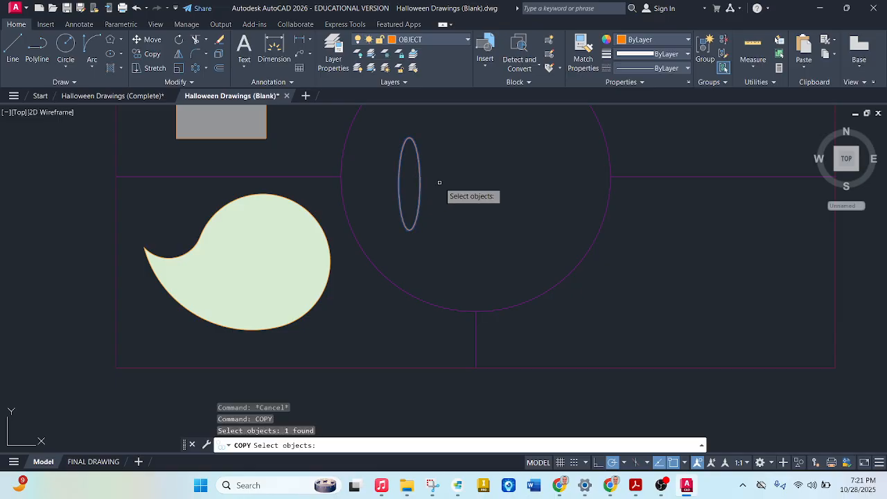
pyautogui.press('Return')
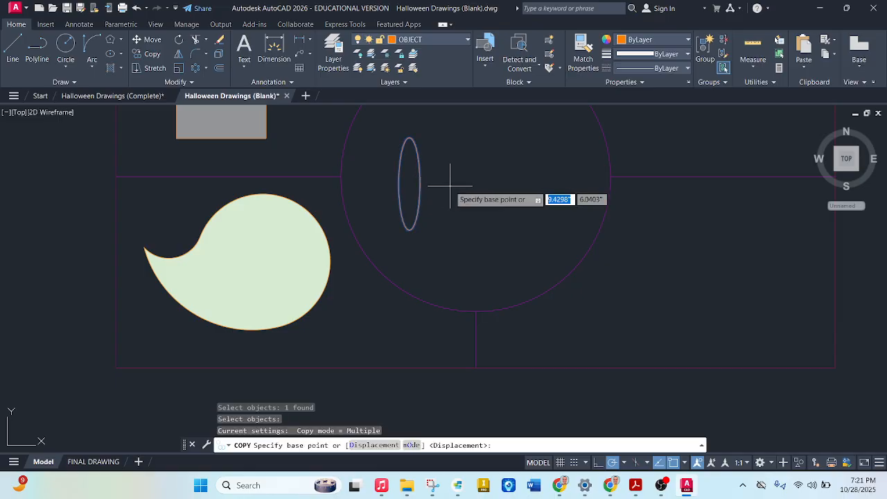
pyautogui.click(410, 184)
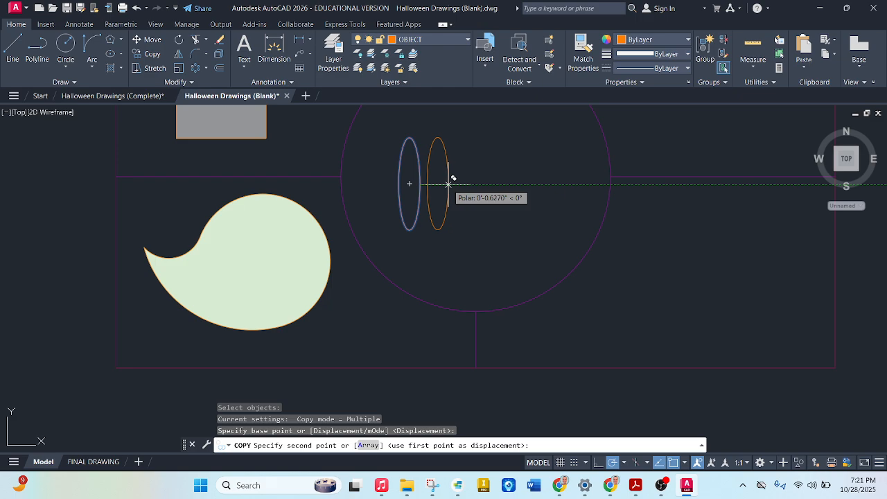
pyautogui.click(449, 184)
pyautogui.press('Escape')
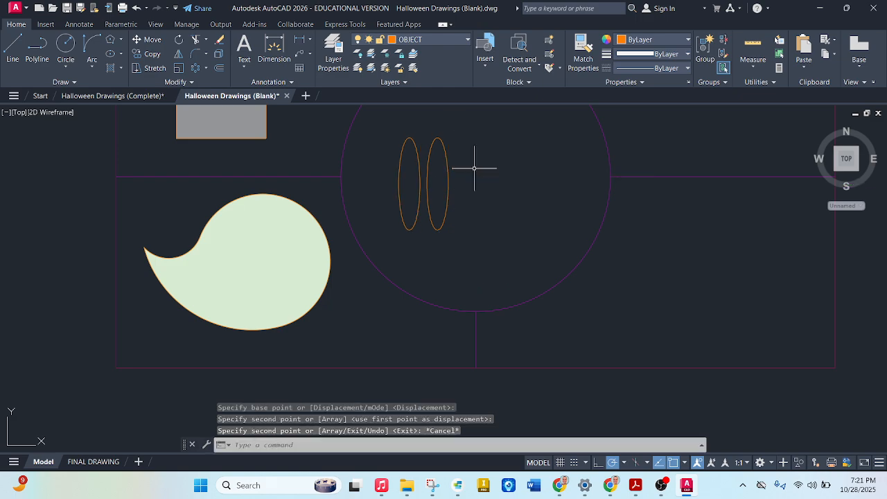
# Step: Draw a circle centered above and between the two ellipses, with its lower arc crossing both of them near mid-height
pyautogui.click(119, 53)
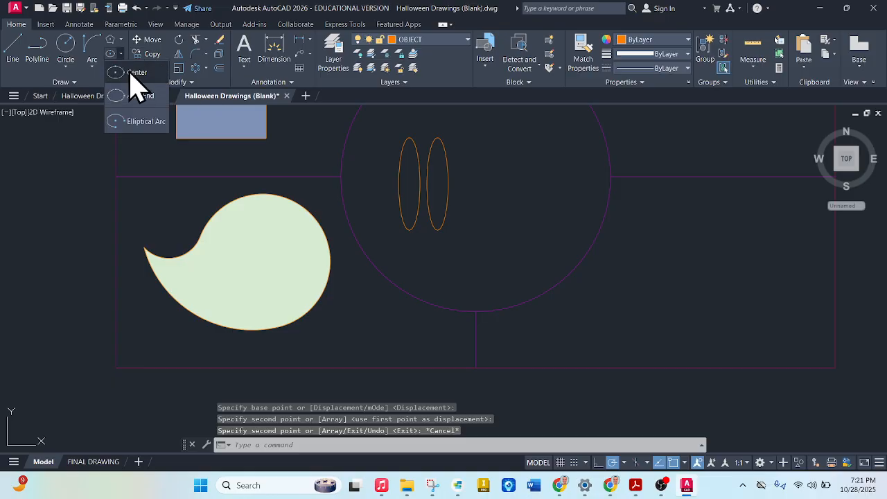
pyautogui.click(75, 54)
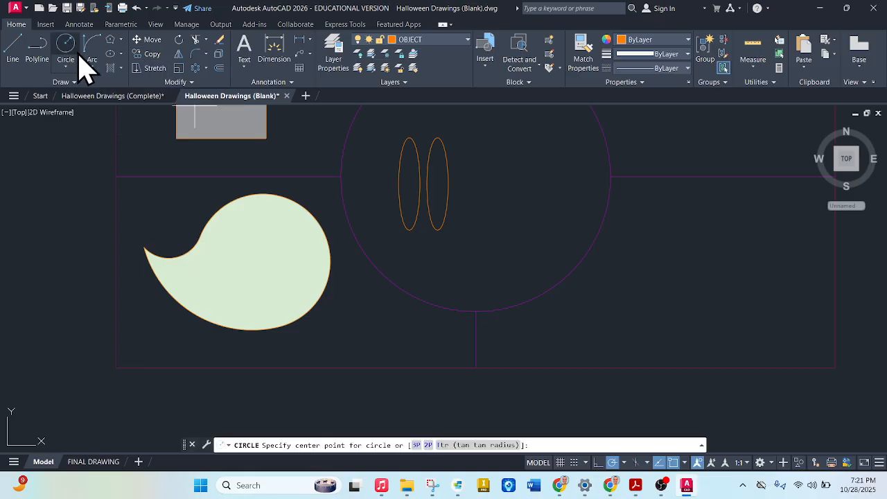
pyautogui.click(423, 128)
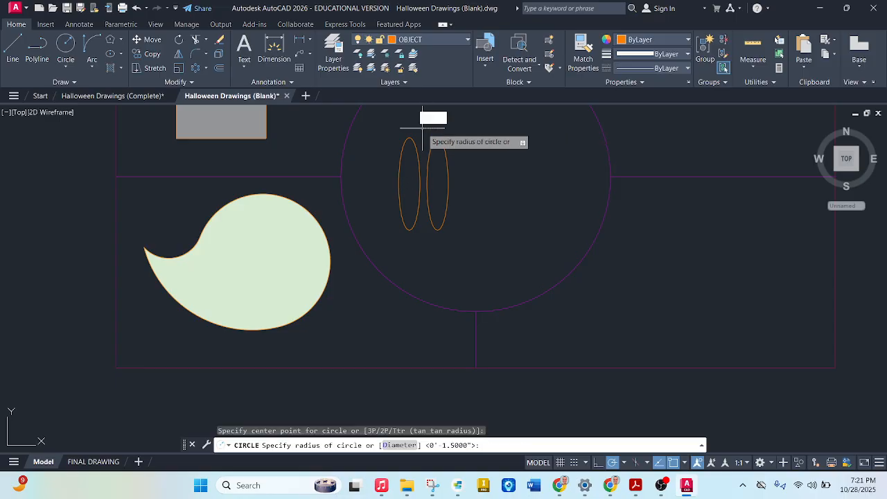
pyautogui.click(451, 183)
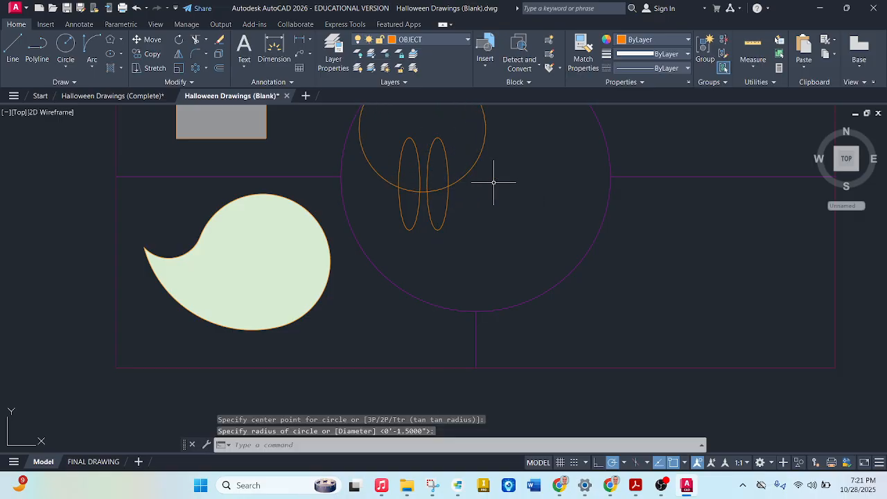
pyautogui.press('Escape')
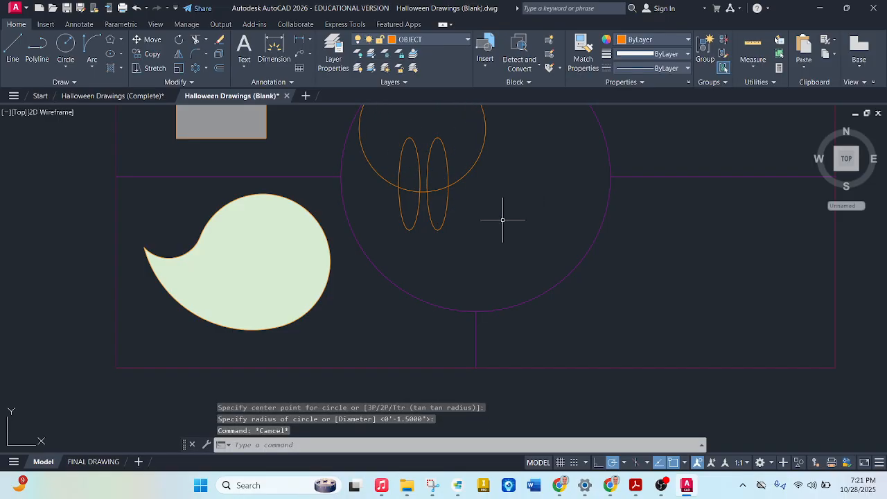
# Step: Trim the circle and the upper parts of both ellipses, leaving two eye outlines with slanted, curved tops
pyautogui.write('tr')
pyautogui.press('Return')
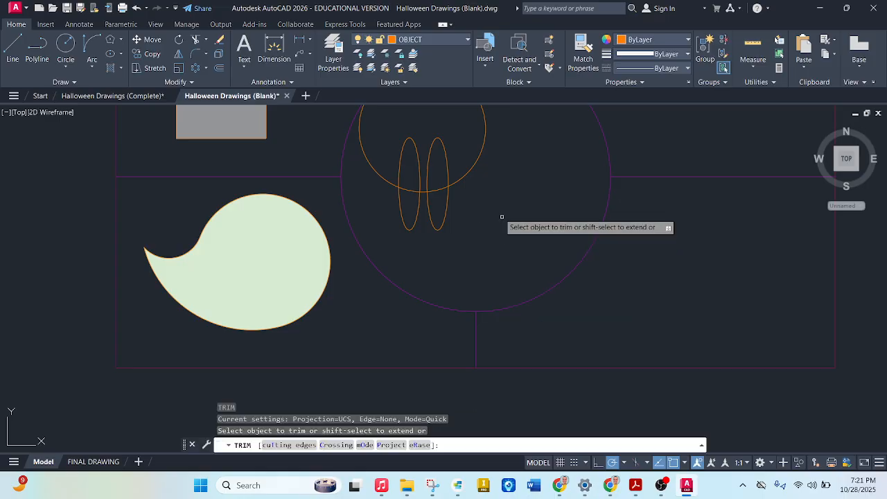
pyautogui.click(492, 199)
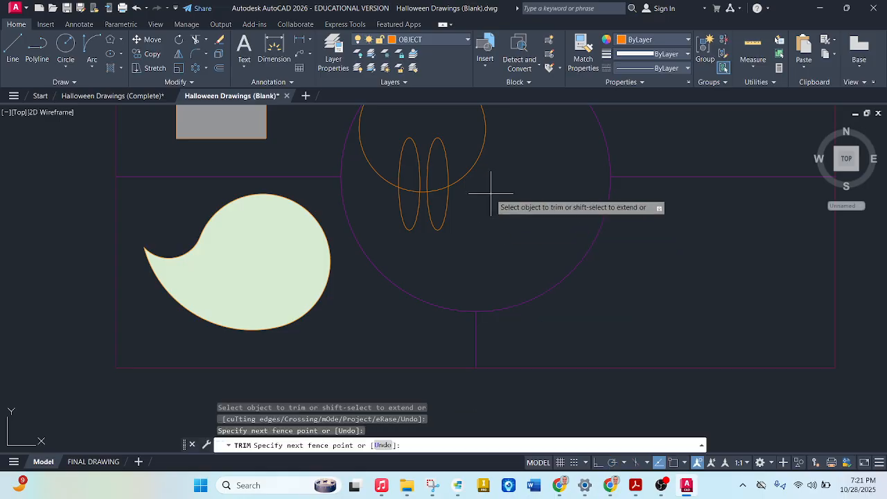
pyautogui.click(381, 186)
pyautogui.press('Return')
pyautogui.scroll(4, 427, 184)
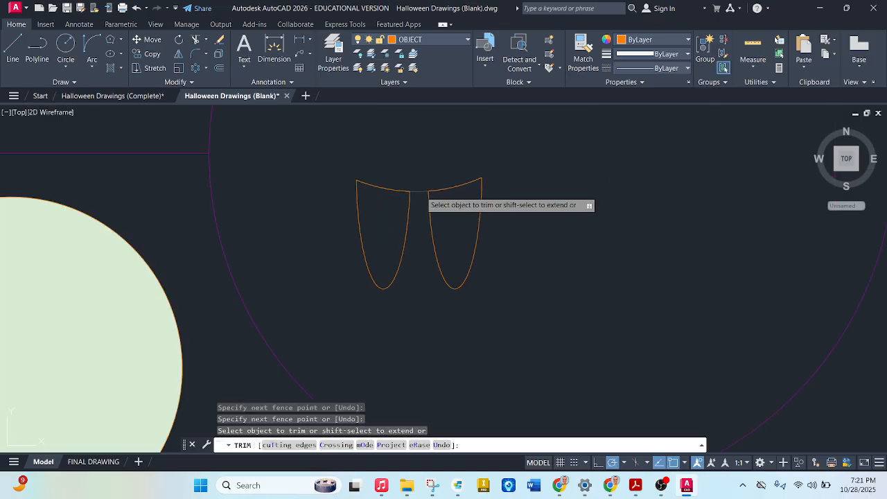
pyautogui.scroll(-5, 463, 160)
pyautogui.scroll(3, 515, 157)
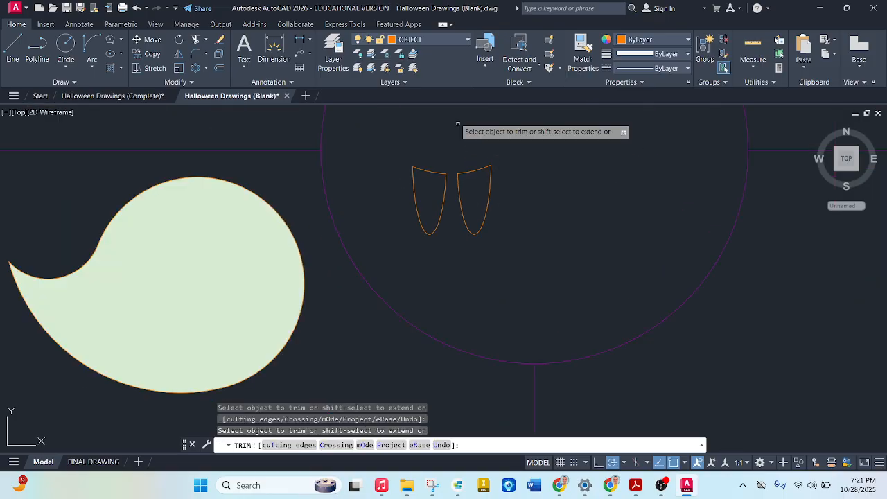
# Step: Create a solid hatch inside both eye outlines, using their curved tops and elliptical sides as boundaries
pyautogui.click(463, 39)
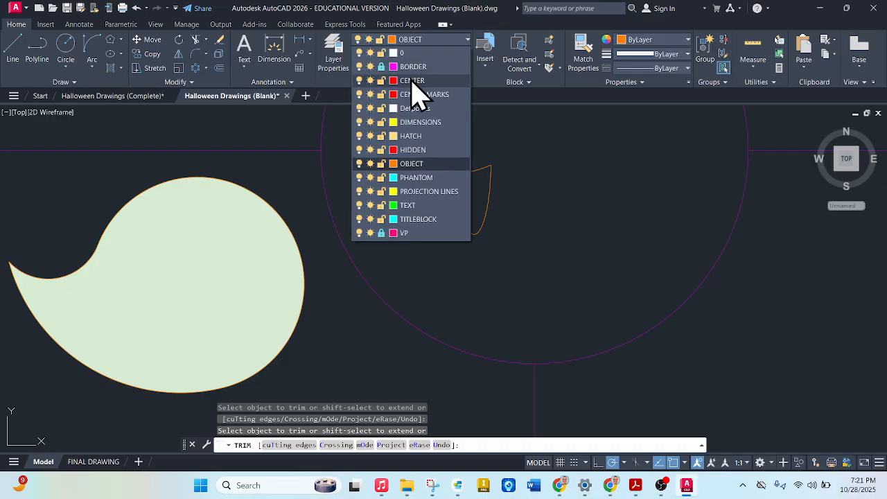
pyautogui.click(113, 69)
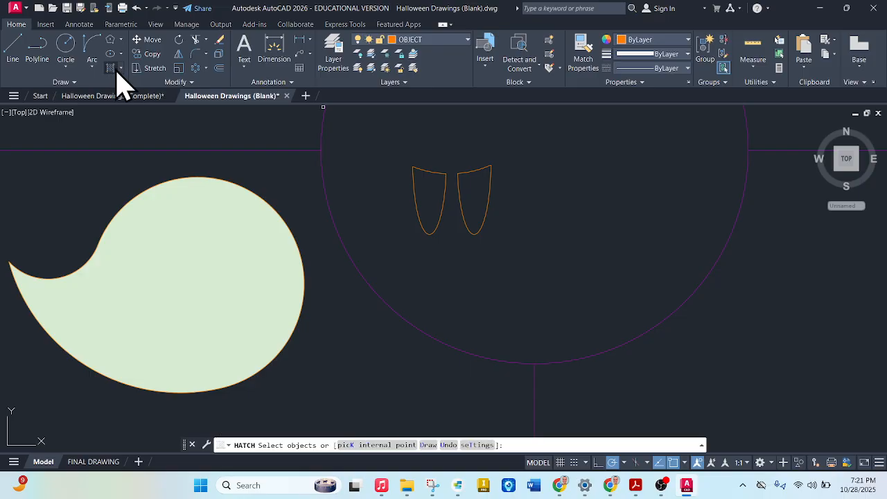
pyautogui.click(426, 173)
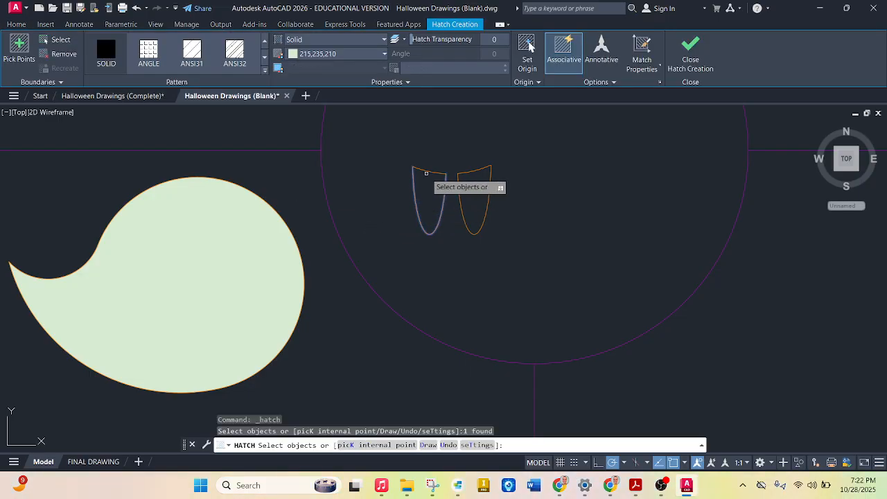
pyautogui.click(426, 173)
pyautogui.click(460, 183)
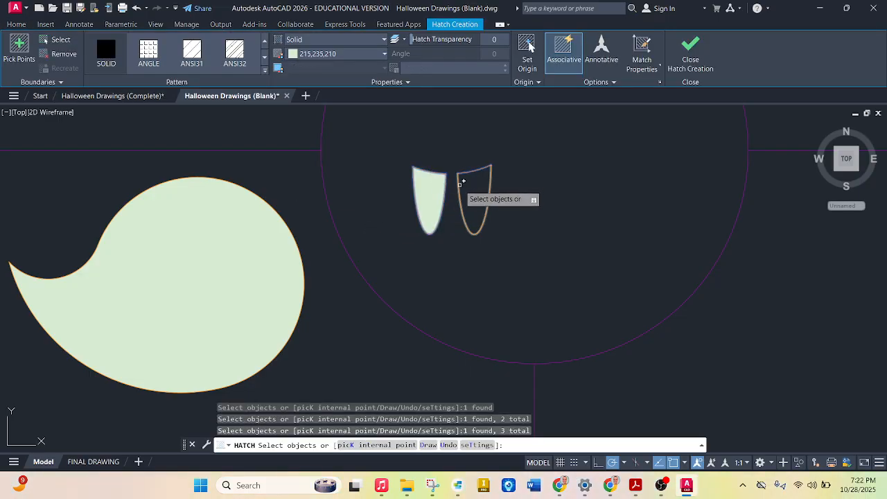
pyautogui.click(460, 183)
# Step: Try red 205,32,39 on the eye hatch, and set its final colour to black 0,0,0
pyautogui.click(297, 54)
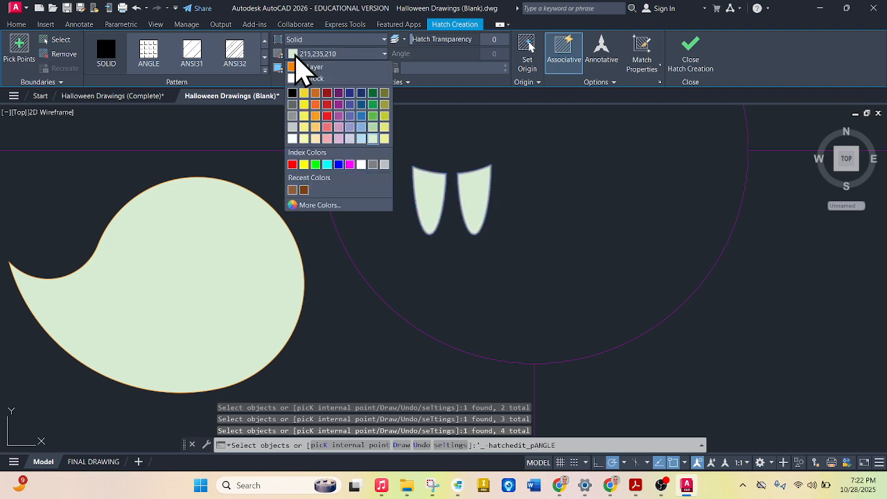
pyautogui.click(327, 105)
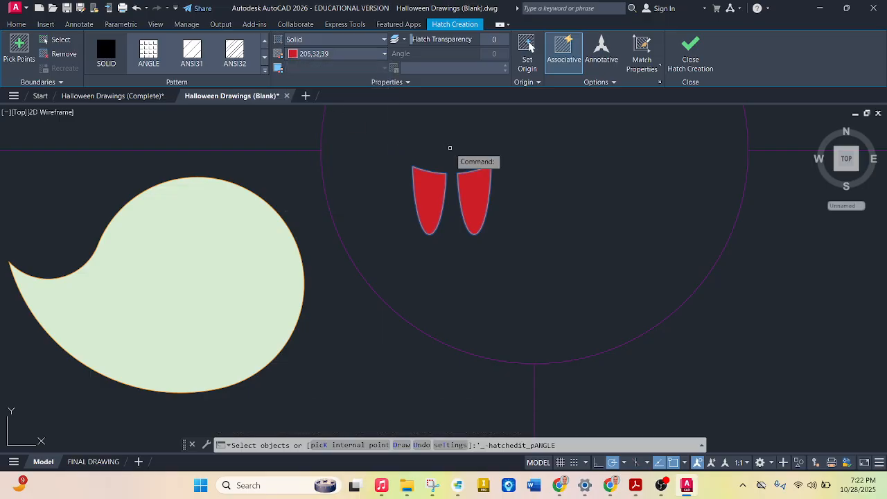
pyautogui.click(291, 55)
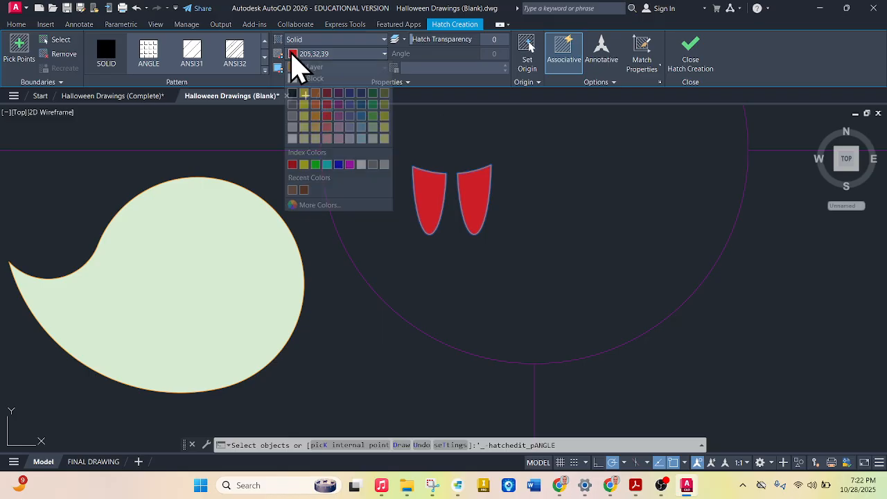
pyautogui.click(292, 93)
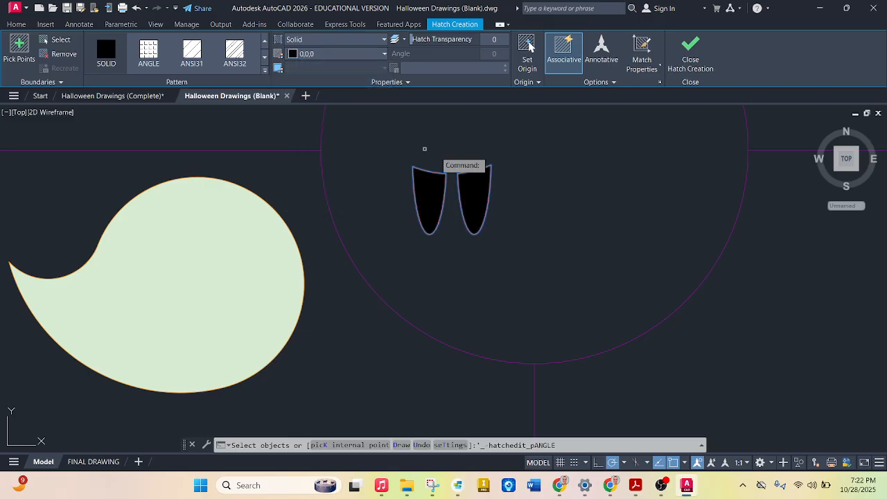
pyautogui.press('Escape')
# Step: Move the black eye hatch out of the central circle onto the upper right part of the ghost's body
pyautogui.click(524, 149)
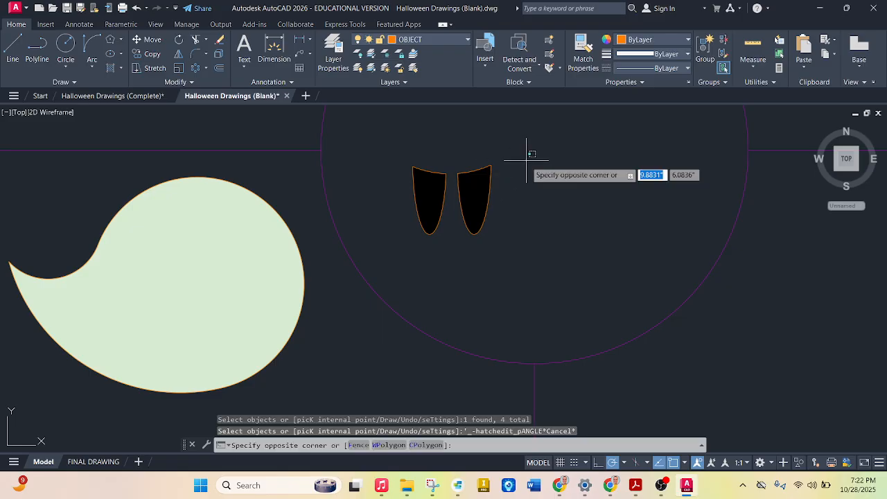
pyautogui.click(411, 255)
pyautogui.click(452, 199)
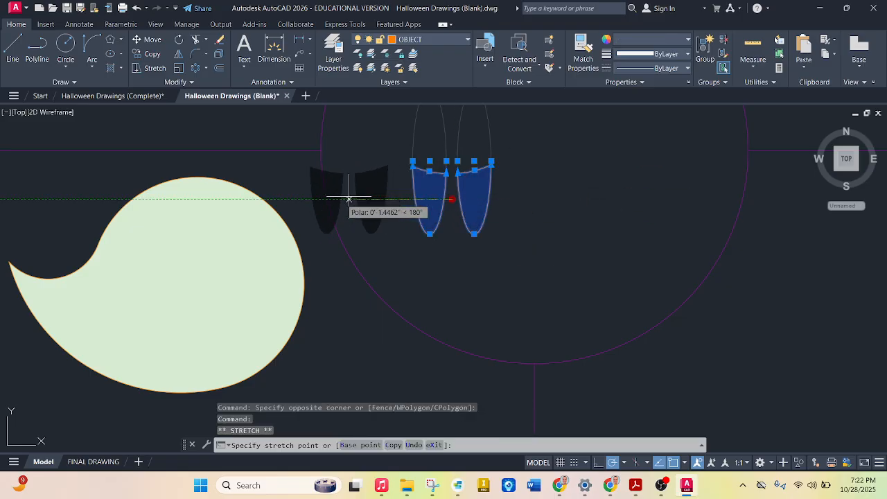
pyautogui.click(230, 258)
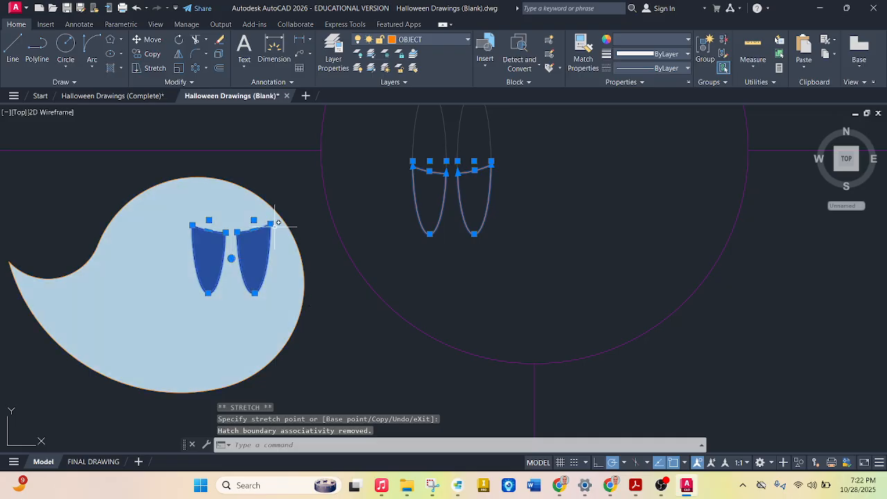
pyautogui.press('Escape')
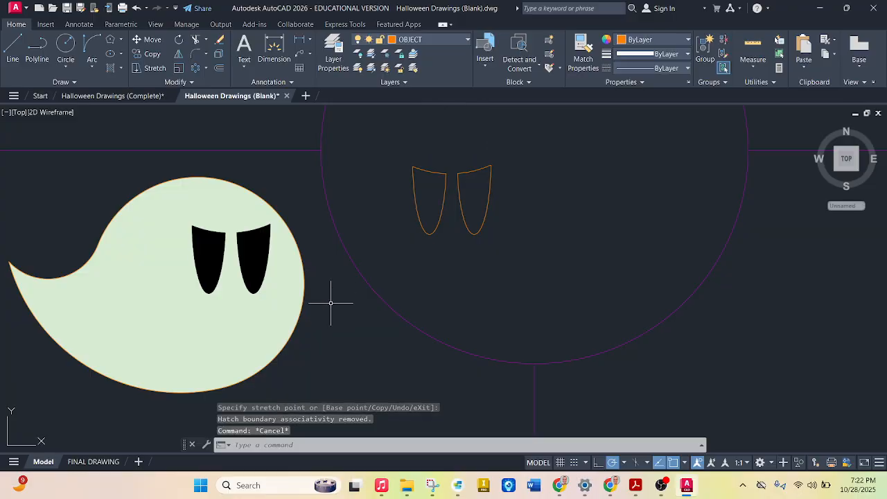
# Step: Delete the leftover eye outlines in the central circle, and check the ghost's eyes in the FINAL DRAWING layout before returning to model space
pyautogui.click(511, 151)
pyautogui.click(406, 238)
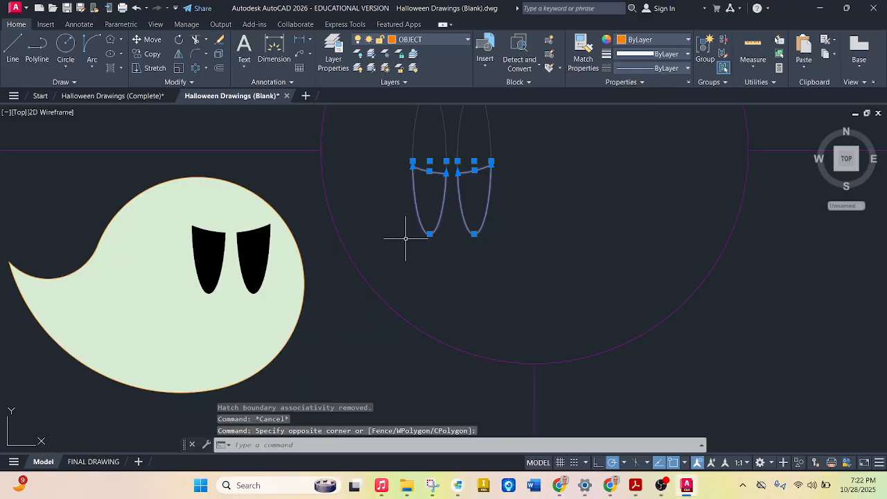
pyautogui.press('Delete')
pyautogui.click(91, 463)
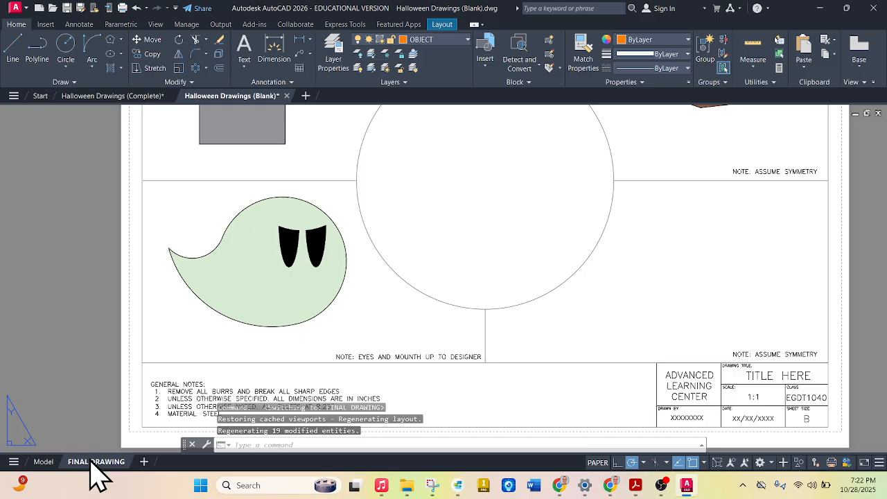
pyautogui.click(41, 462)
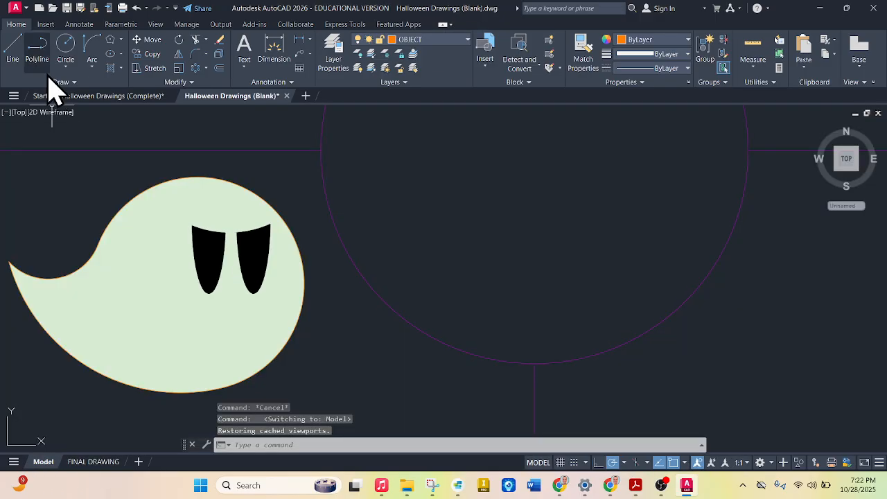
# Step: Draw the outer curve of the ghost's smile below the eyes as a start-end-direction arc bulging down towards the tail side
pyautogui.click(90, 45)
pyautogui.click(160, 298)
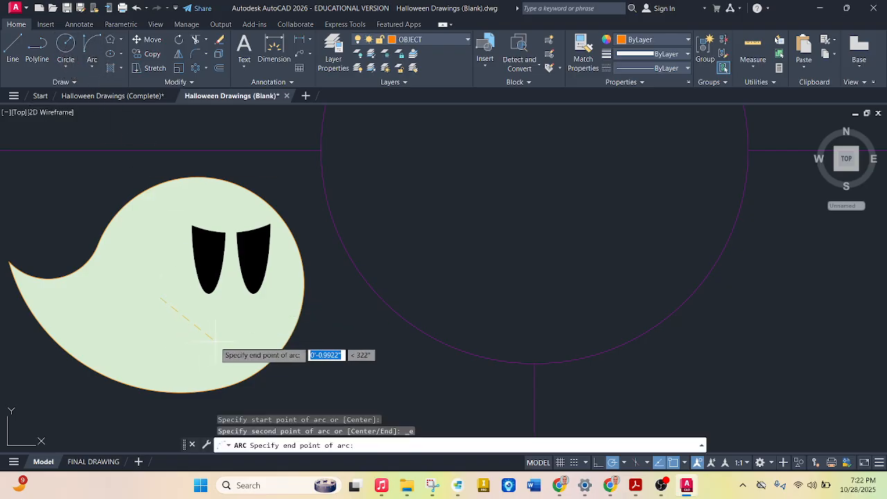
pyautogui.click(216, 342)
pyautogui.click(144, 345)
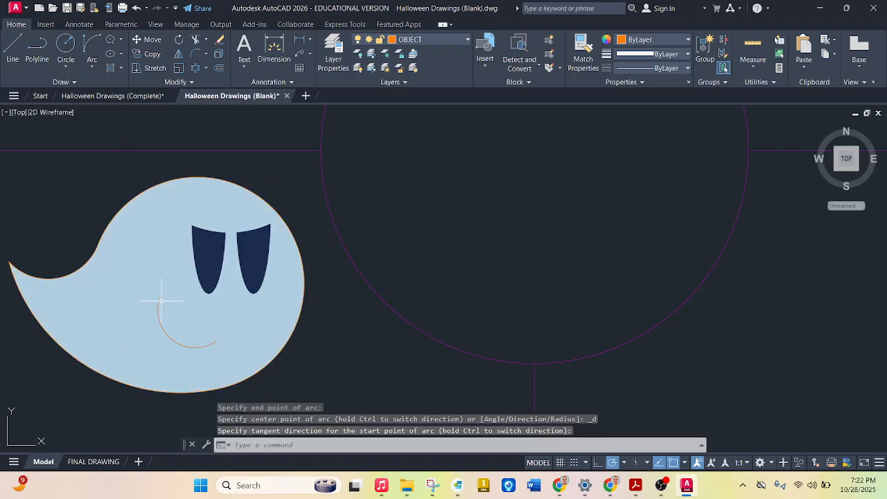
pyautogui.press('Return')
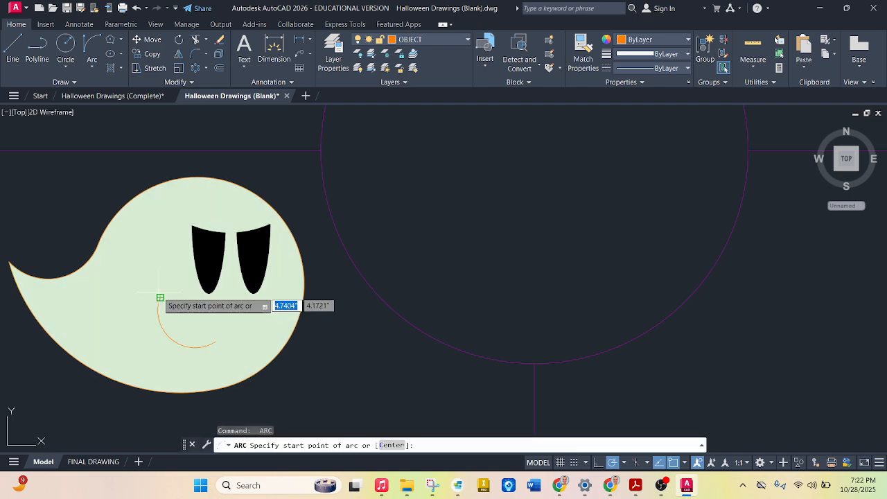
pyautogui.click(160, 298)
pyautogui.click(216, 341)
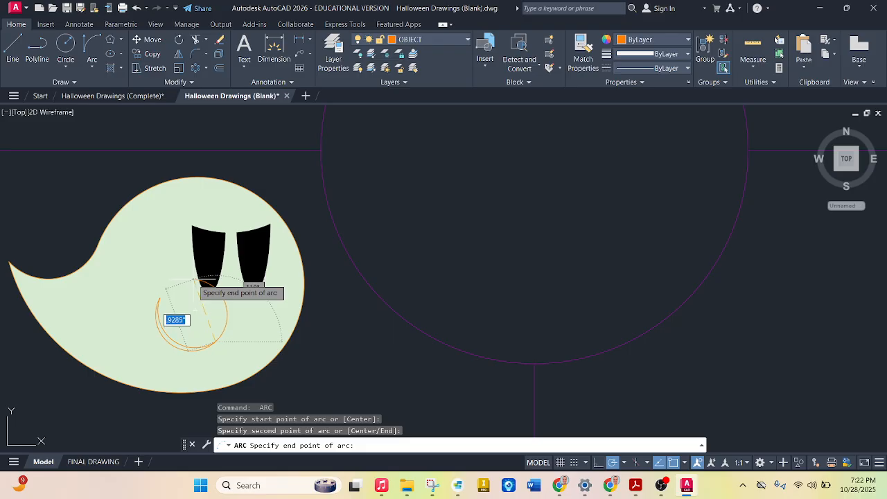
# Step: Draw a shallower three-point arc between the smile curve's two endpoints to close the crescent-shaped mouth
pyautogui.click(92, 63)
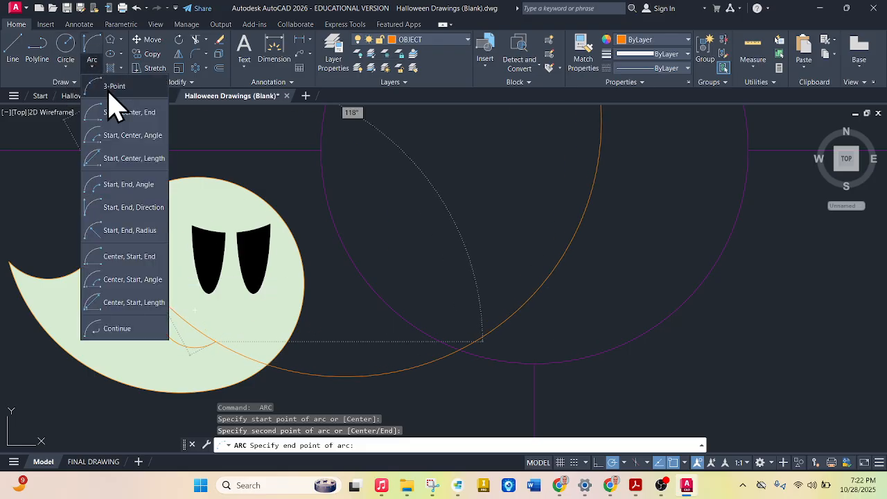
pyautogui.click(111, 85)
pyautogui.click(169, 300)
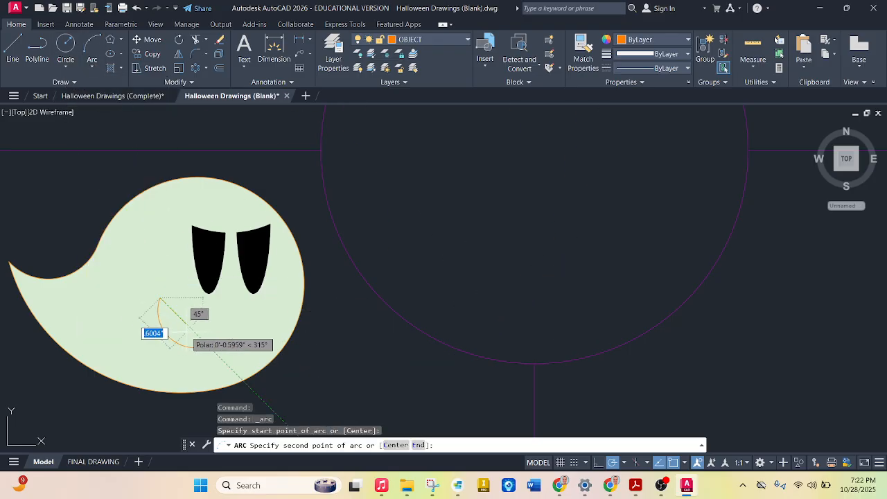
pyautogui.click(185, 336)
pyautogui.click(215, 341)
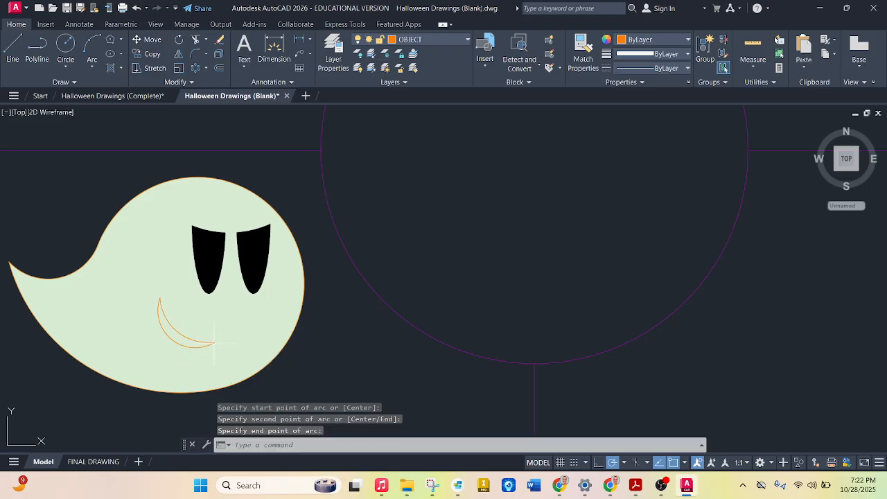
pyautogui.rightClick(191, 316)
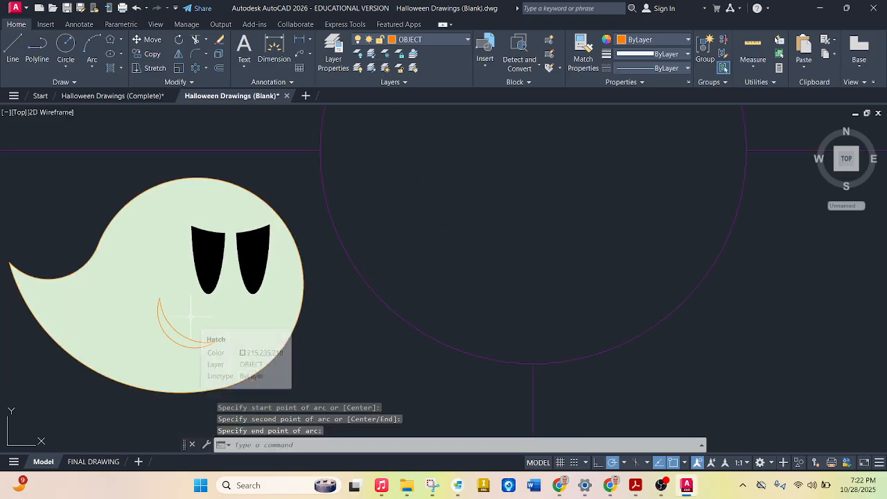
pyautogui.click(211, 343)
pyautogui.click(111, 69)
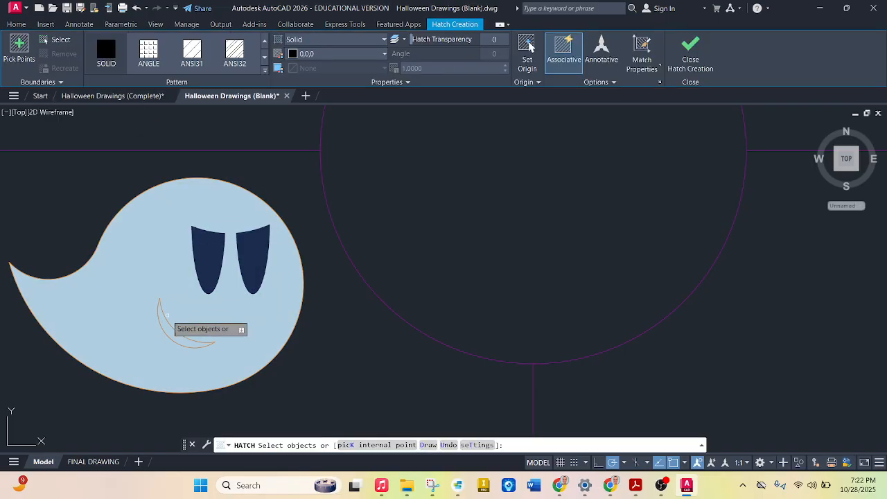
pyautogui.click(165, 323)
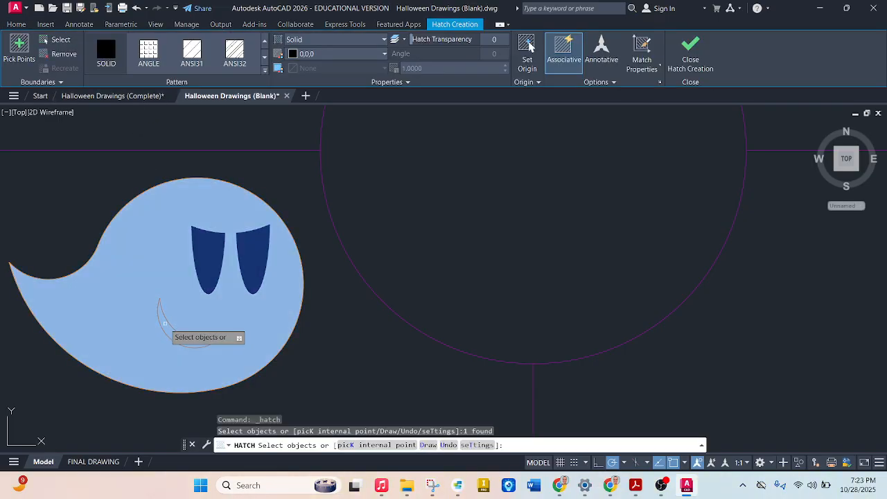
pyautogui.press('Return')
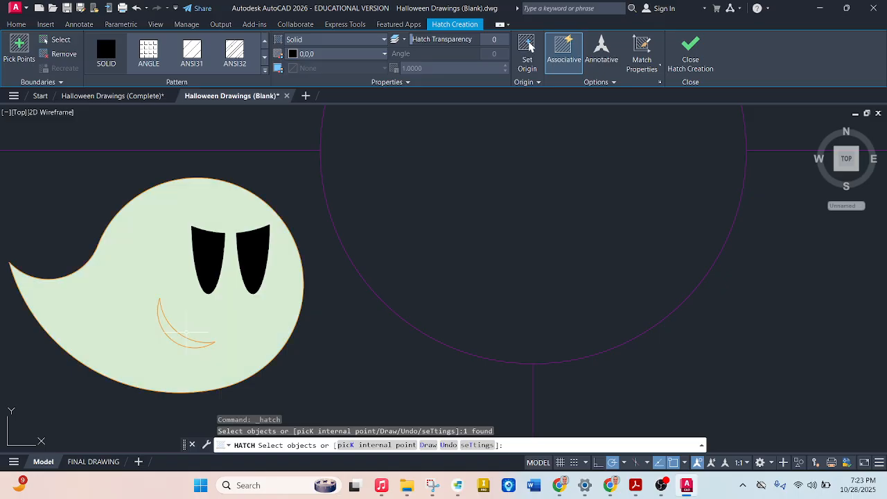
# Step: Create a solid hatch between the mouth's two arcs and set its colour to dark red 153,27,30
pyautogui.click(111, 69)
pyautogui.scroll(2, 162, 316)
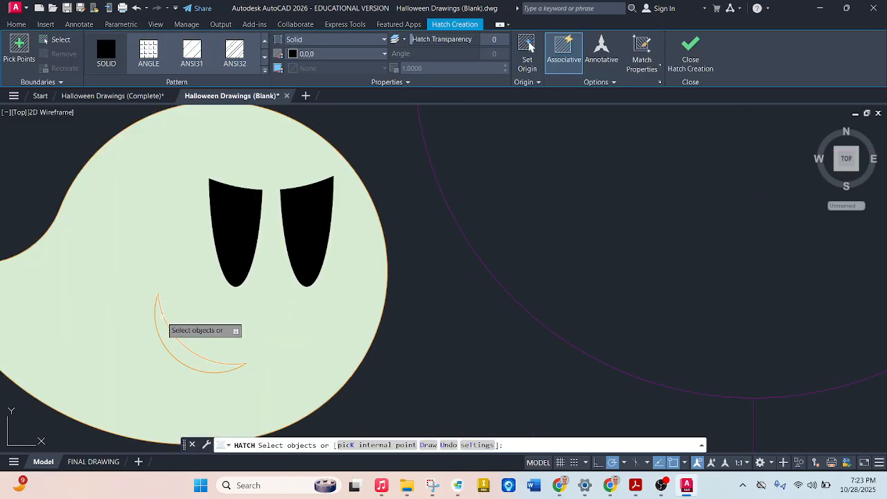
pyautogui.click(162, 316)
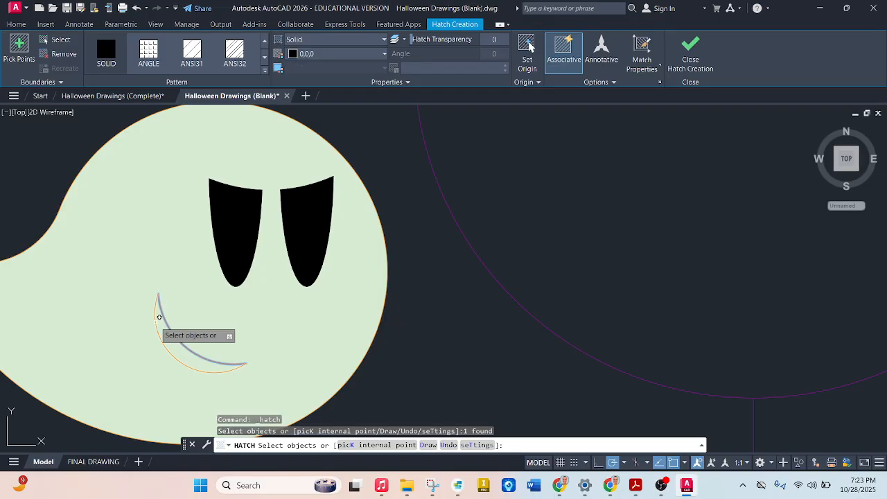
pyautogui.click(165, 316)
pyautogui.click(305, 54)
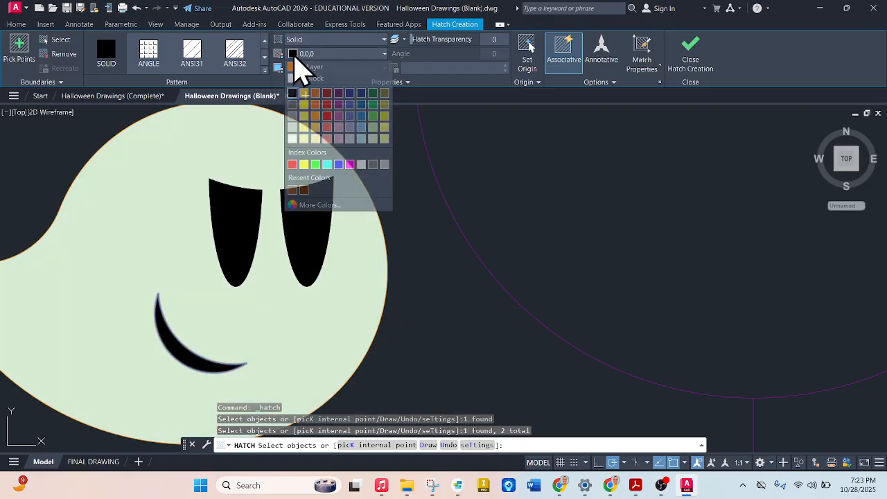
pyautogui.click(327, 97)
pyautogui.press('Escape')
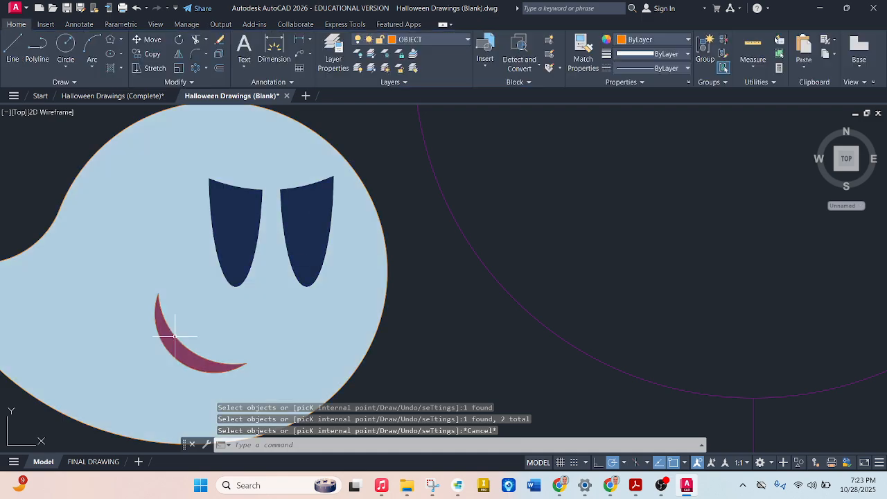
pyautogui.press('Escape')
# Step: Move the red mouth hatch up and to the right so it sits close beneath the ghost's eyes
pyautogui.click(198, 333)
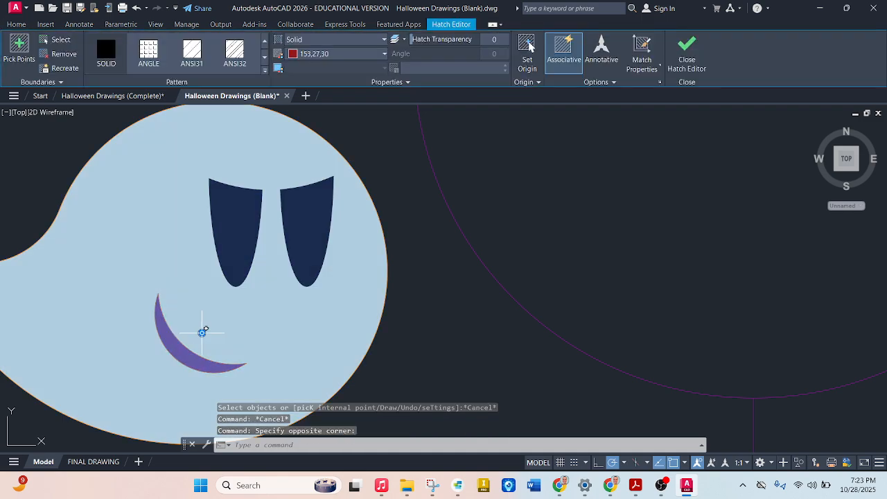
pyautogui.click(202, 332)
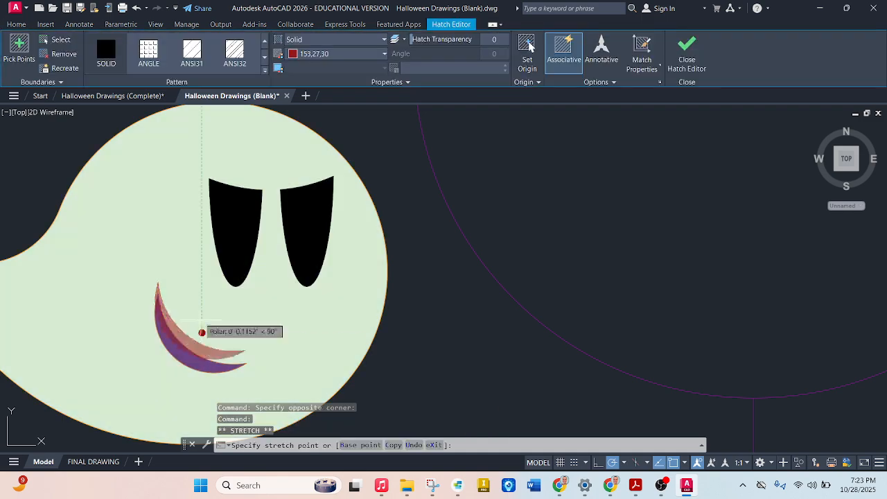
pyautogui.click(223, 285)
pyautogui.press('Escape')
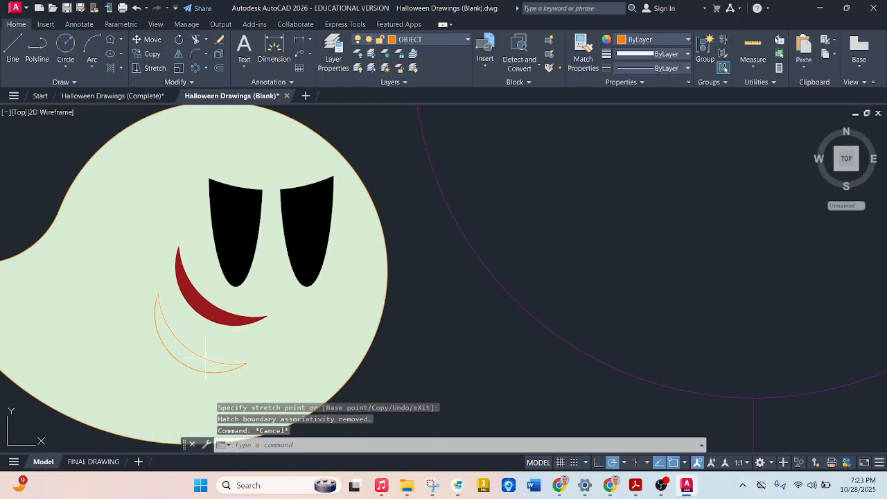
# Step: Delete both leftover arcs of the mouth outline below the red hatch
pyautogui.click(205, 357)
pyautogui.press('Delete')
pyautogui.click(203, 372)
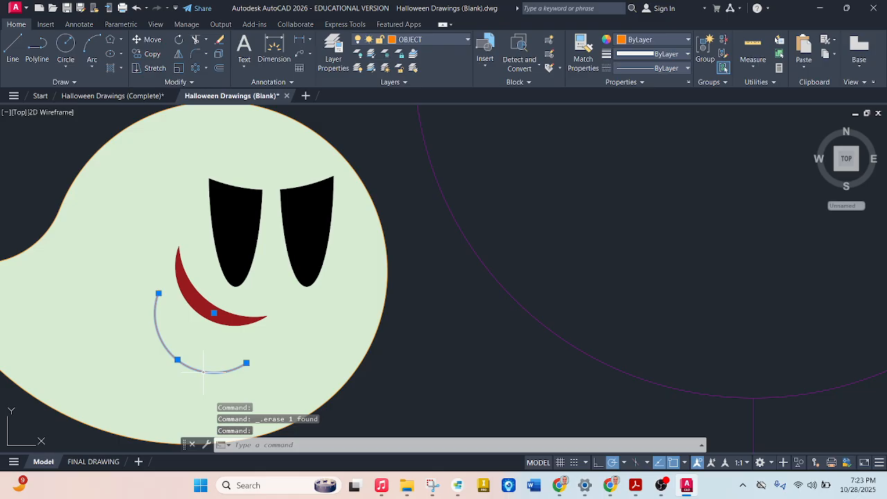
pyautogui.press('Delete')
# Step: Check the ghost's face and the empty lower right section in the FINAL DRAWING layout, and return to model space
pyautogui.scroll(-5, 203, 371)
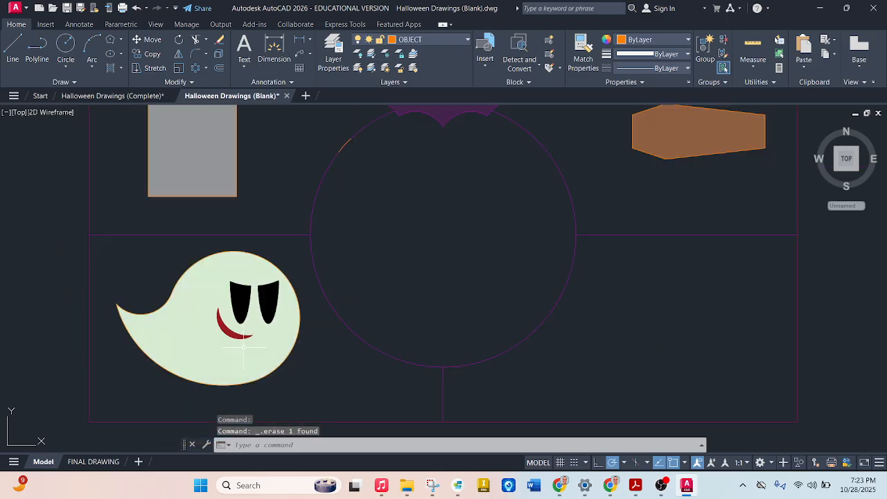
pyautogui.click(94, 462)
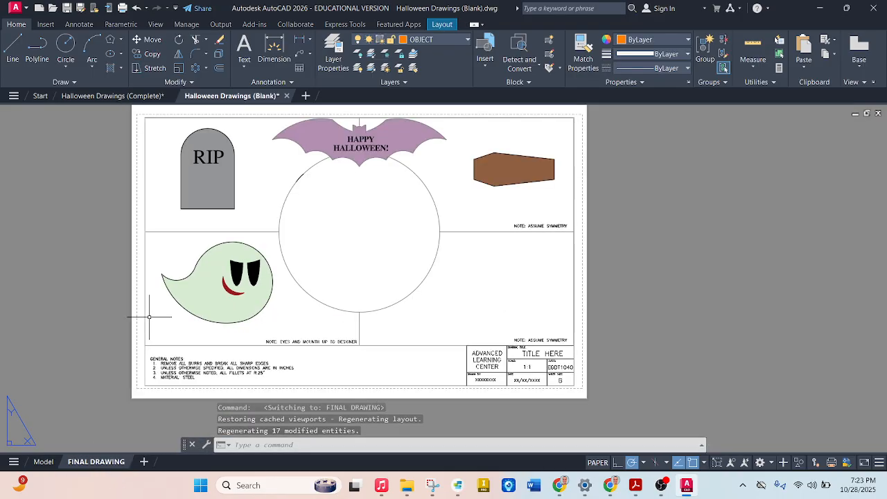
pyautogui.scroll(4, 530, 282)
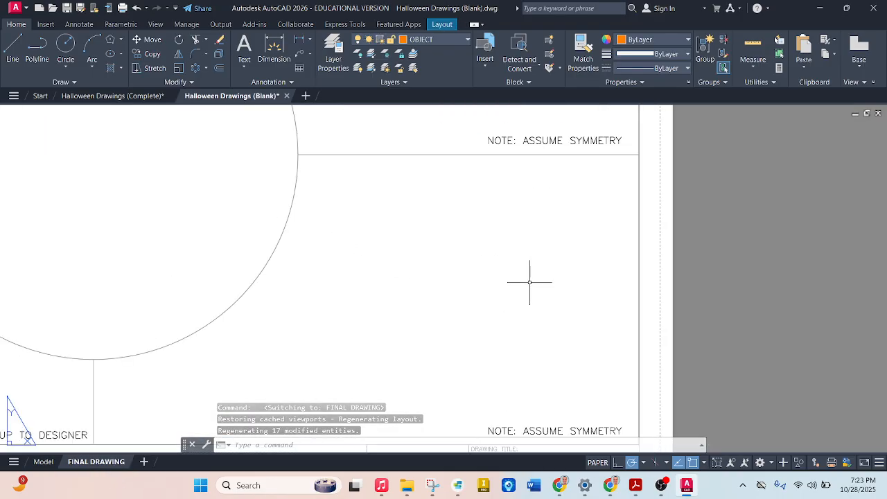
pyautogui.scroll(-3, 531, 282)
pyautogui.scroll(1, 530, 281)
pyautogui.scroll(2, 552, 346)
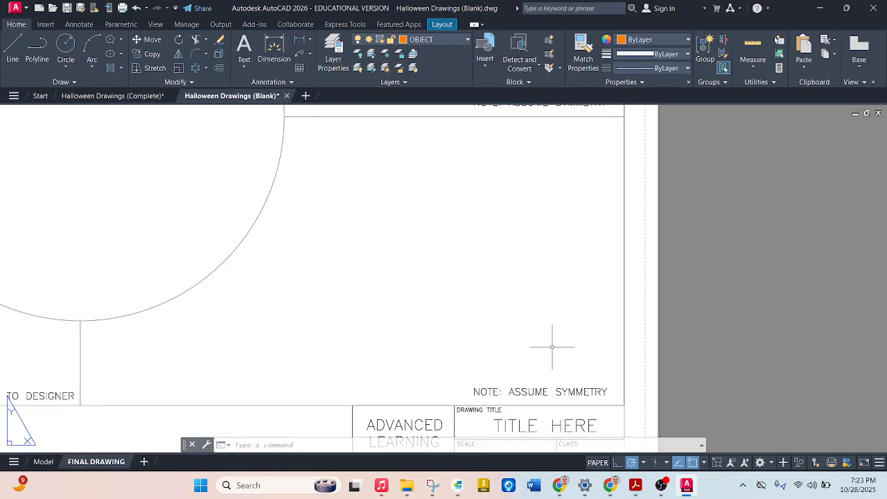
pyautogui.click(43, 462)
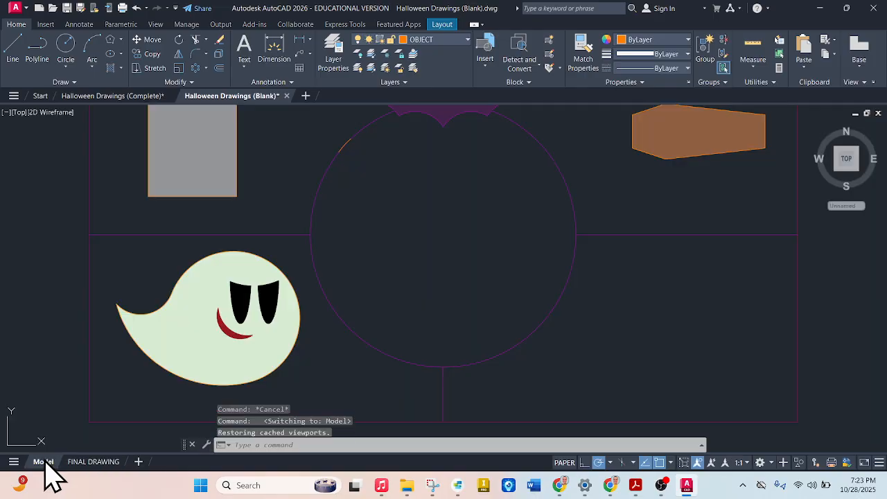
pyautogui.scroll(4, 538, 390)
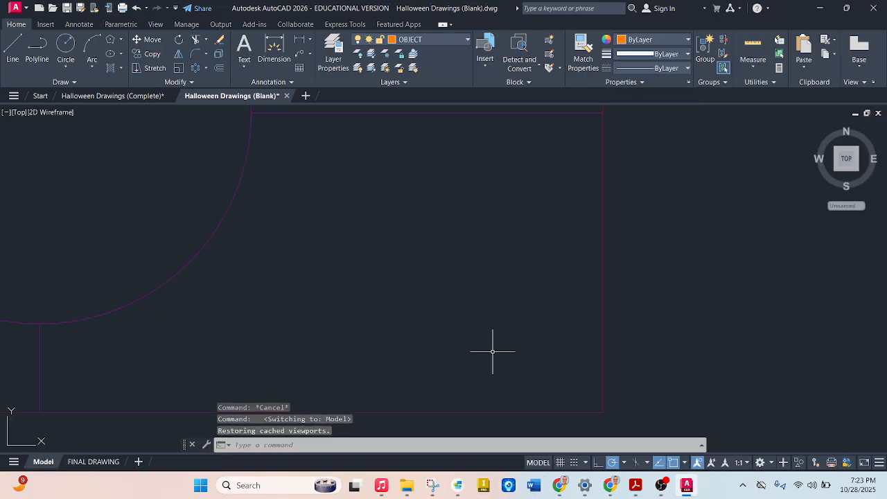
# Step: Examine the witch hat's shape, dimensions and angles in the Halloween Drawings (Complete) reference
pyautogui.click(115, 98)
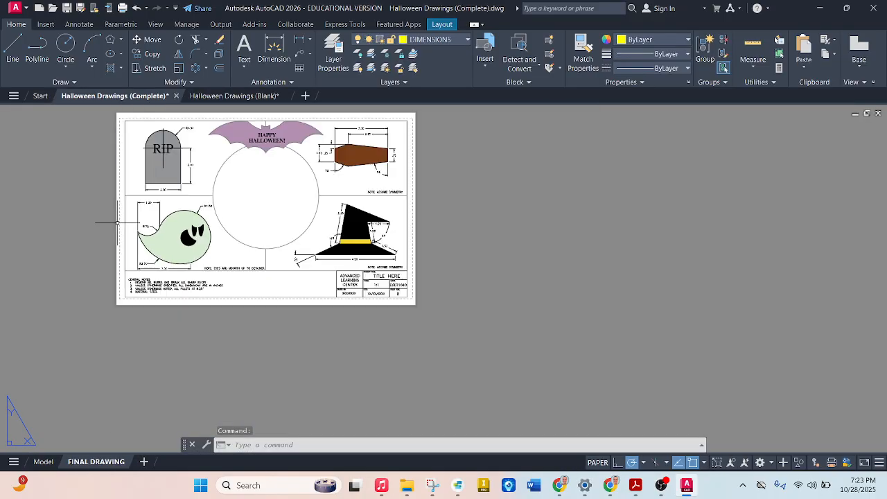
pyautogui.scroll(5, 358, 222)
pyautogui.scroll(-2, 433, 163)
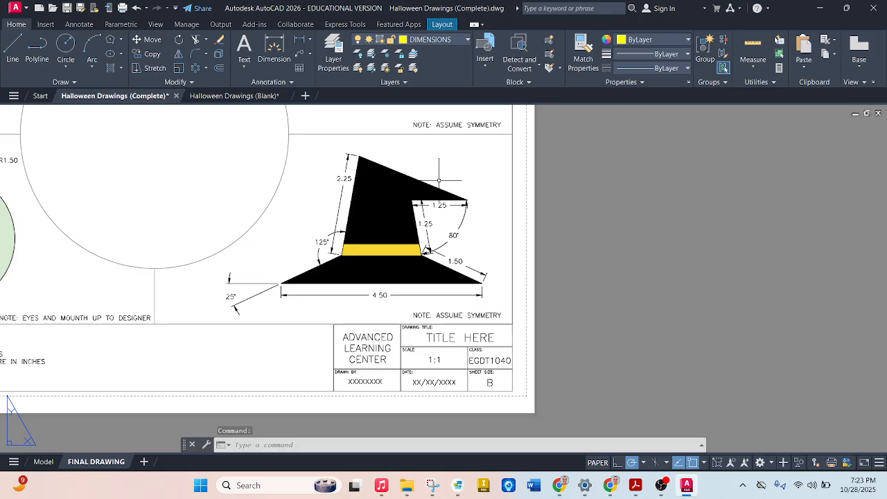
pyautogui.scroll(2, 434, 163)
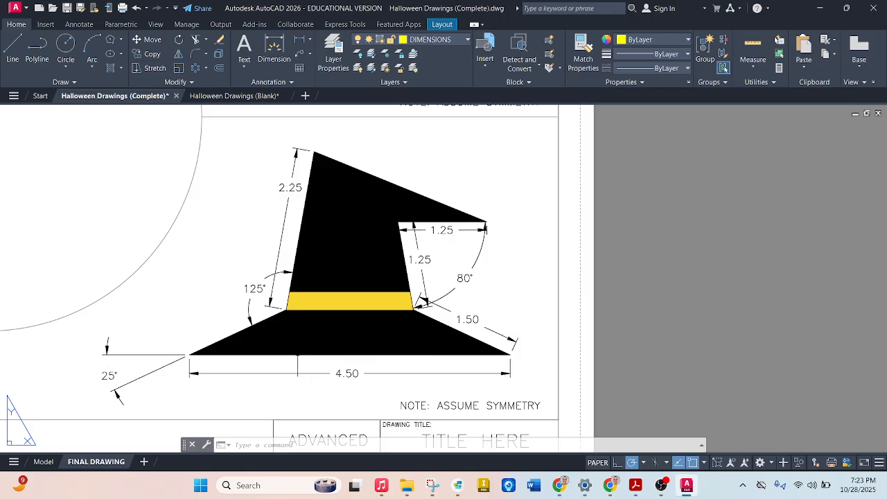
# Step: In Halloween Drawings (Blank), draw the witch hat outline as a rough closed eight-sided polyline with slanted brim edges, flat base and rightward-bent tip
pyautogui.click(240, 100)
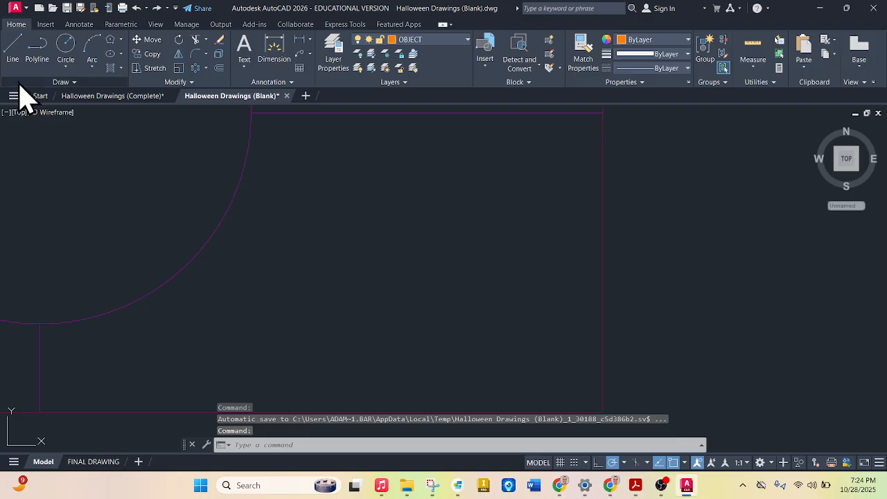
pyautogui.click(35, 46)
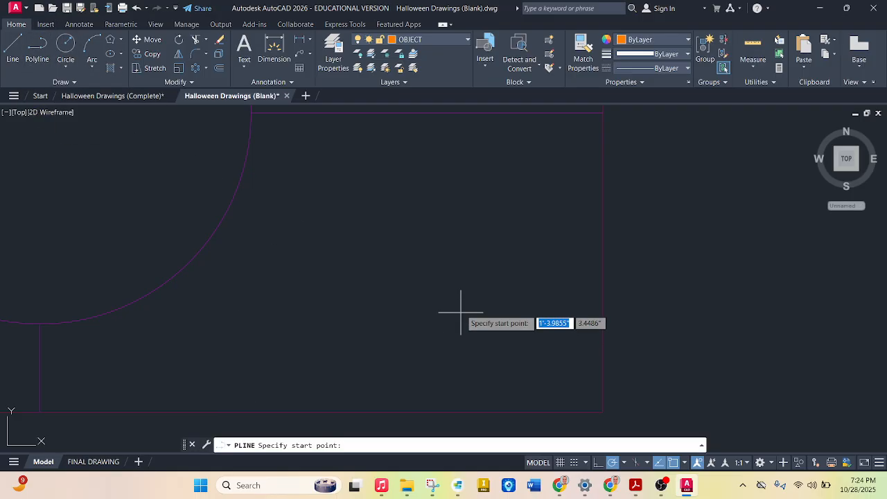
pyautogui.click(402, 172)
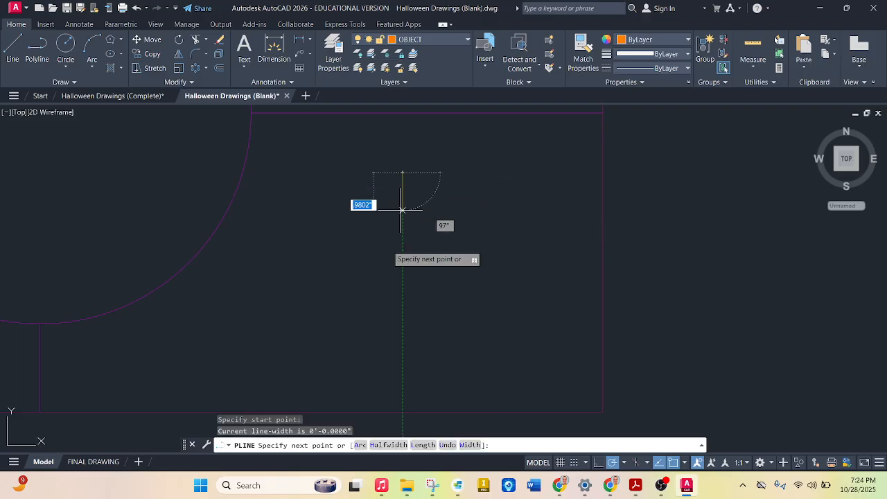
pyautogui.click(374, 298)
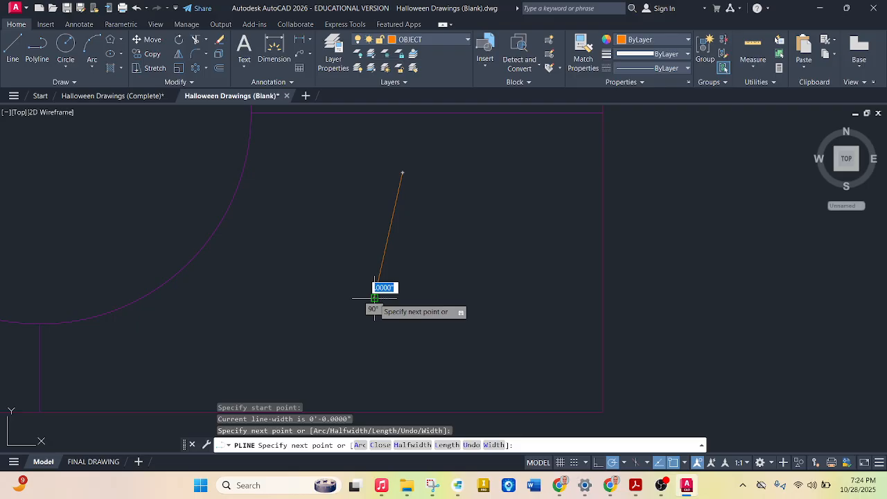
pyautogui.click(246, 352)
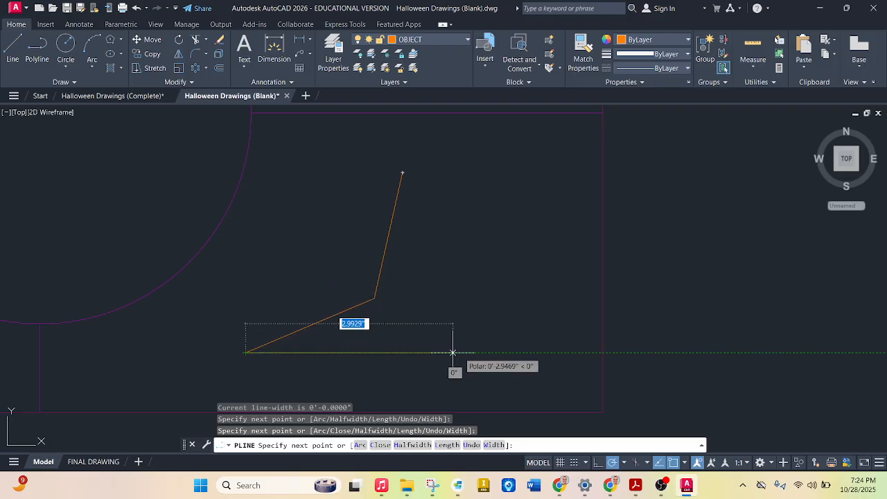
pyautogui.click(567, 353)
pyautogui.click(457, 307)
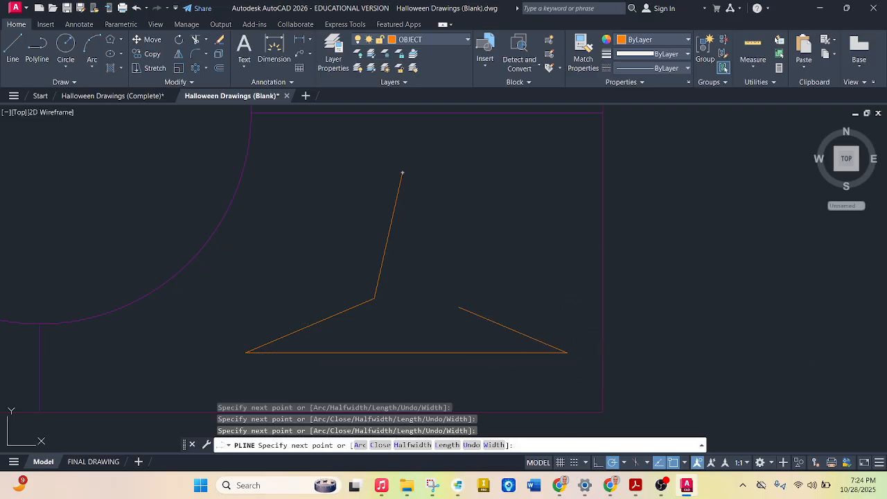
pyautogui.click(450, 243)
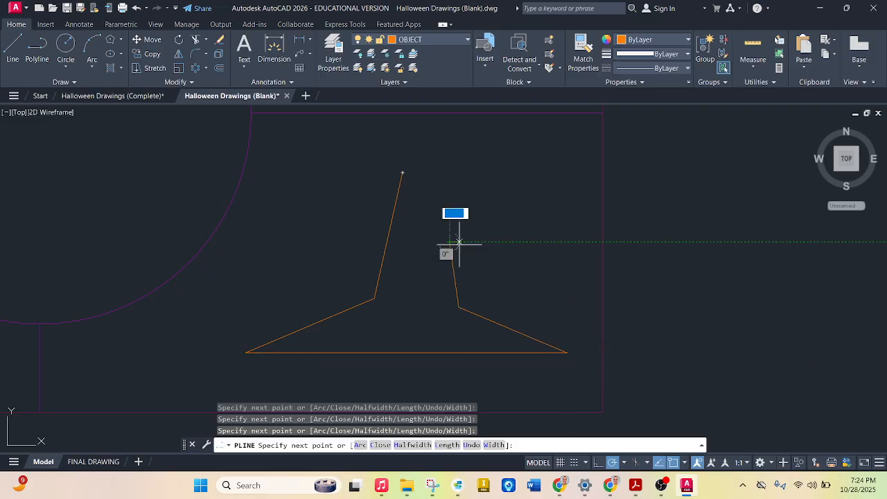
pyautogui.click(515, 249)
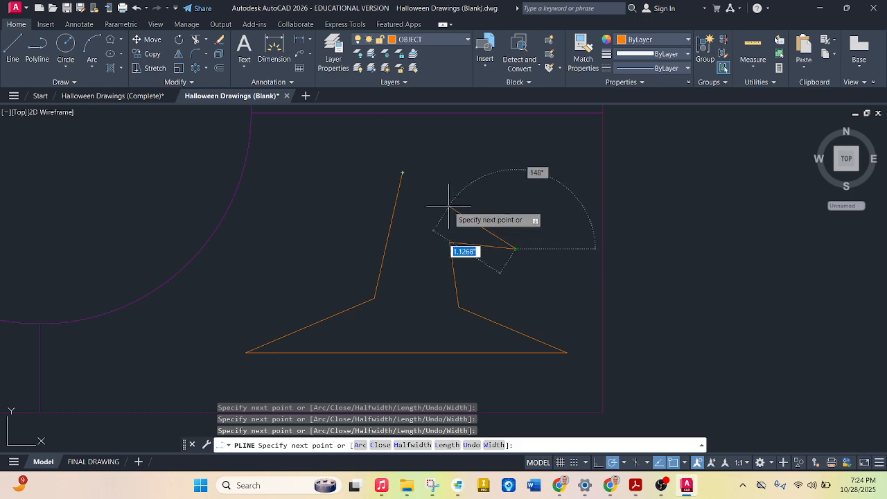
pyautogui.click(422, 172)
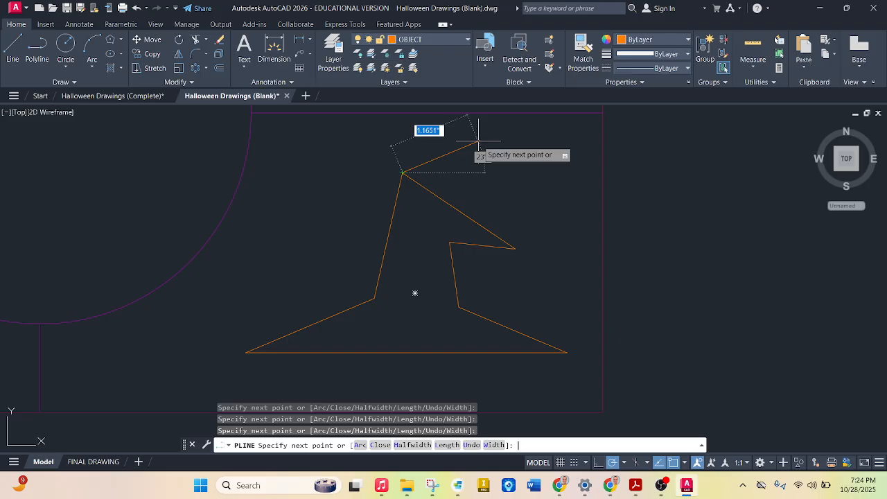
pyautogui.press('Return')
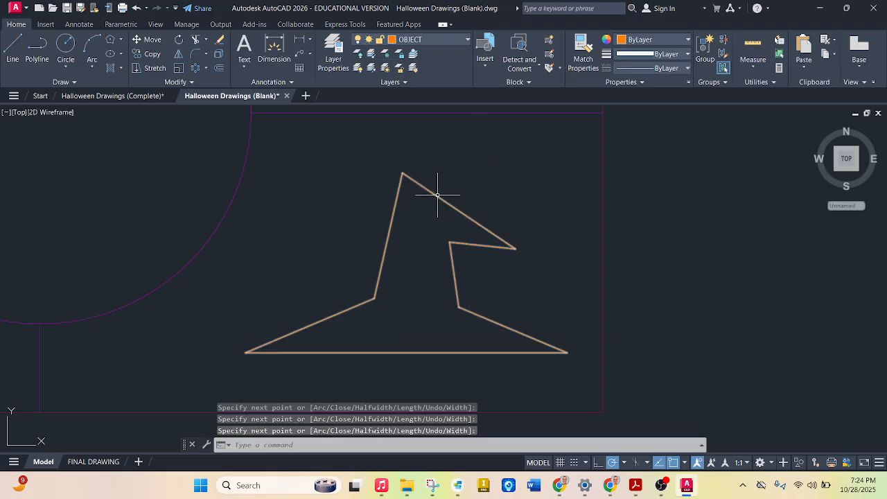
pyautogui.press('Escape')
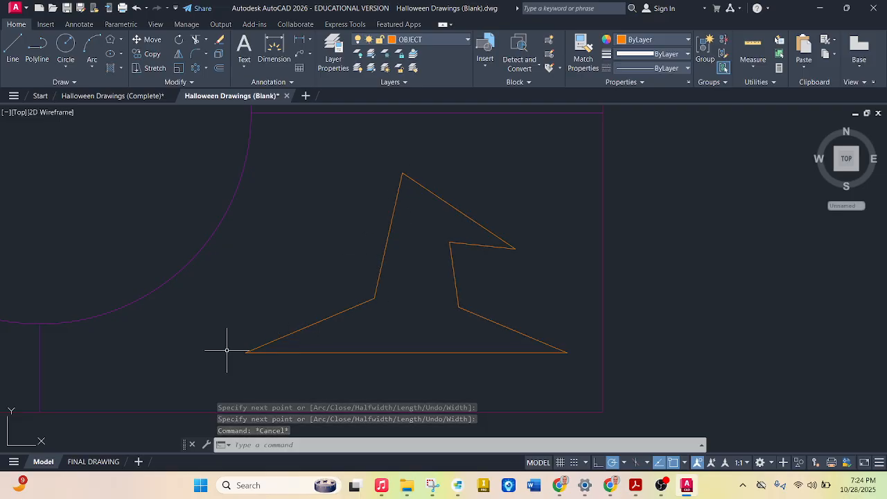
# Step: Stretch the hat outline's peak vertex slightly left, and move the whole outline slightly down and left within the lower right section
pyautogui.click(420, 176)
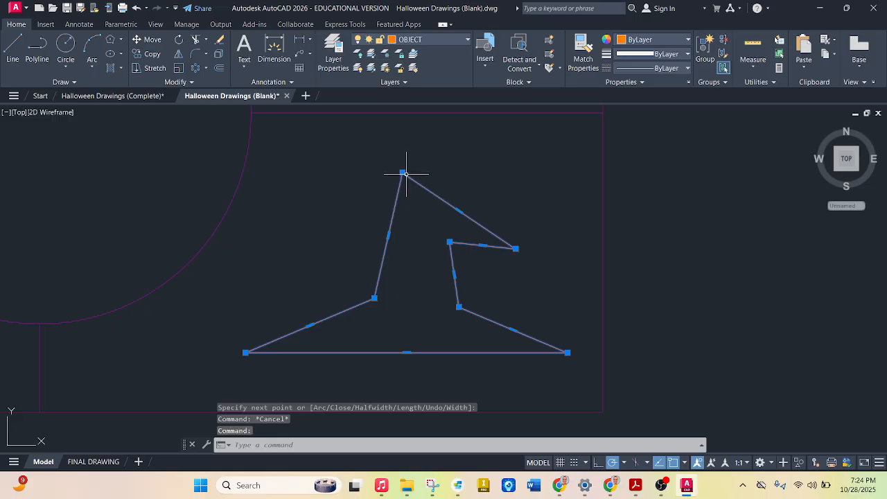
pyautogui.click(403, 172)
pyautogui.click(389, 170)
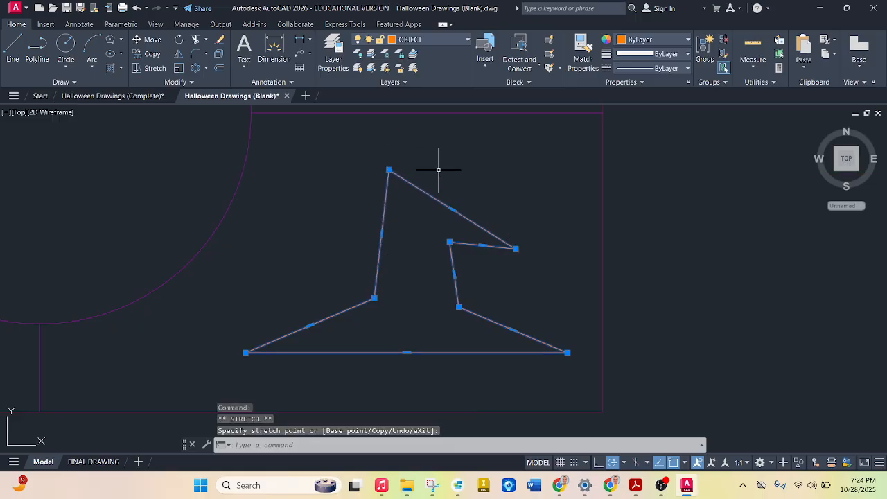
pyautogui.moveTo(411, 182)
pyautogui.mouseDown()
pyautogui.moveTo(441, 175)
pyautogui.moveTo(380, 201)
pyautogui.mouseUp()
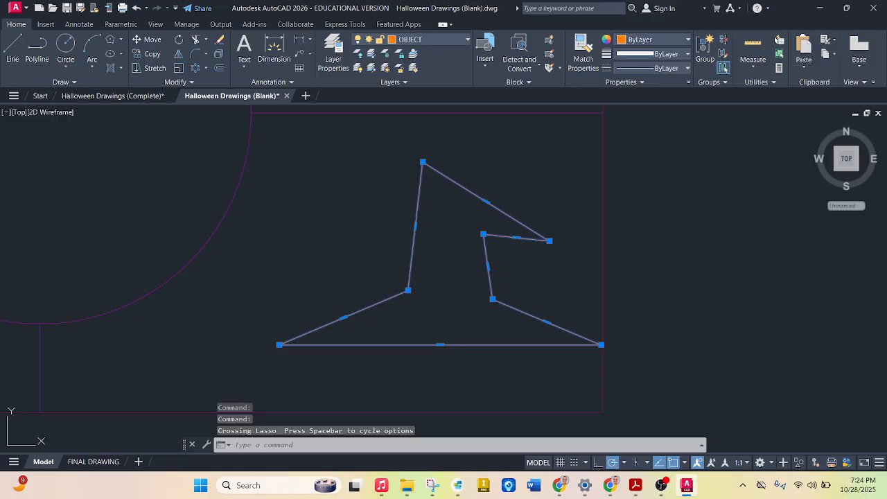
pyautogui.click(461, 163)
pyautogui.click(470, 161)
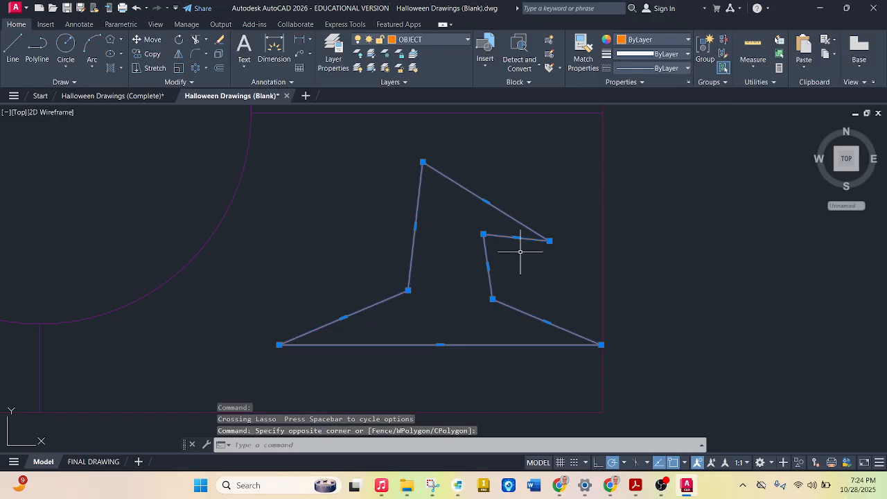
pyautogui.moveTo(514, 307); pyautogui.dragTo(479, 337)
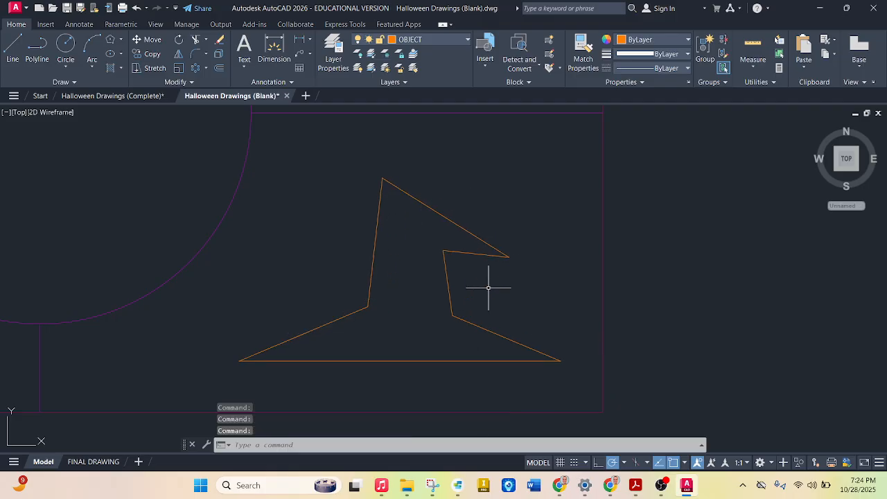
# Step: Apply an Equal constraint between the left and right slanted brim edges of the hat
pyautogui.click(121, 24)
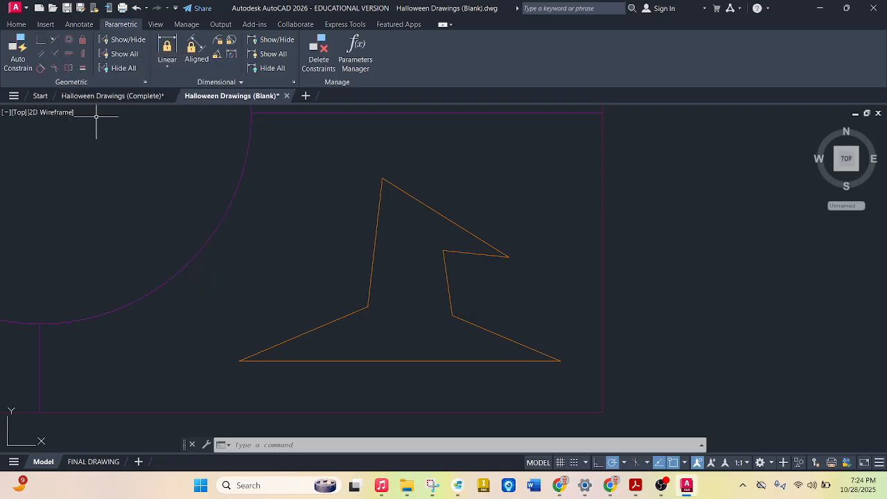
pyautogui.click(82, 68)
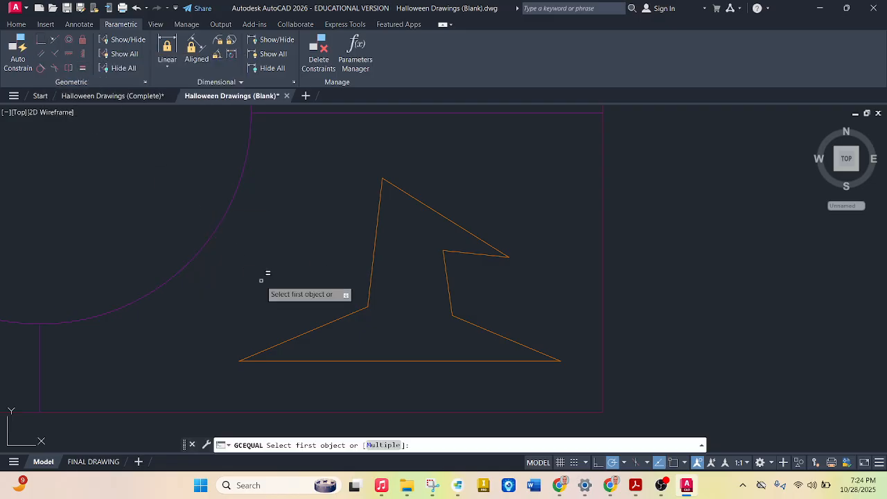
pyautogui.click(330, 321)
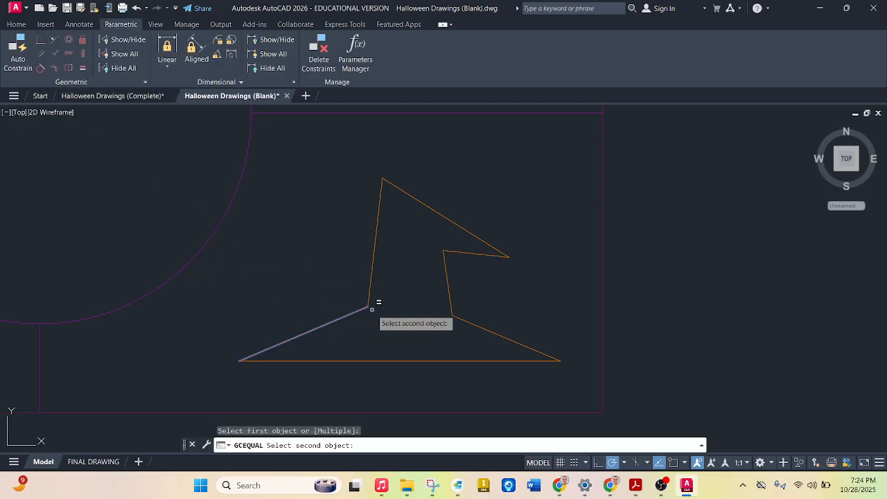
pyautogui.click(487, 324)
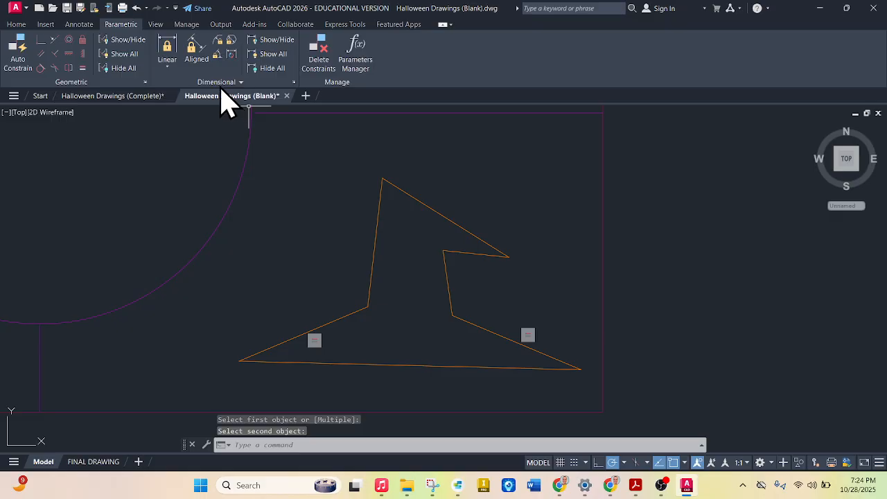
# Step: Apply Horizontal constraints to the hat's base line and to the short edge under its bent tip
pyautogui.click(69, 54)
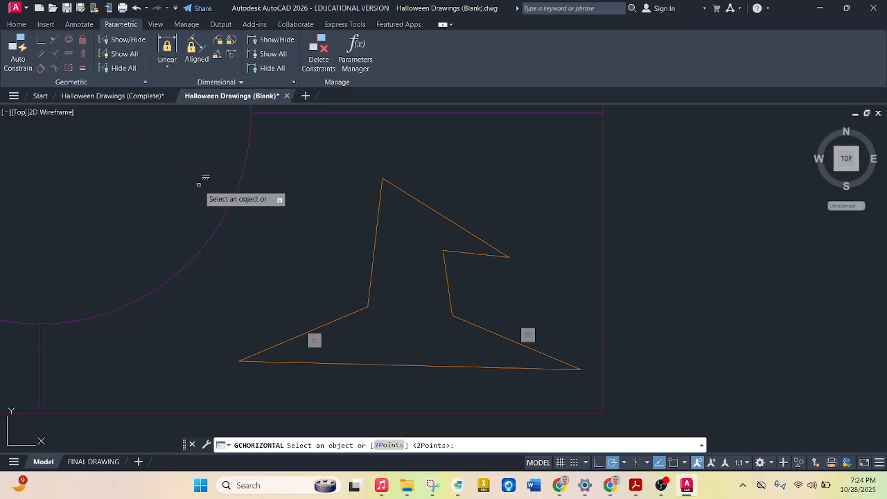
pyautogui.click(379, 363)
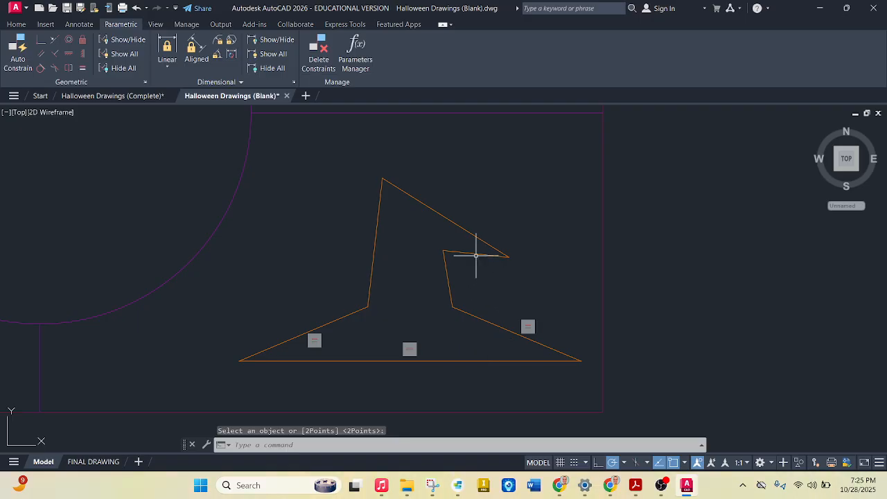
pyautogui.press('Return')
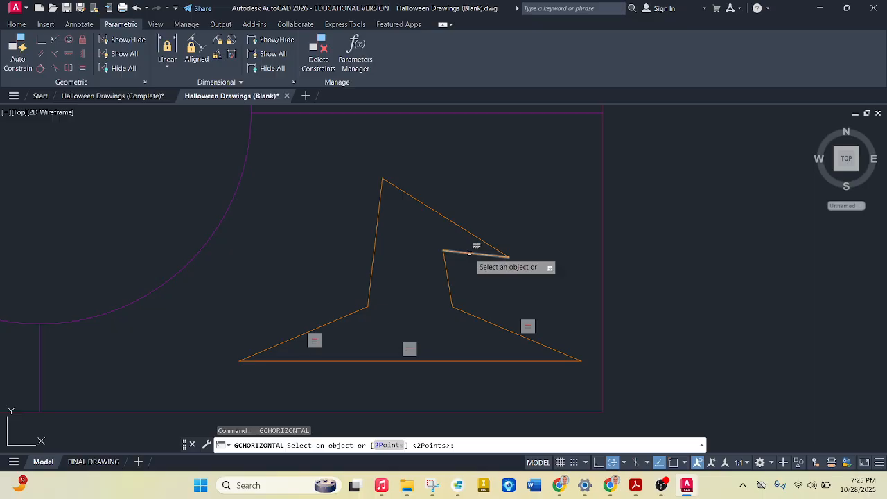
pyautogui.click(469, 253)
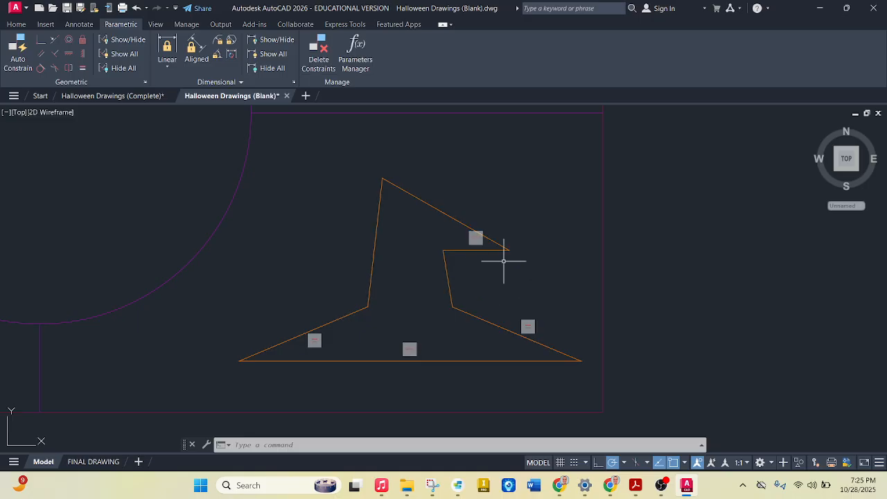
# Step: Add a linear dimensional constraint of 4.50 between the two ends of the hat's base, placed below it
pyautogui.click(171, 50)
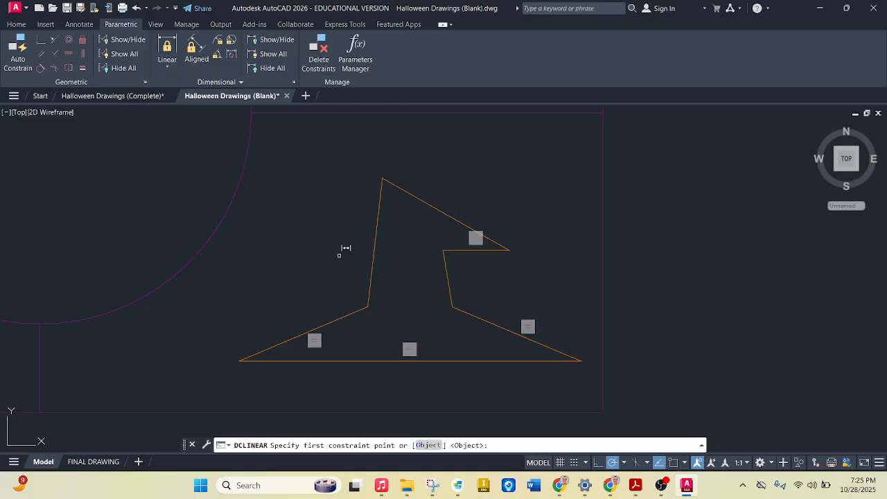
pyautogui.click(240, 359)
pyautogui.click(581, 360)
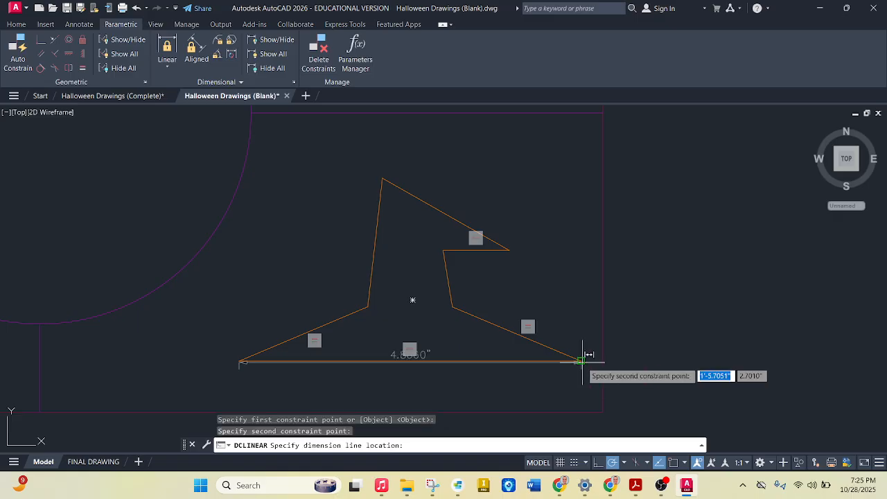
pyautogui.click(434, 382)
pyautogui.press('Return')
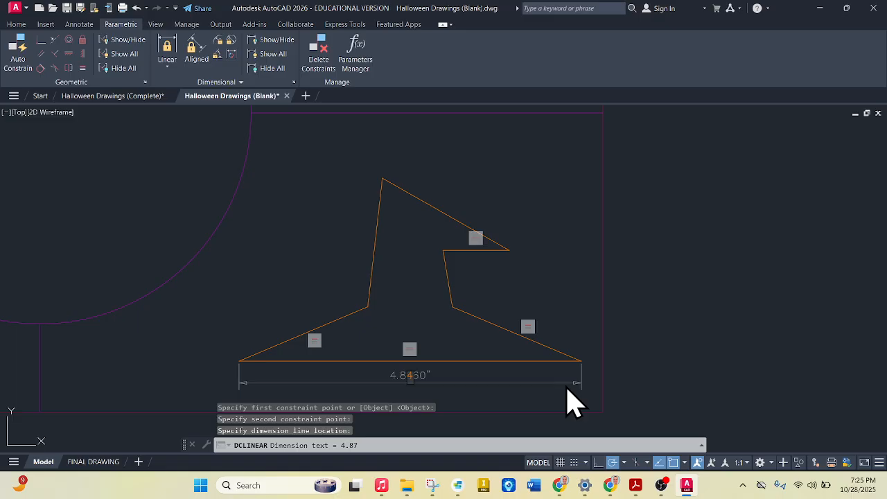
pyautogui.write('4.50')
pyautogui.press('Return')
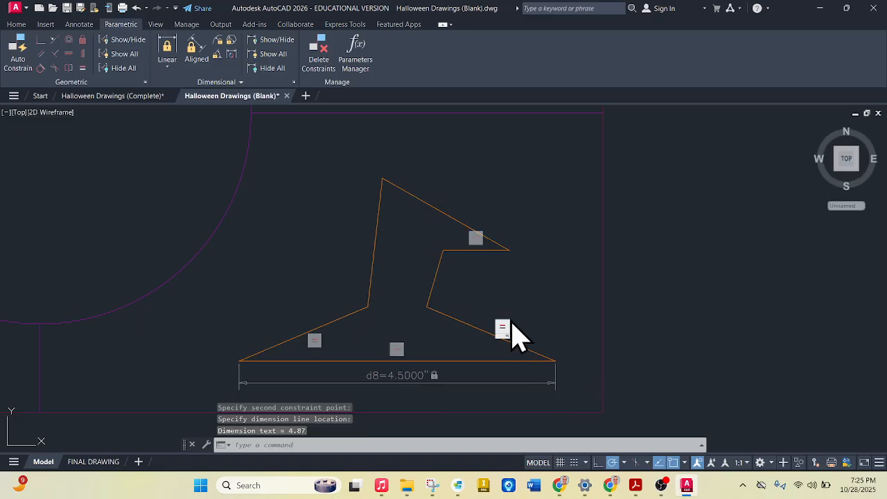
# Step: Check the hat's dimensions in the completed reference, and add an aligned dimensional constraint of 1.25 to the left slanted brim edge
pyautogui.click(137, 97)
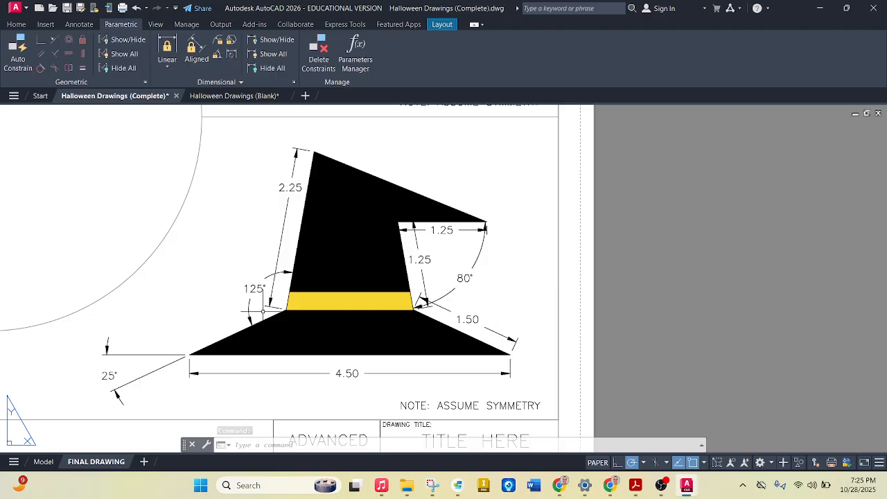
pyautogui.click(232, 96)
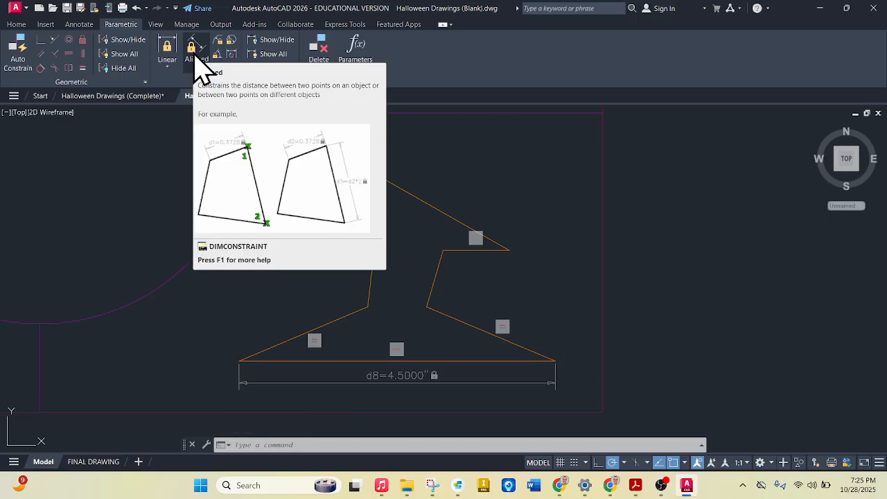
pyautogui.click(194, 60)
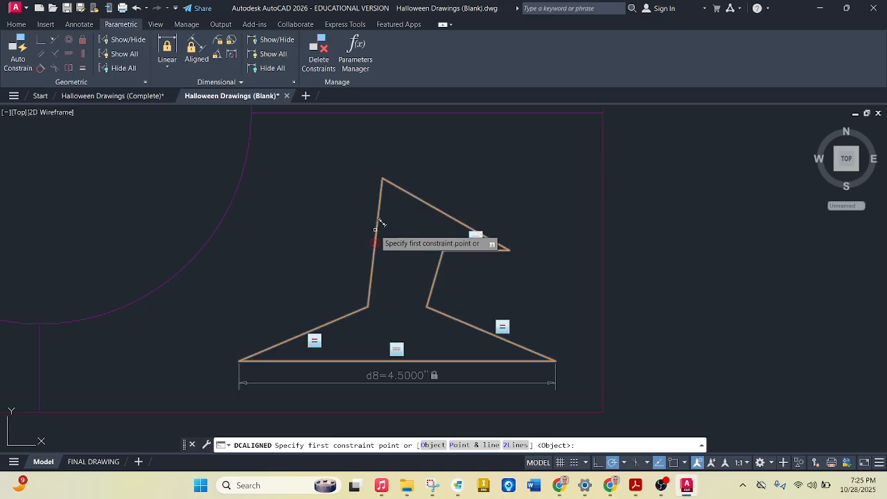
pyautogui.click(379, 300)
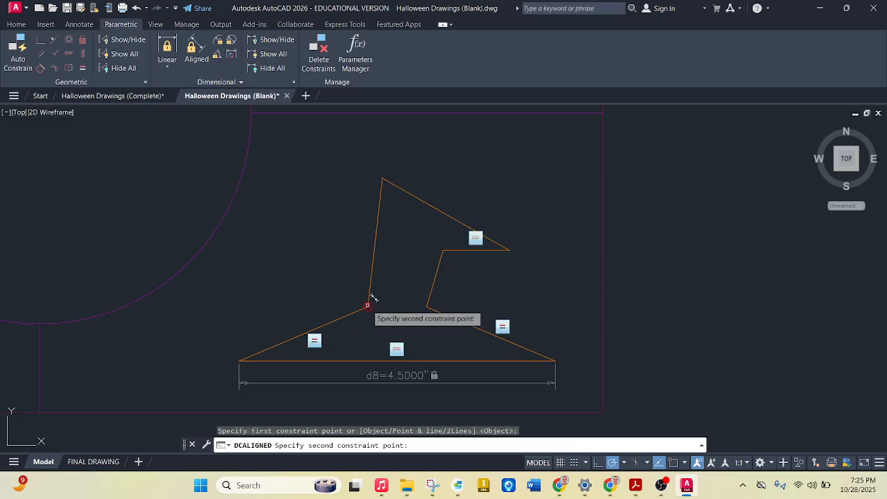
pyautogui.click(239, 357)
pyautogui.click(289, 301)
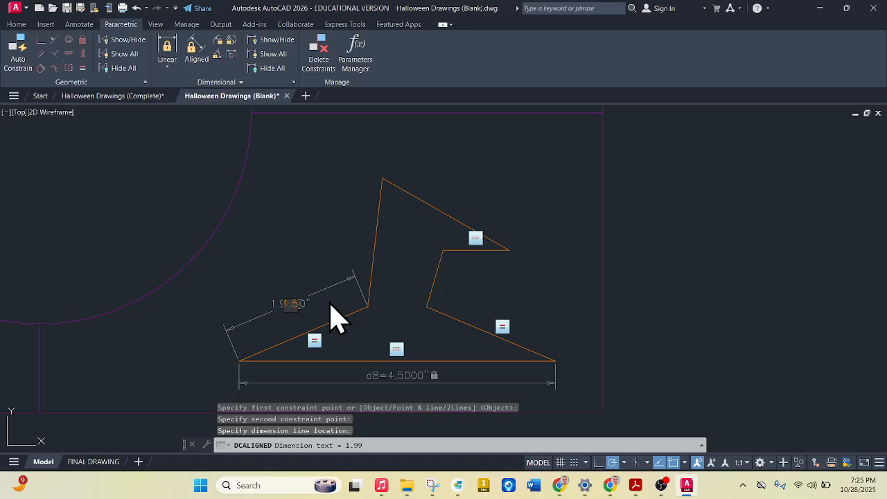
pyautogui.press('BackSpace')
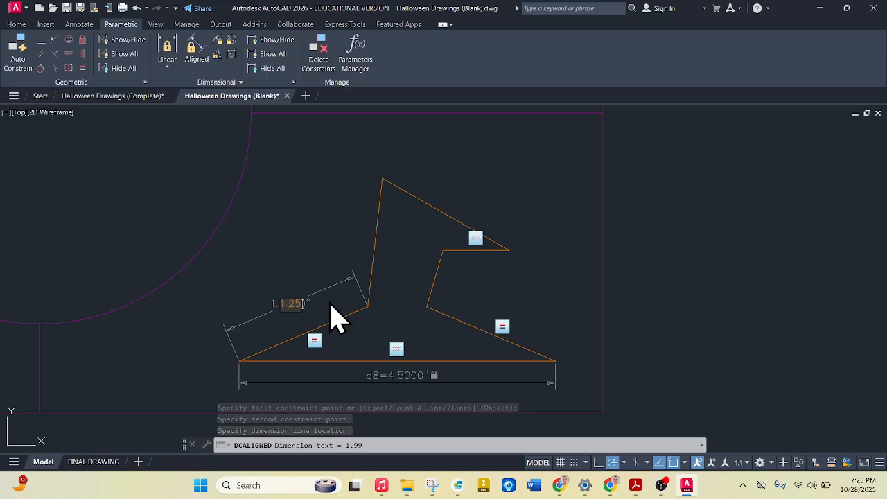
pyautogui.press('Return')
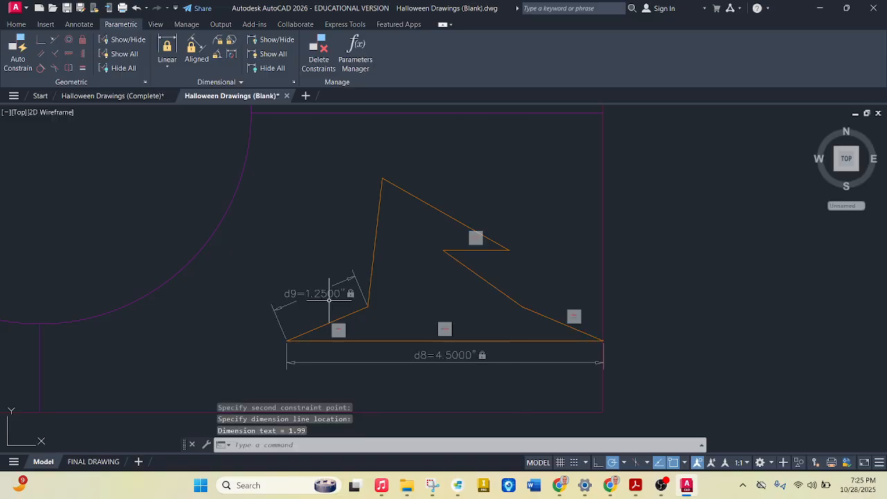
# Step: Check the hat's dimensions in the completed reference, and set the aligned constraint on the left slanted brim edge to 1.5
pyautogui.click(138, 97)
pyautogui.click(237, 96)
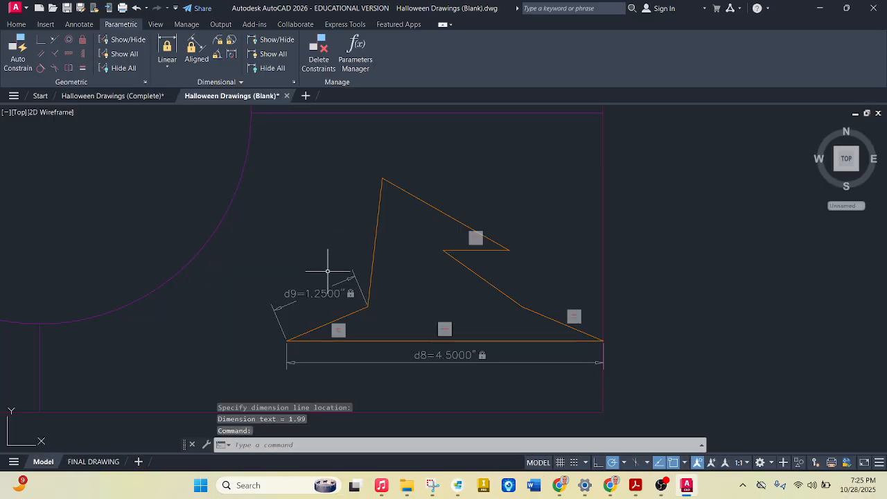
pyautogui.doubleClick(326, 293)
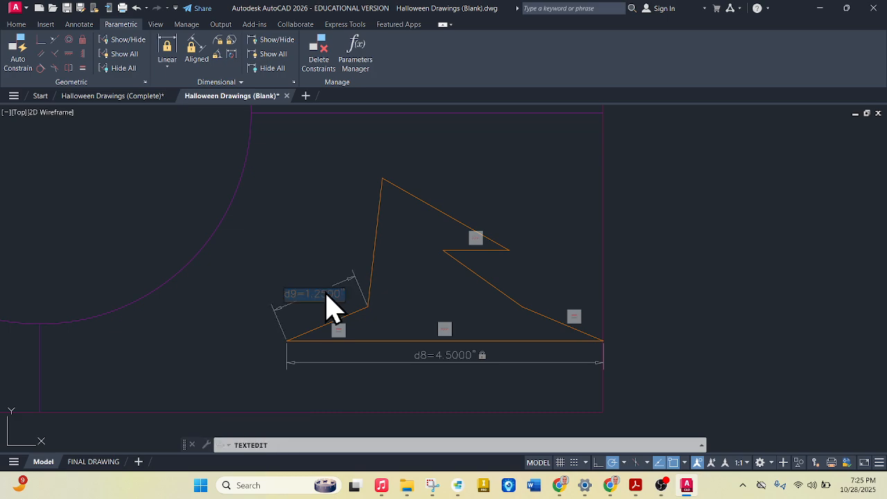
pyautogui.press('Return')
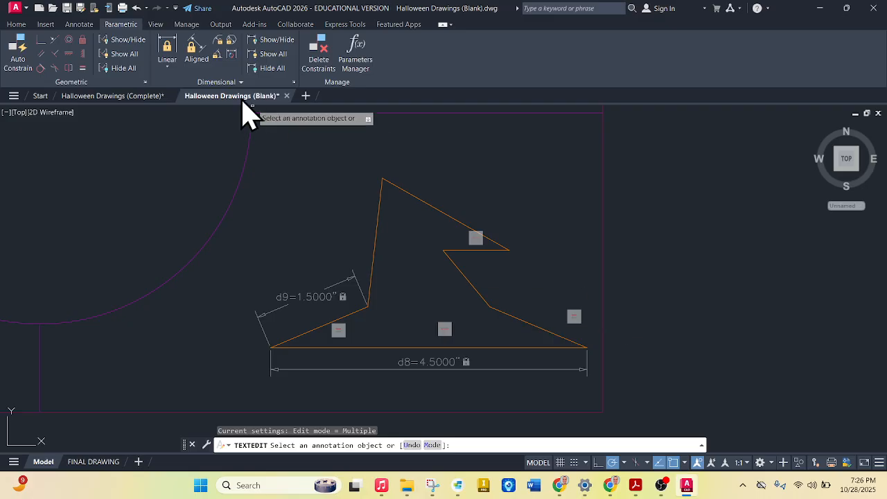
# Step: Add an aligned dimensional constraint to the hat's right slanted brim edge, creating it as a reference dimension
pyautogui.click(196, 50)
pyautogui.click(490, 306)
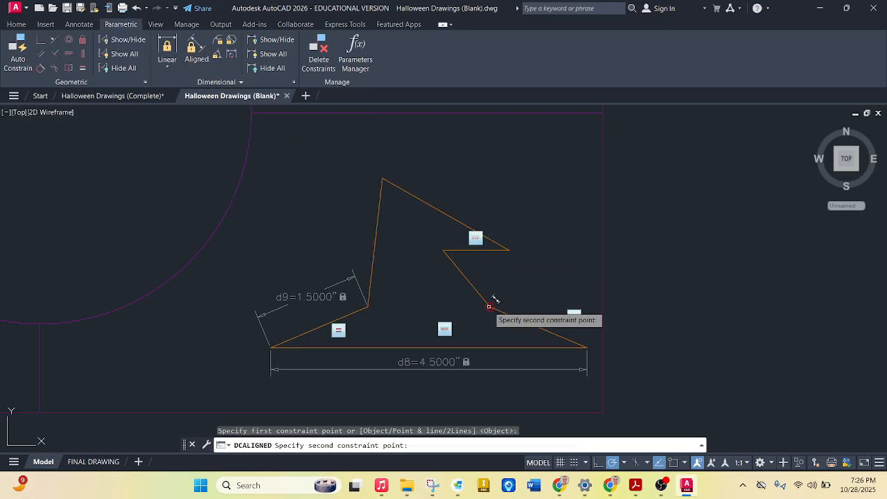
pyautogui.click(587, 346)
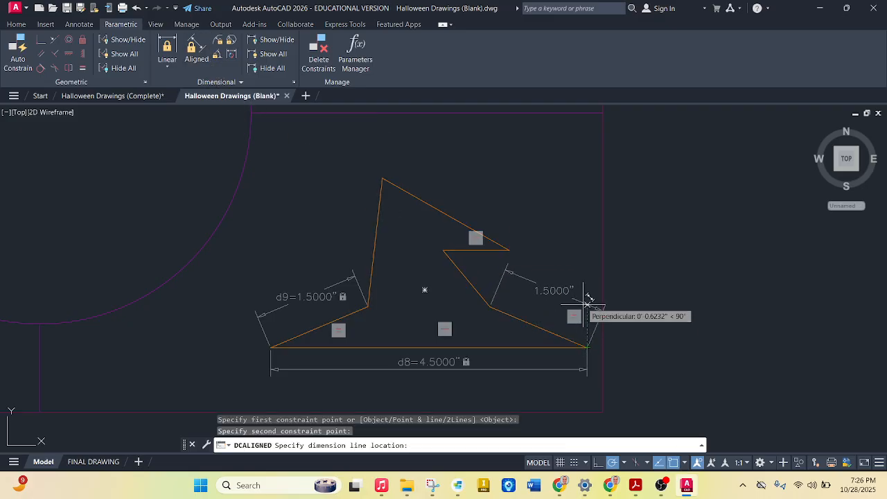
pyautogui.click(551, 303)
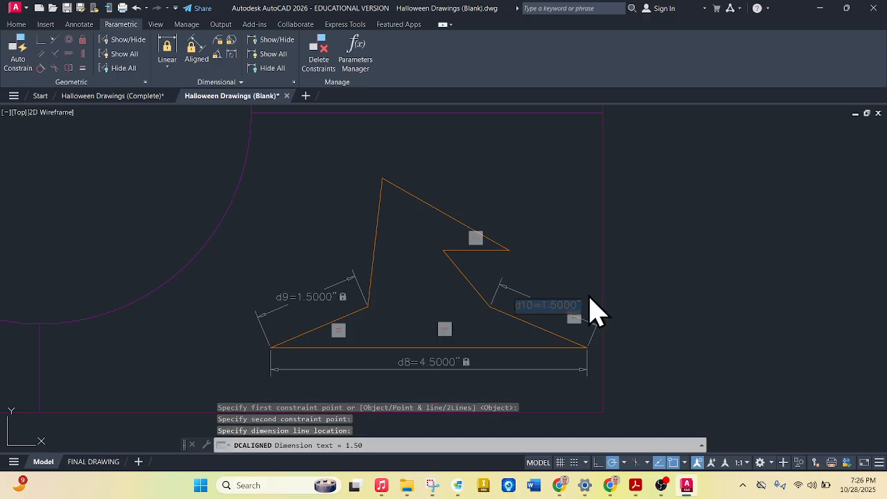
pyautogui.press('Return')
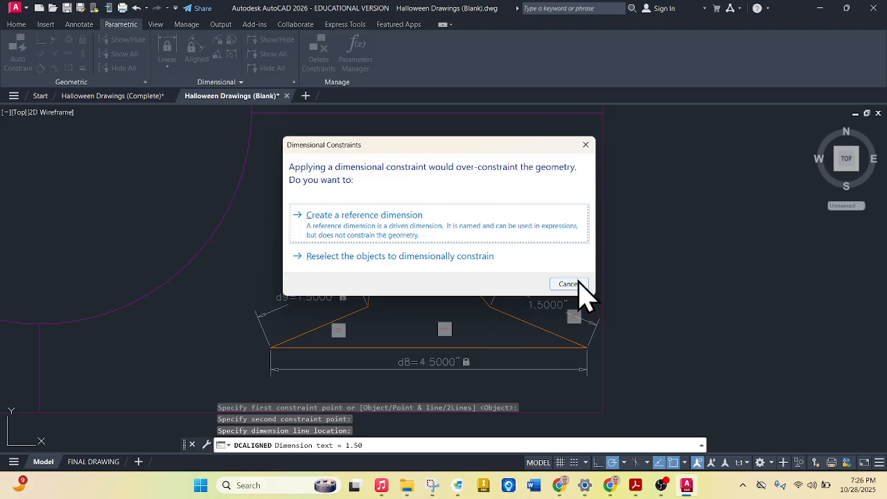
pyautogui.click(333, 218)
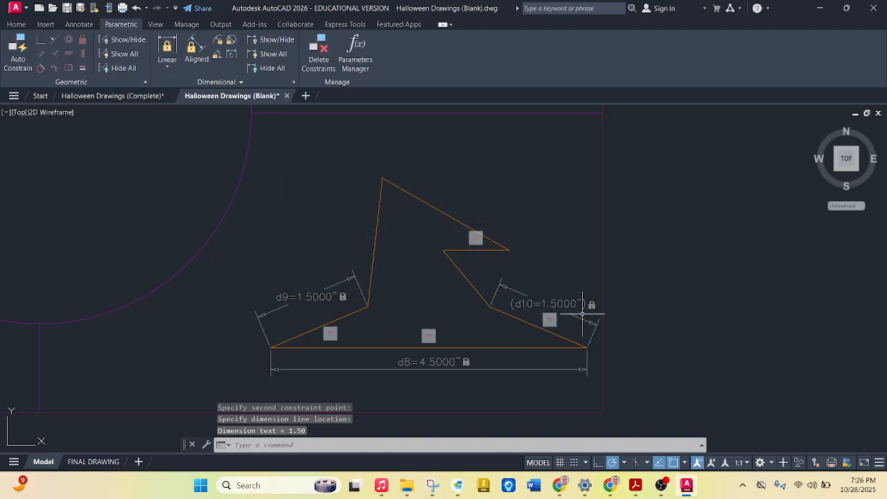
pyautogui.press('Return')
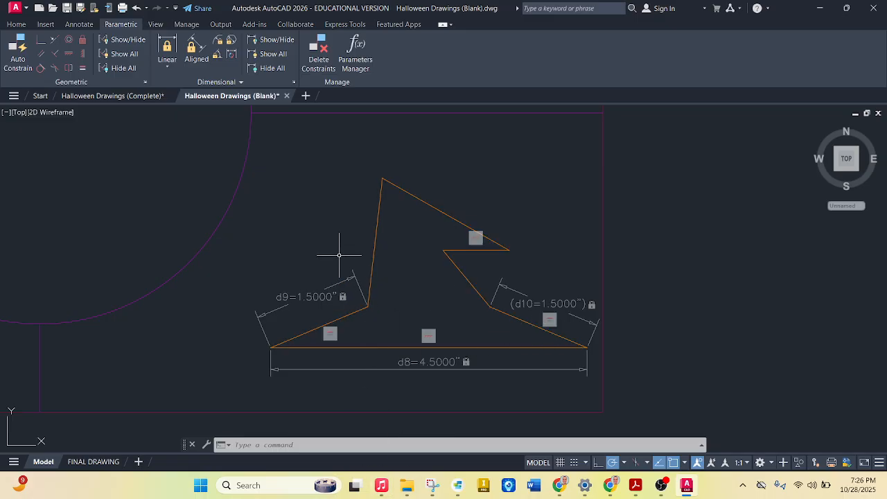
# Step: Check the brim angle in the completed reference, and add a 25° angular constraint between the hat's left brim edge and base line
pyautogui.click(133, 95)
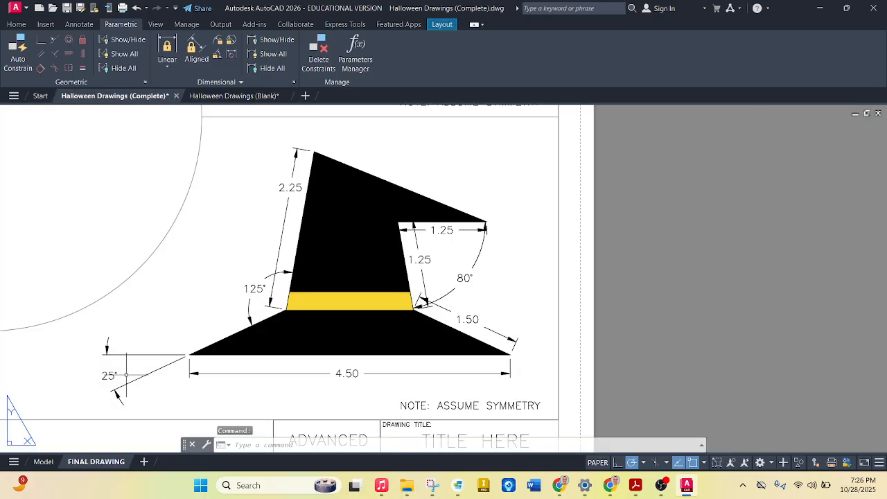
pyautogui.click(237, 97)
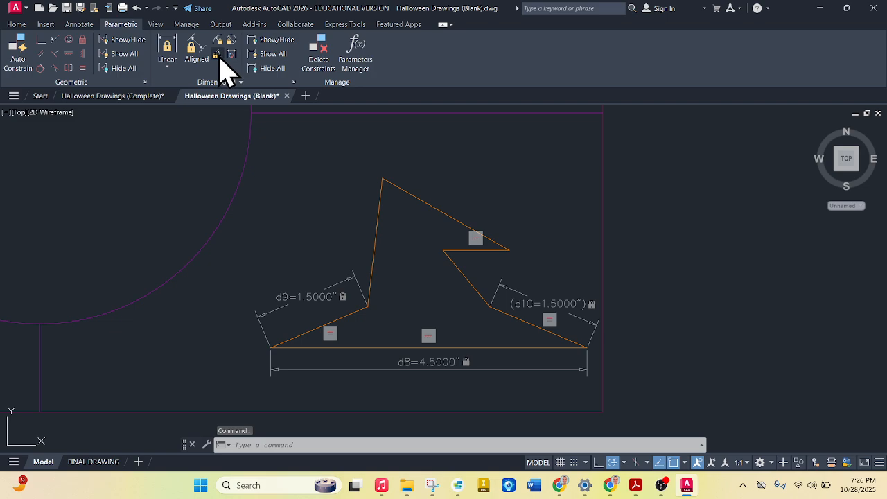
pyautogui.click(219, 55)
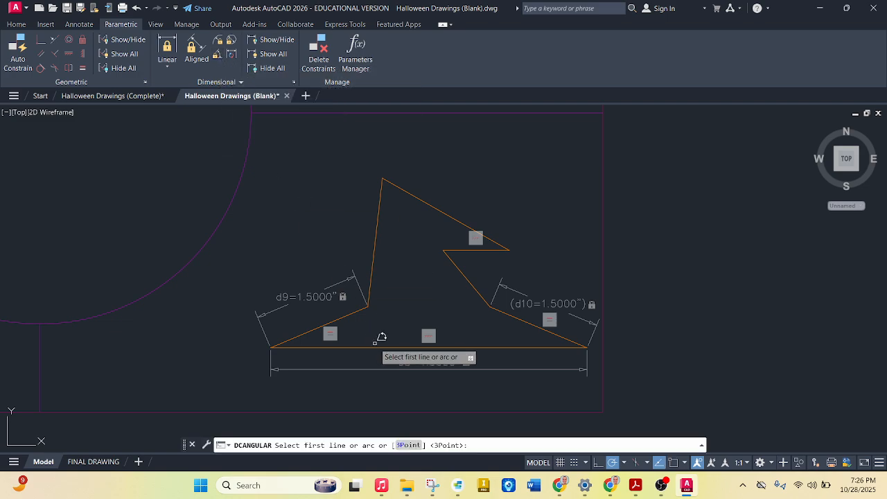
pyautogui.click(354, 310)
pyautogui.click(368, 346)
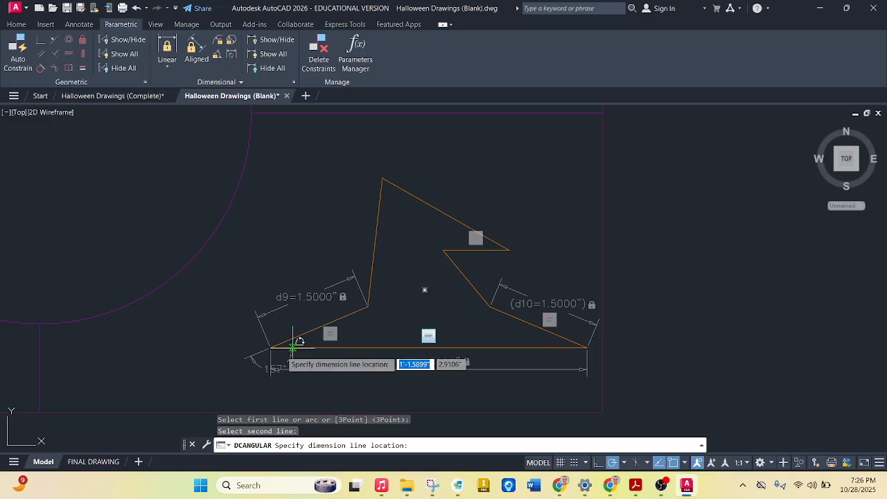
pyautogui.click(207, 361)
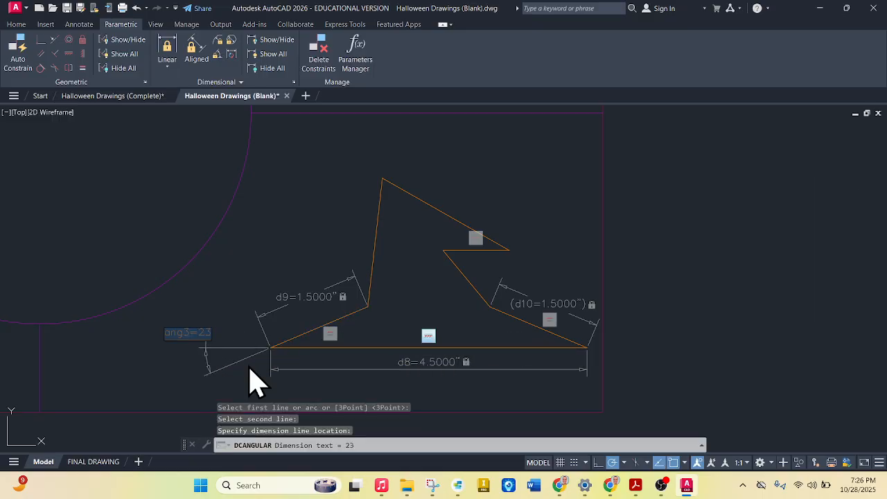
pyautogui.write('25')
pyautogui.press('Return')
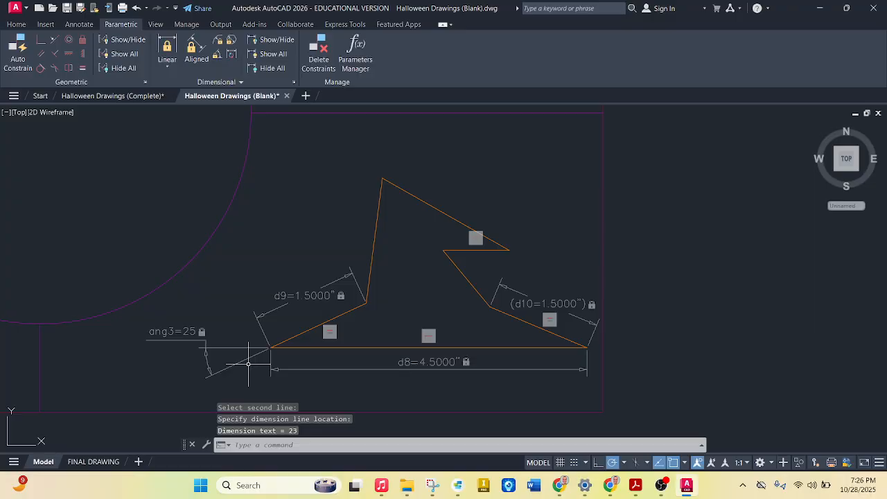
# Step: Add a 25° angular constraint between the hat's right slanted brim edge and its base line
pyautogui.press('Return')
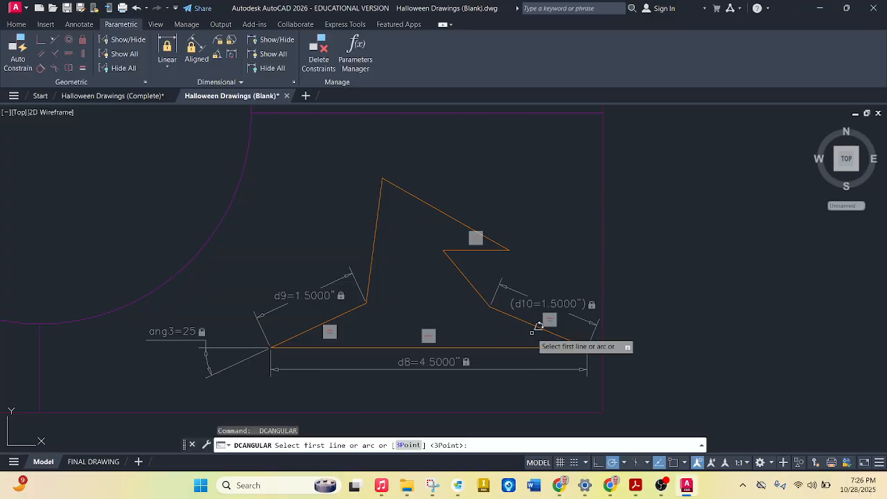
pyautogui.click(536, 325)
pyautogui.click(531, 346)
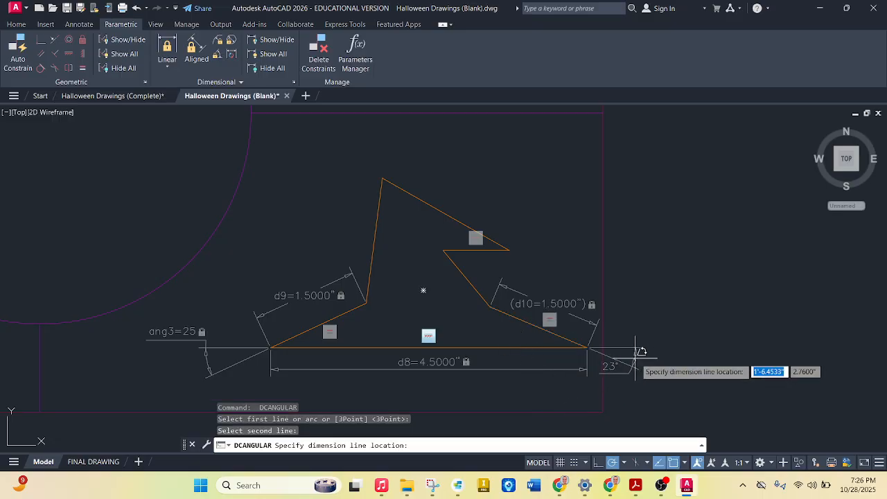
pyautogui.click(651, 371)
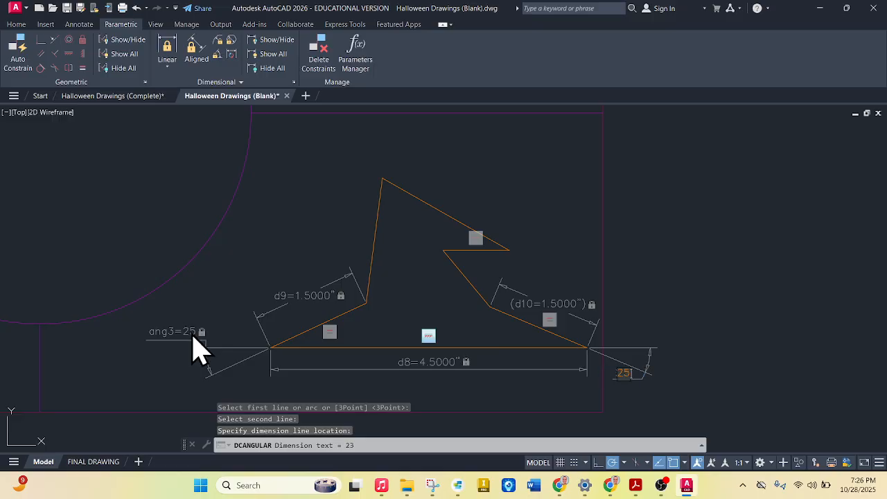
pyautogui.press('Return')
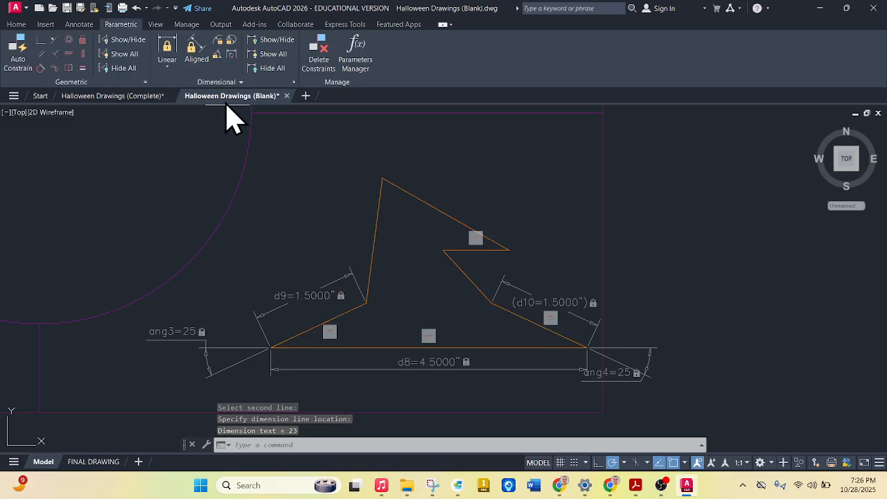
# Step: Check the crown angle in the completed reference, and add a 125° angular constraint between the crown's left side and the left brim edge
pyautogui.click(113, 97)
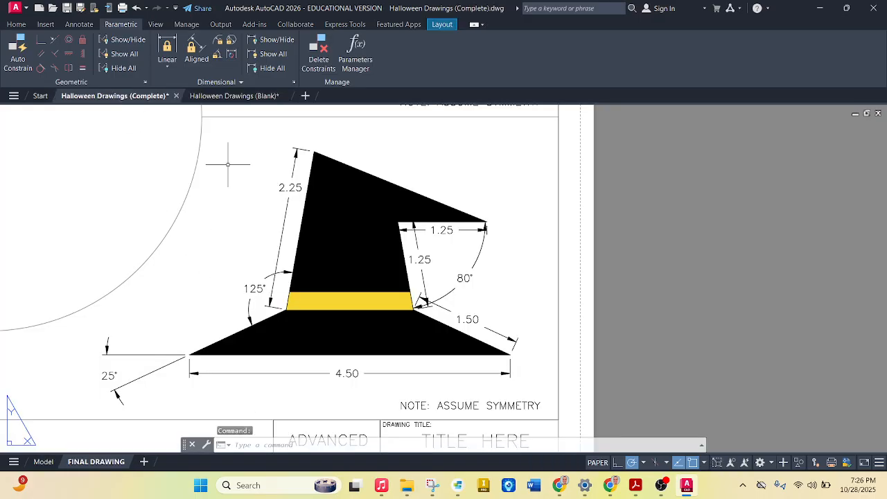
pyautogui.click(232, 96)
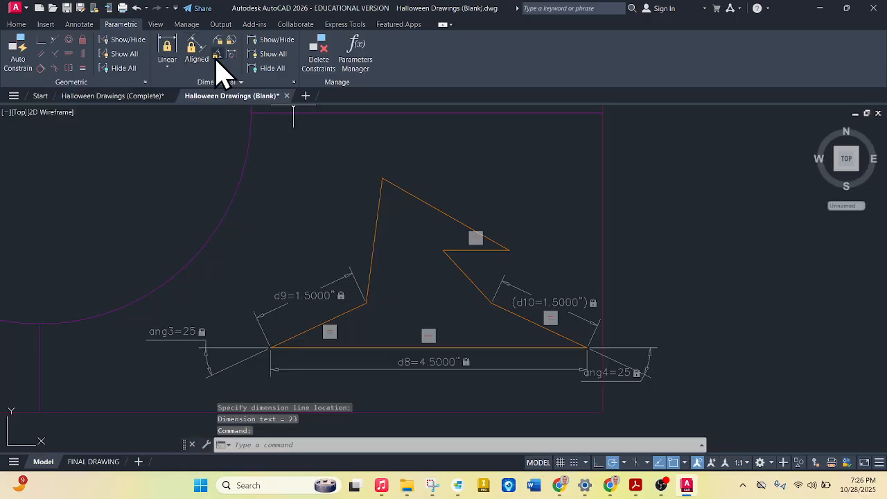
pyautogui.click(217, 56)
pyautogui.click(375, 243)
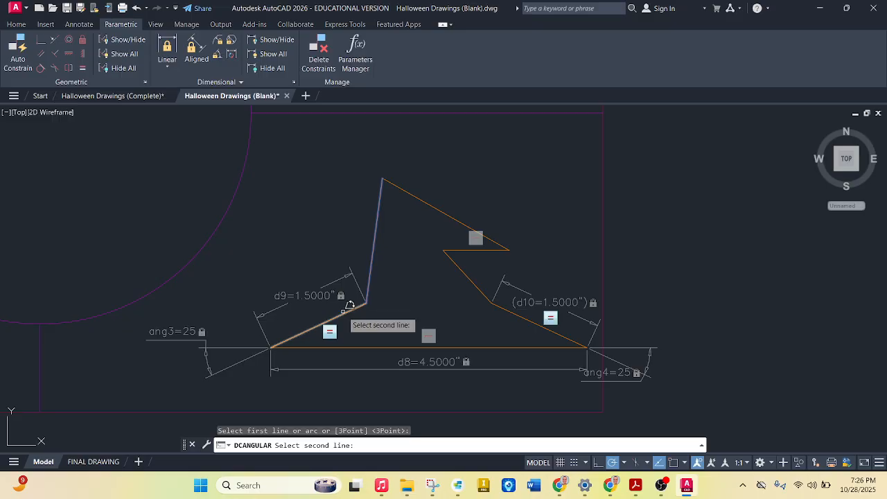
pyautogui.click(350, 305)
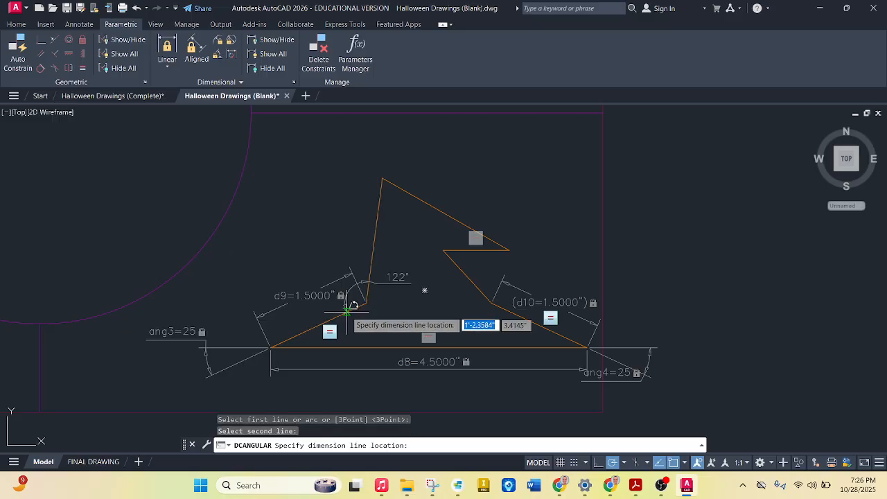
pyautogui.click(271, 235)
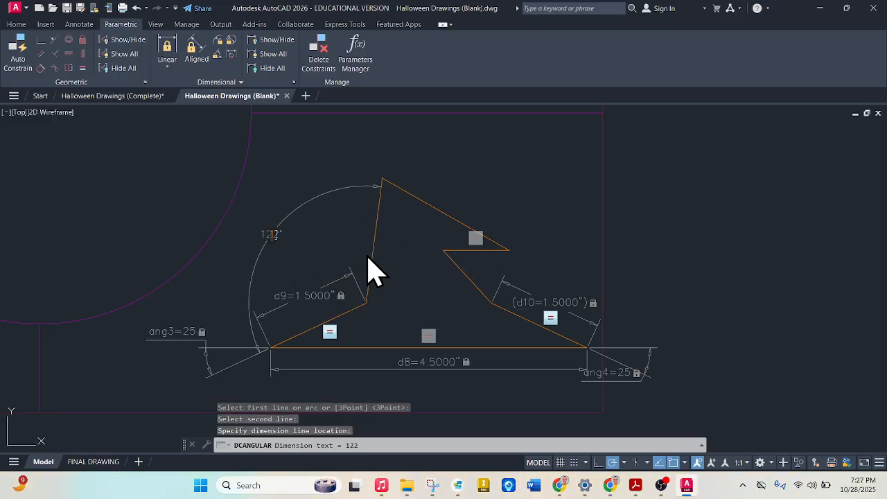
pyautogui.press('Return')
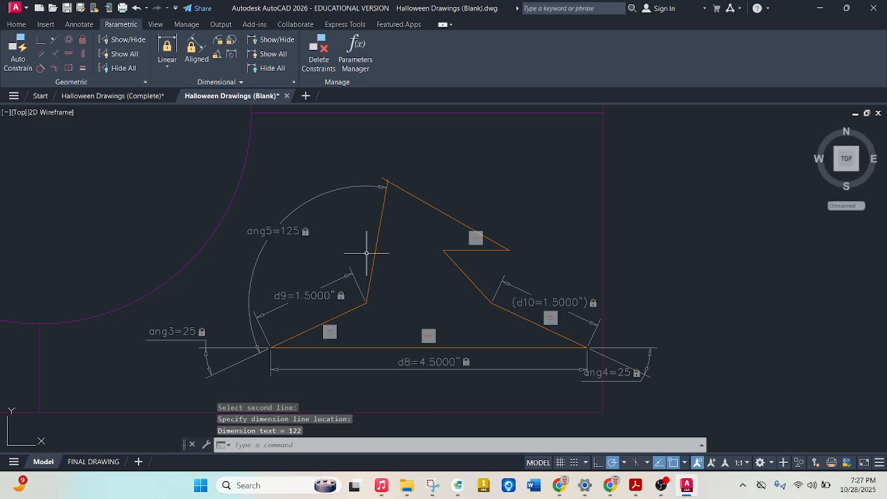
# Step: Add a 125° angular constraint between the crown's right side and the right slanted brim edge
pyautogui.scroll(3, 399, 178)
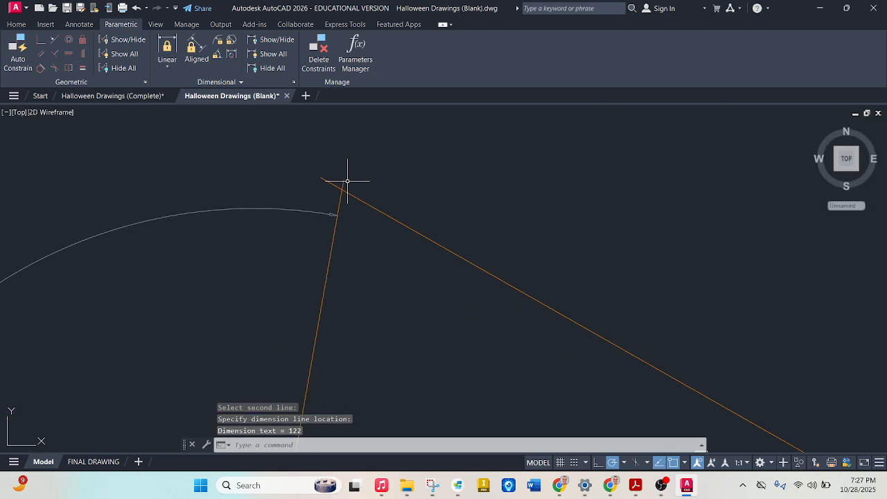
pyautogui.scroll(-5, 386, 176)
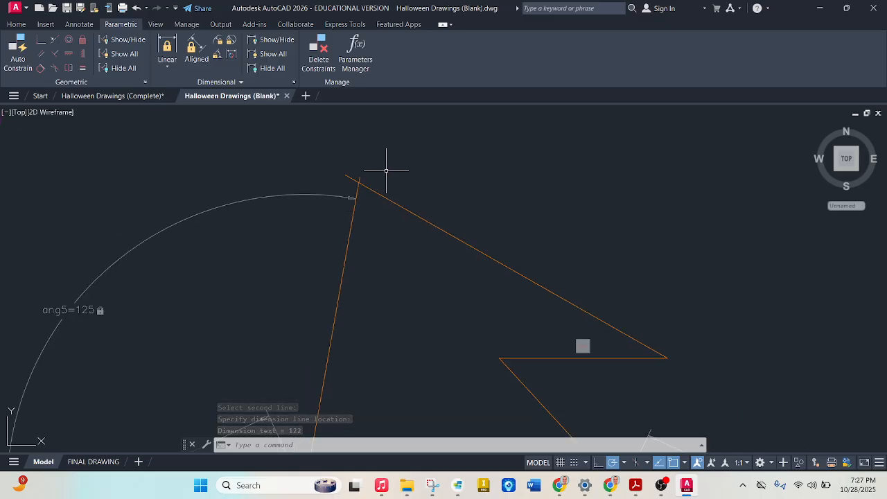
pyautogui.scroll(2, 478, 275)
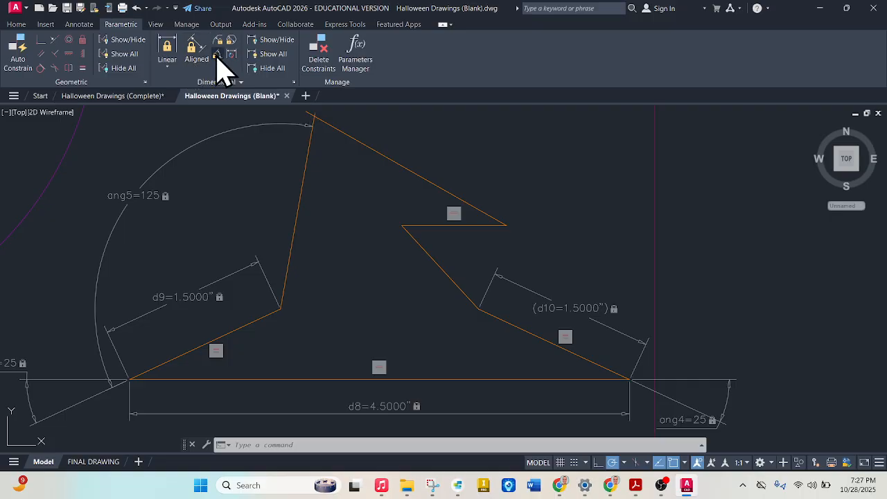
pyautogui.click(217, 56)
pyautogui.click(457, 284)
pyautogui.click(503, 321)
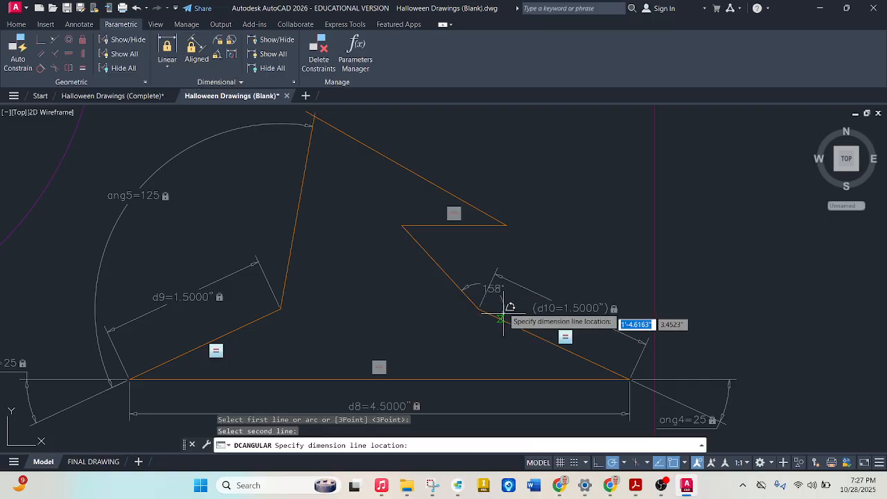
pyautogui.click(530, 282)
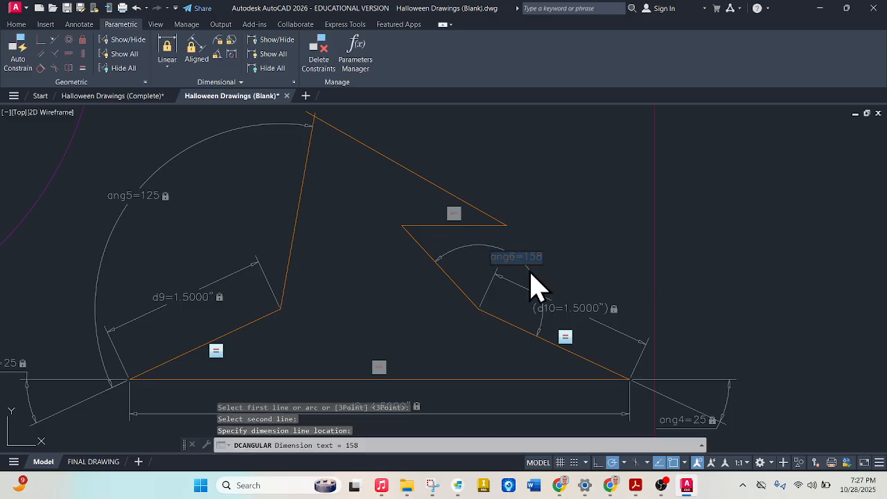
pyautogui.press('Return')
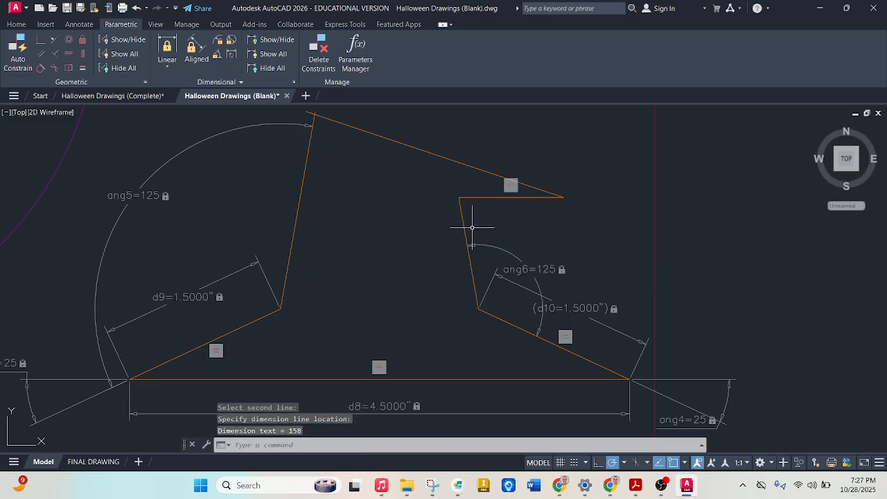
# Step: Add an angular dimension between the crown's right side and the horizontal underside of the hat tip, accepting it as a reference dimension
pyautogui.scroll(2, 505, 276)
pyautogui.scroll(-2, 540, 239)
pyautogui.scroll(2, 511, 198)
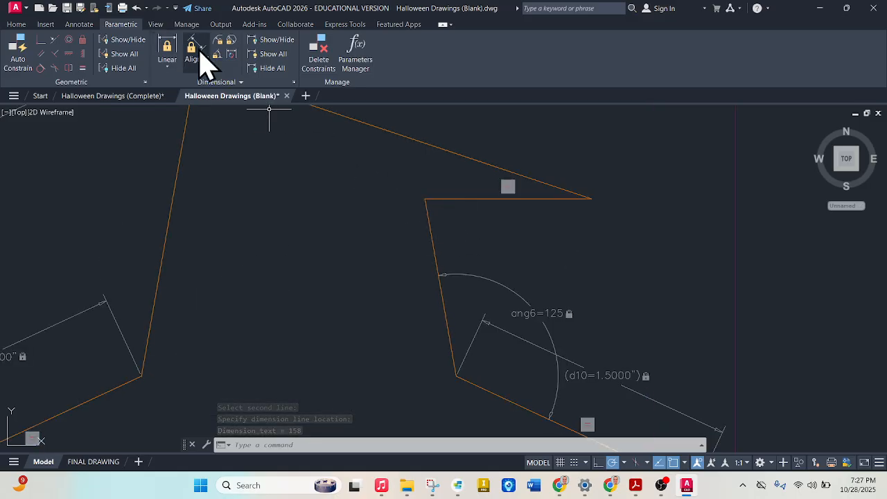
pyautogui.click(217, 55)
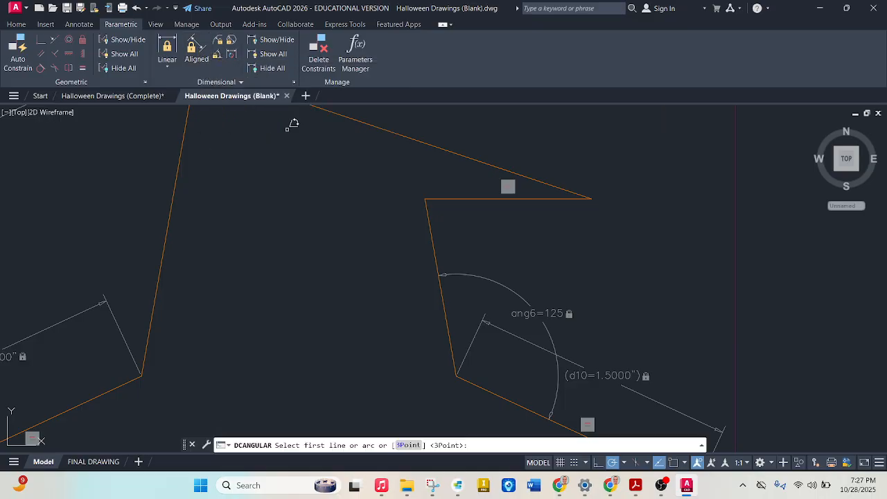
pyautogui.click(432, 236)
pyautogui.click(476, 199)
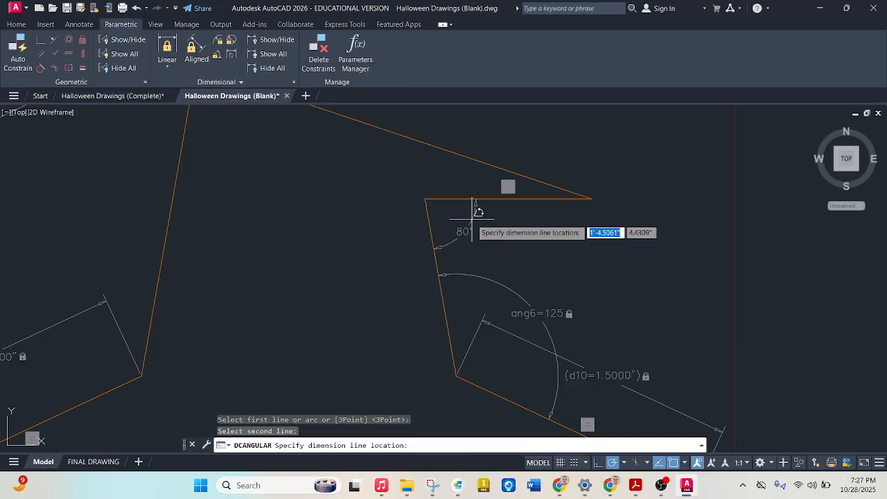
pyautogui.click(465, 222)
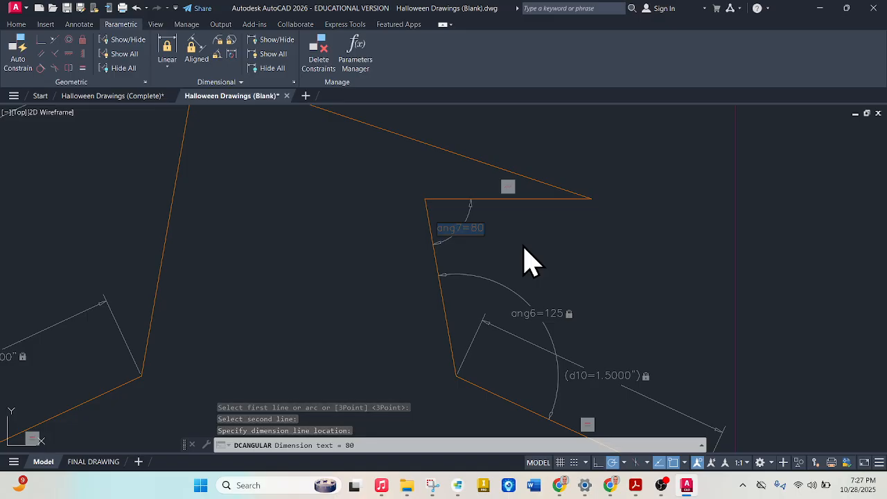
pyautogui.press('Return')
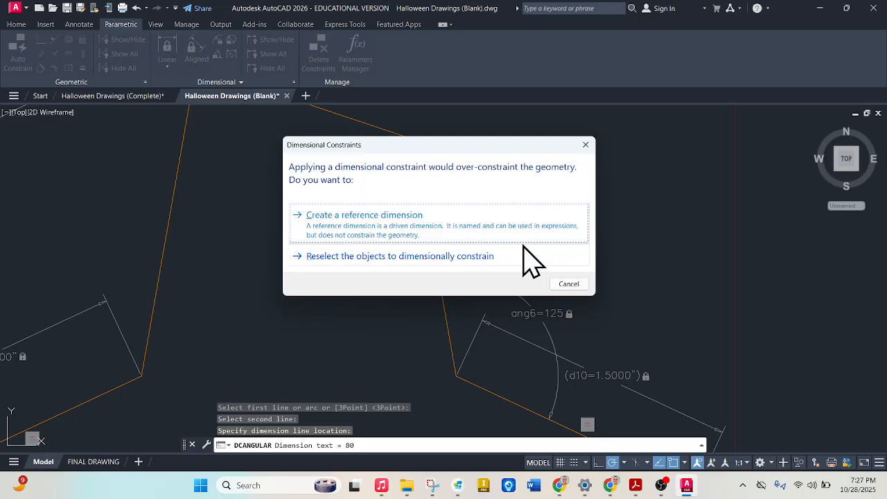
pyautogui.click(344, 229)
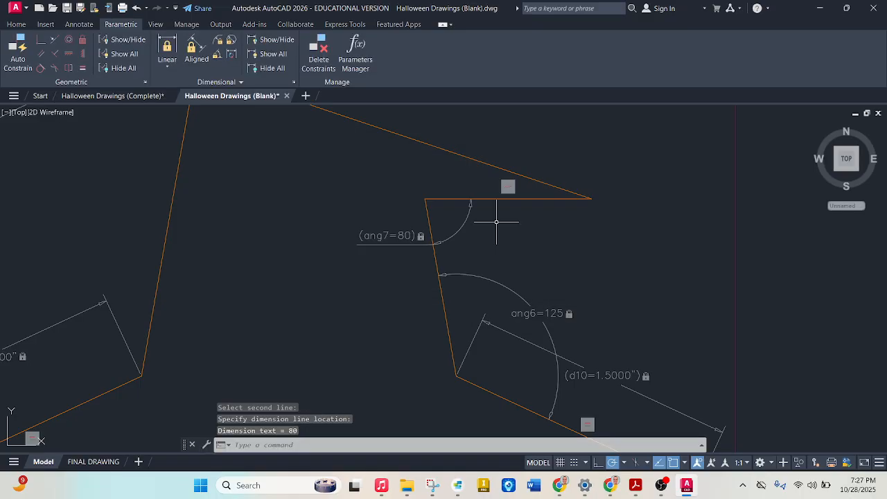
# Step: Check the tip length in the completed reference, and add a 1.25 linear constraint along the horizontal underside of the hat tip
pyautogui.scroll(1, 302, 270)
pyautogui.scroll(-2, 305, 270)
pyautogui.scroll(-1, 453, 251)
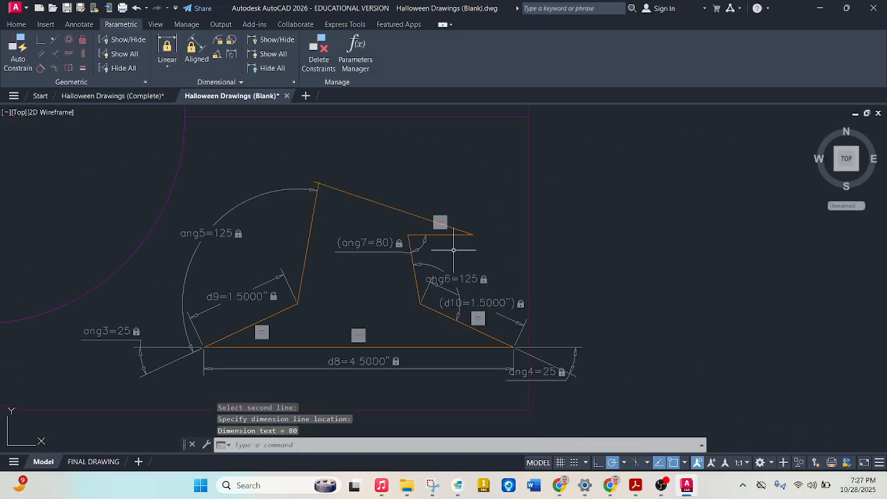
pyautogui.scroll(1, 465, 232)
pyautogui.click(117, 97)
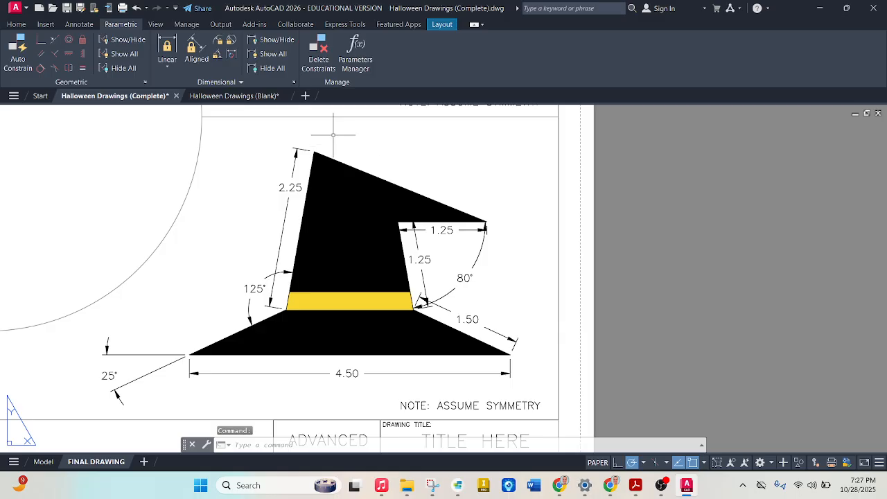
pyautogui.click(236, 96)
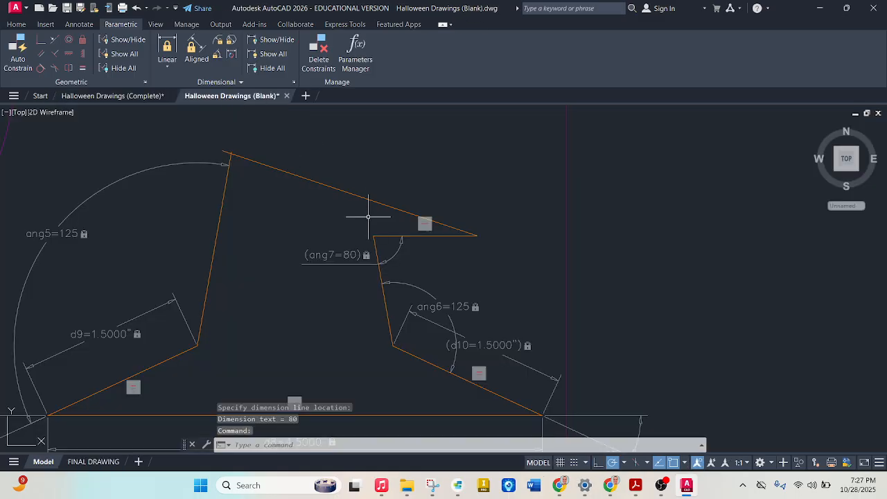
pyautogui.click(173, 66)
pyautogui.click(477, 235)
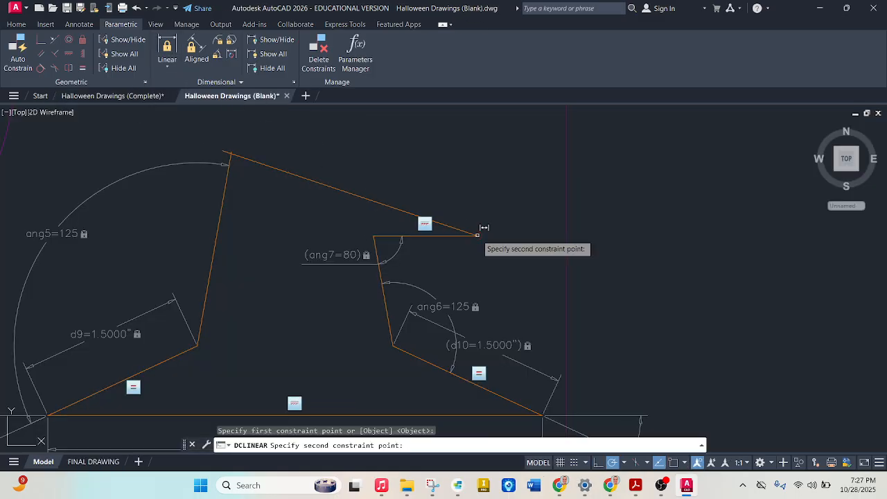
pyautogui.click(378, 236)
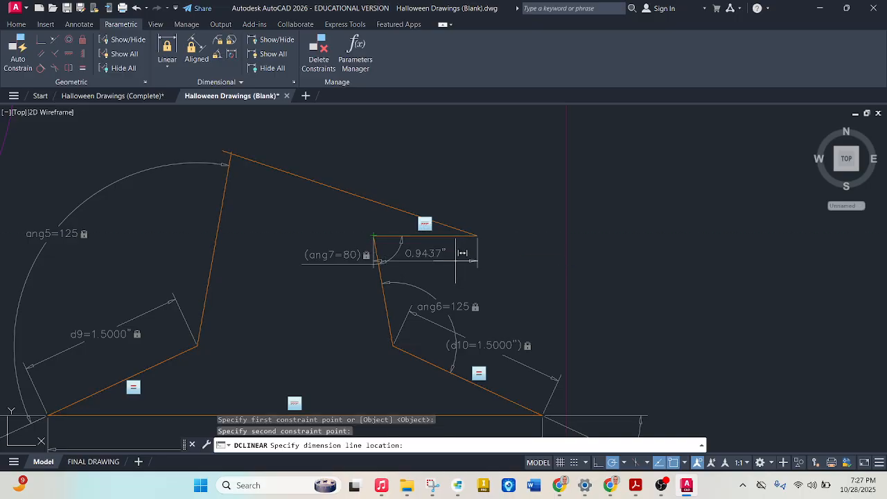
pyautogui.click(501, 262)
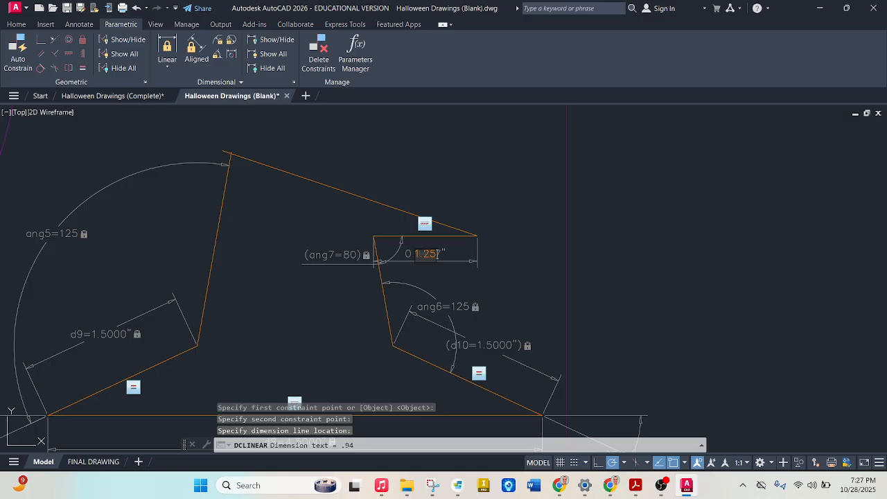
pyautogui.write('1.25')
pyautogui.press('Return')
# Step: Check the crown length in the completed reference, and add a 2.25 aligned constraint along the crown's left side
pyautogui.scroll(2, 458, 251)
pyautogui.scroll(-4, 450, 256)
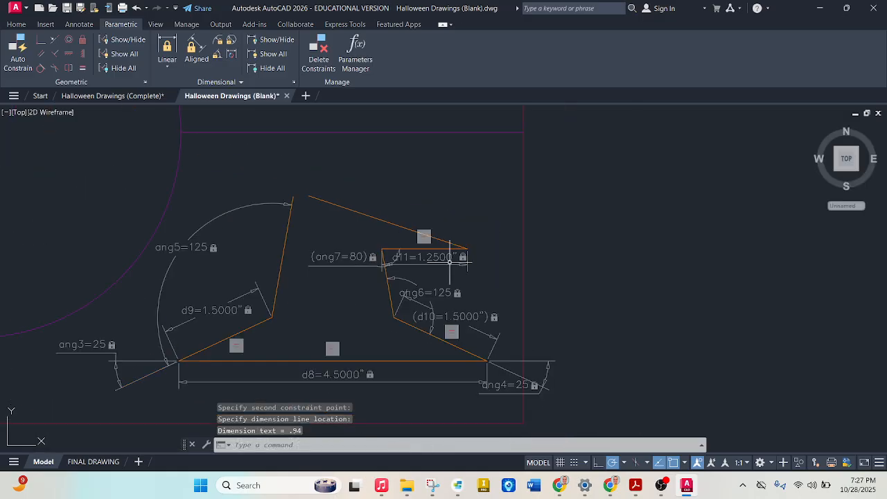
pyautogui.scroll(2, 286, 269)
pyautogui.scroll(-2, 291, 263)
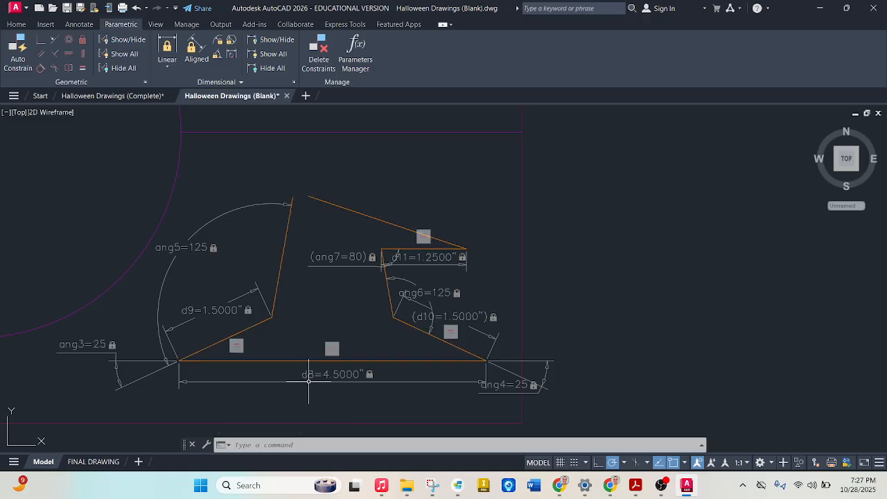
pyautogui.click(135, 97)
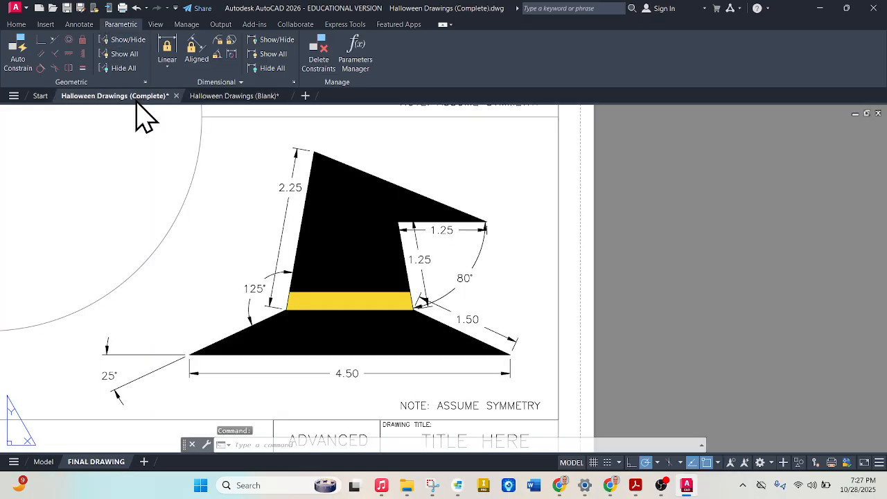
pyautogui.click(234, 96)
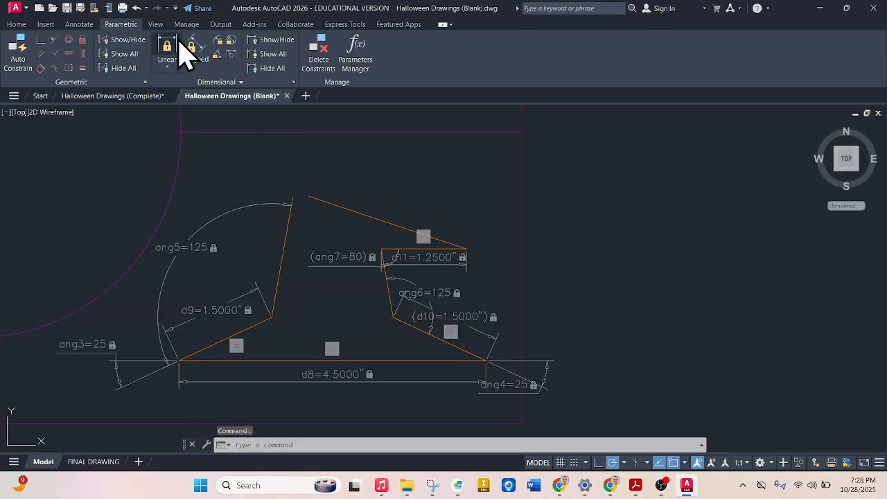
pyautogui.click(177, 55)
pyautogui.click(199, 54)
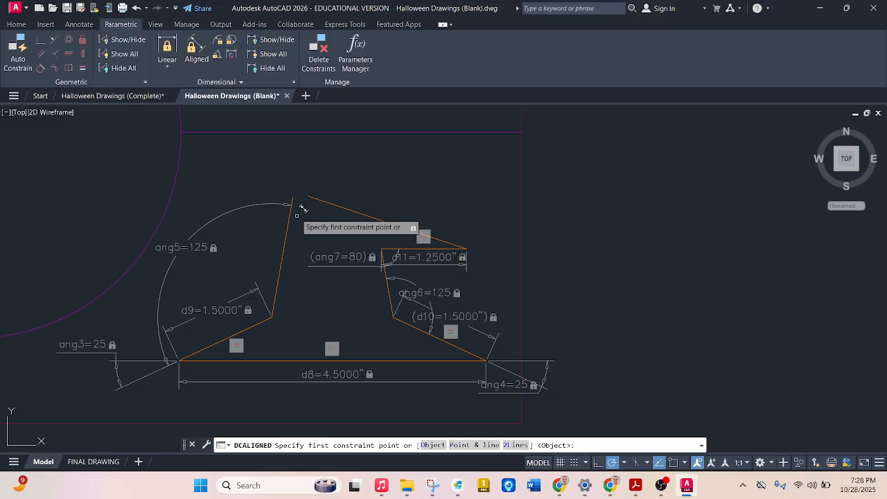
pyautogui.click(292, 197)
pyautogui.click(272, 318)
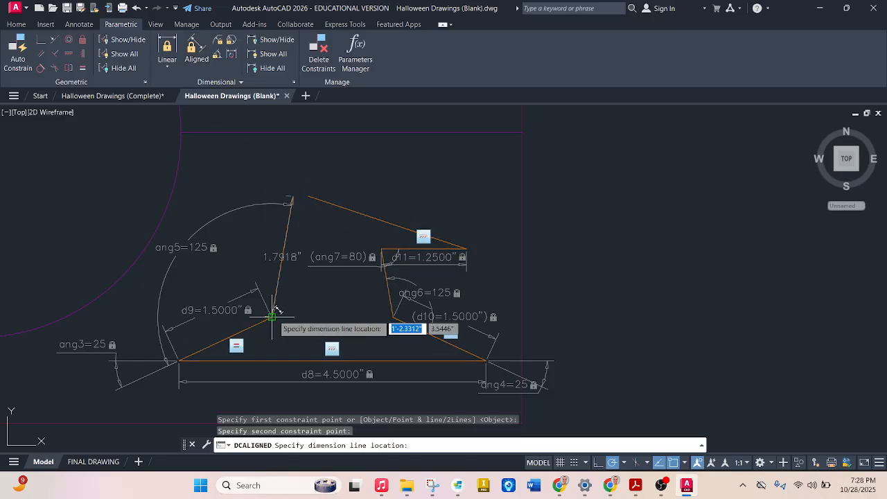
pyautogui.click(257, 246)
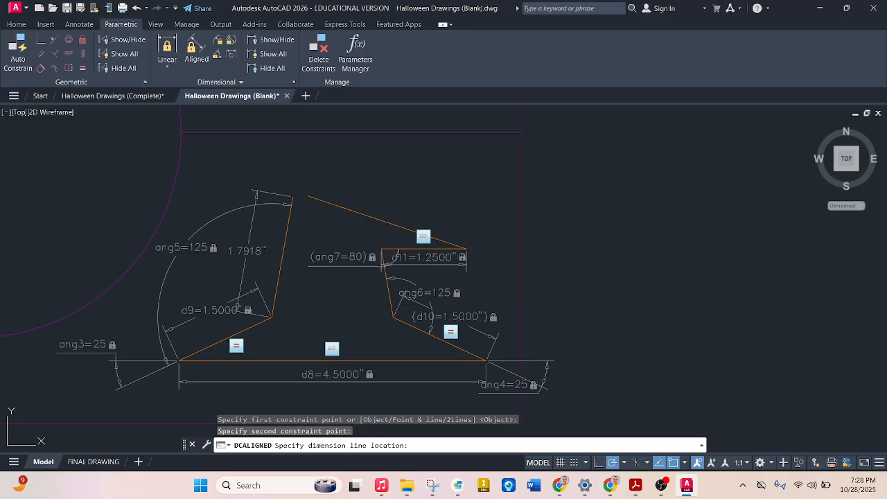
pyautogui.write('1.72')
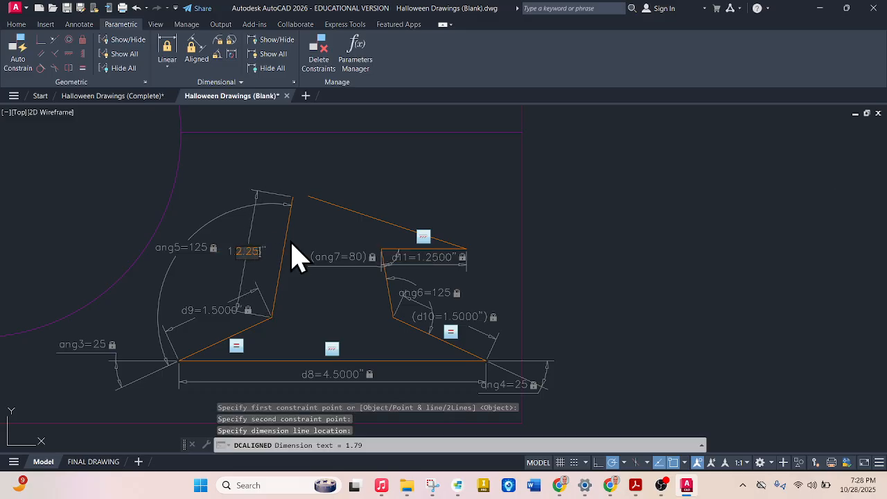
pyautogui.press('Return')
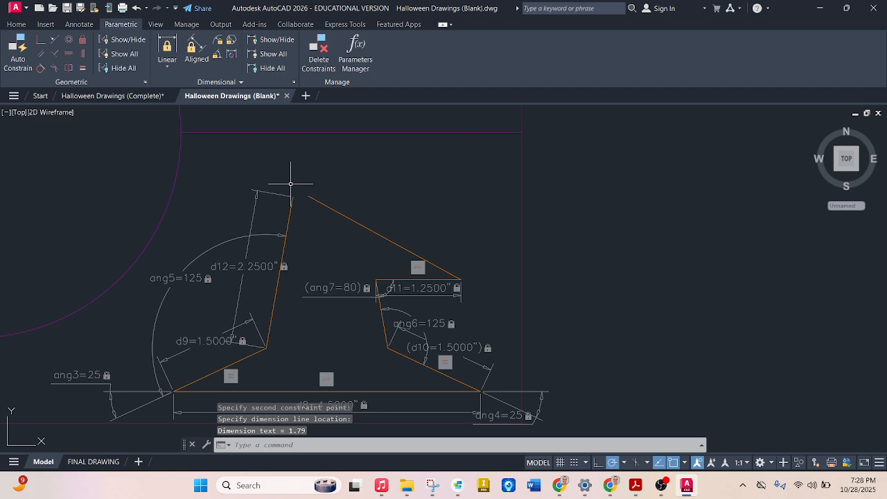
# Step: Compare with the completed reference, and join the slanted top edge's open end to the crown's left side with a coincident constraint
pyautogui.scroll(-1, 292, 185)
pyautogui.scroll(1, 284, 190)
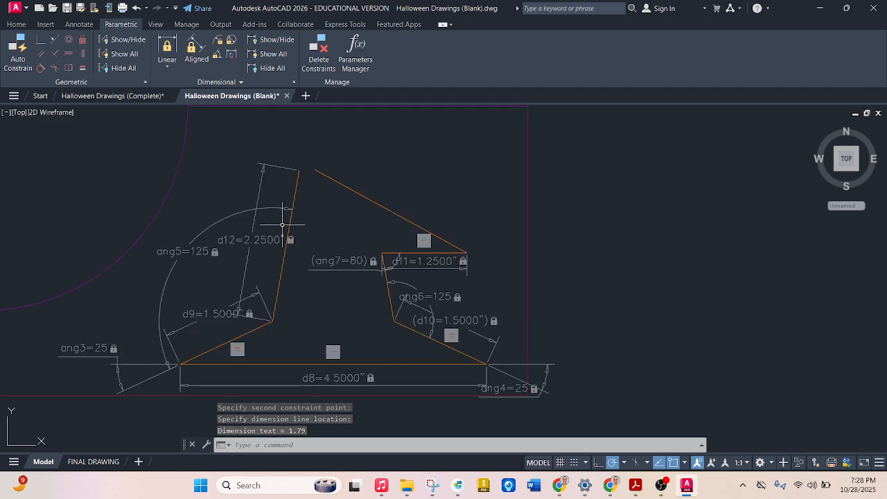
pyautogui.click(131, 97)
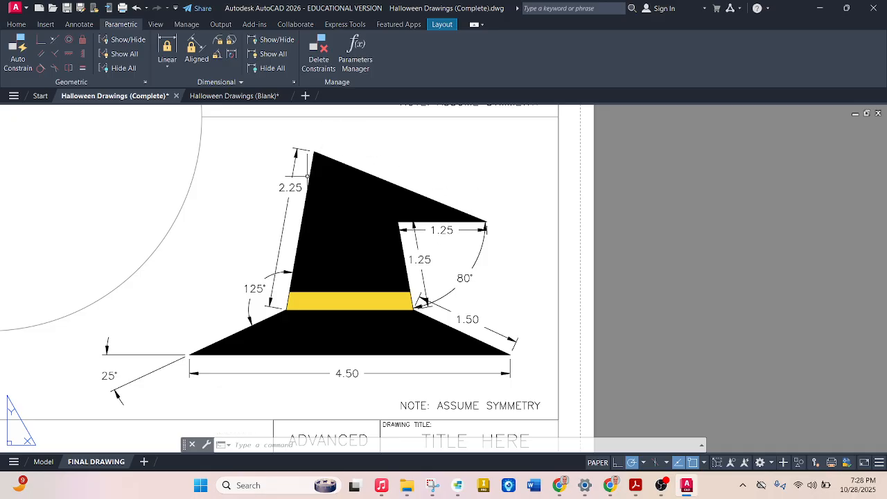
pyautogui.click(232, 96)
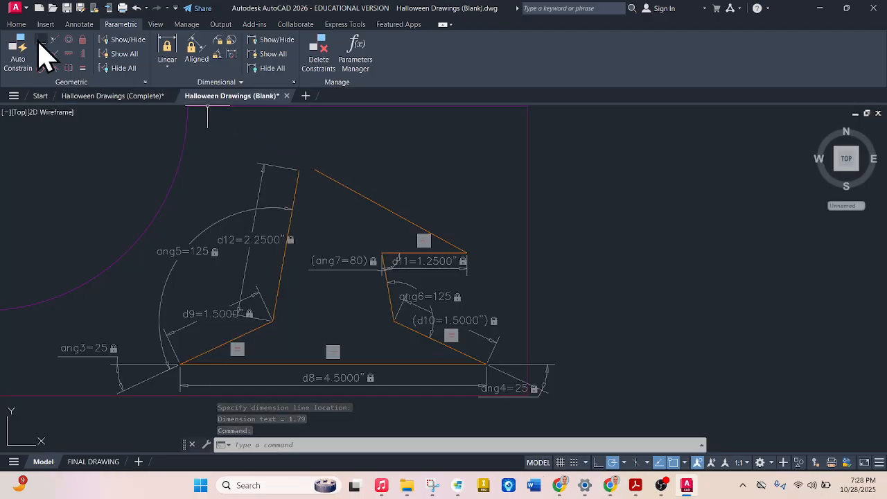
pyautogui.click(40, 42)
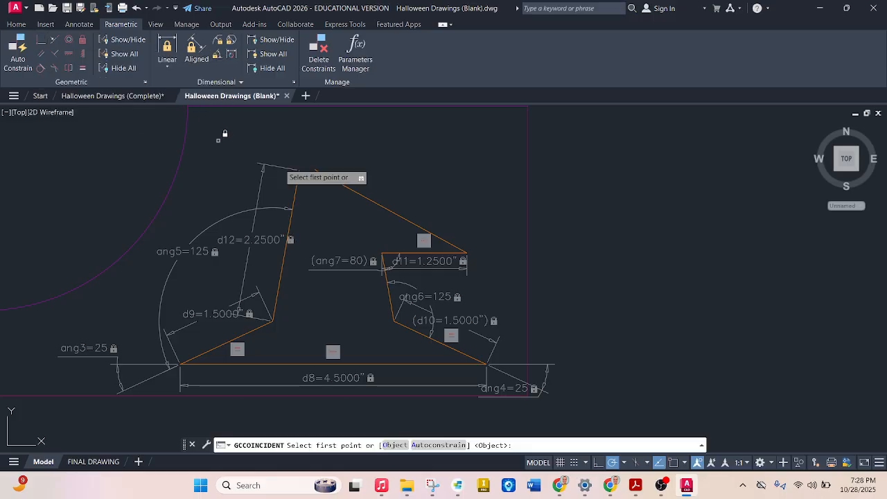
pyautogui.click(317, 170)
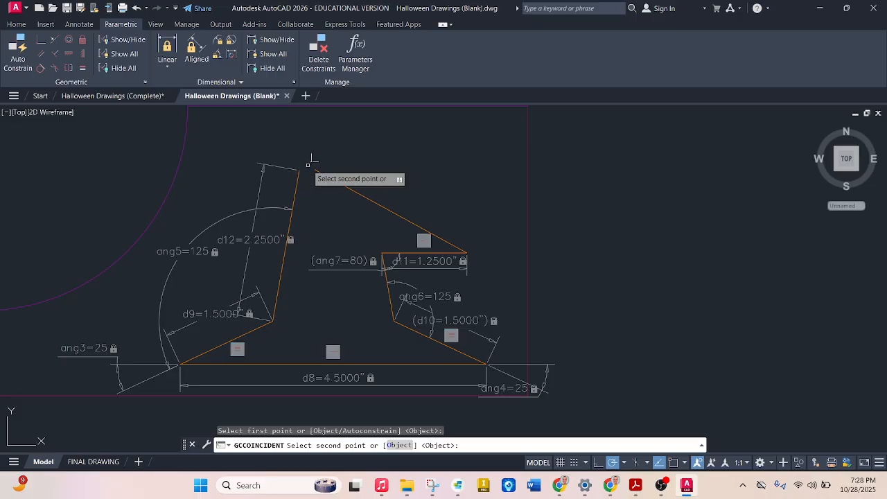
pyautogui.click(320, 164)
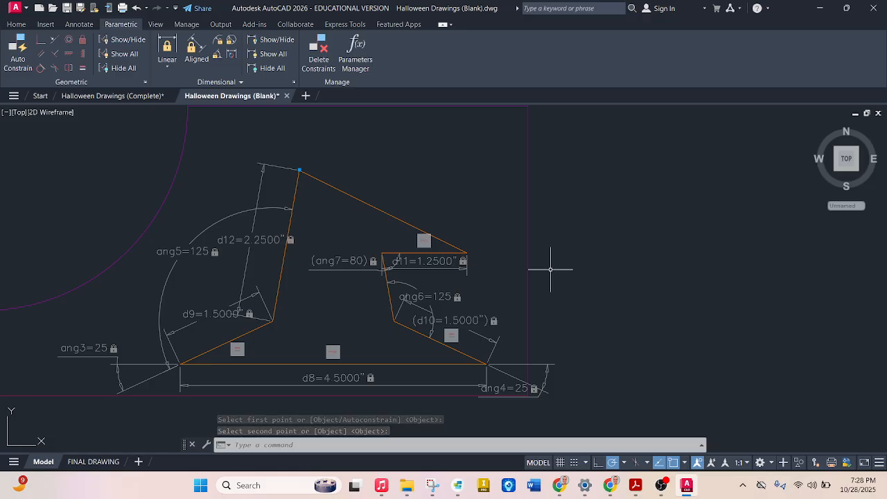
# Step: Fill the closed witch hat outline with a solid hatch in the recent brown colour 143,96,66
pyautogui.click(16, 24)
pyautogui.click(115, 72)
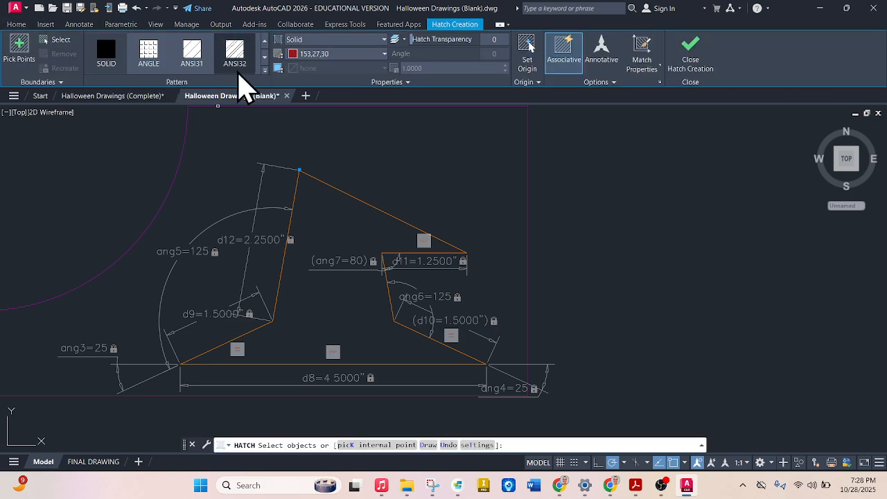
pyautogui.click(295, 55)
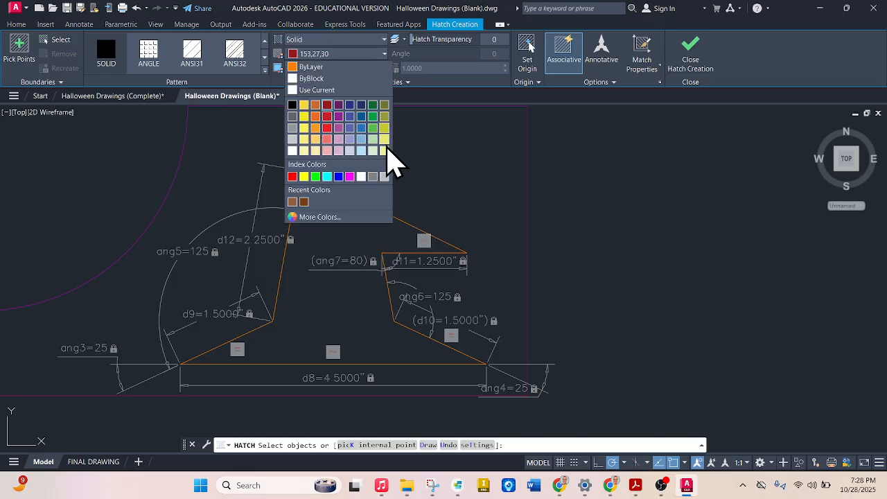
pyautogui.click(292, 202)
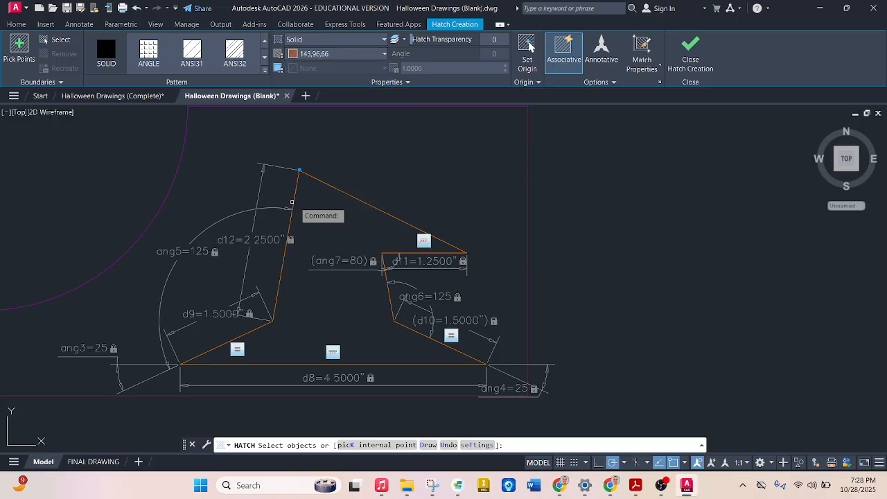
pyautogui.click(363, 199)
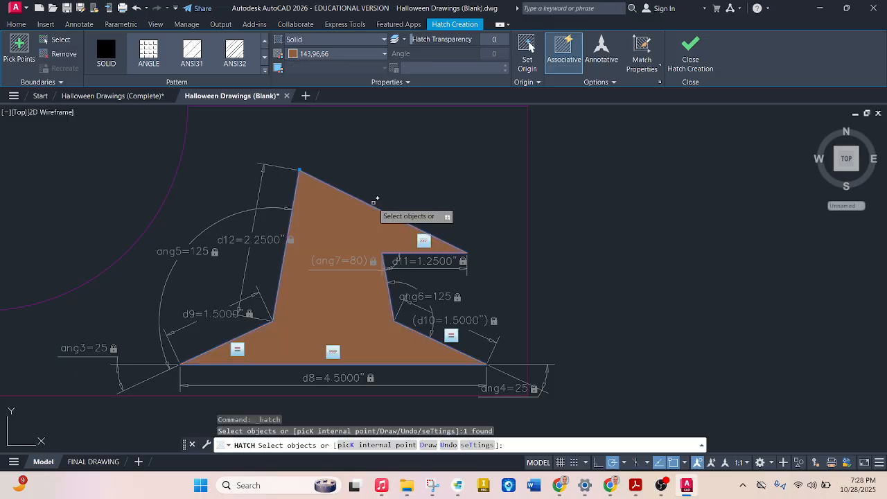
pyautogui.rightClick(373, 163)
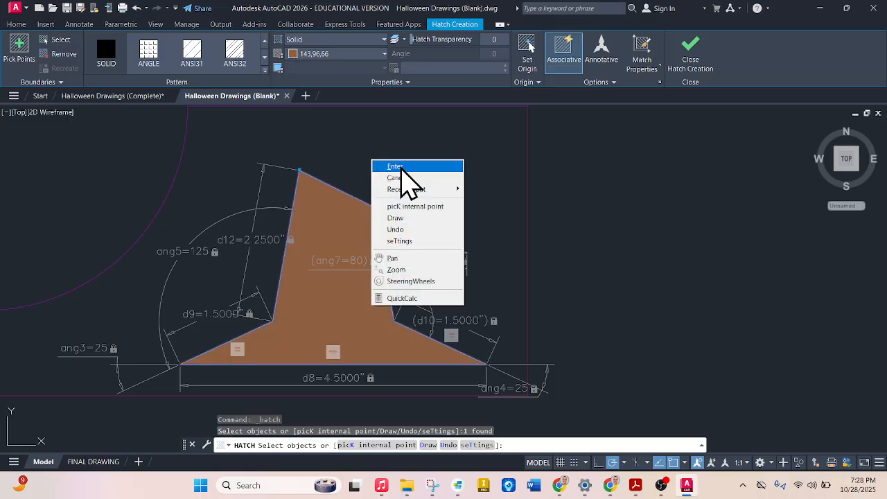
pyautogui.click(404, 168)
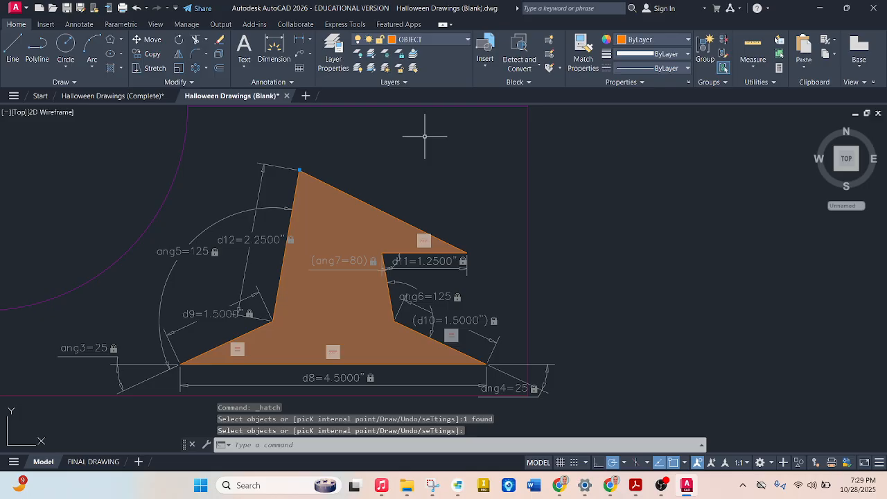
pyautogui.scroll(-4, 425, 135)
pyautogui.scroll(-1, 373, 303)
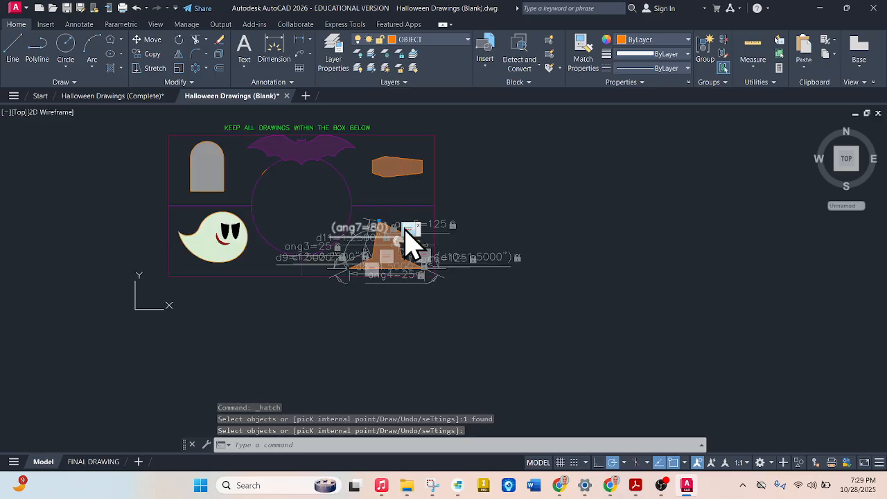
pyautogui.scroll(1, 382, 164)
pyautogui.scroll(4, 391, 255)
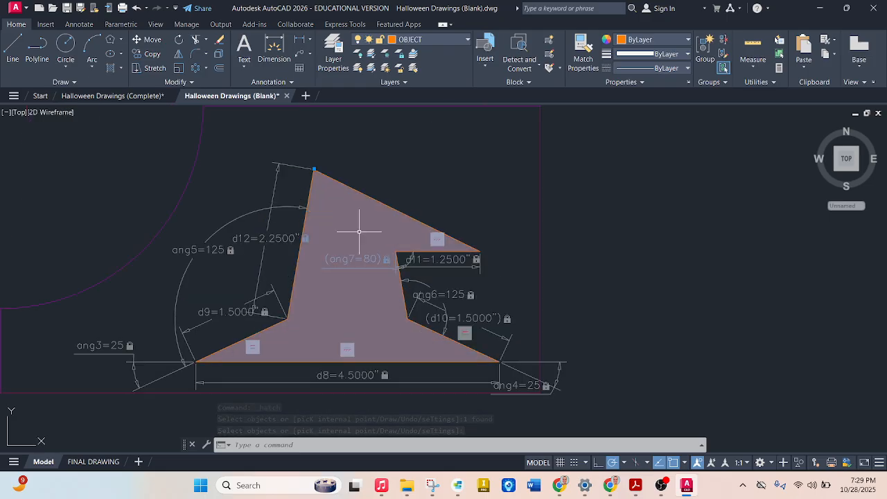
# Step: Fill the closed witch hat outline with a solid hatch in olive green 153,155,55, and check it on the FINAL DRAWING layout
pyautogui.click(75, 82)
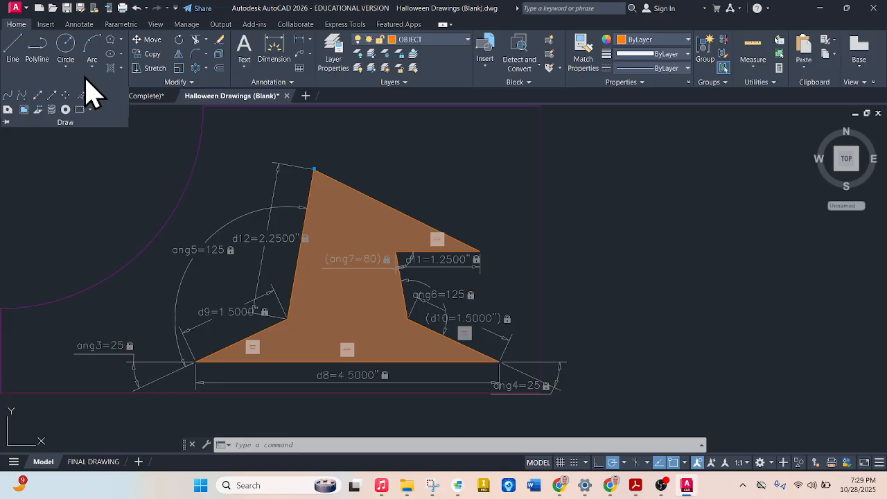
pyautogui.click(166, 148)
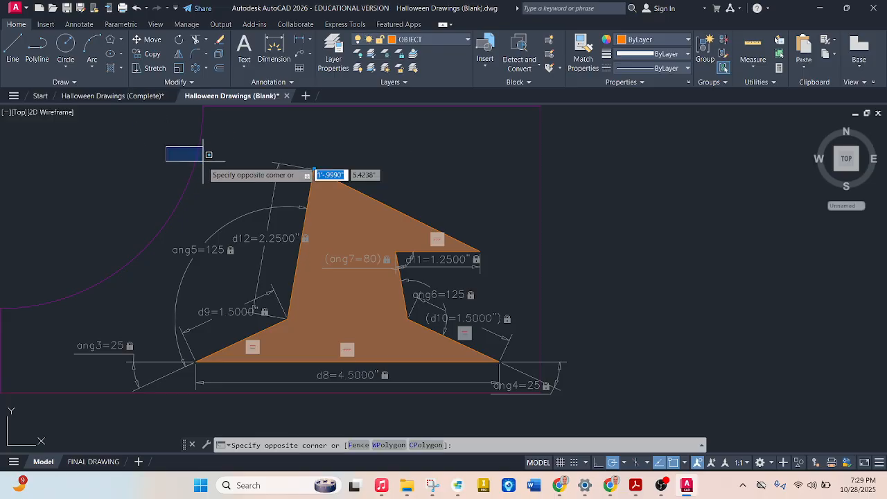
pyautogui.press('Escape')
pyautogui.click(110, 67)
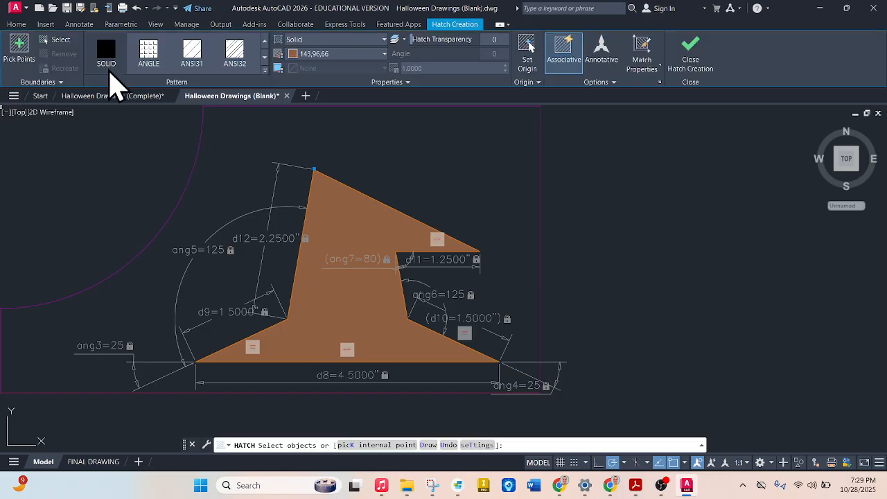
pyautogui.click(294, 56)
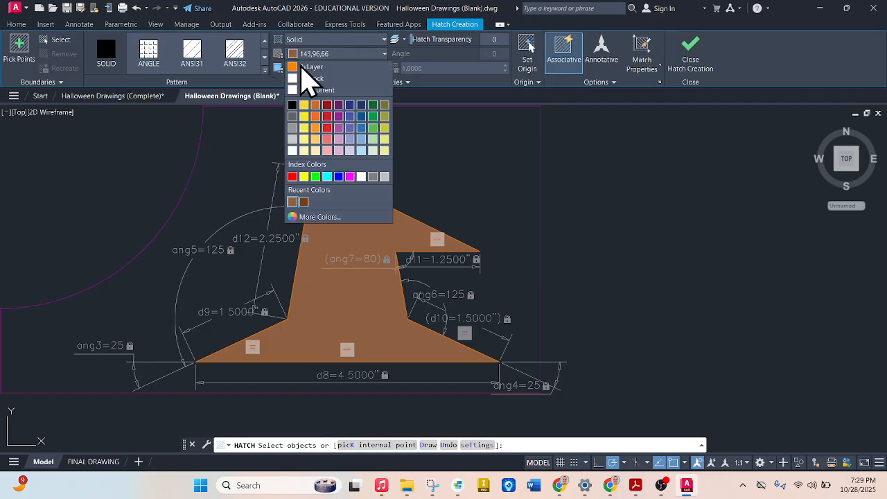
pyautogui.click(388, 127)
pyautogui.click(402, 205)
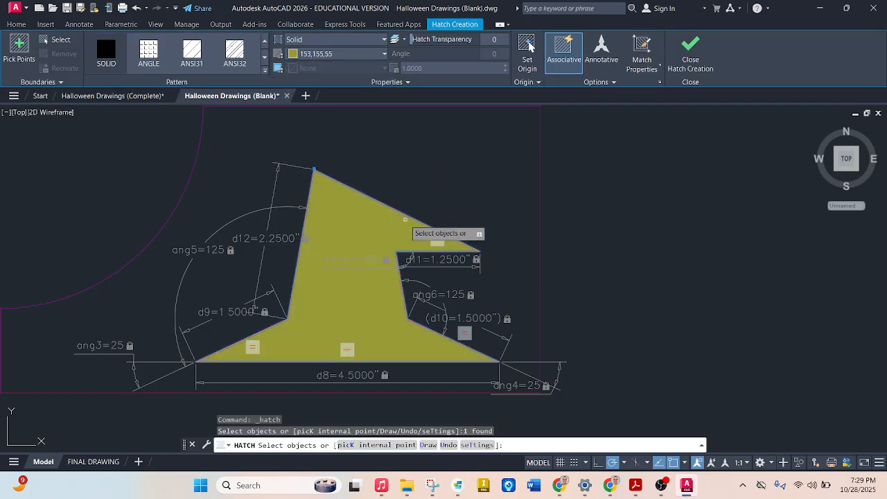
pyautogui.rightClick(427, 182)
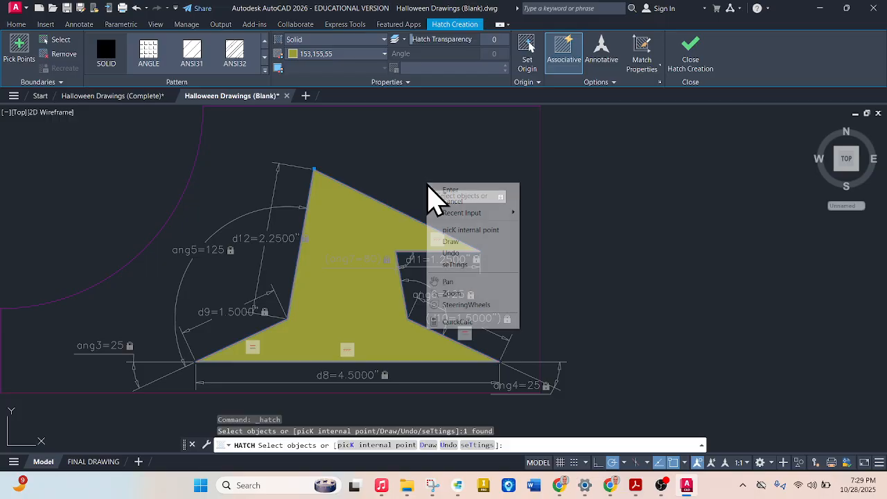
pyautogui.click(441, 190)
pyautogui.scroll(-2, 443, 161)
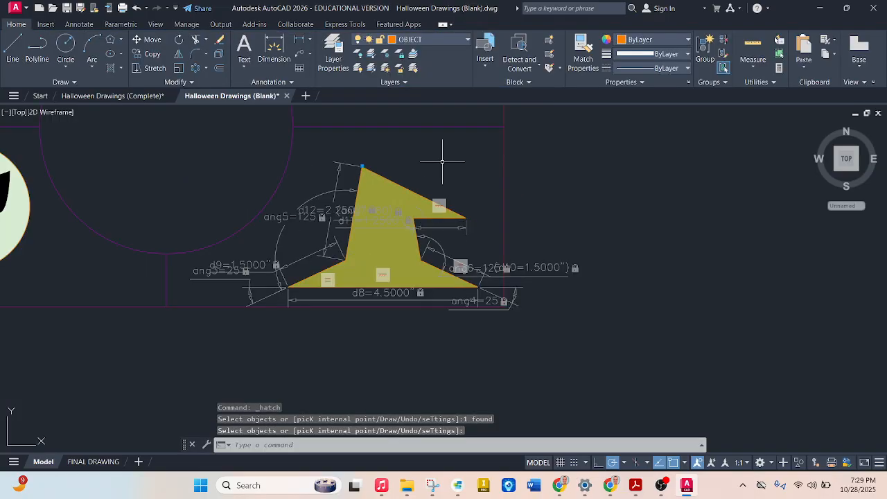
pyautogui.scroll(2, 442, 161)
pyautogui.scroll(-2, 442, 162)
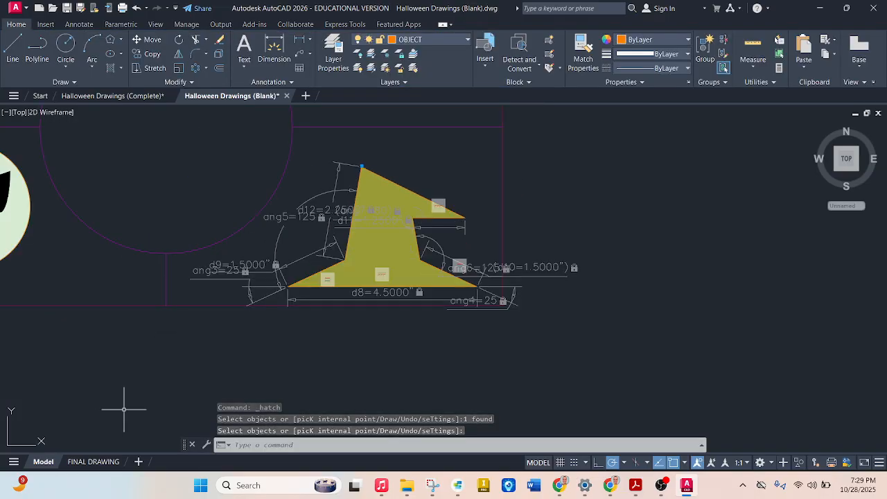
pyautogui.click(97, 462)
pyautogui.scroll(-4, 299, 331)
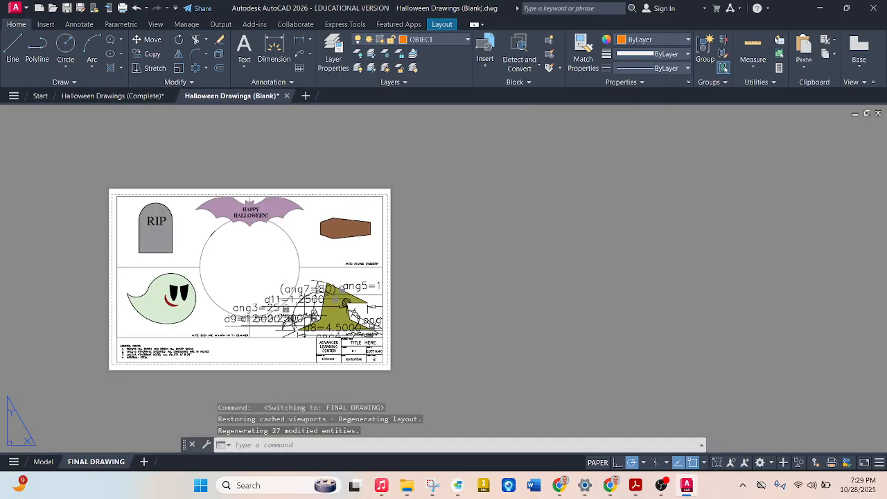
# Step: Check the hat band in the completed reference, and draw a closed four-sided polyline across the base of the hat's crown in model space
pyautogui.click(90, 97)
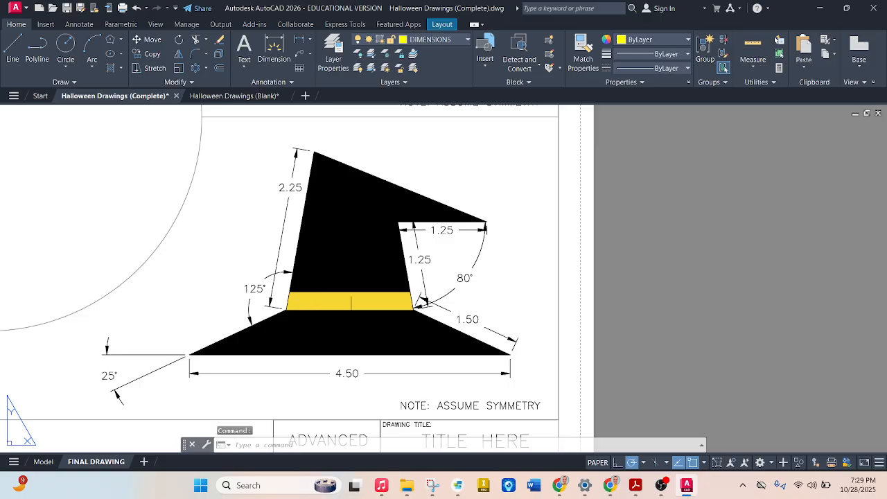
pyautogui.click(223, 97)
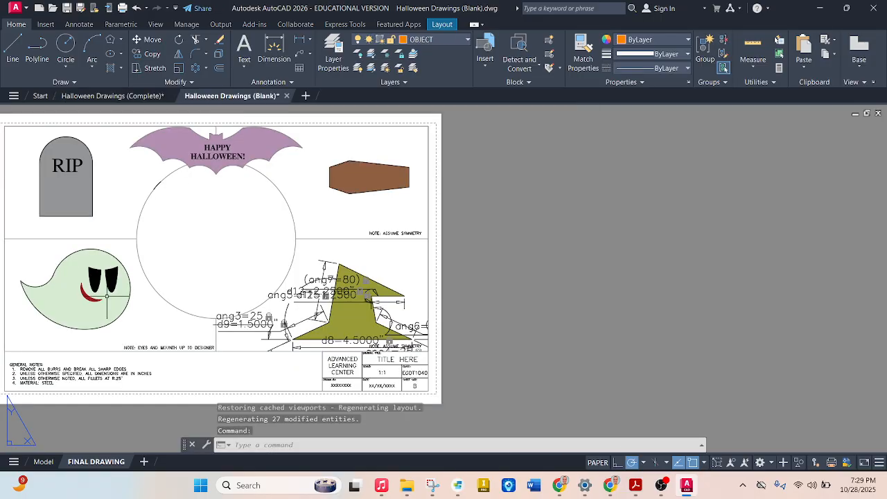
pyautogui.click(43, 462)
pyautogui.scroll(2, 408, 257)
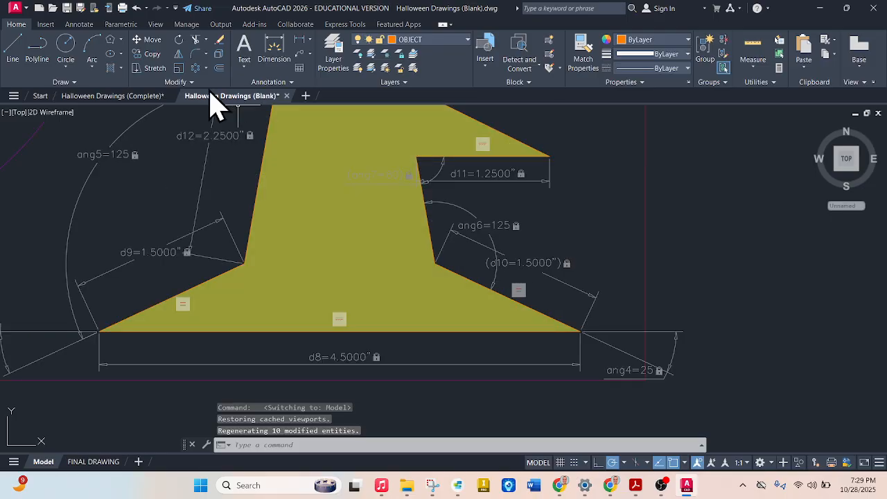
pyautogui.click(38, 61)
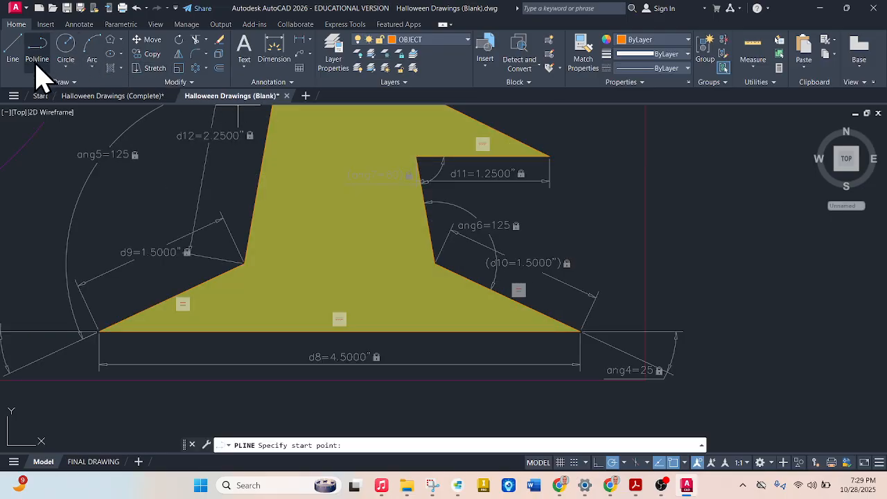
pyautogui.click(244, 262)
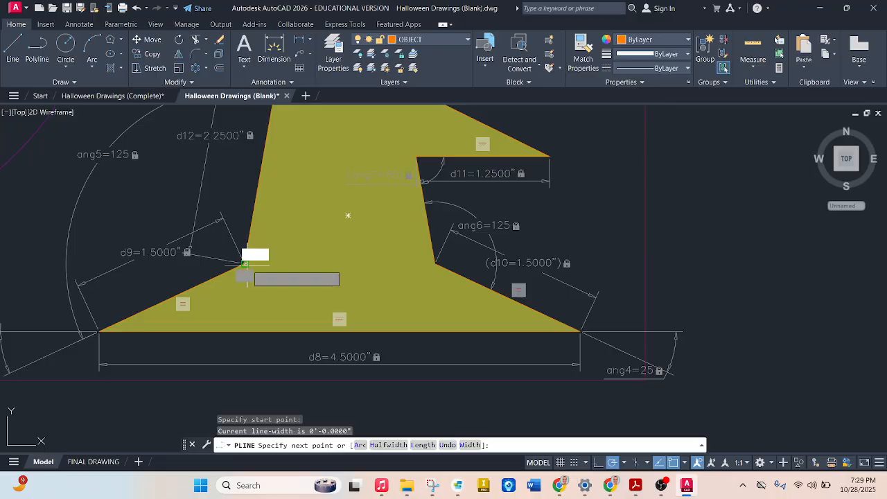
pyautogui.click(434, 263)
pyautogui.click(429, 232)
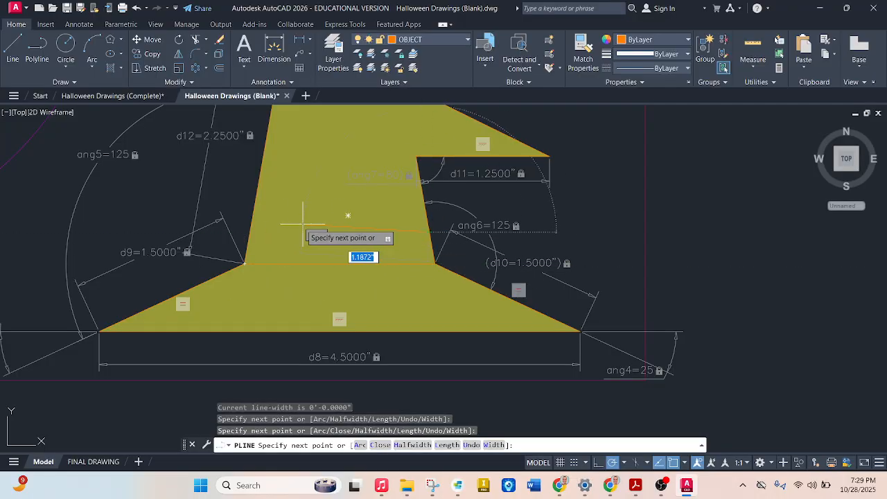
pyautogui.click(250, 229)
pyautogui.click(246, 263)
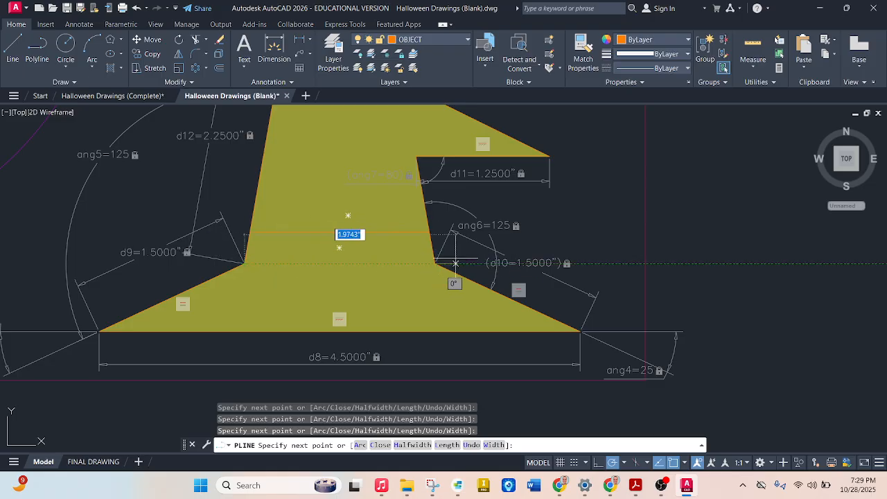
pyautogui.rightClick(230, 193)
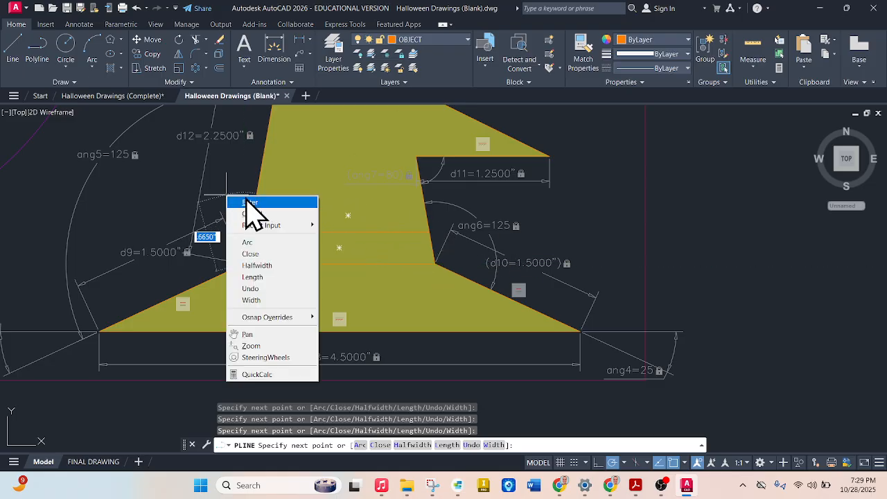
pyautogui.click(247, 197)
# Step: Fill the hat band with a solid hatch in black 0,0,0, and check it on the FINAL DRAWING layout
pyautogui.click(96, 67)
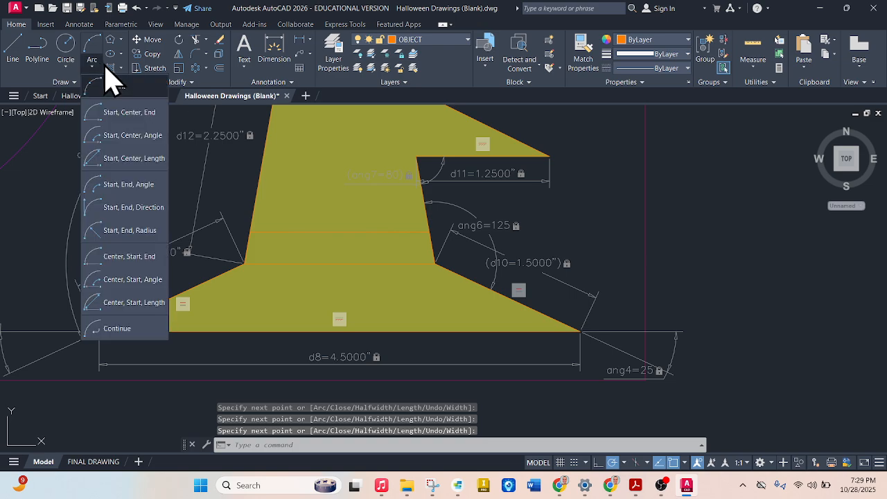
pyautogui.click(110, 69)
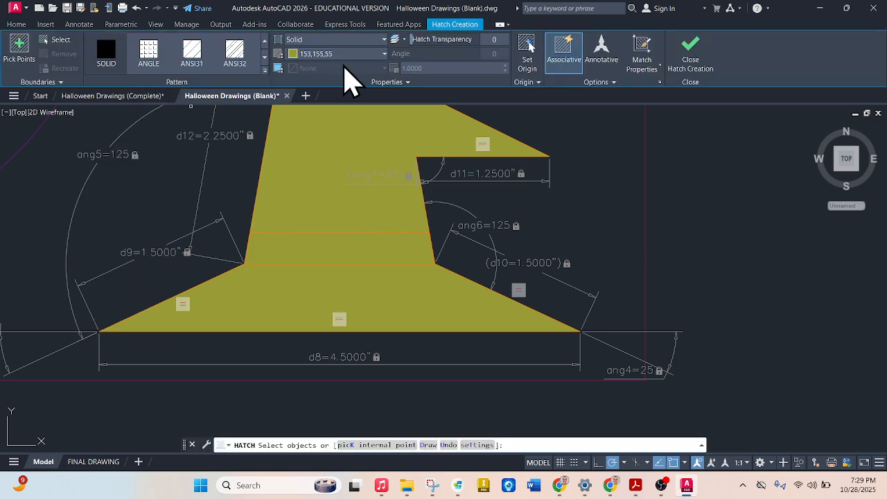
pyautogui.click(312, 54)
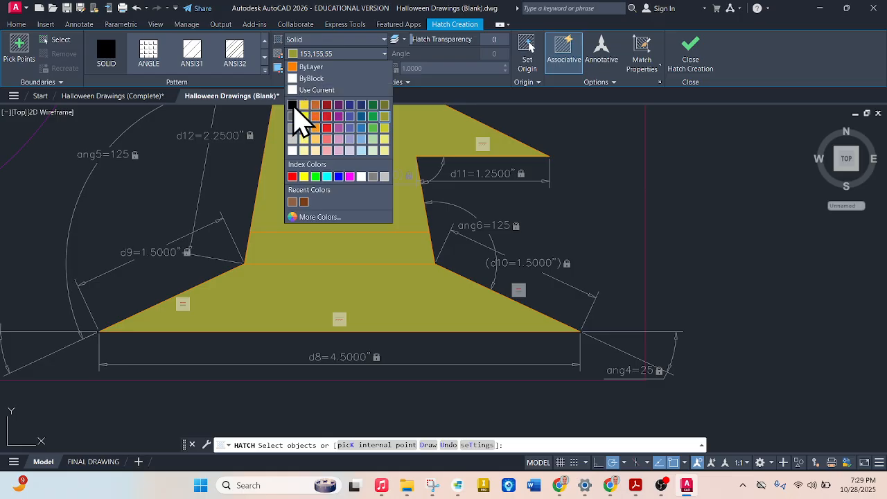
pyautogui.click(292, 105)
pyautogui.click(322, 234)
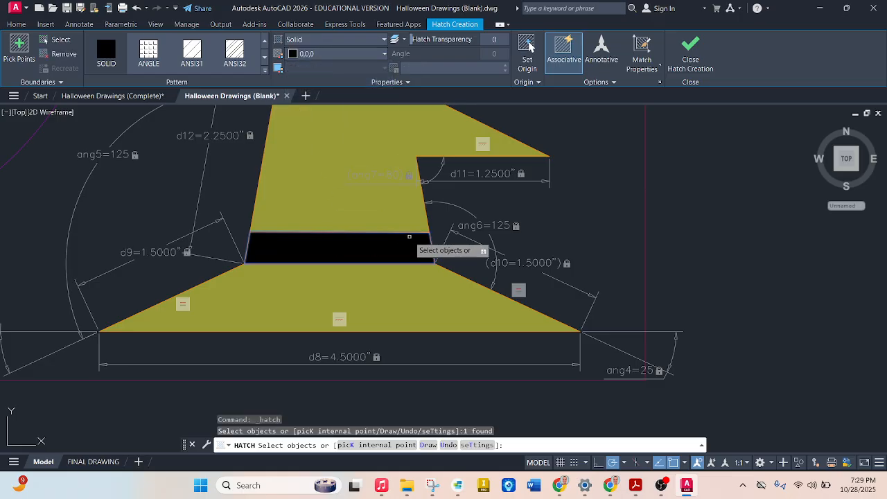
pyautogui.rightClick(493, 212)
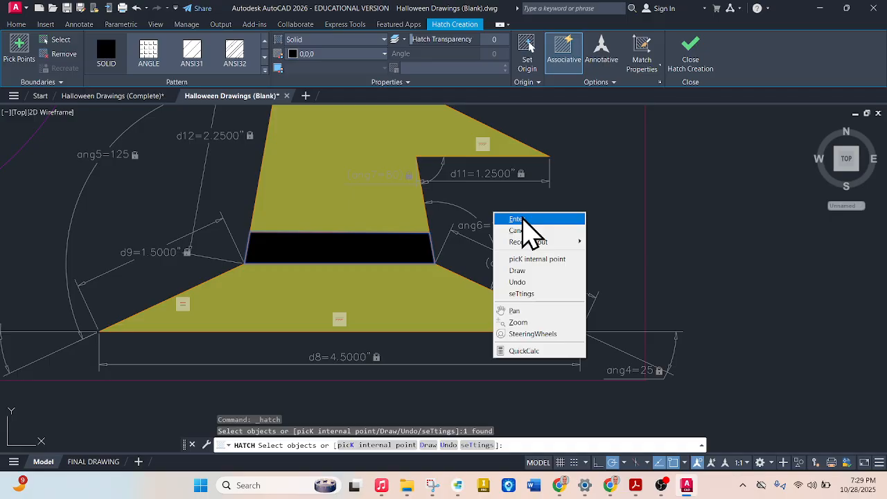
pyautogui.click(523, 219)
pyautogui.click(93, 461)
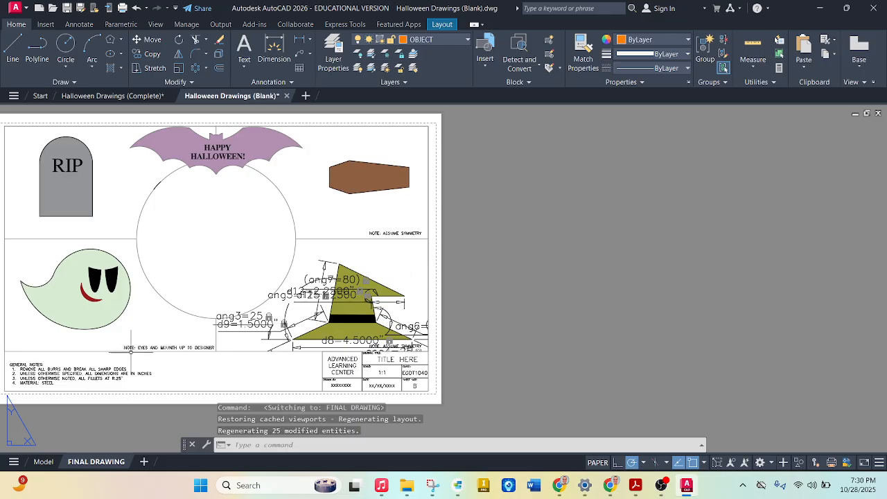
# Step: Hide all dimensional and geometric constraints in model space, and review the finished shapes on the FINAL DRAWING layout
pyautogui.click(43, 462)
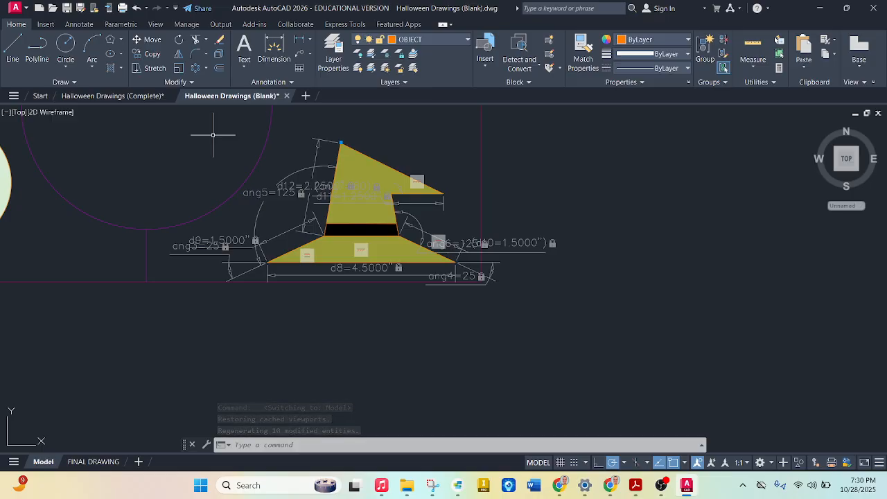
pyautogui.click(120, 24)
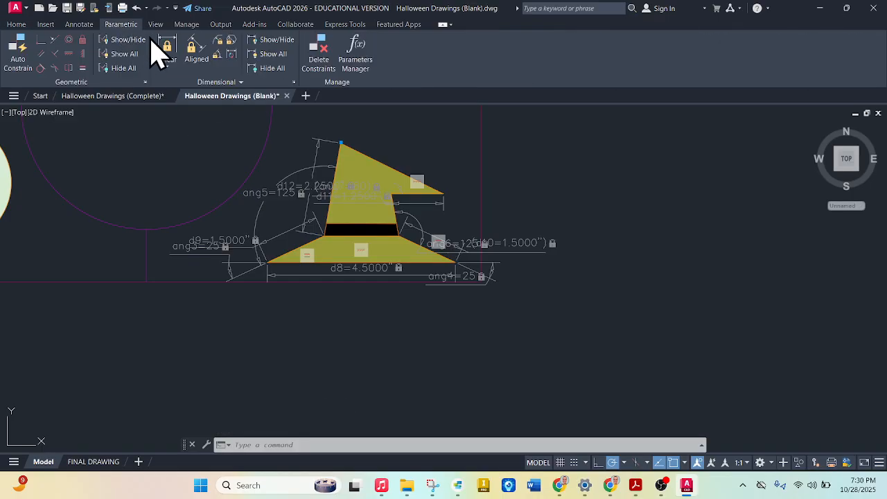
pyautogui.click(277, 70)
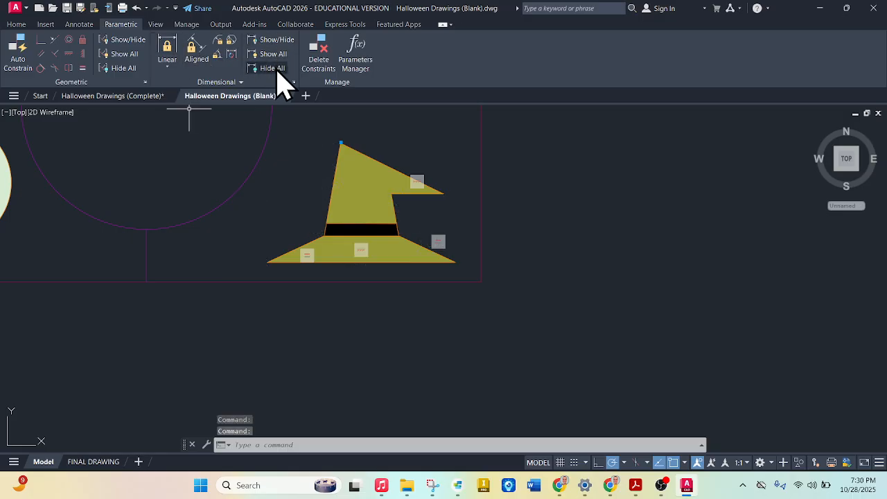
pyautogui.click(123, 68)
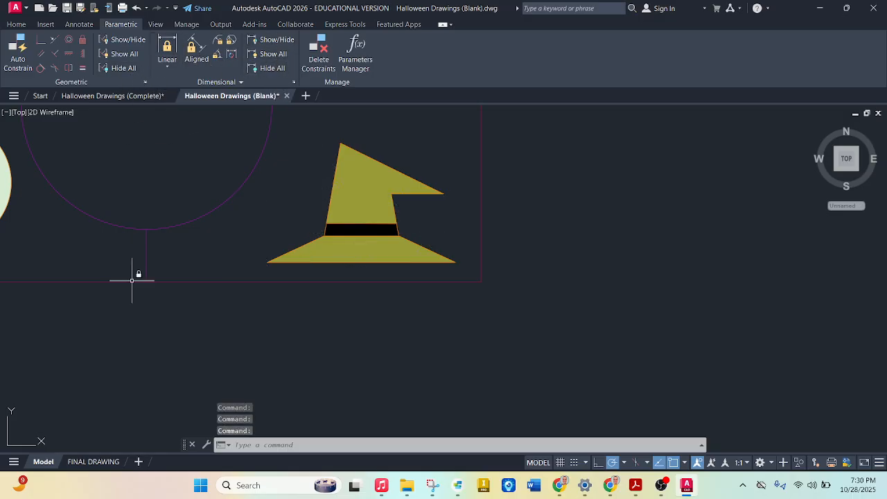
pyautogui.click(94, 463)
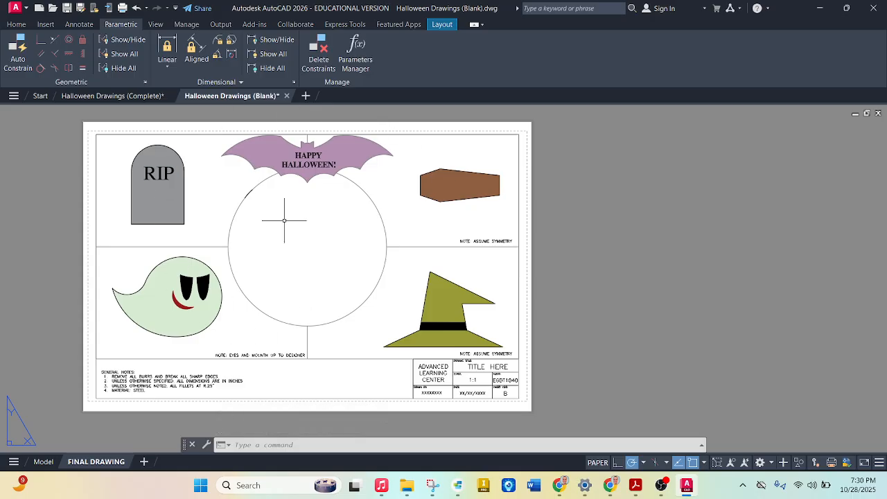
pyautogui.scroll(4, 284, 221)
pyautogui.scroll(-2, 291, 228)
pyautogui.scroll(-3, 290, 229)
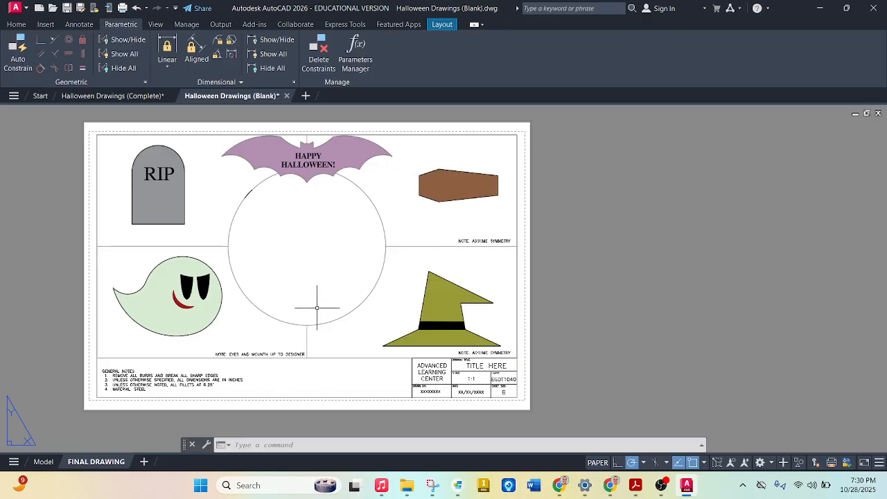
# Step: Change the drawing title in the title block to HALLOWEEN
pyautogui.scroll(4, 475, 409)
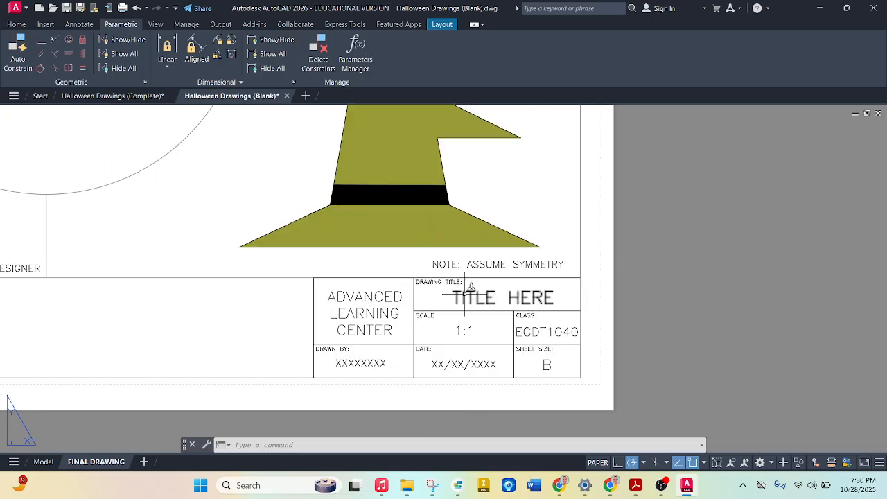
pyautogui.doubleClick(496, 299)
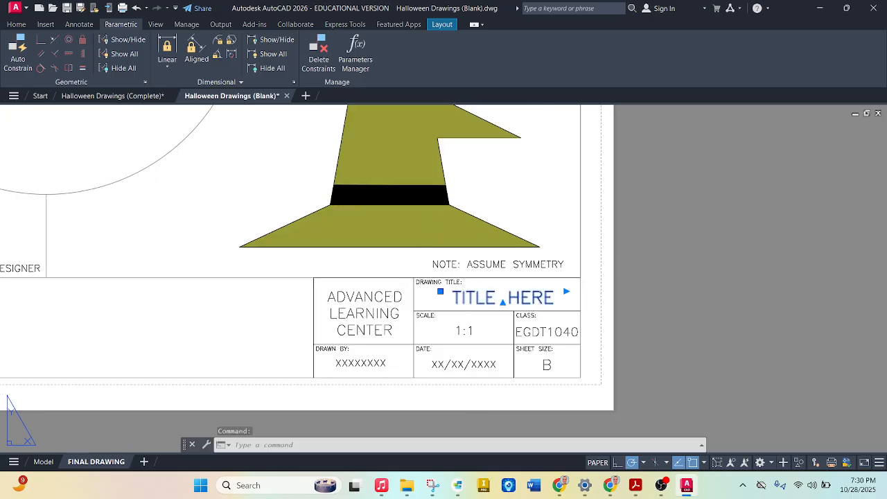
pyautogui.tripleClick(495, 299)
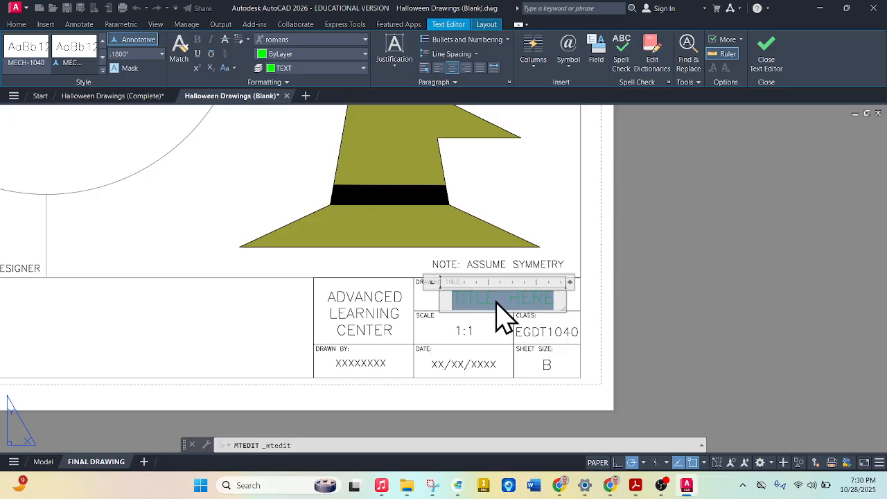
pyautogui.write('HALLOWEEN')
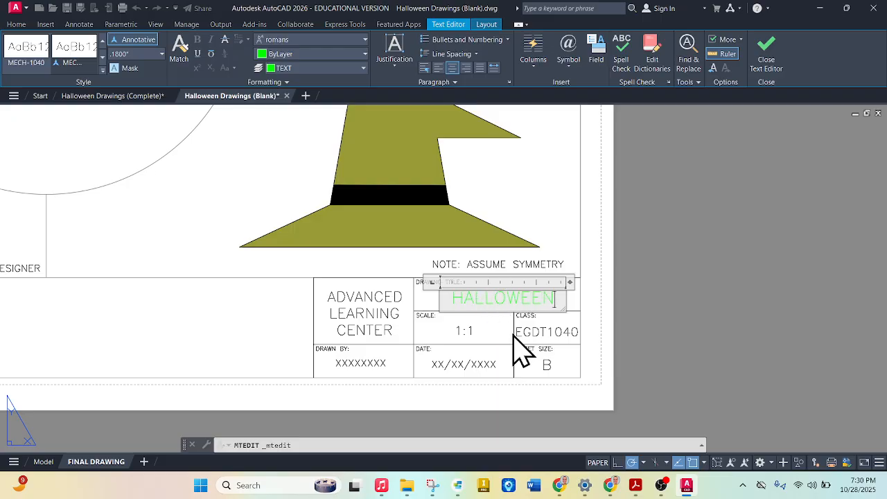
pyautogui.click(540, 333)
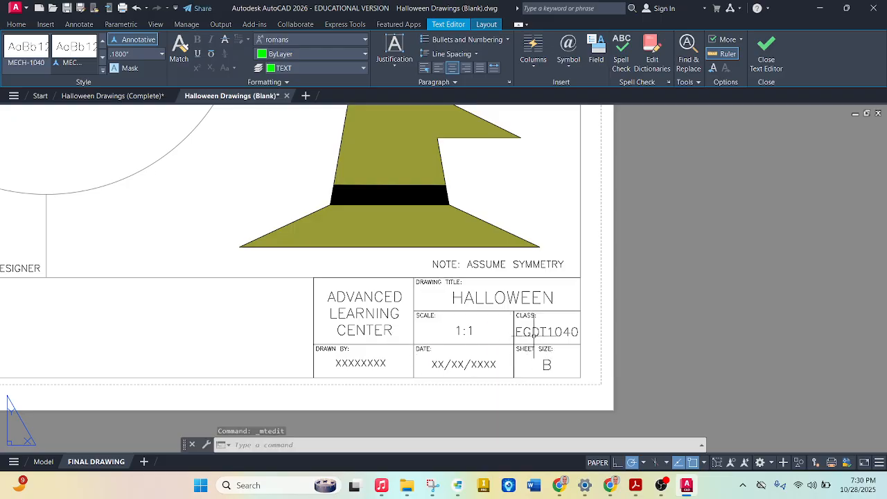
# Step: Change the class entry in the title block to A1
pyautogui.doubleClick(538, 332)
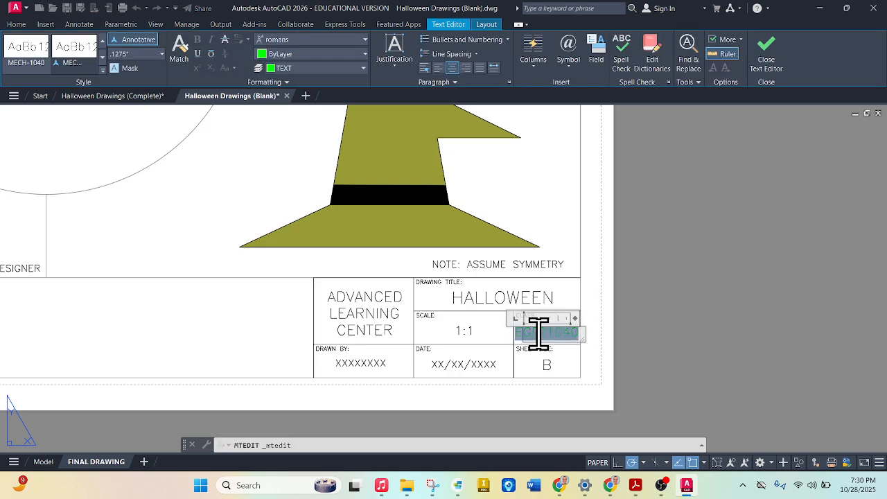
pyautogui.write('A1')
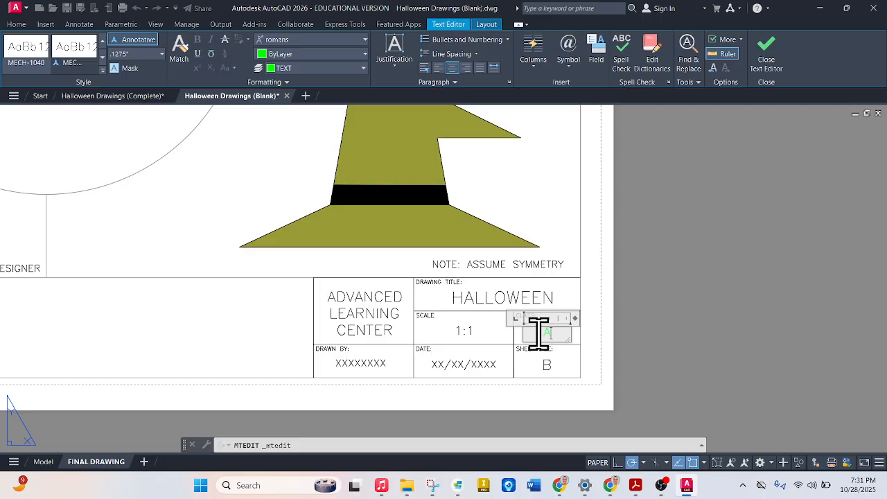
pyautogui.click(381, 362)
# Step: Enter the drafter's name as the title block's DRAWN BY entry, and widen its text frame so the name fits on one line
pyautogui.doubleClick(376, 361)
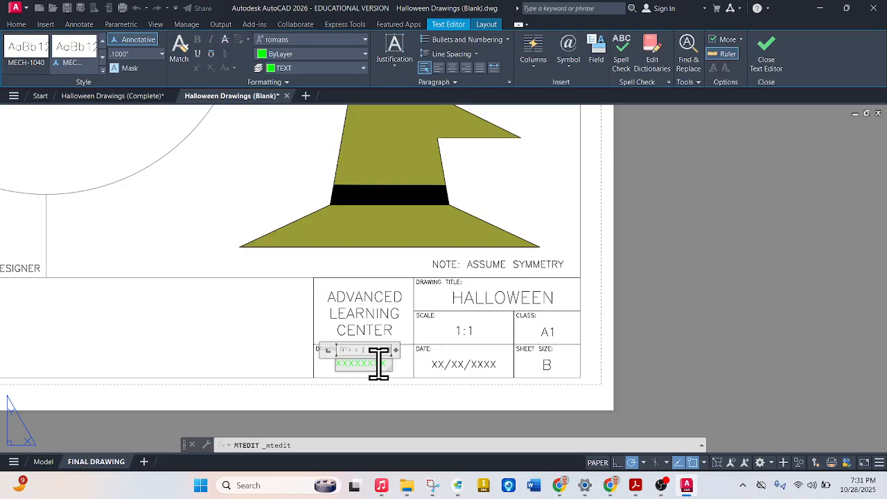
pyautogui.write('MR')
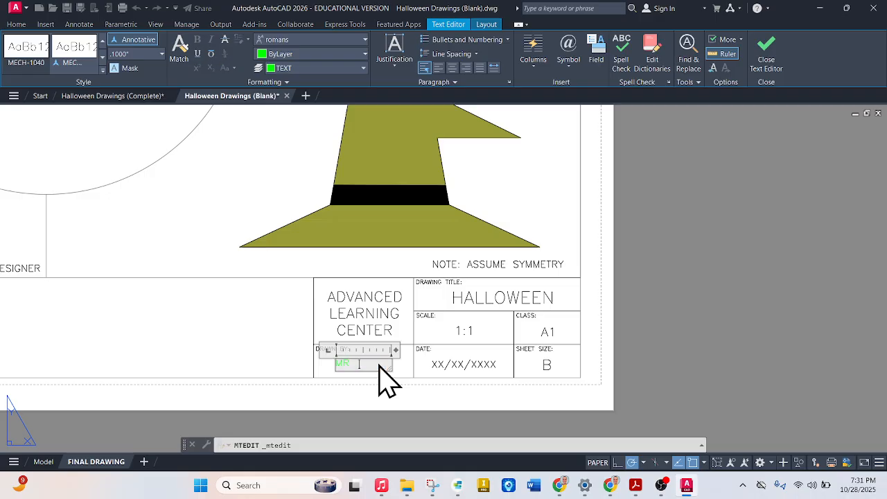
pyautogui.write(' BARLOW')
pyautogui.click(249, 351)
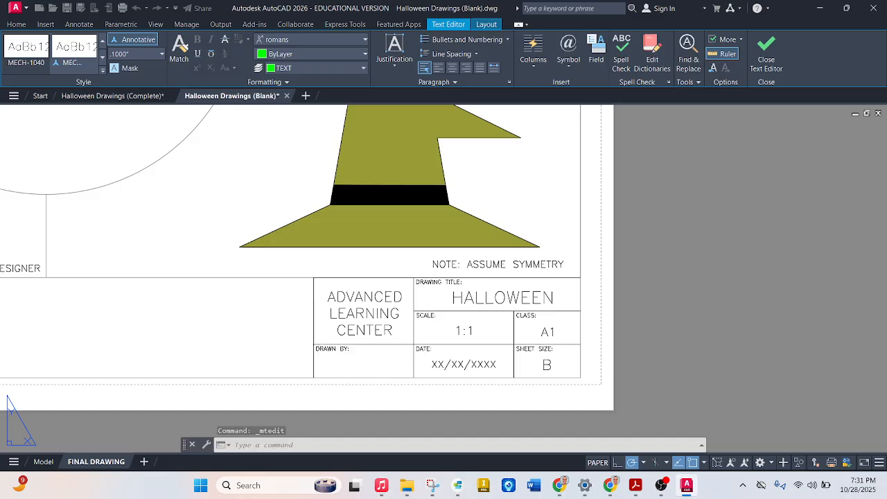
pyautogui.press('Escape')
pyautogui.click(363, 373)
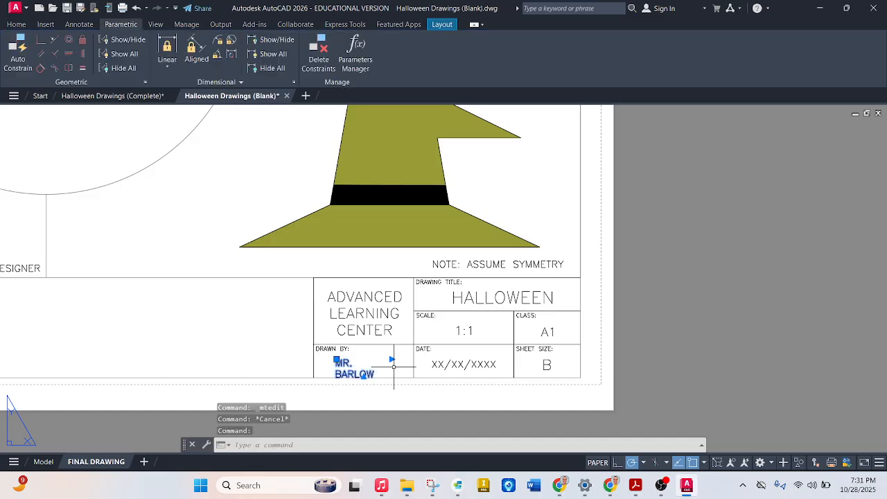
pyautogui.click(391, 359)
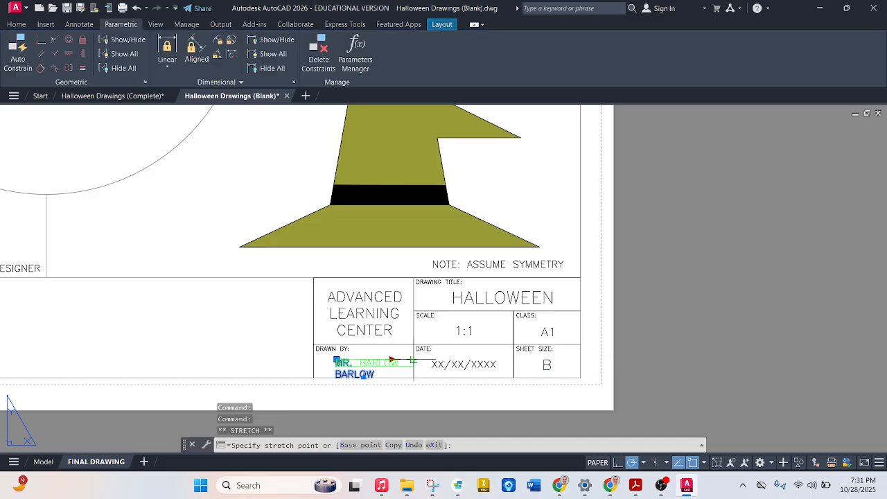
pyautogui.press('Escape')
# Step: Set the title block's date to 10/28/25, and check the whole FINAL DRAWING sheet
pyautogui.click(483, 364)
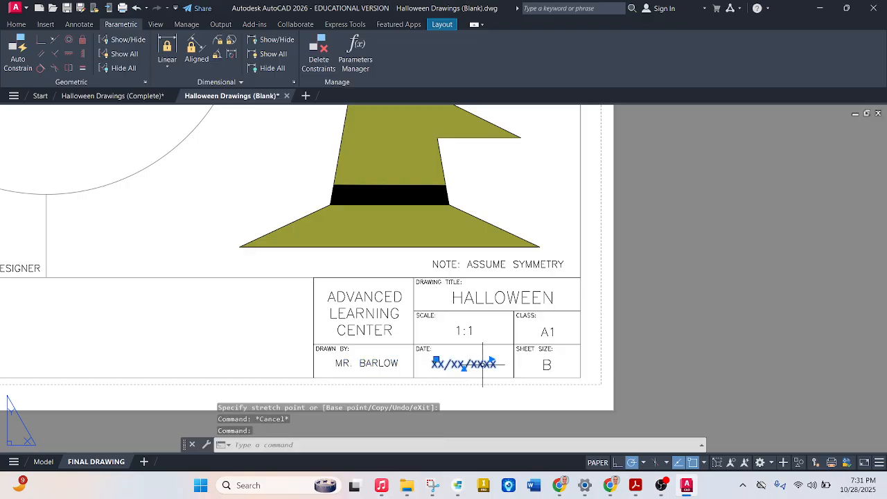
pyautogui.doubleClick(485, 364)
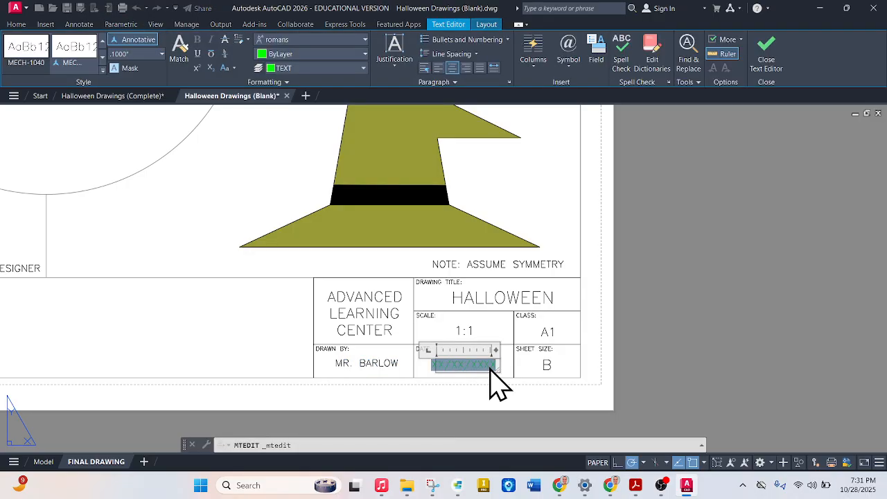
pyautogui.write('10')
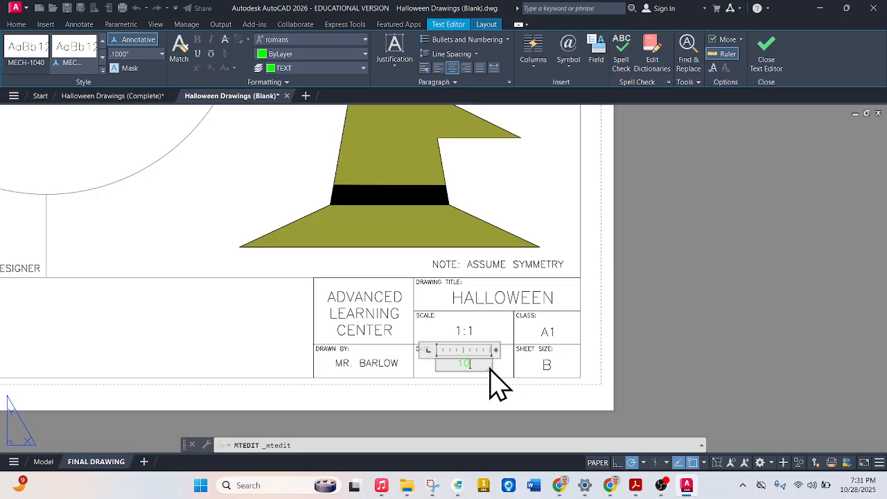
pyautogui.write('/28/25')
pyautogui.press('Return')
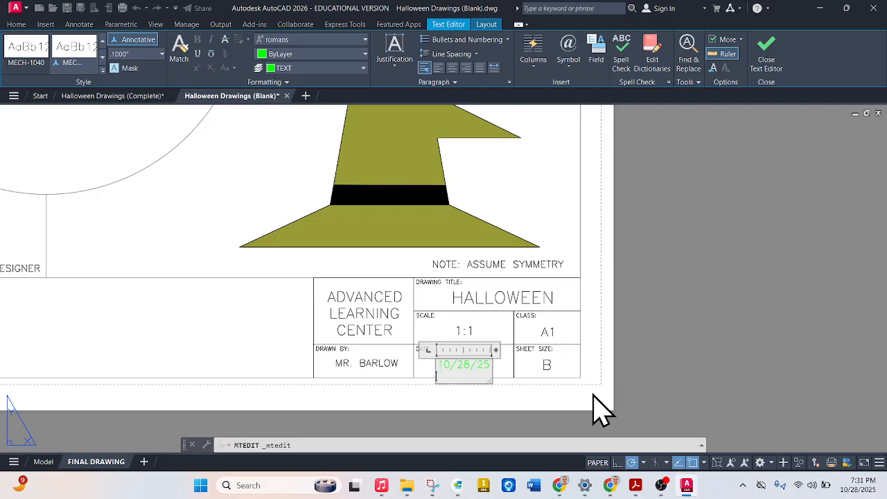
pyautogui.click(593, 394)
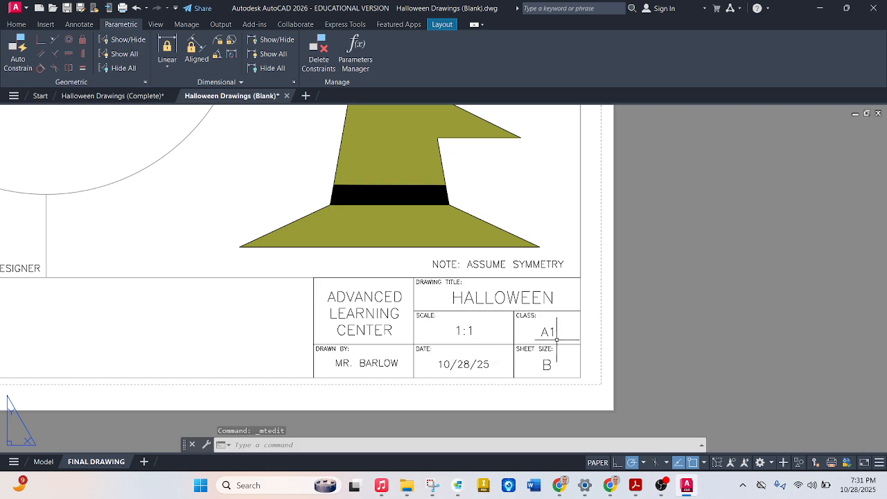
pyautogui.scroll(-6, 606, 325)
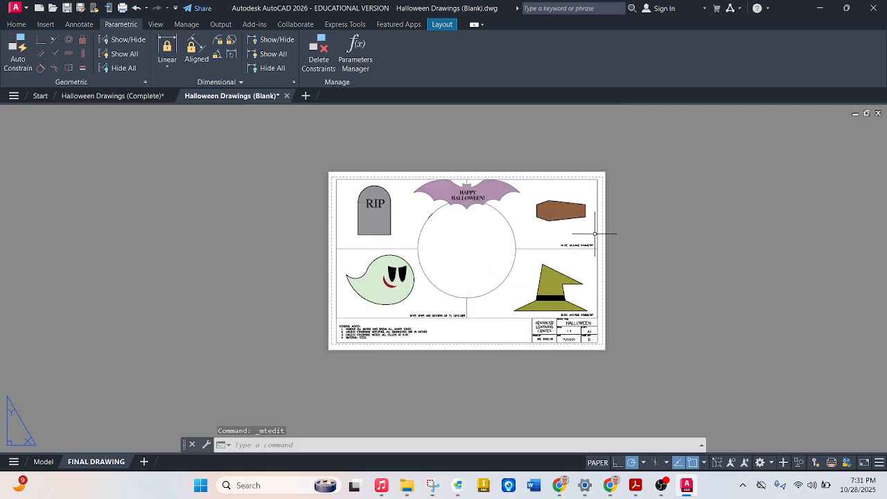
pyautogui.scroll(2, 595, 234)
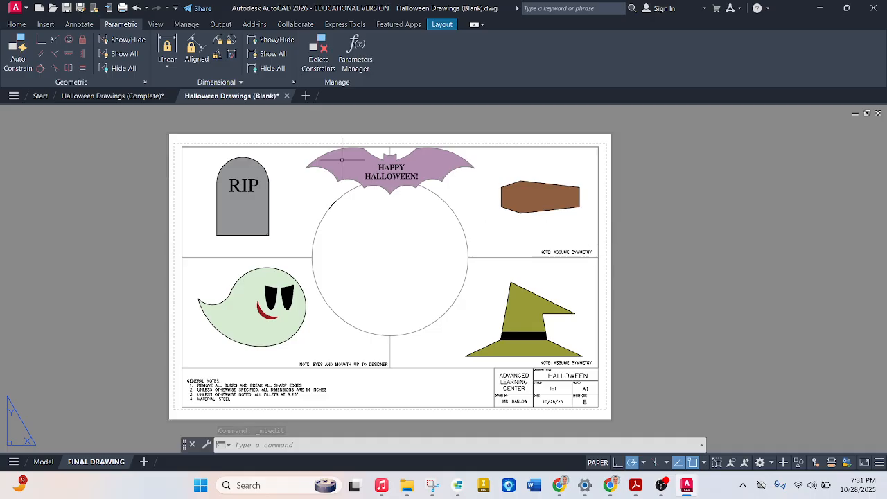